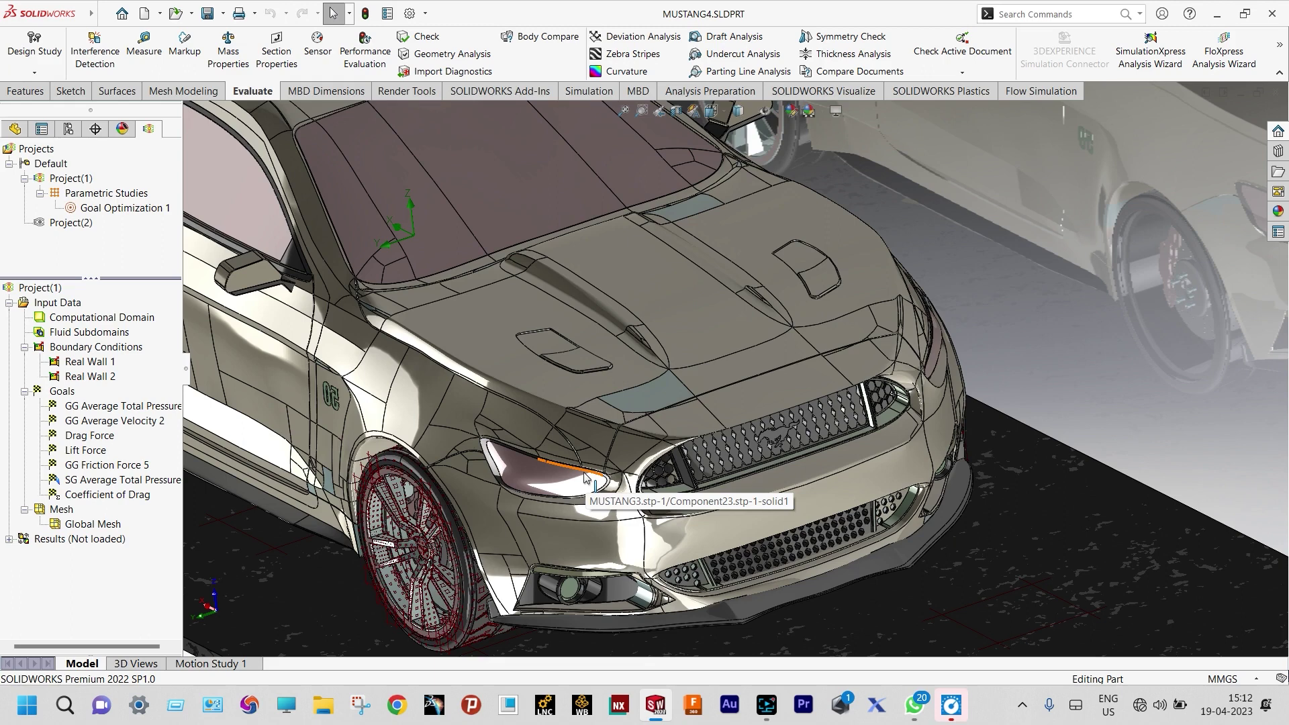
Start a new Flow Simulation project with the wizard, keeping the name Project(3) and the current configuration
{"action": "scroll", "coordinate": [590, 463], "scroll_direction": "down", "scroll_amount": 2}
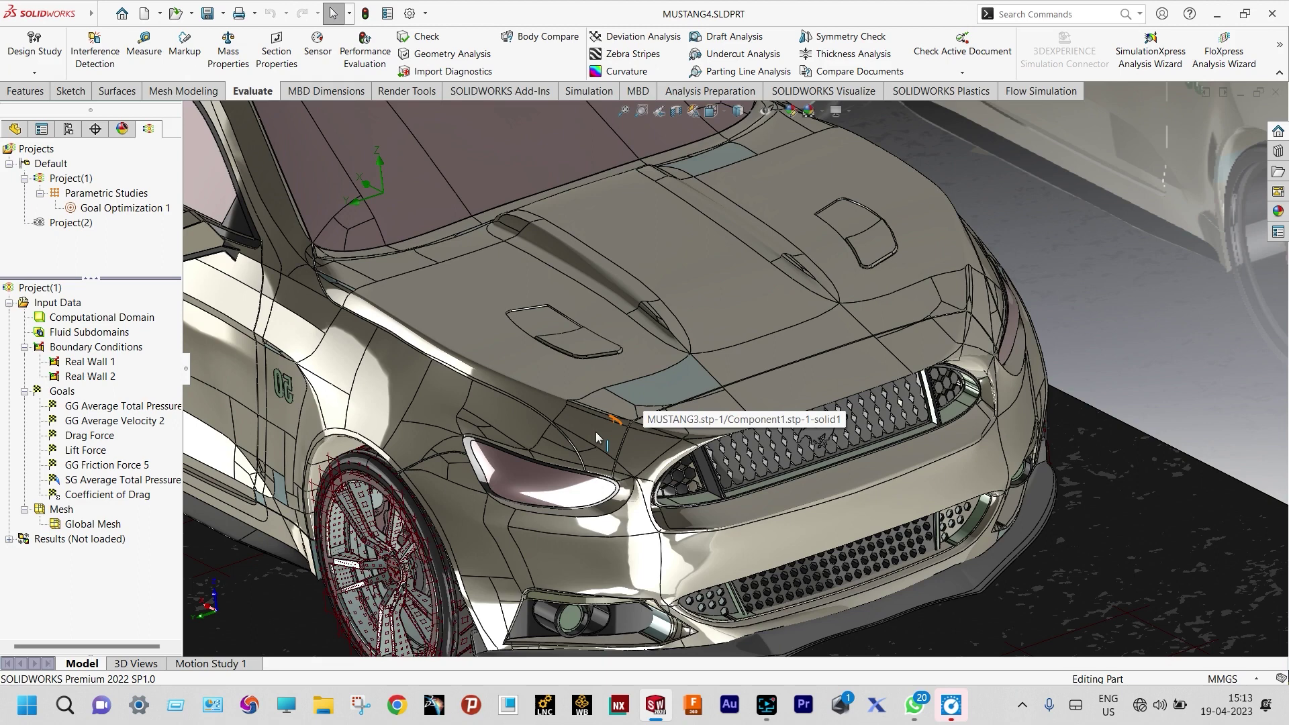
{"action": "key", "text": "f"}
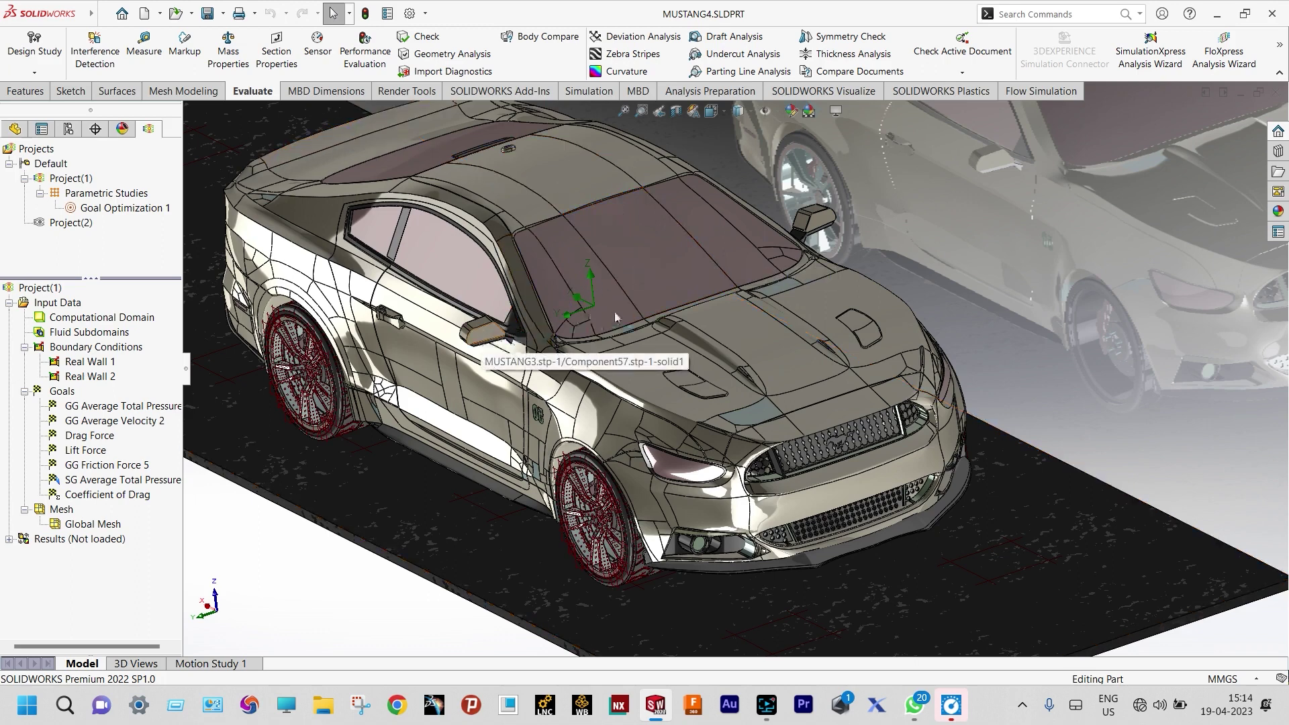
{"action": "key", "text": "f"}
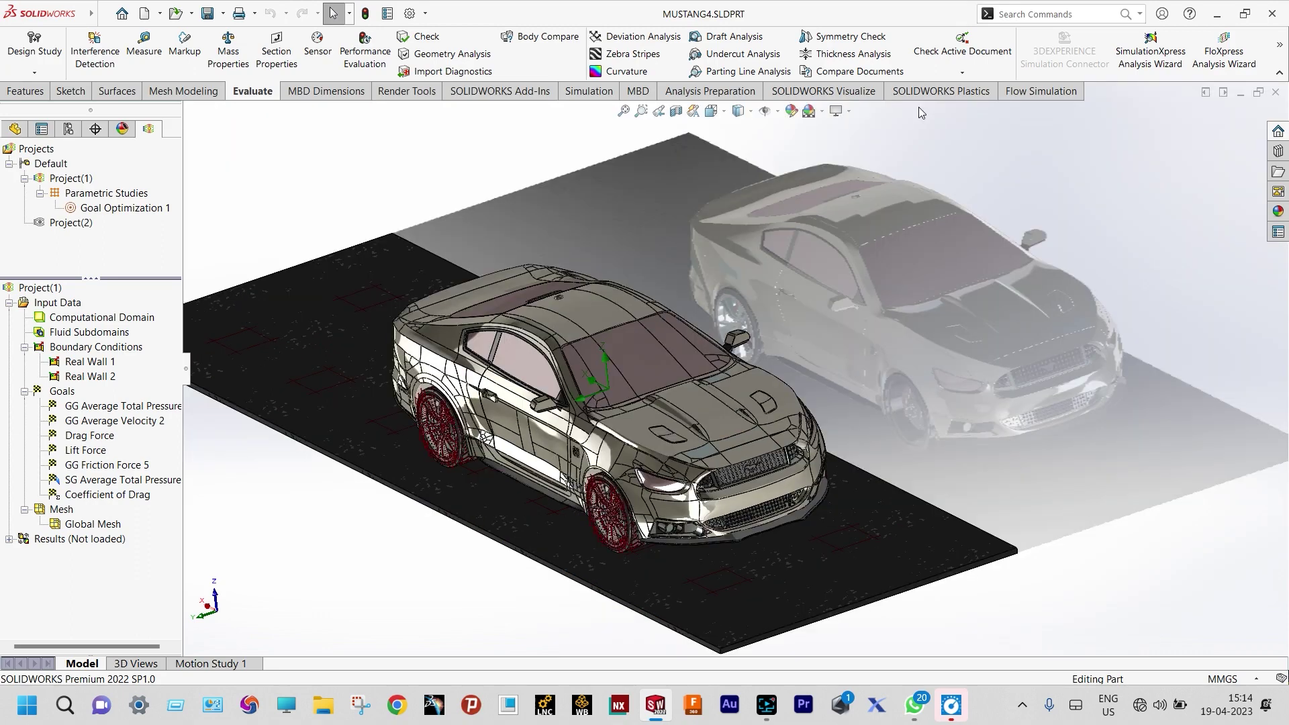
{"action": "left_click", "coordinate": [1048, 98]}
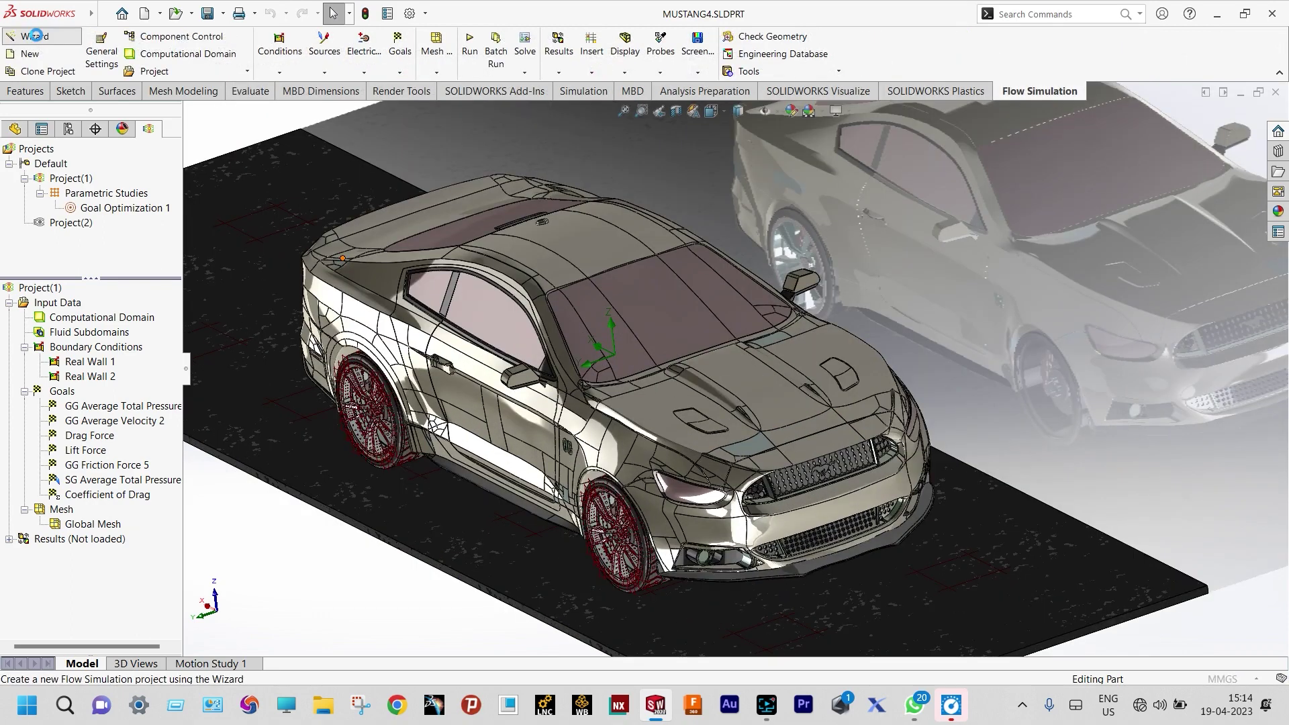
{"action": "left_click", "coordinate": [35, 36]}
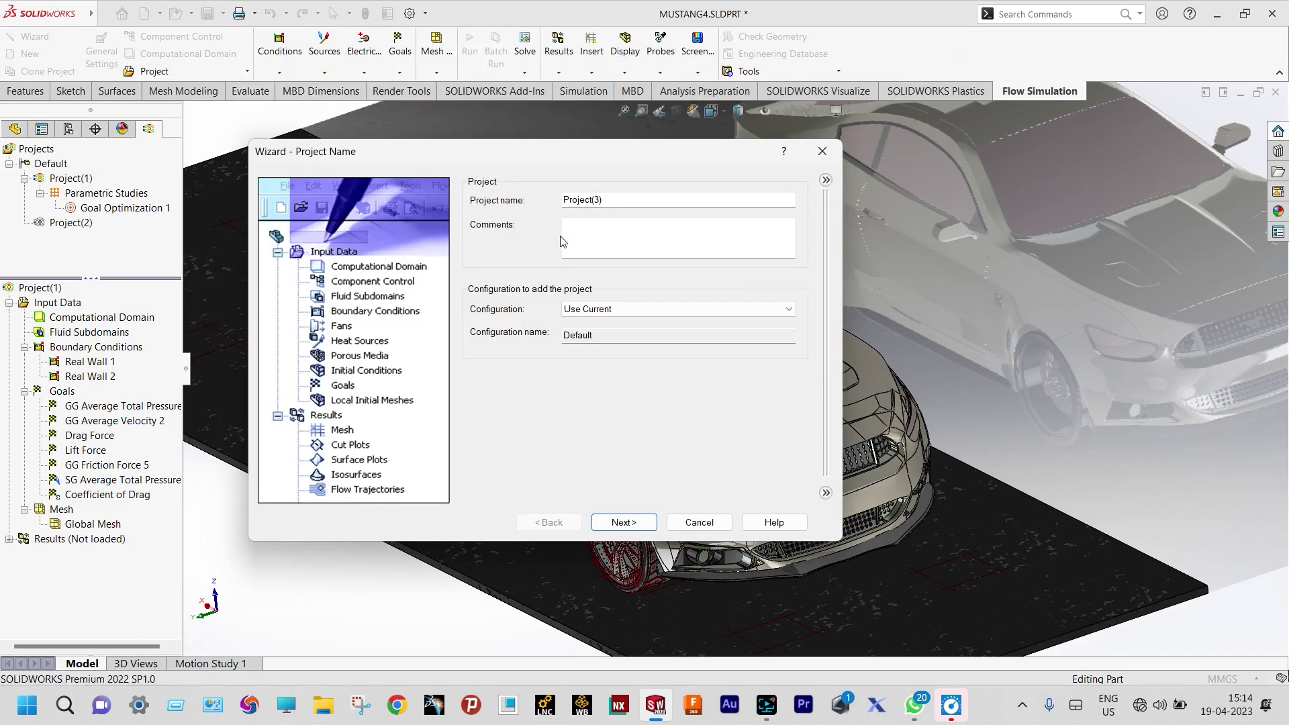
{"action": "left_click", "coordinate": [622, 522]}
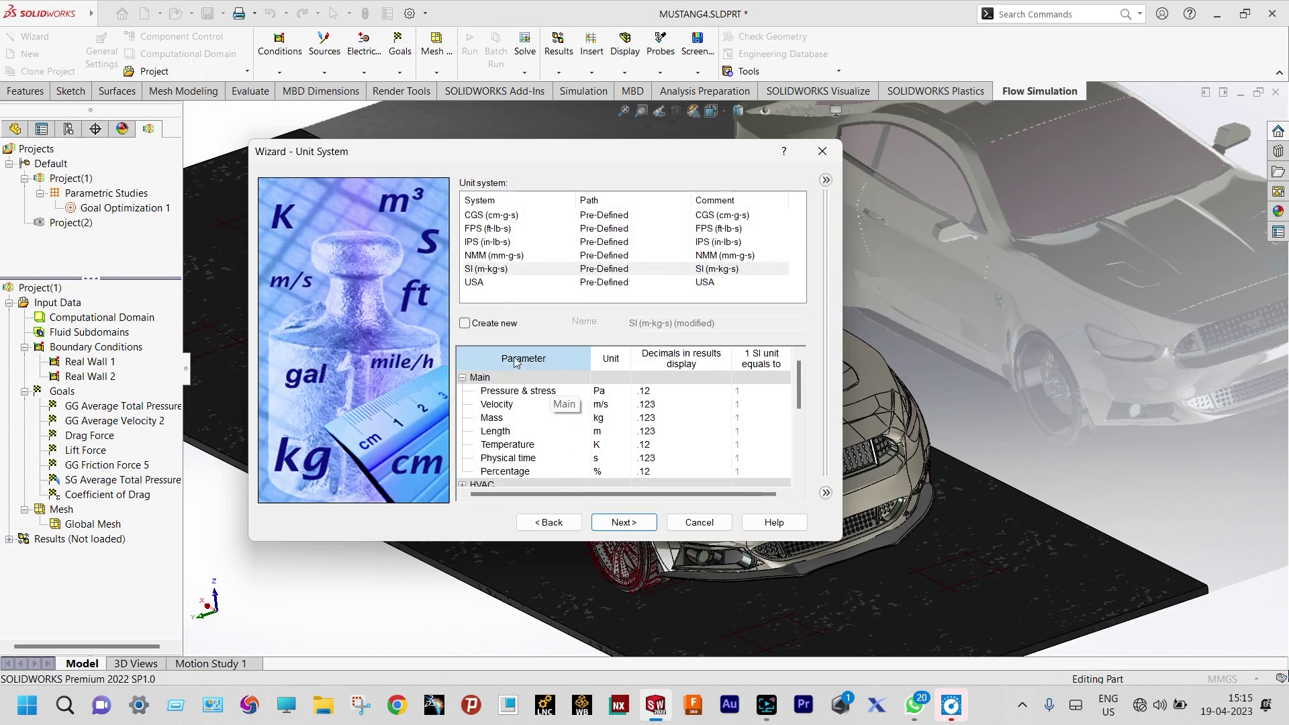
Choose the SI (m-kg-s) unit system for the project and change the temperature unit to Celsius
{"action": "left_click", "coordinate": [493, 273]}
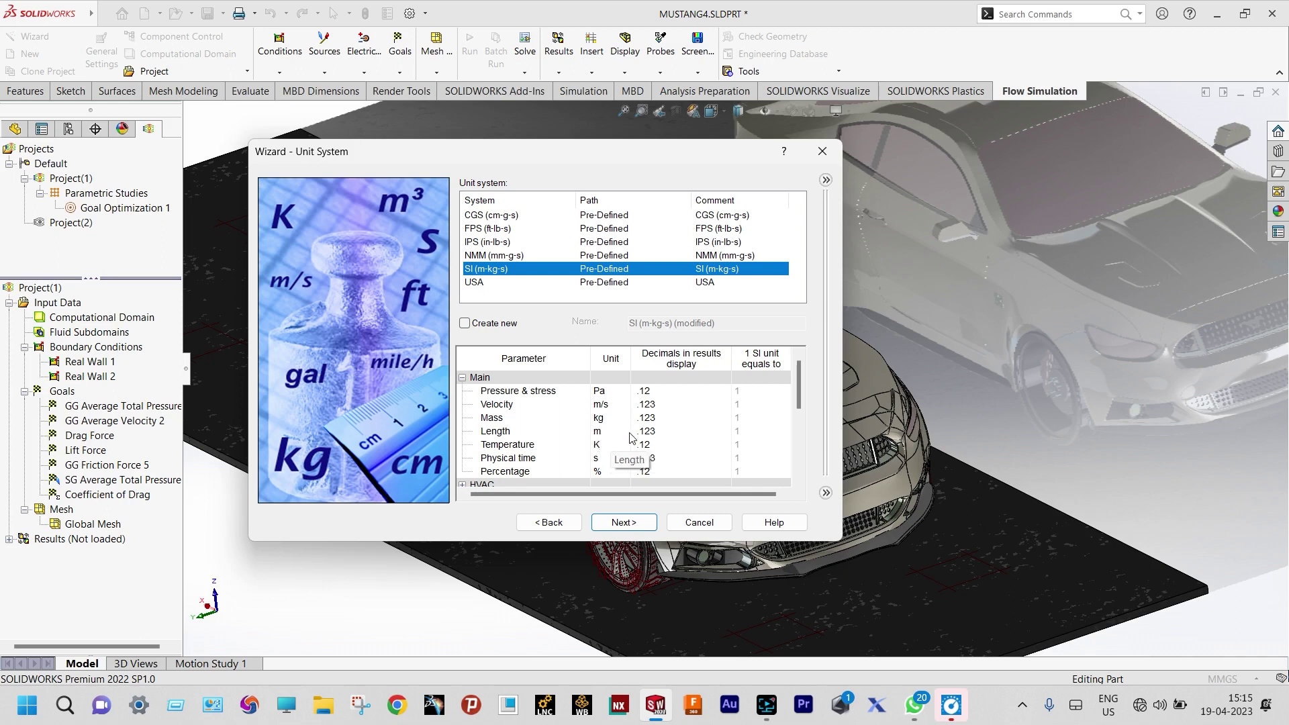
{"action": "left_click", "coordinate": [607, 445]}
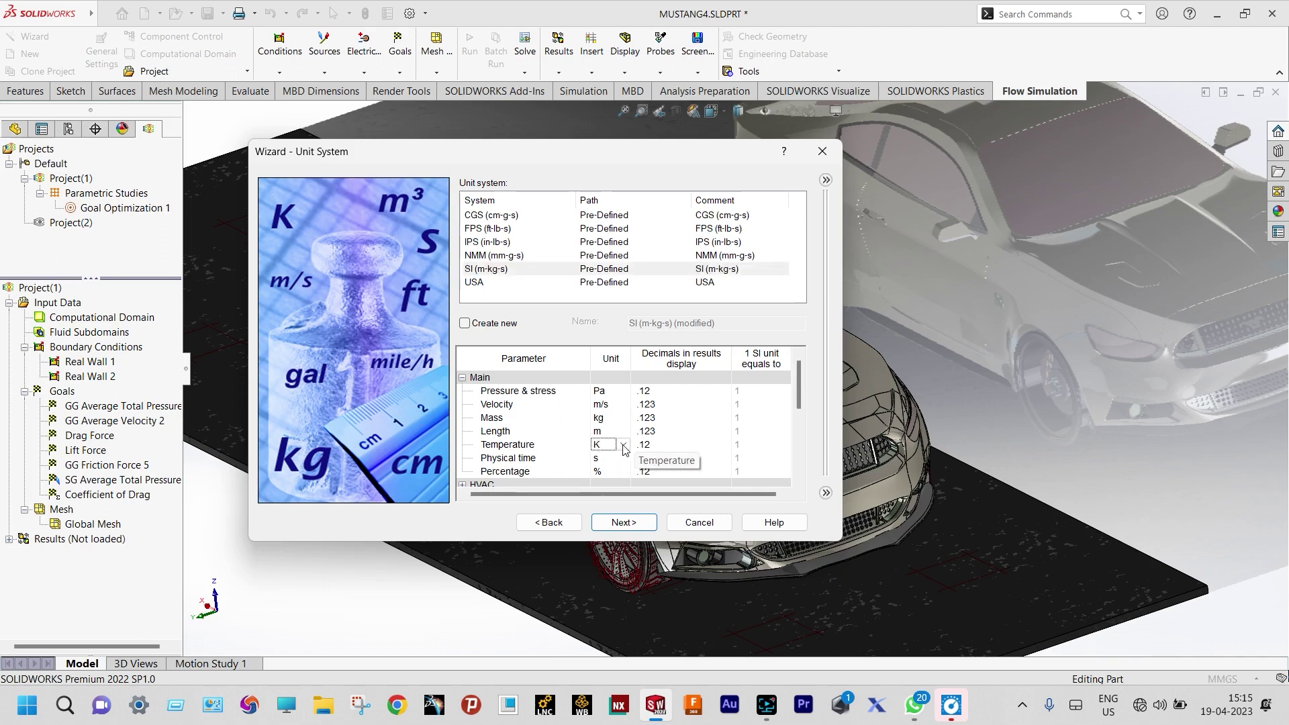
{"action": "left_click", "coordinate": [624, 446]}
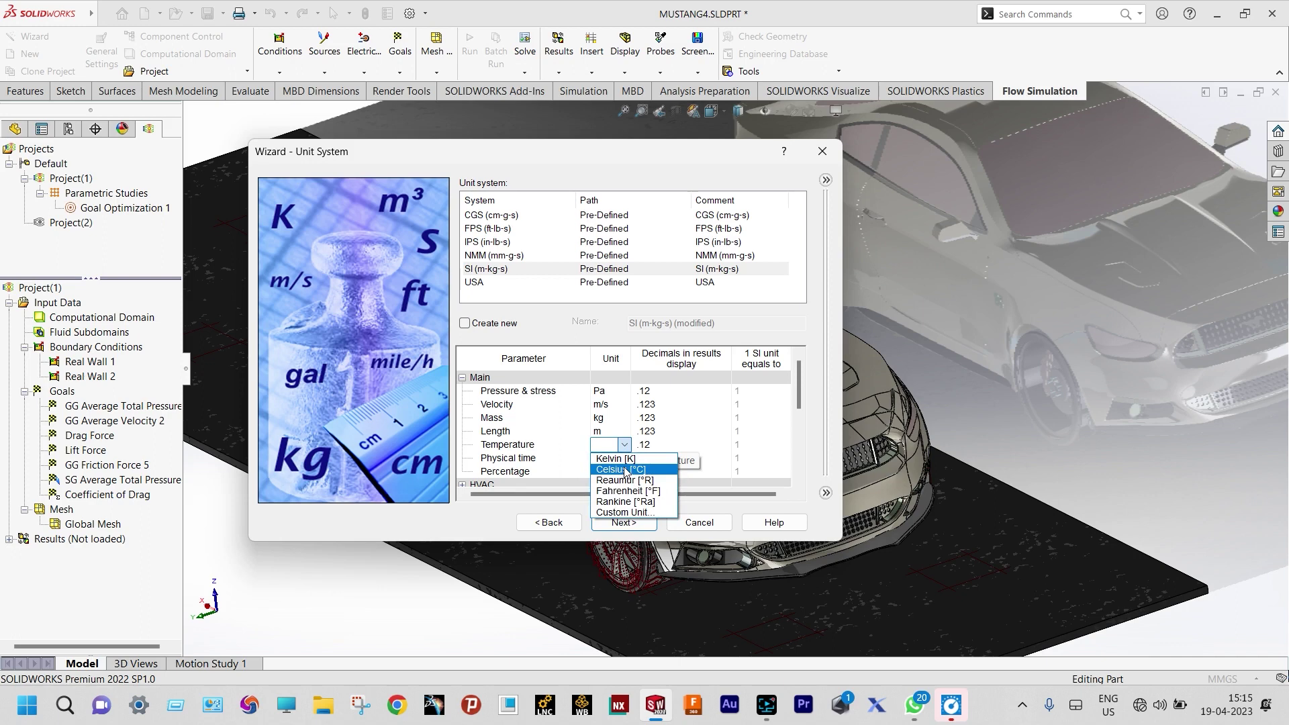
{"action": "left_click", "coordinate": [622, 469]}
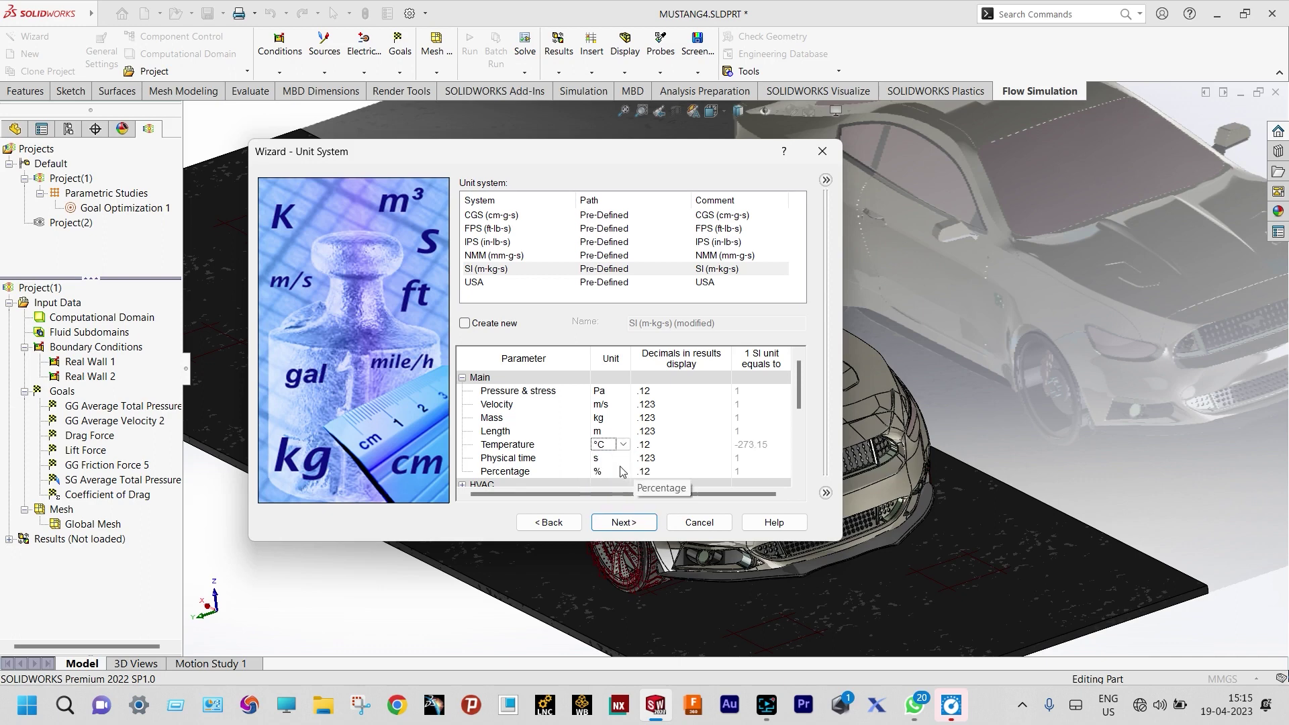
{"action": "left_click", "coordinate": [621, 523]}
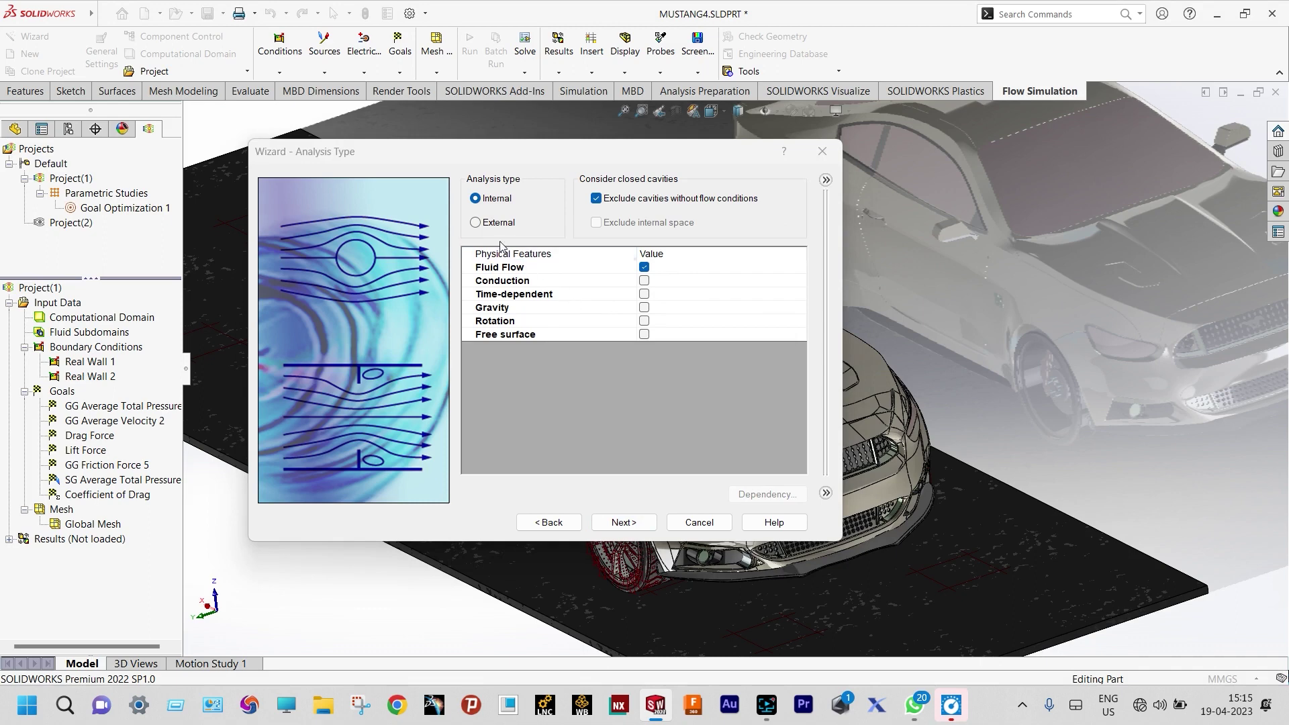
Set the analysis type to external with gravity enabled at -9.81 m/s^2 in the Z component
{"action": "left_click", "coordinate": [476, 222]}
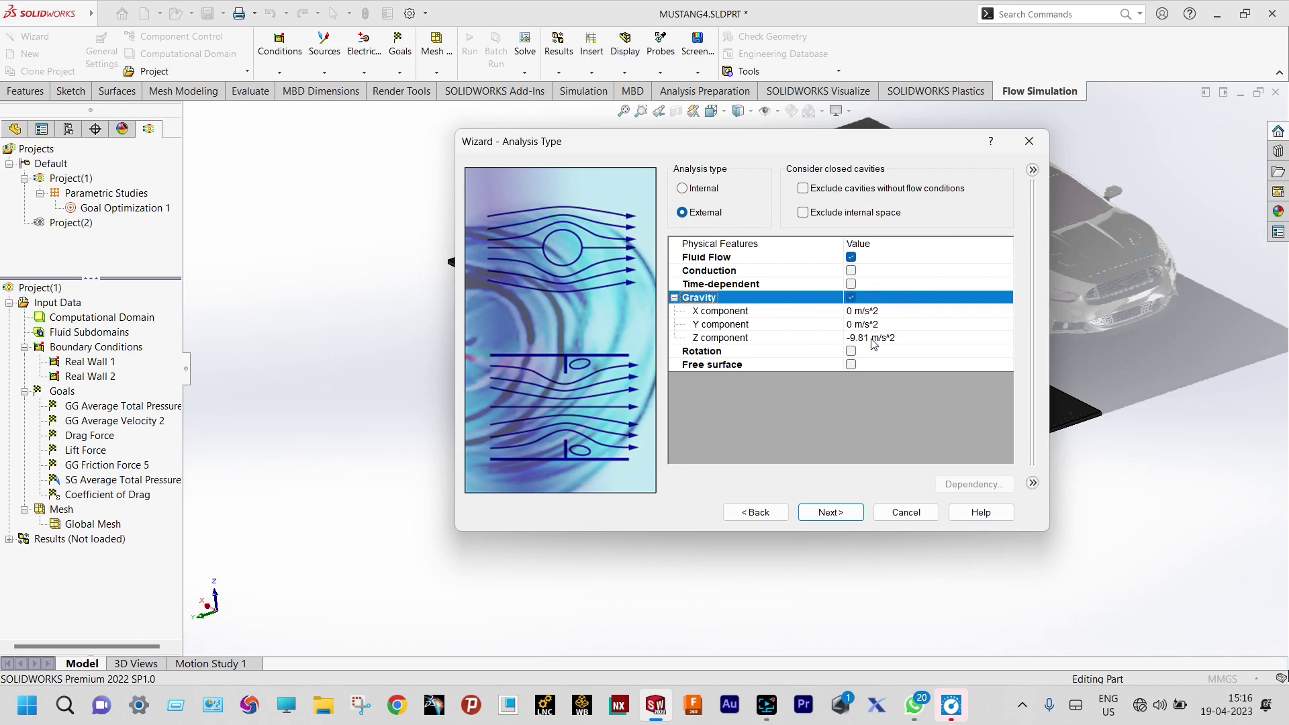
{"action": "left_click", "coordinate": [830, 512]}
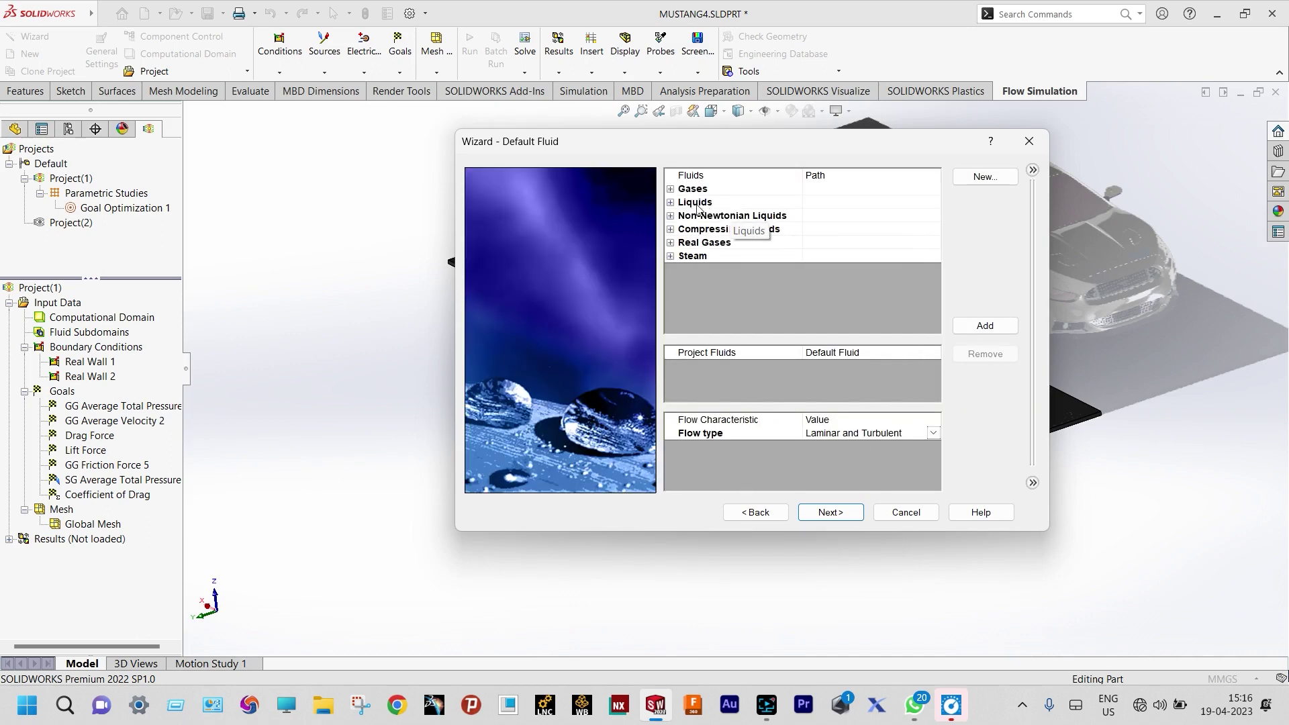
Add the pre-defined gas Air as the default project fluid and accept the adiabatic wall conditions with 0 micrometer roughness
{"action": "left_click", "coordinate": [671, 191]}
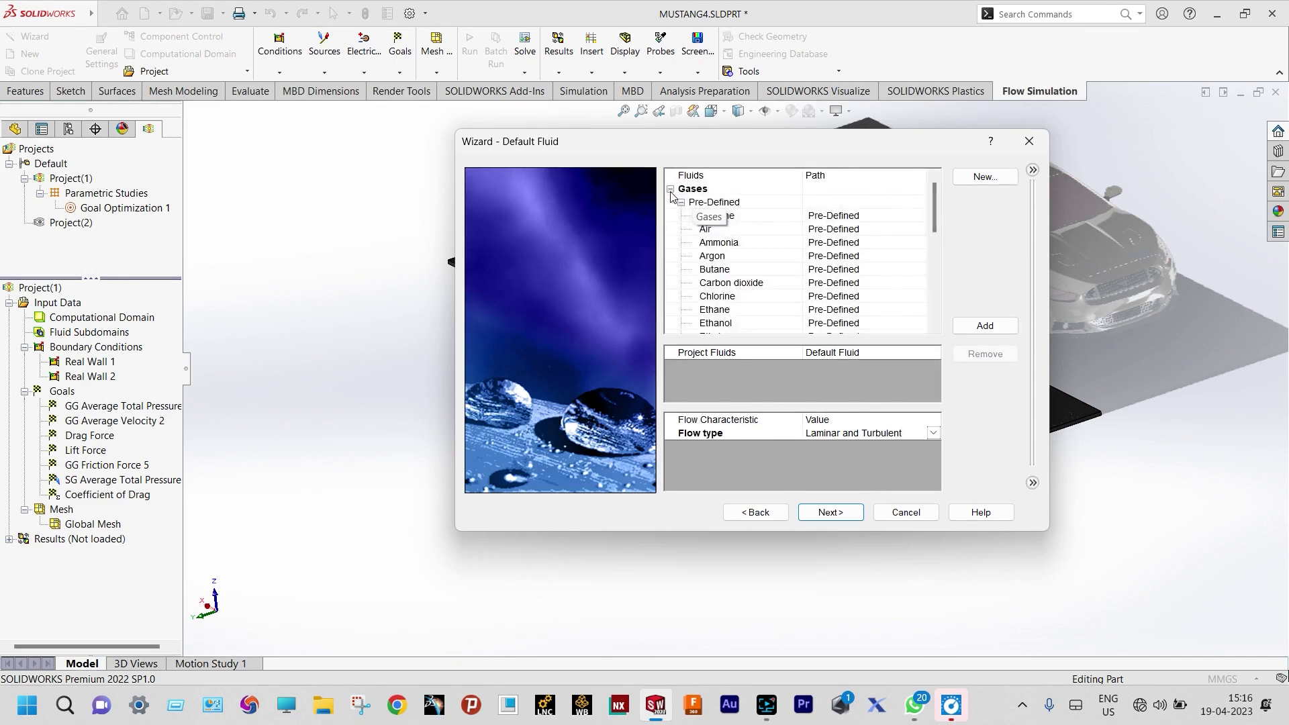
{"action": "double_click", "coordinate": [706, 229]}
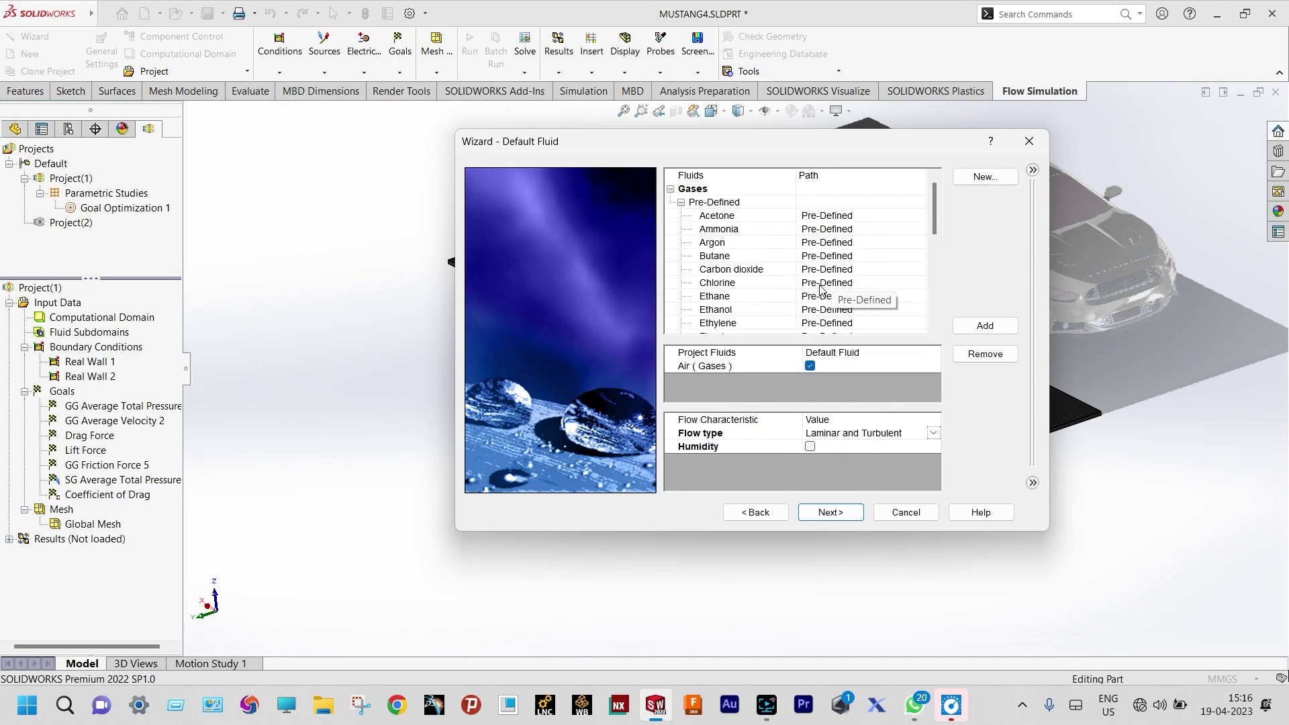
{"action": "left_click", "coordinate": [843, 514]}
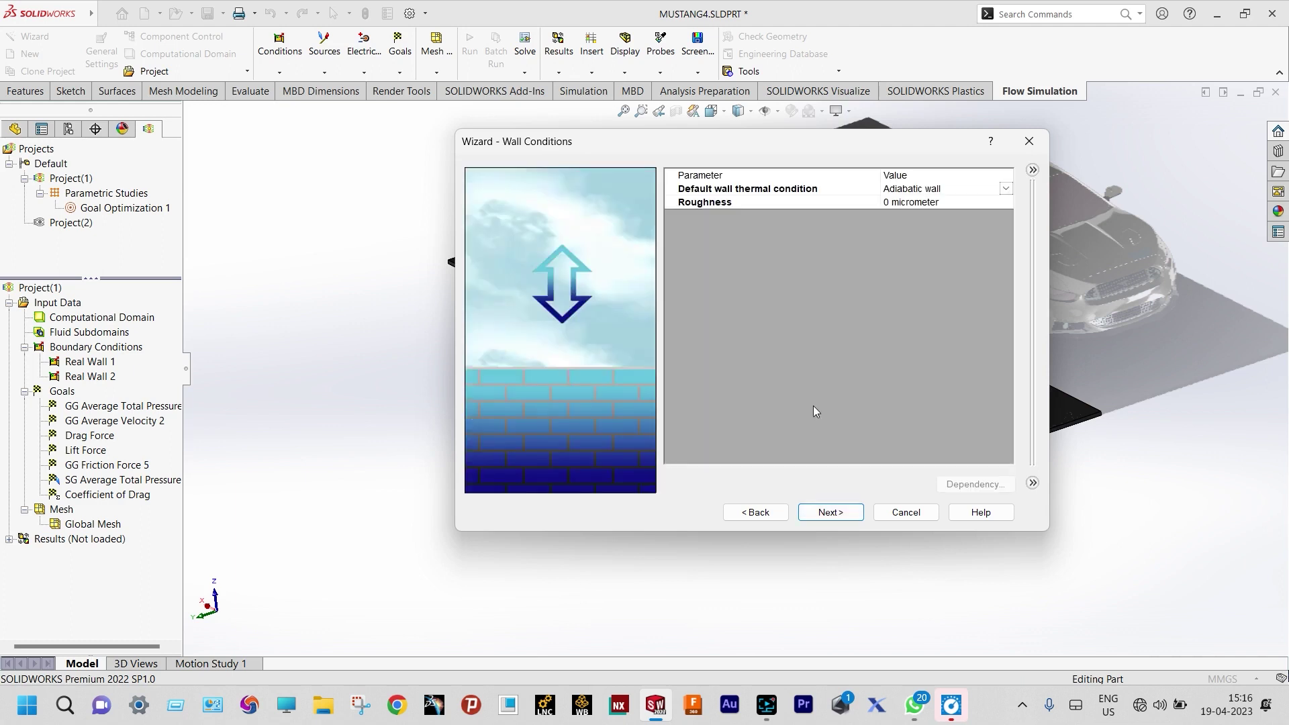
{"action": "left_click", "coordinate": [830, 512]}
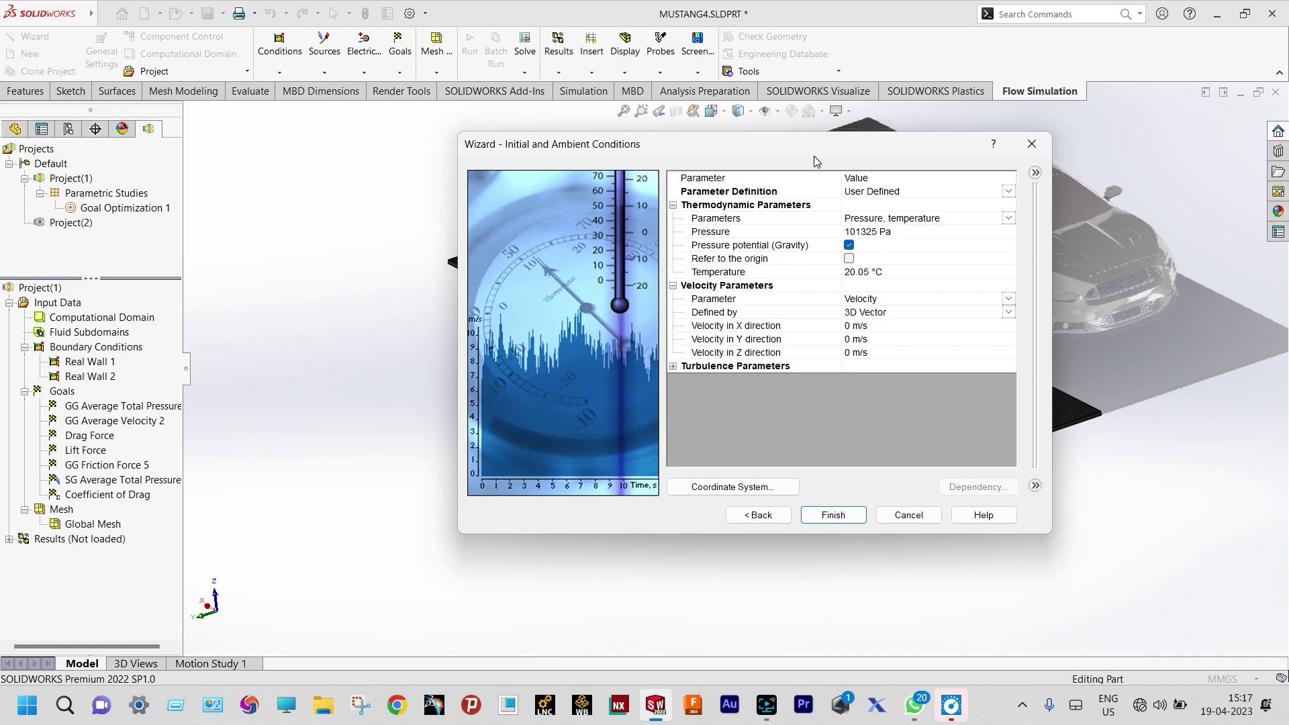
Check the car's orientation against the axes, set the ambient velocity in the X direction to 50 m/s, and finish the project setup
{"action": "left_click_drag", "start_coordinate": [814, 156], "coordinate": [1188, 236]}
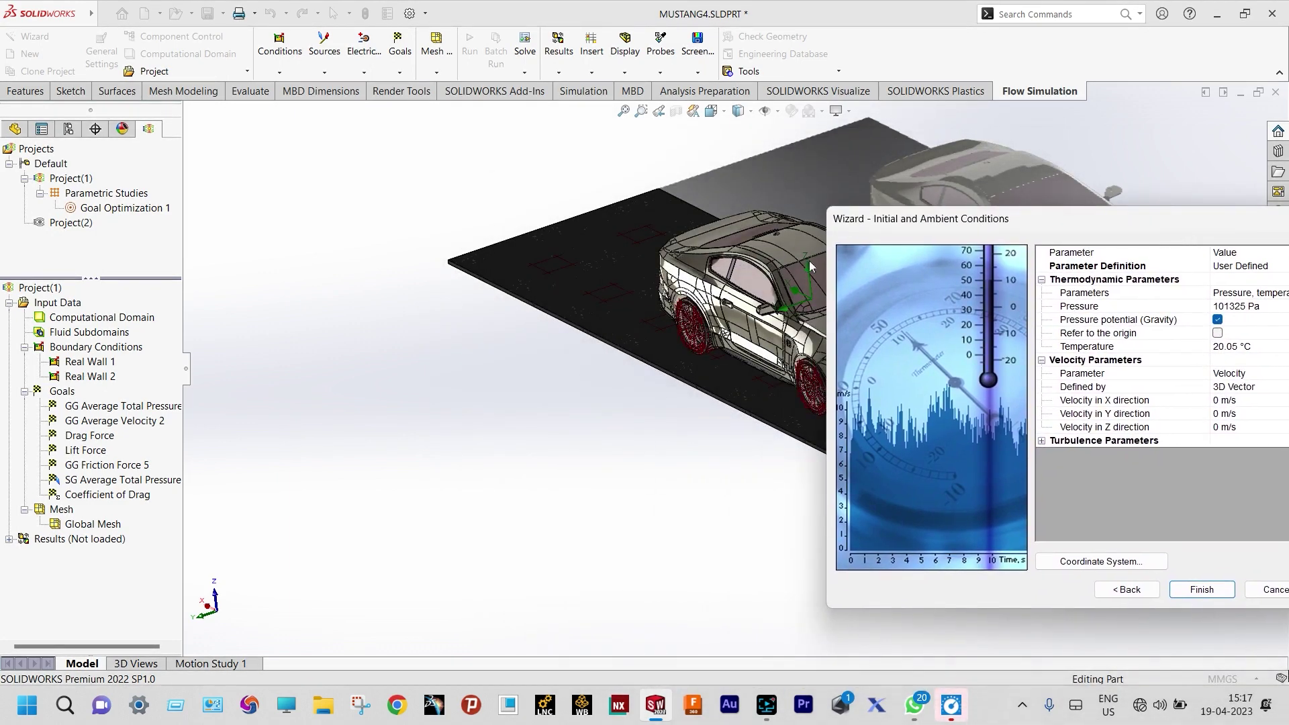
{"action": "scroll", "coordinate": [739, 264], "scroll_direction": "up", "scroll_amount": 3}
{"action": "scroll", "coordinate": [773, 282], "scroll_direction": "down", "scroll_amount": 4}
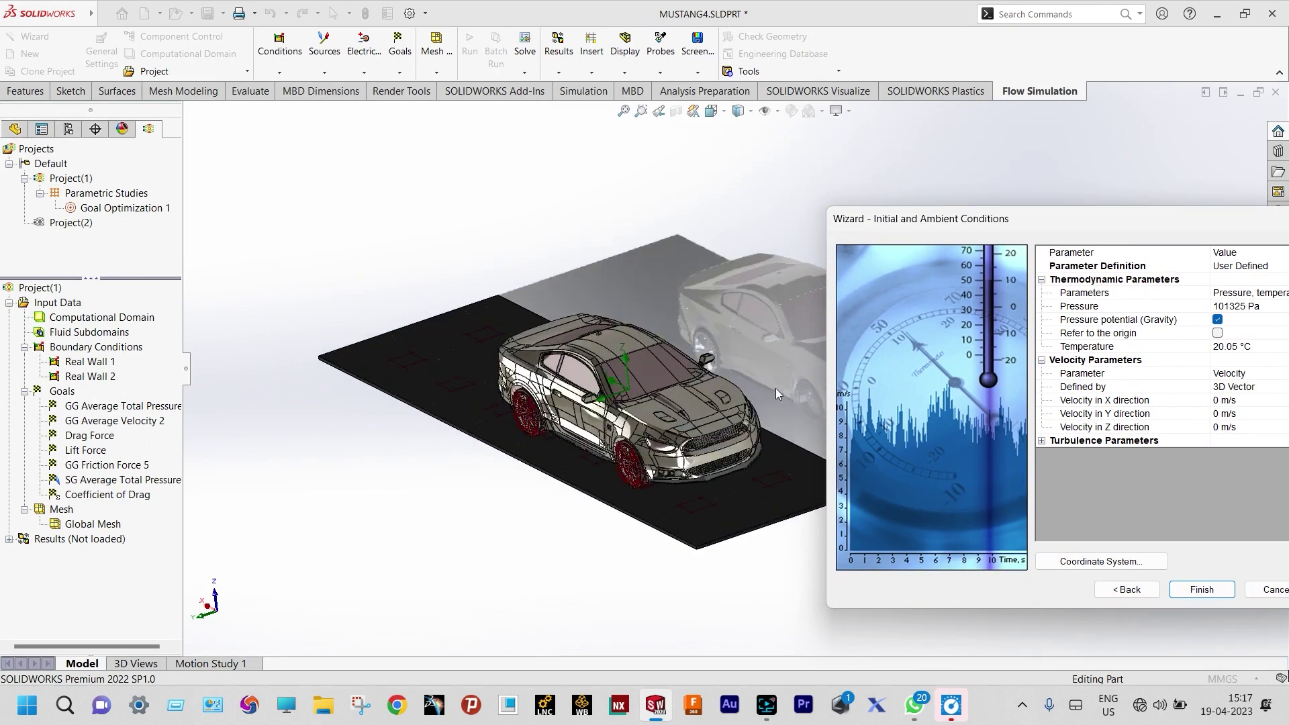
{"action": "scroll", "coordinate": [763, 400], "scroll_direction": "down", "scroll_amount": 4}
{"action": "scroll", "coordinate": [728, 451], "scroll_direction": "down", "scroll_amount": 2}
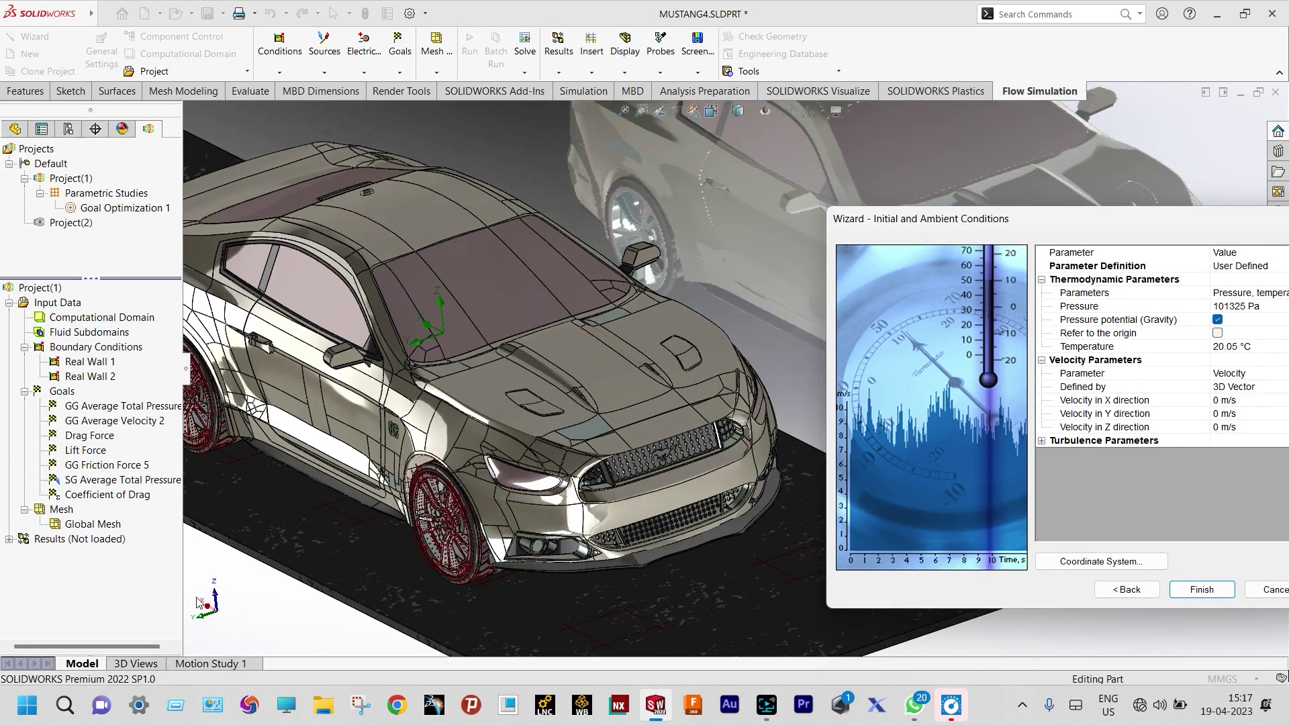
{"action": "scroll", "coordinate": [222, 626], "scroll_direction": "down", "scroll_amount": 3}
{"action": "scroll", "coordinate": [206, 622], "scroll_direction": "up", "scroll_amount": 3}
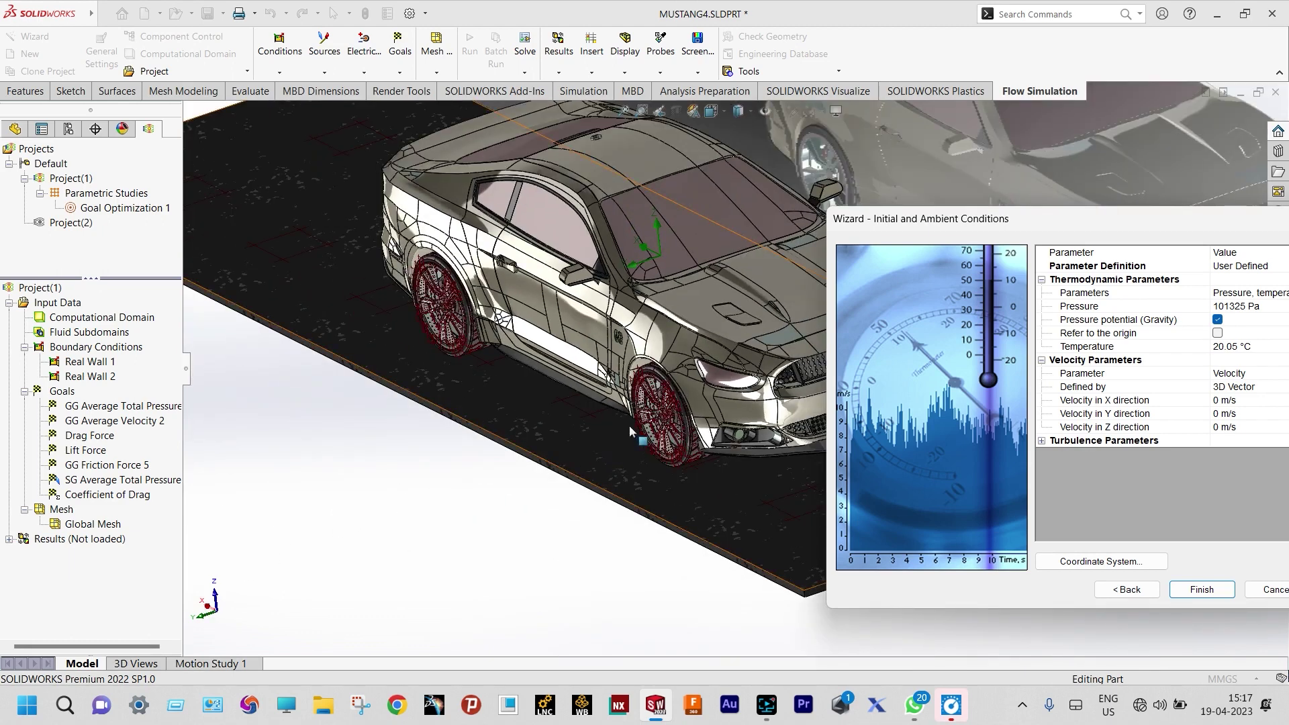
{"action": "scroll", "coordinate": [709, 387], "scroll_direction": "down", "scroll_amount": 2}
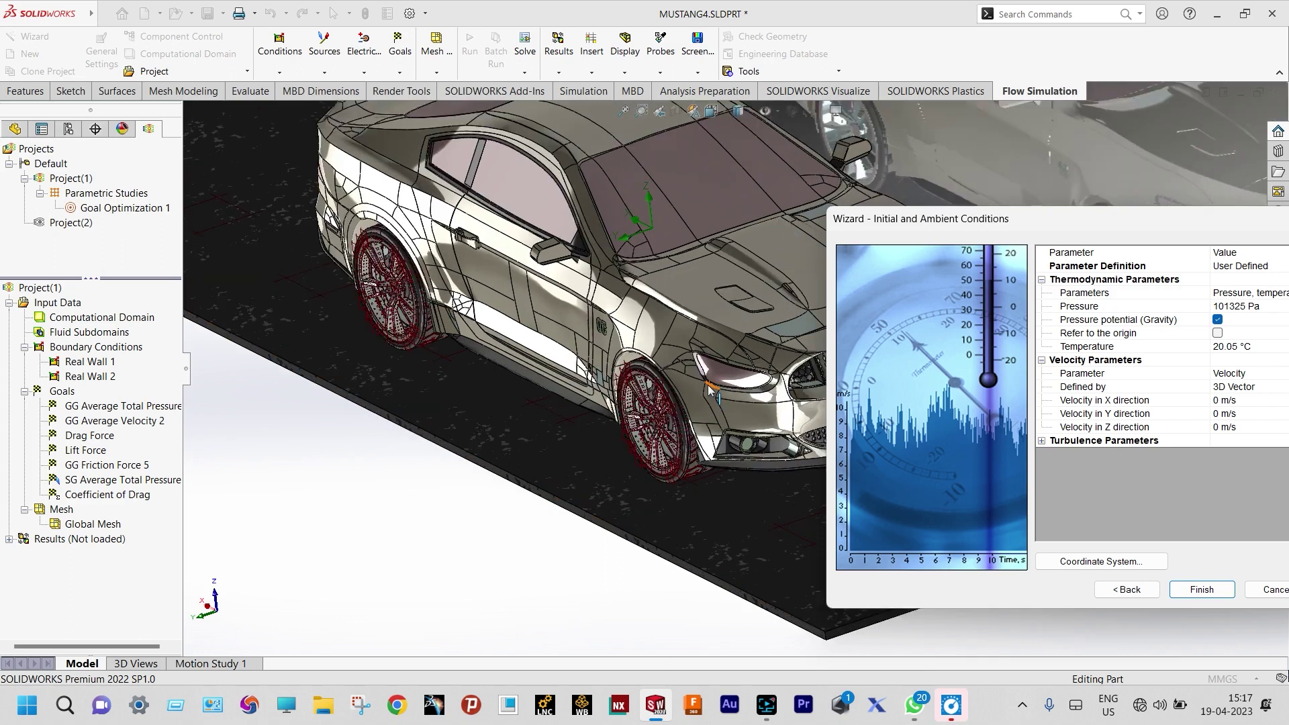
{"action": "left_click_drag", "start_coordinate": [874, 236], "coordinate": [641, 277]}
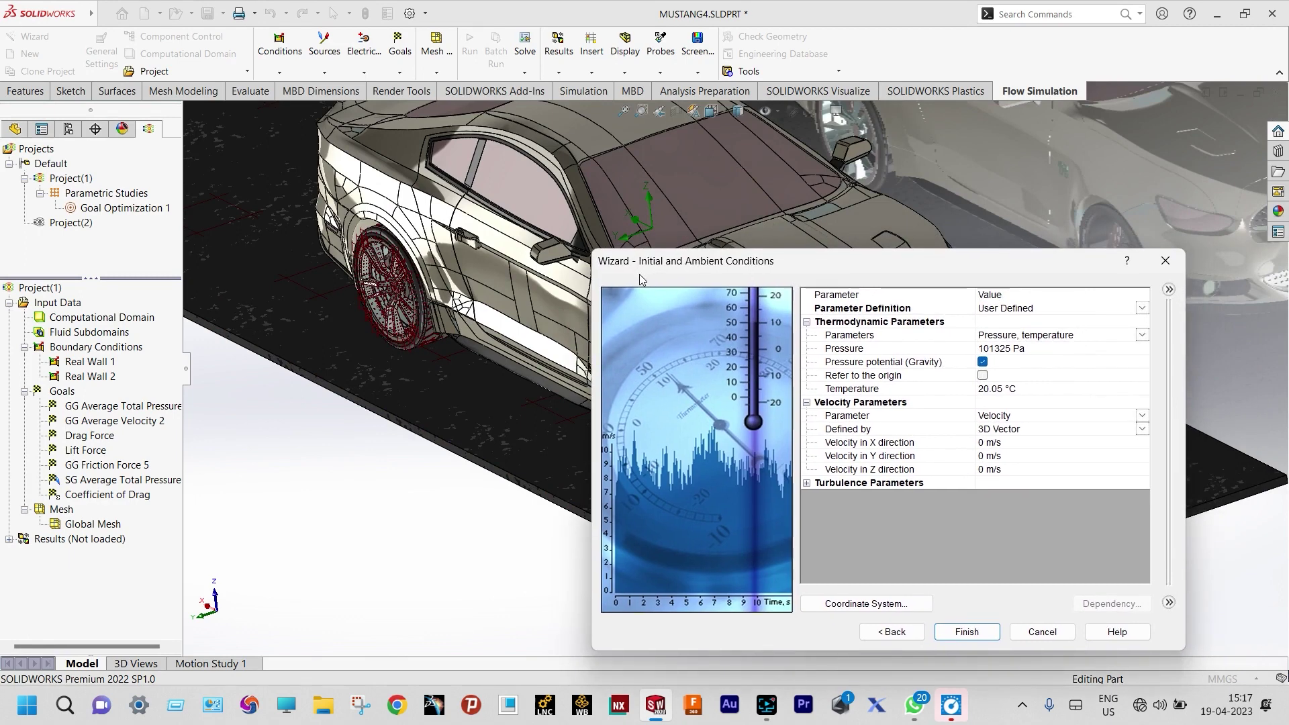
{"action": "left_click", "coordinate": [1007, 441]}
{"action": "type", "text": "50"}
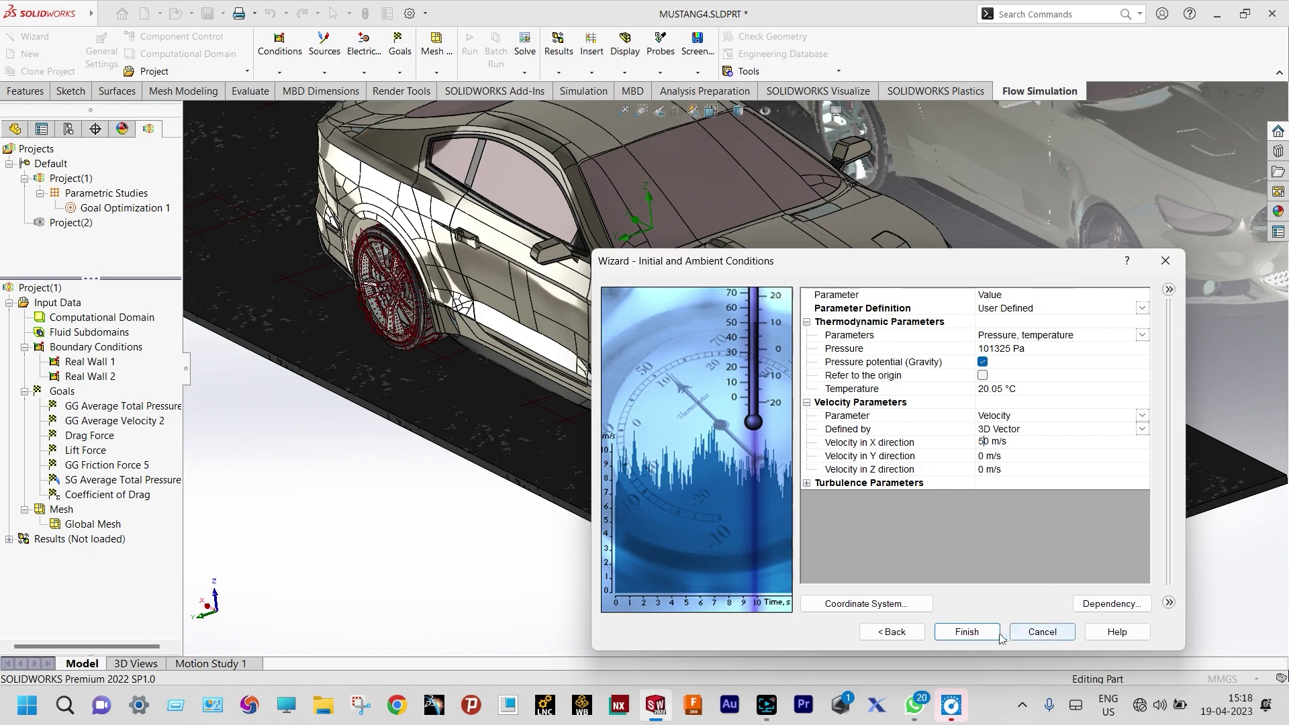
{"action": "left_click", "coordinate": [965, 632]}
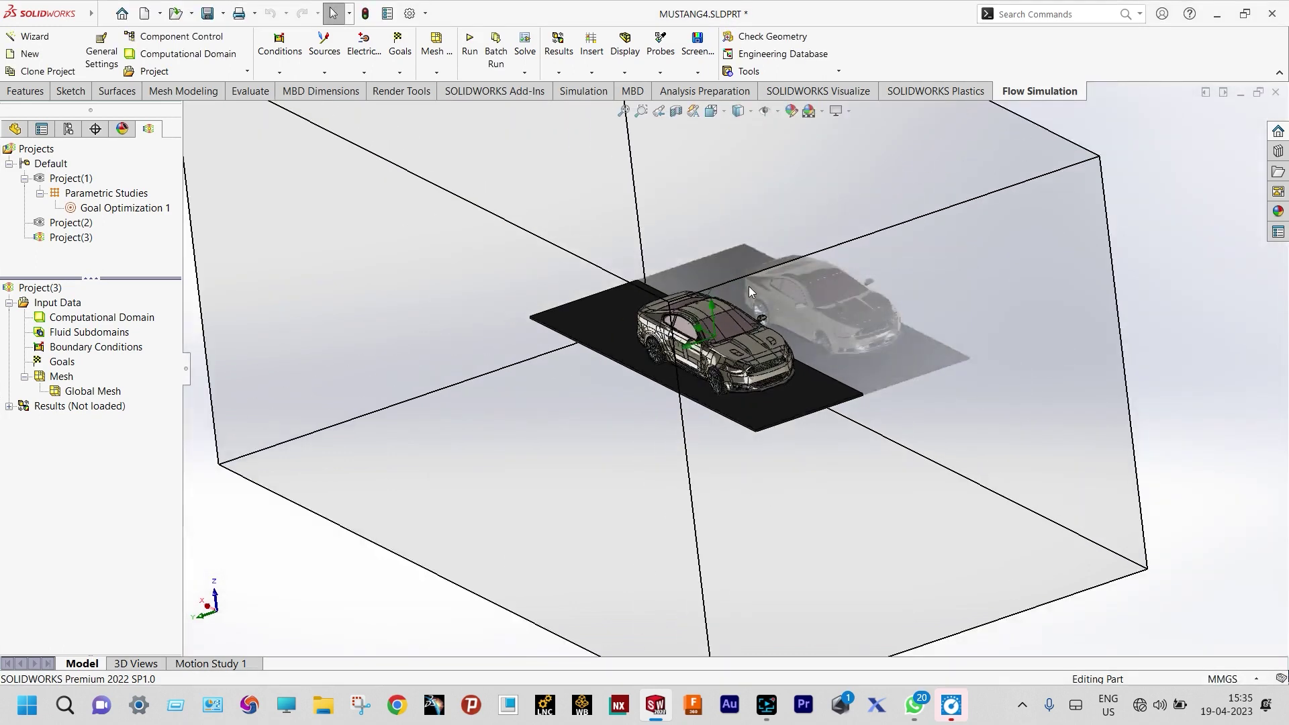
Pull the computational domain's X max face in behind the car and lower its top face to a Z max of about 2.62 m
{"action": "scroll", "coordinate": [747, 286], "scroll_direction": "up", "scroll_amount": 4}
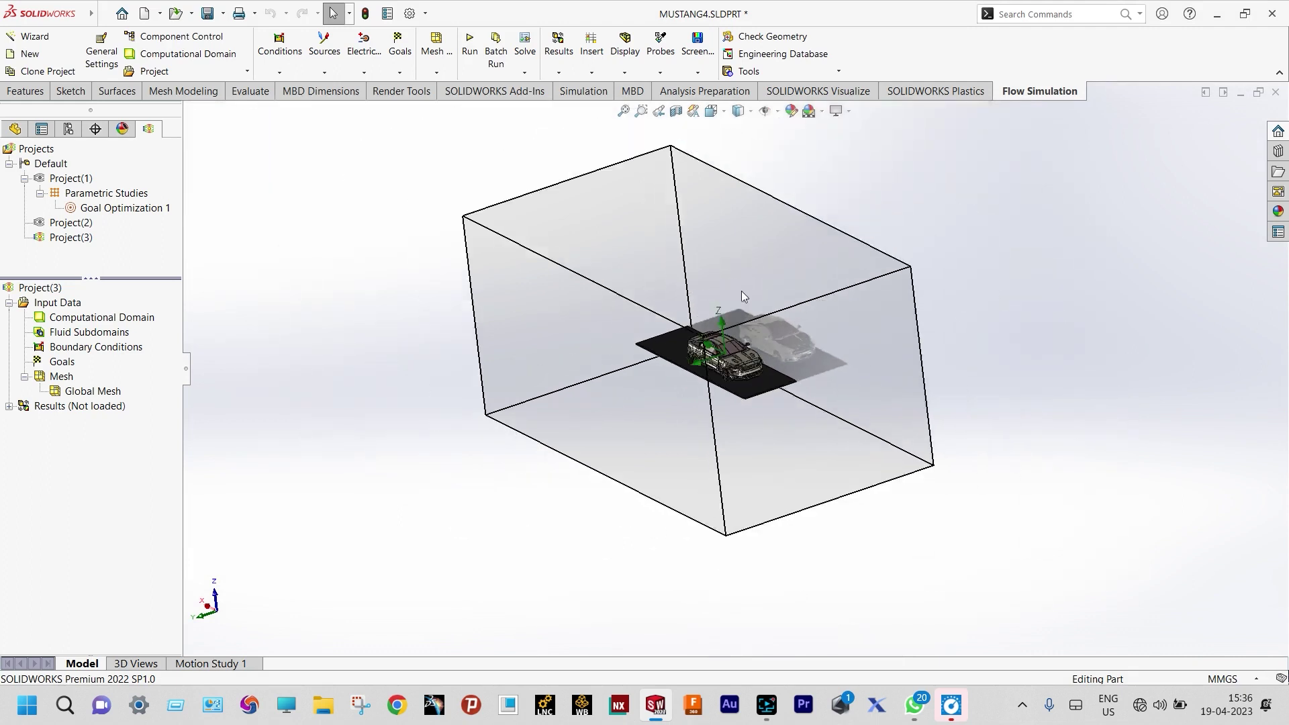
{"action": "middle_click_drag", "start_coordinate": [741, 292], "coordinate": [807, 297]}
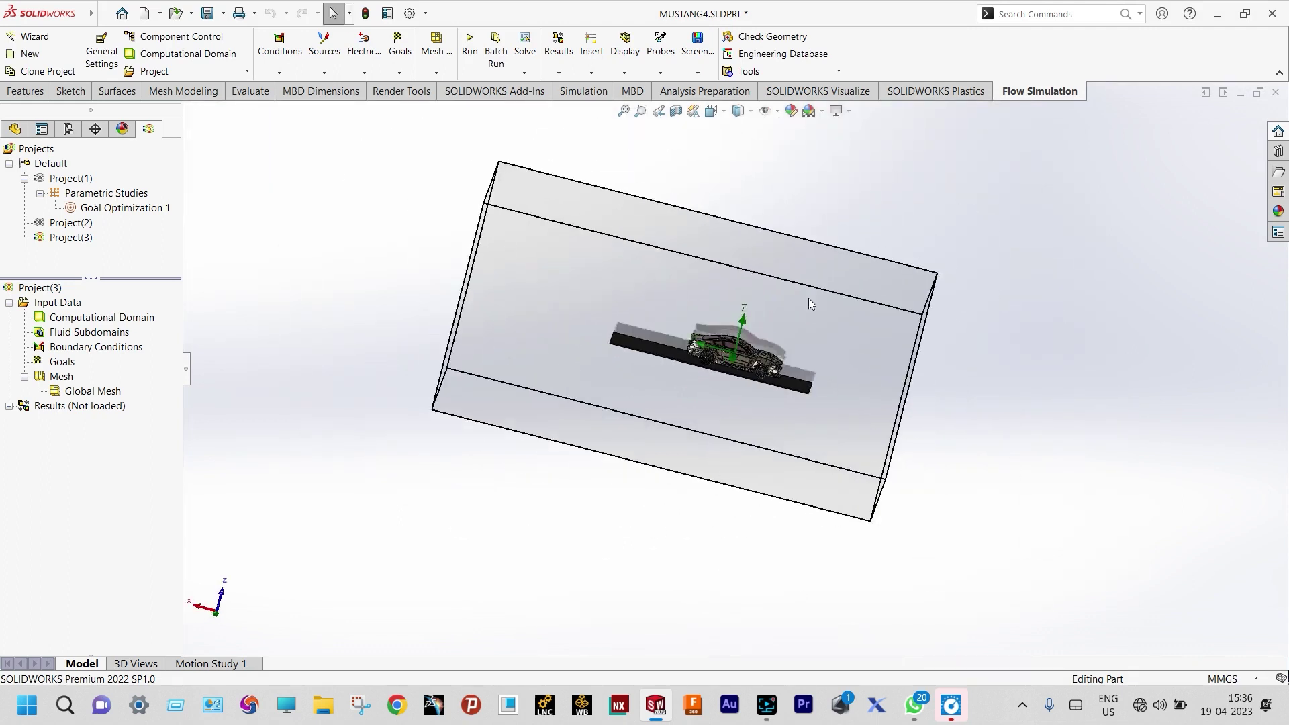
{"action": "scroll", "coordinate": [808, 298], "scroll_direction": "down", "scroll_amount": 2}
{"action": "middle_click_drag", "start_coordinate": [745, 296], "coordinate": [696, 279]}
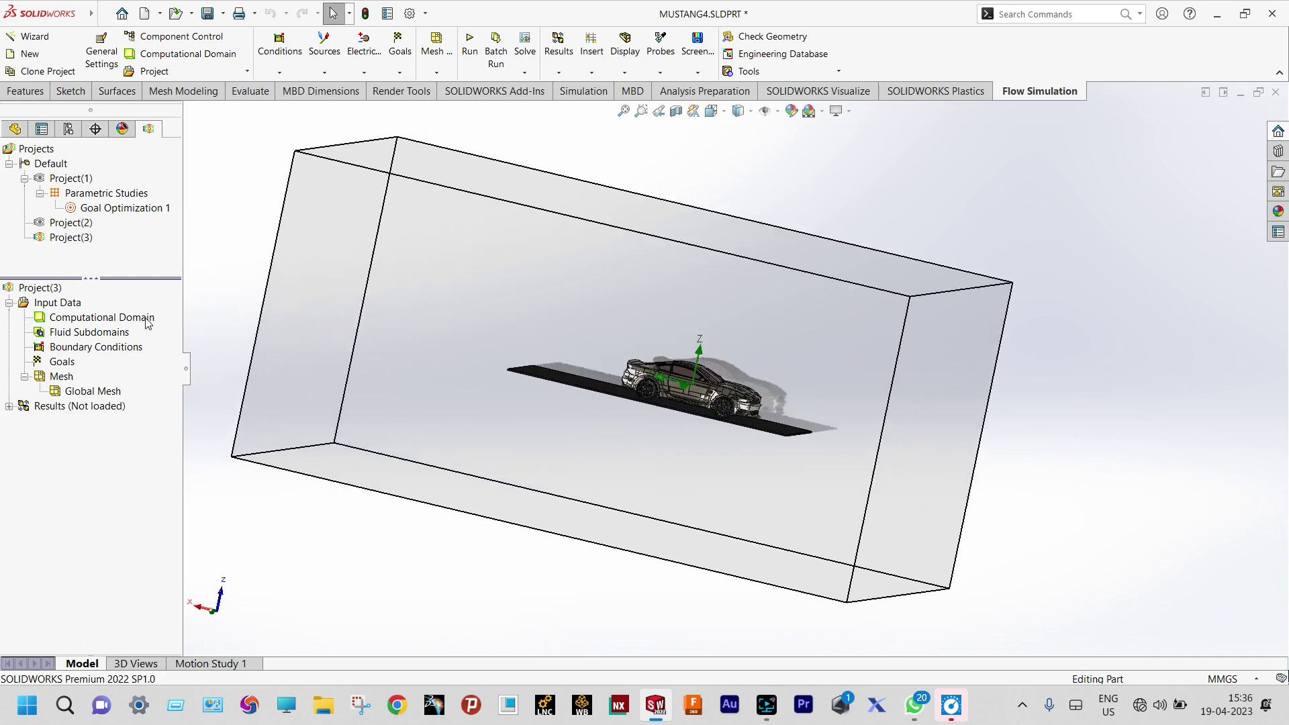
{"action": "left_click", "coordinate": [101, 317]}
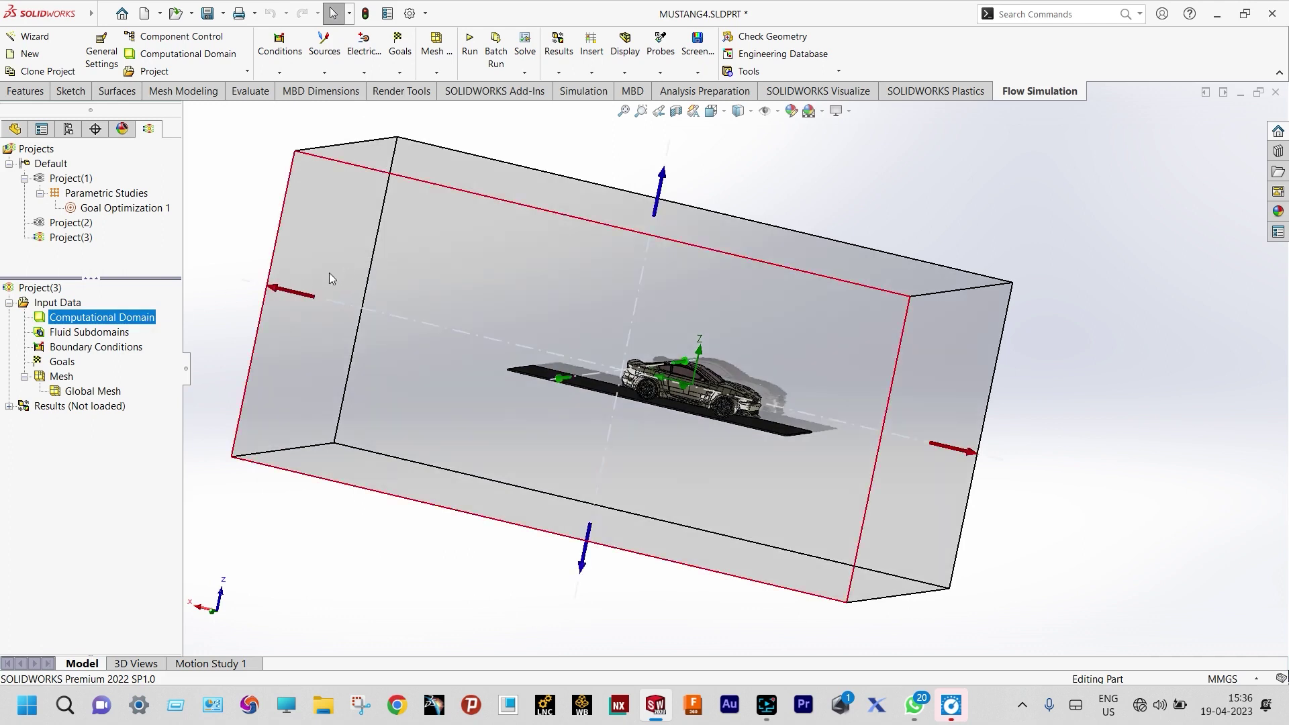
{"action": "left_click_drag", "start_coordinate": [295, 293], "coordinate": [463, 348]}
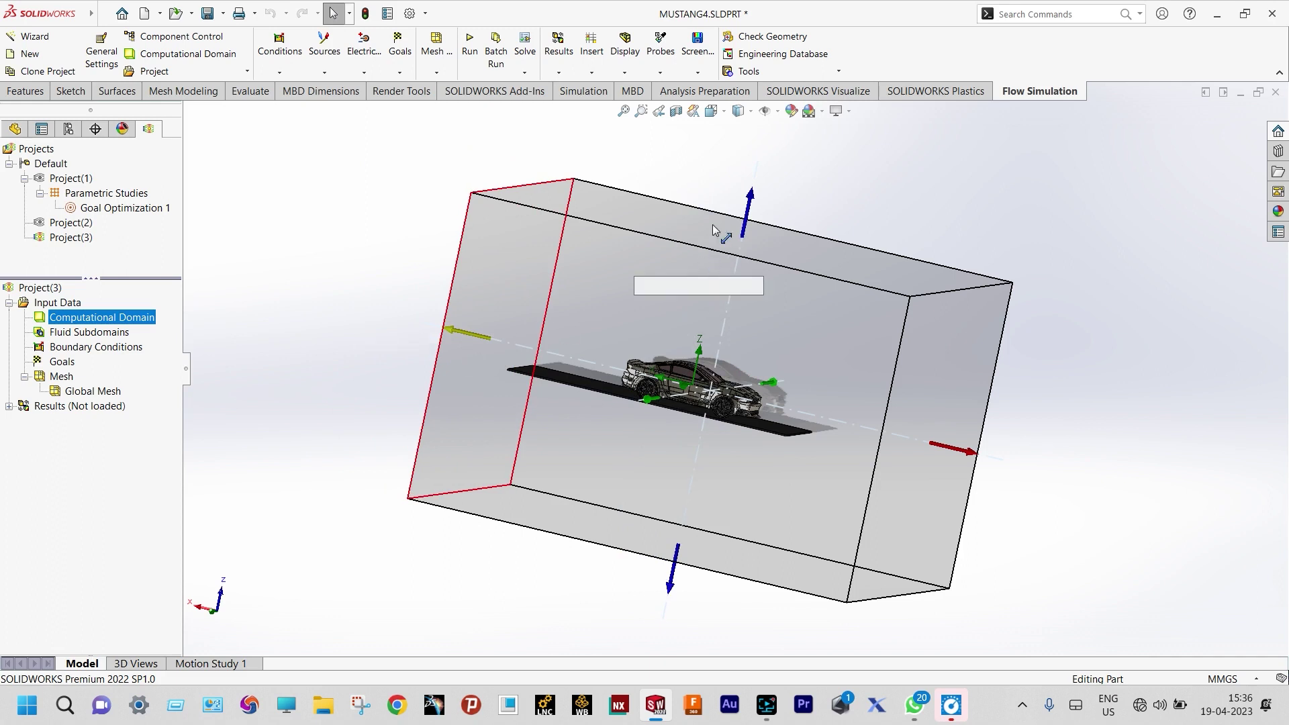
{"action": "left_click_drag", "start_coordinate": [747, 202], "coordinate": [737, 268]}
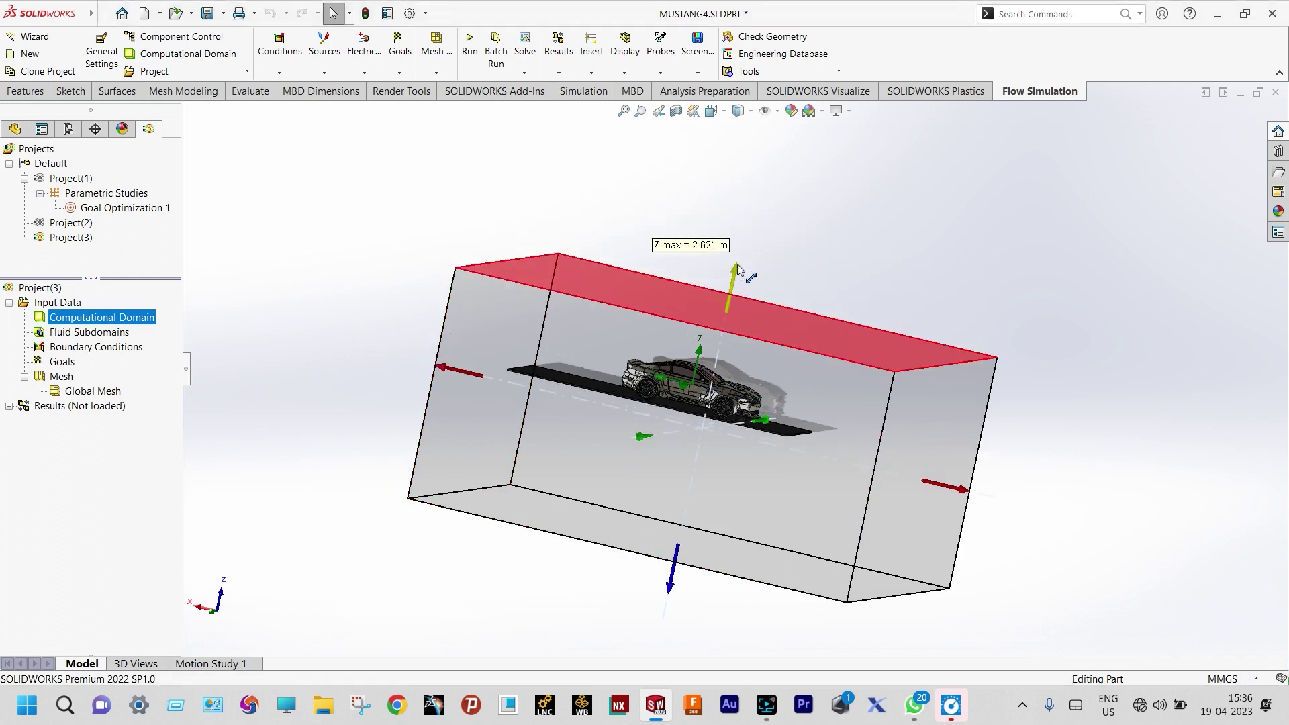
{"action": "left_click", "coordinate": [737, 267]}
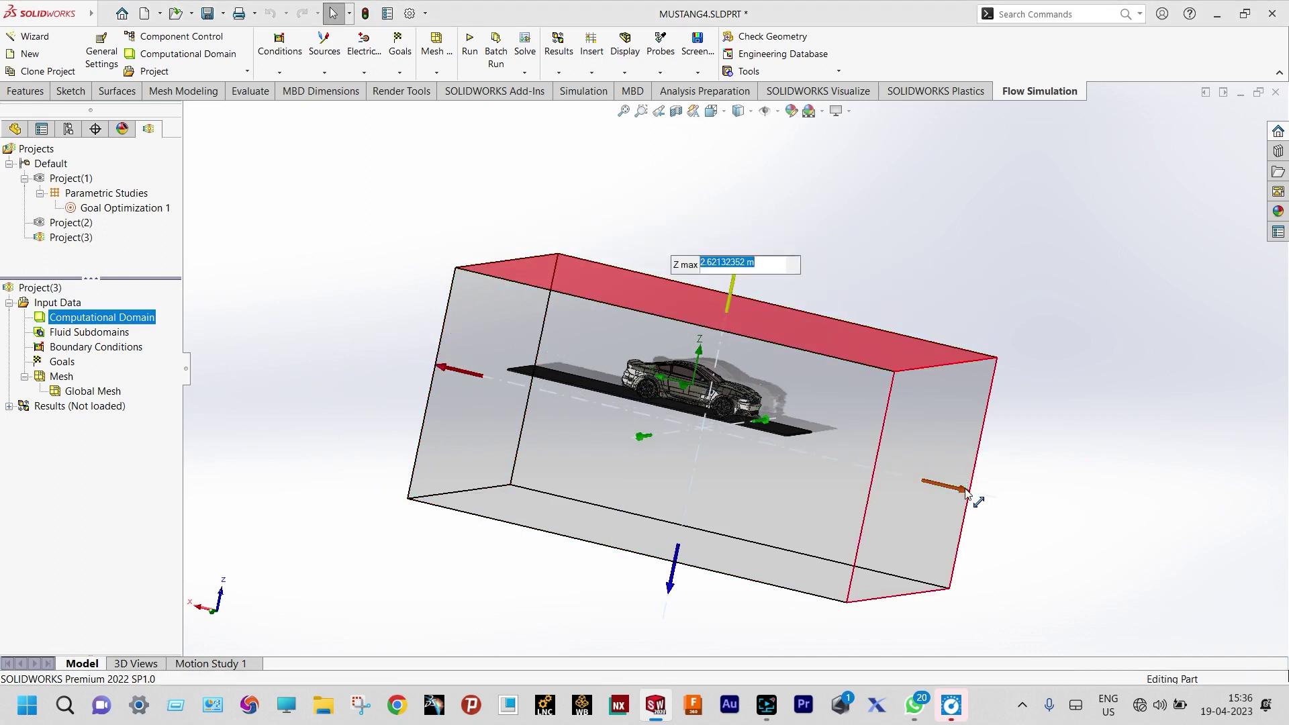
Pull the computational domain's X min face in toward the car's front and raise its bottom face to the ground plate
{"action": "left_click_drag", "start_coordinate": [970, 493], "coordinate": [738, 547]}
{"action": "left_click", "coordinate": [738, 547]}
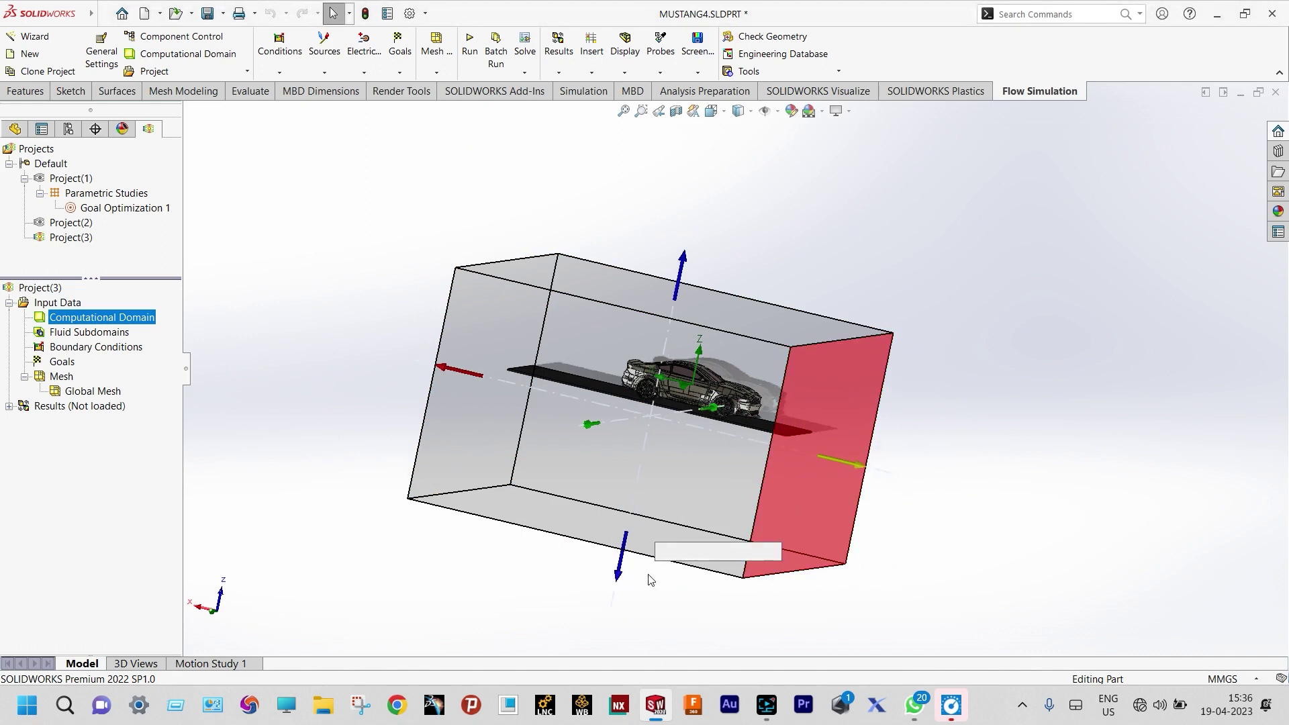
{"action": "key", "text": "Return"}
{"action": "left_click_drag", "start_coordinate": [617, 537], "coordinate": [627, 455]}
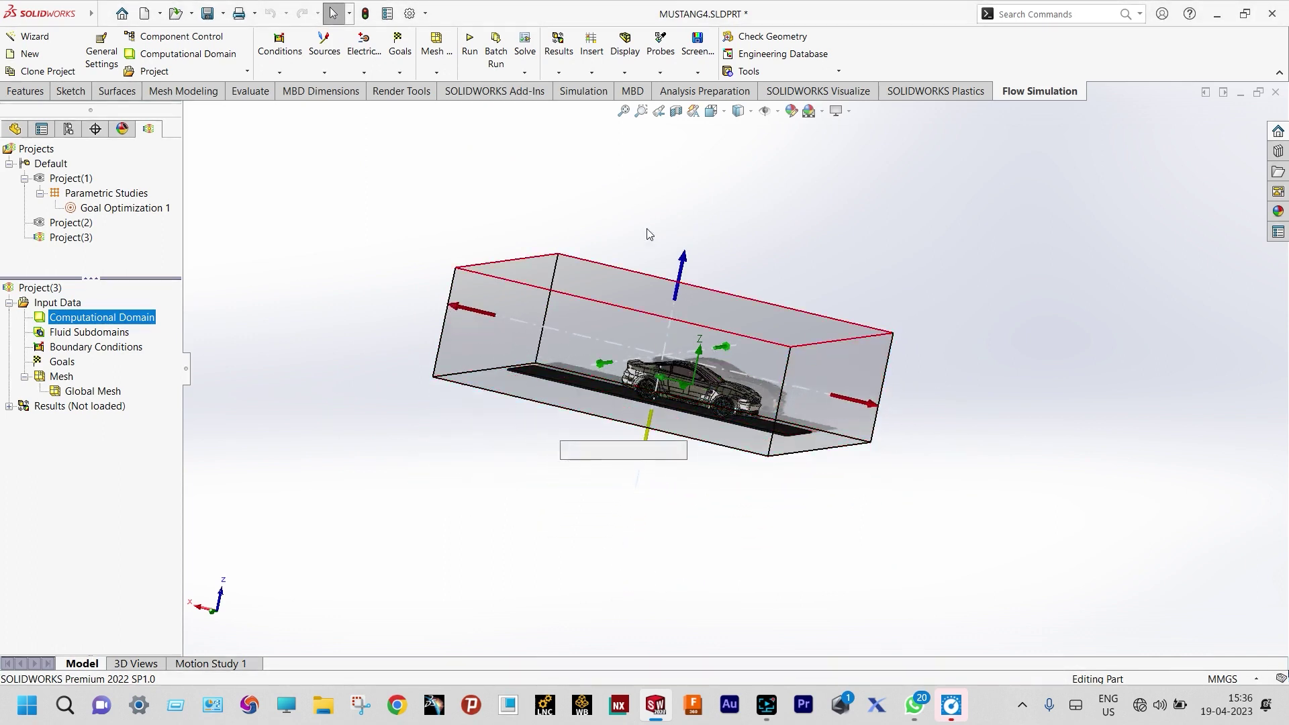
{"action": "key", "text": "Return"}
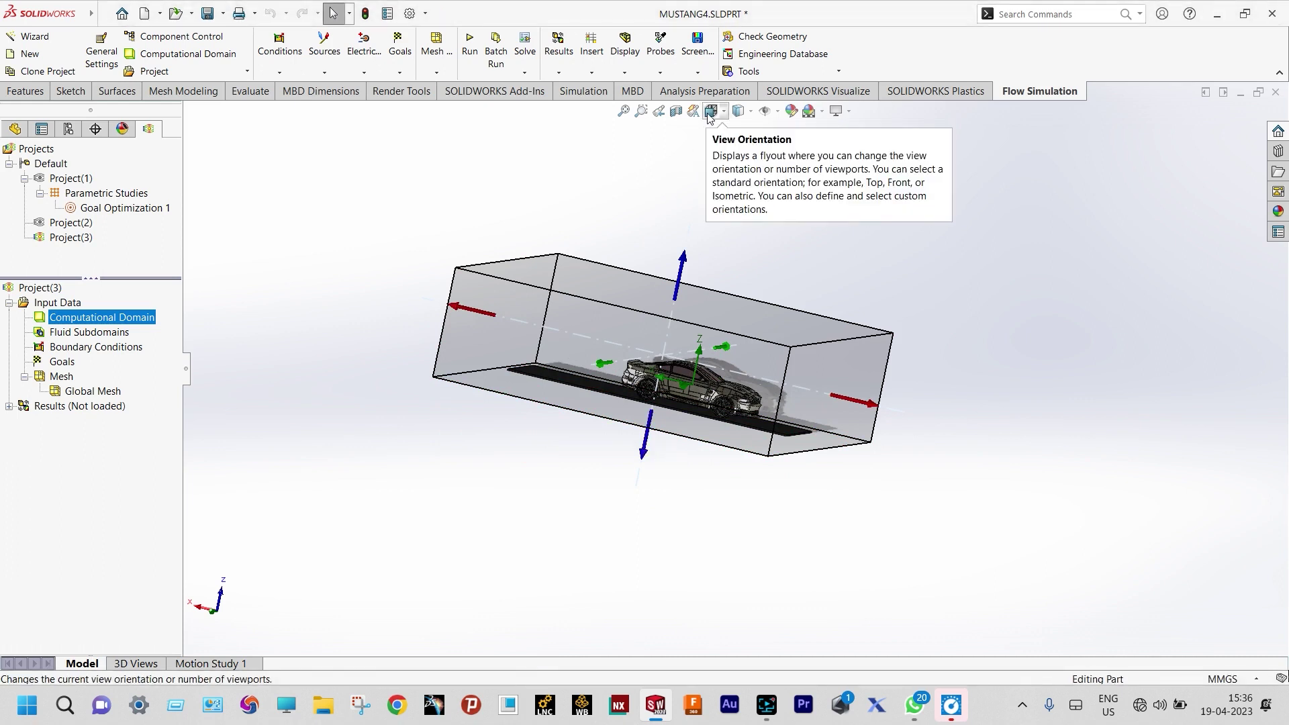
Pull the computational domain's Y max and Y min side faces in to just outside the ground plate's long edges
{"action": "left_click", "coordinate": [709, 111]}
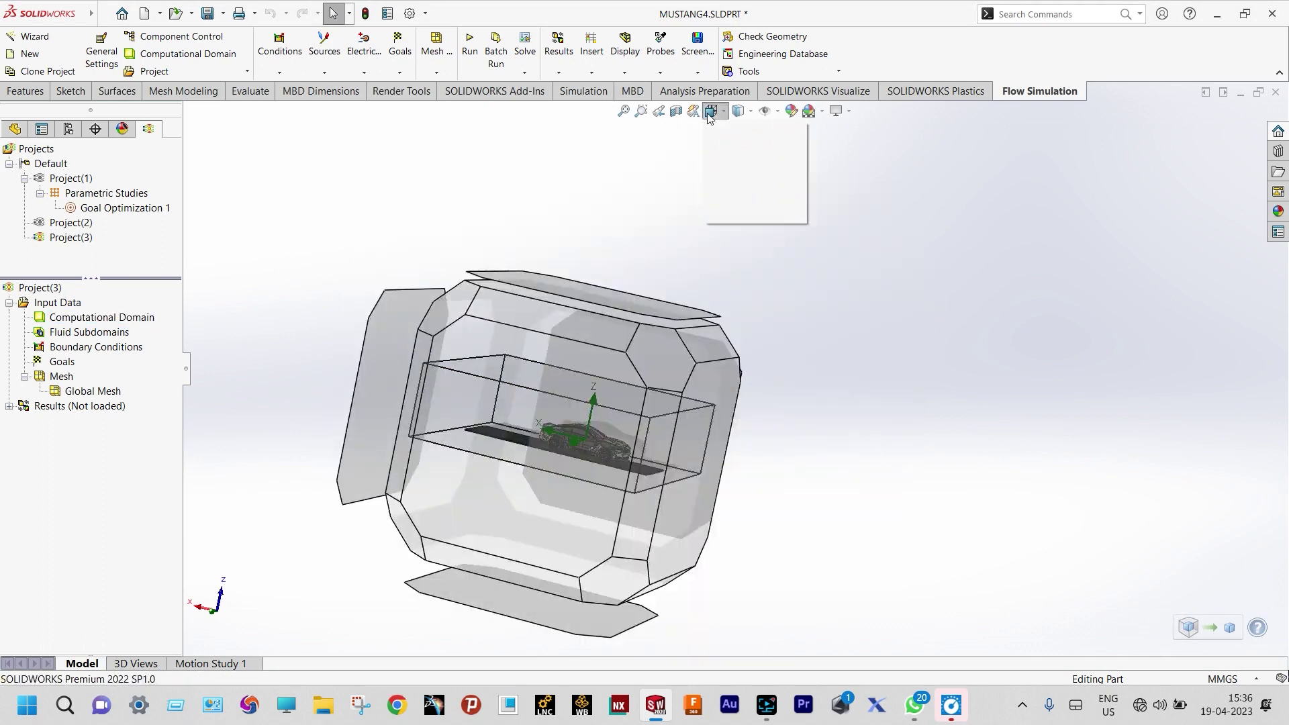
{"action": "left_click", "coordinate": [712, 167]}
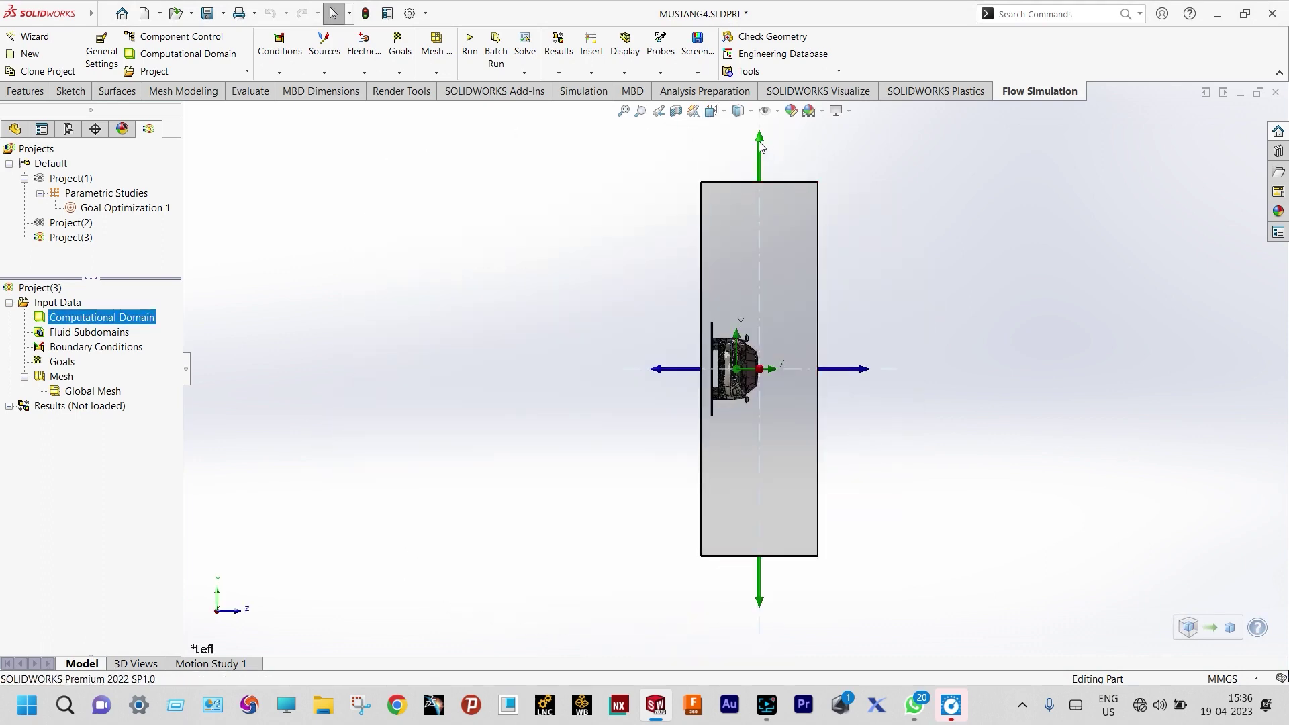
{"action": "left_click_drag", "start_coordinate": [759, 140], "coordinate": [762, 265]}
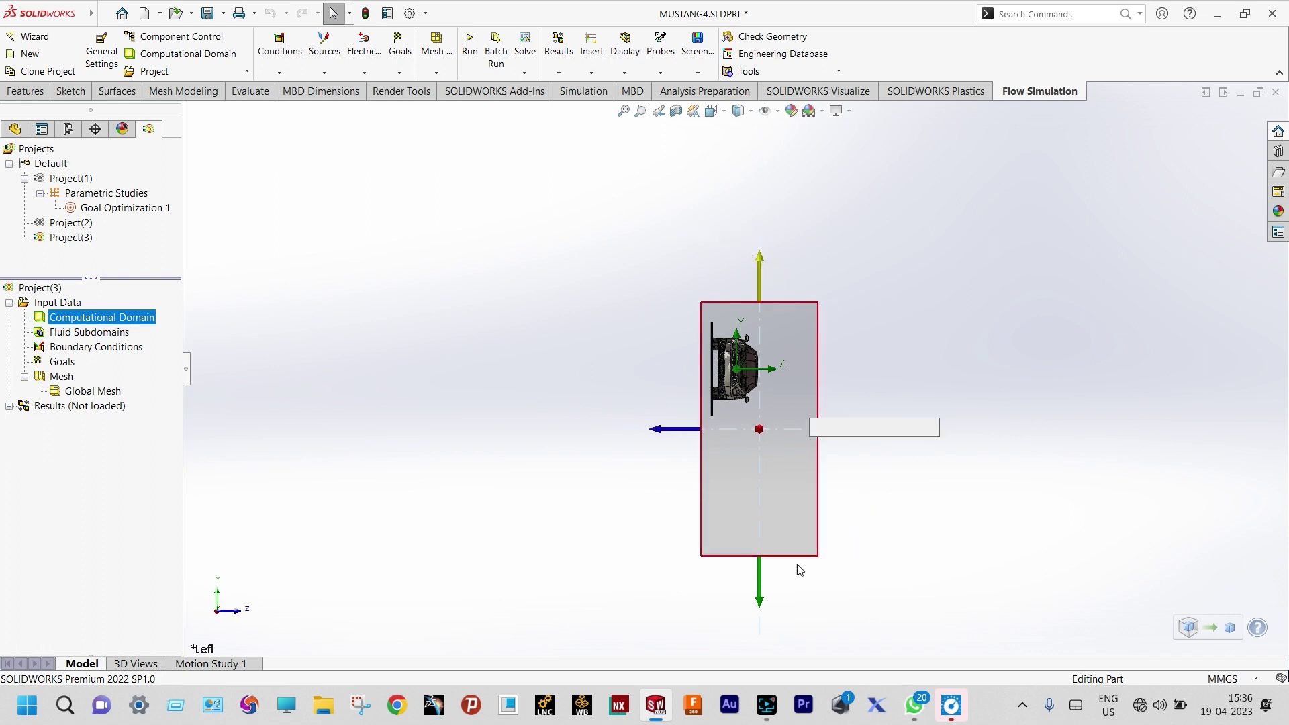
{"action": "left_click_drag", "start_coordinate": [769, 604], "coordinate": [767, 481]}
Pull the computational domain's X max face in to the ground plate's rear edge and its X min face to about -4.27 m
{"action": "key", "text": "ctrl+1"}
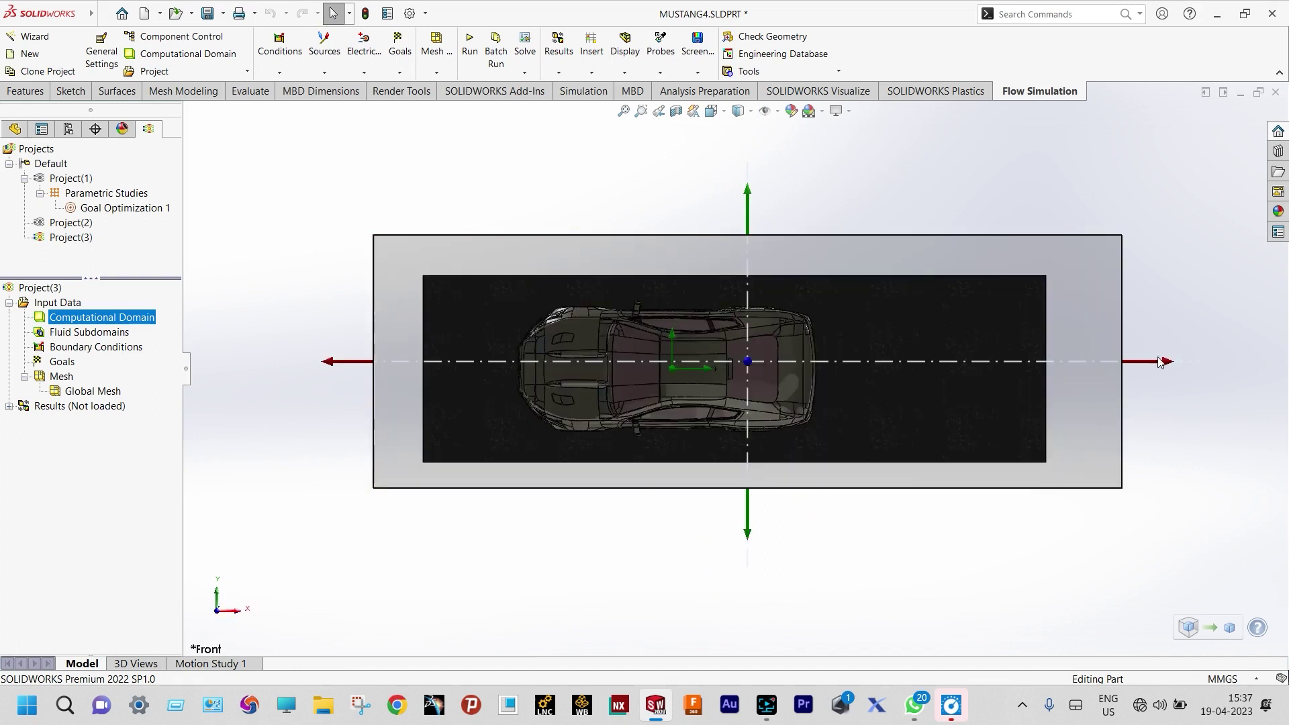
{"action": "left_click_drag", "start_coordinate": [1152, 360], "coordinate": [1102, 367]}
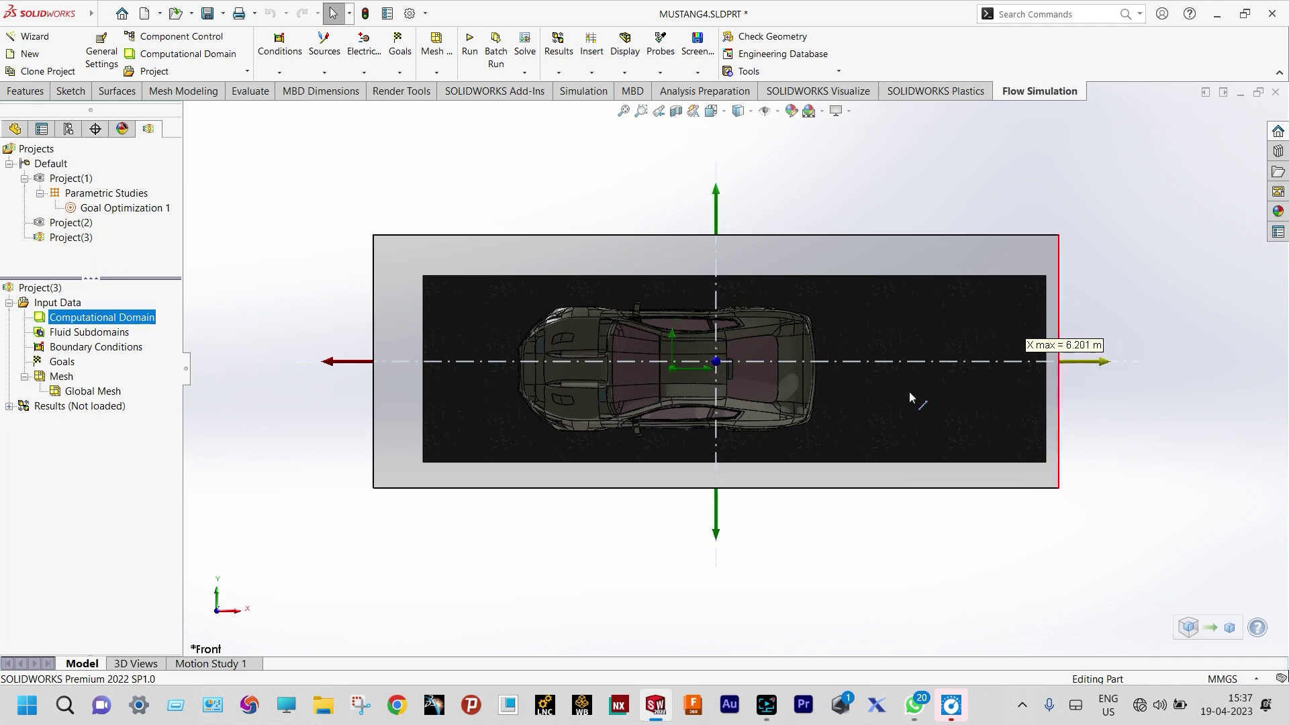
{"action": "left_click_drag", "start_coordinate": [348, 362], "coordinate": [369, 365]}
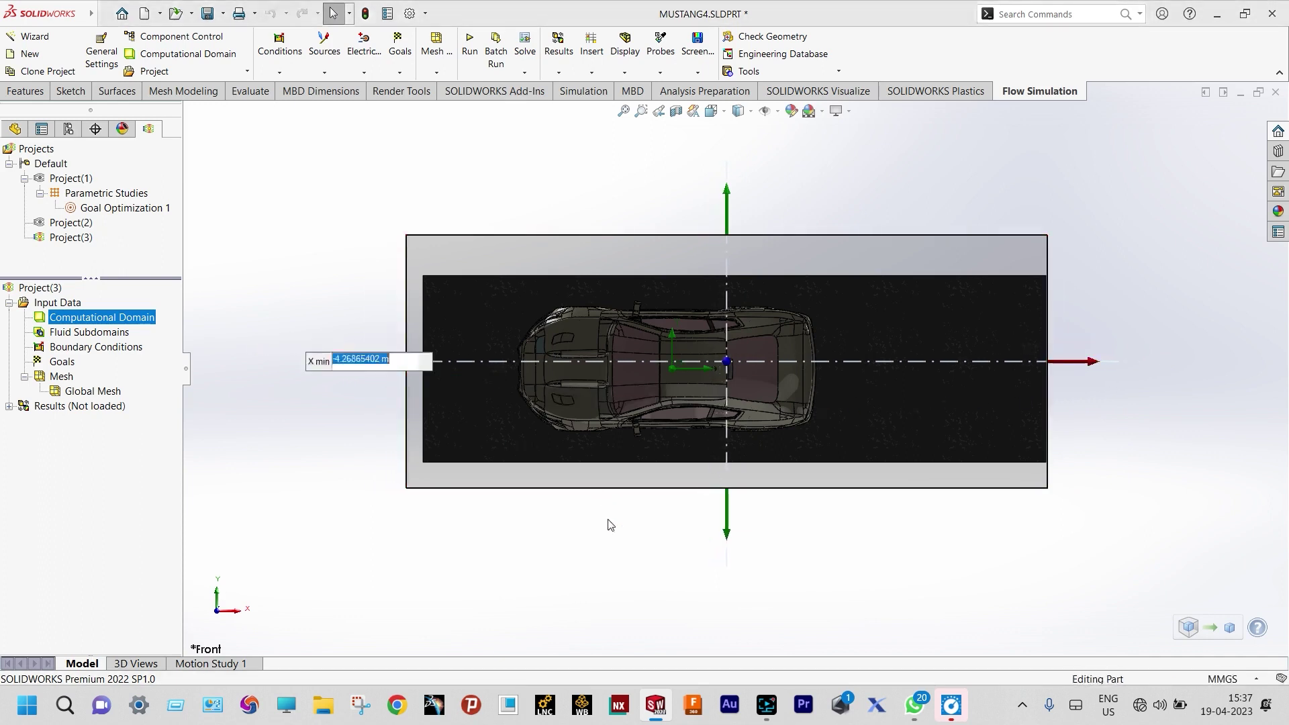
Hide the computational domain so that only the car and ground plate are displayed
{"action": "middle_click_drag", "start_coordinate": [602, 496], "coordinate": [691, 525]}
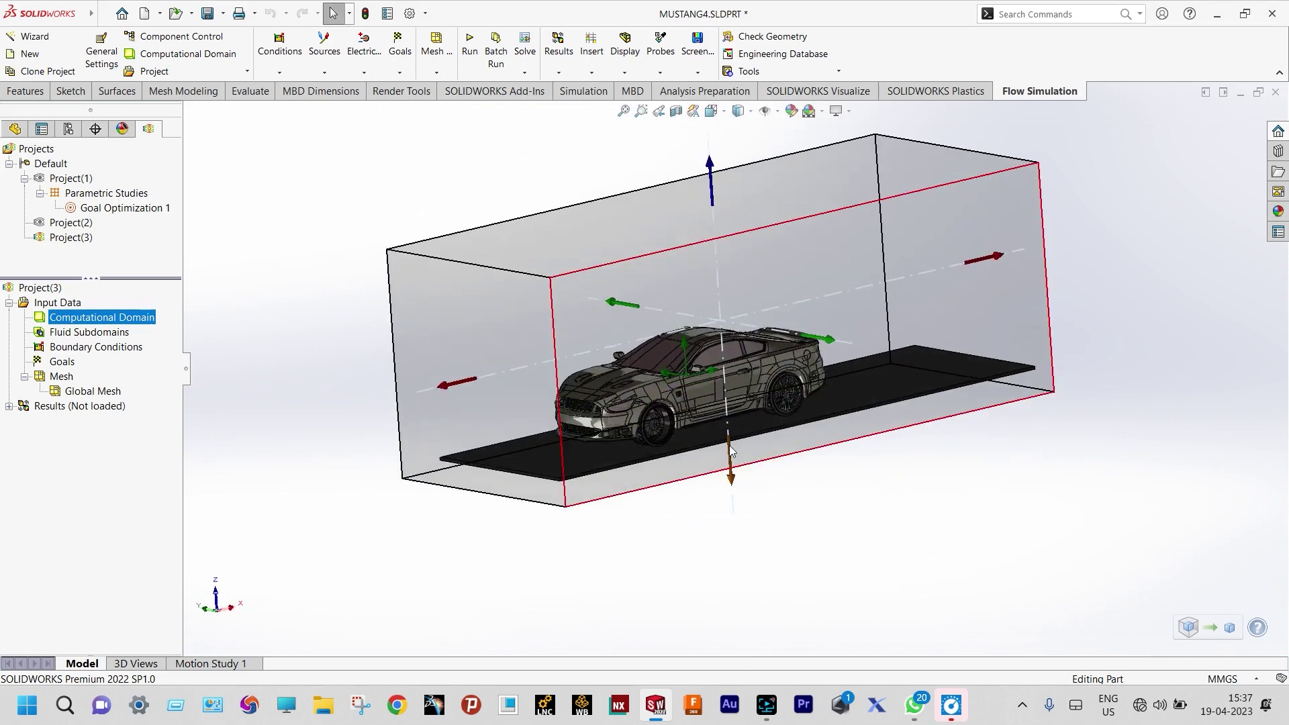
{"action": "scroll", "coordinate": [730, 456], "scroll_direction": "down", "scroll_amount": 1}
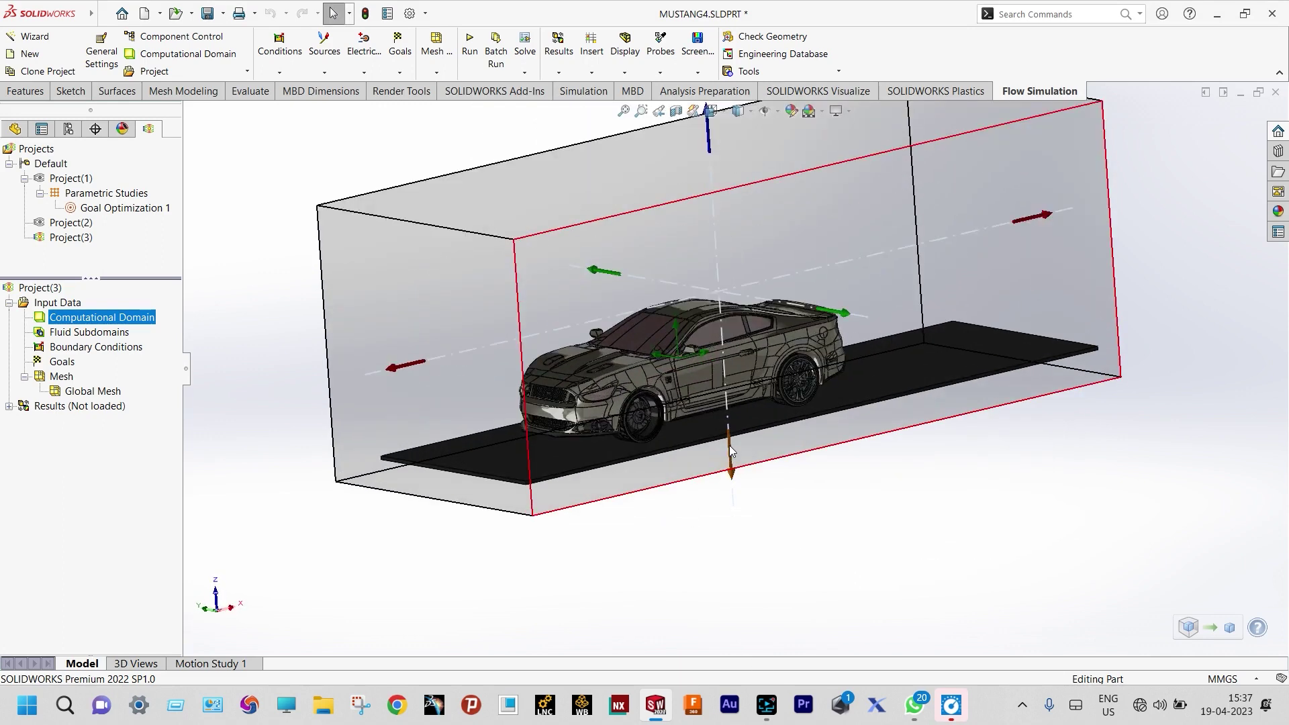
{"action": "left_click", "coordinate": [143, 326]}
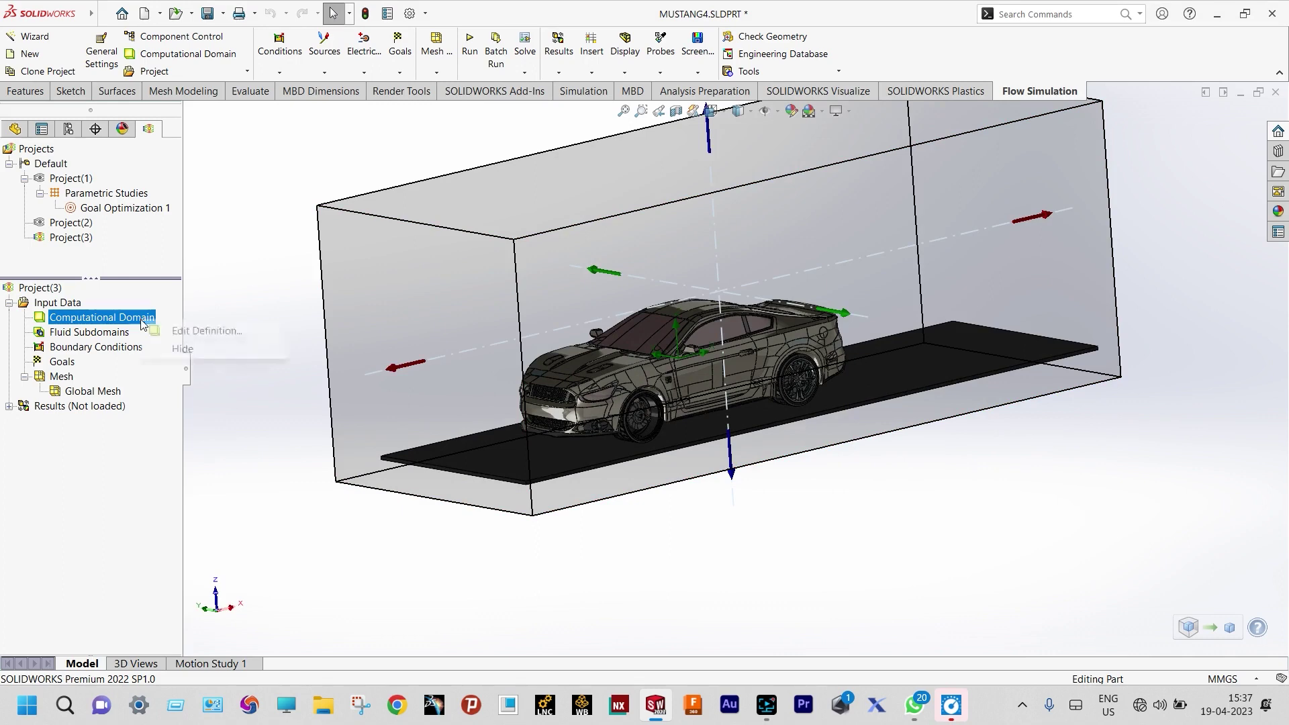
{"action": "left_click", "coordinate": [186, 347]}
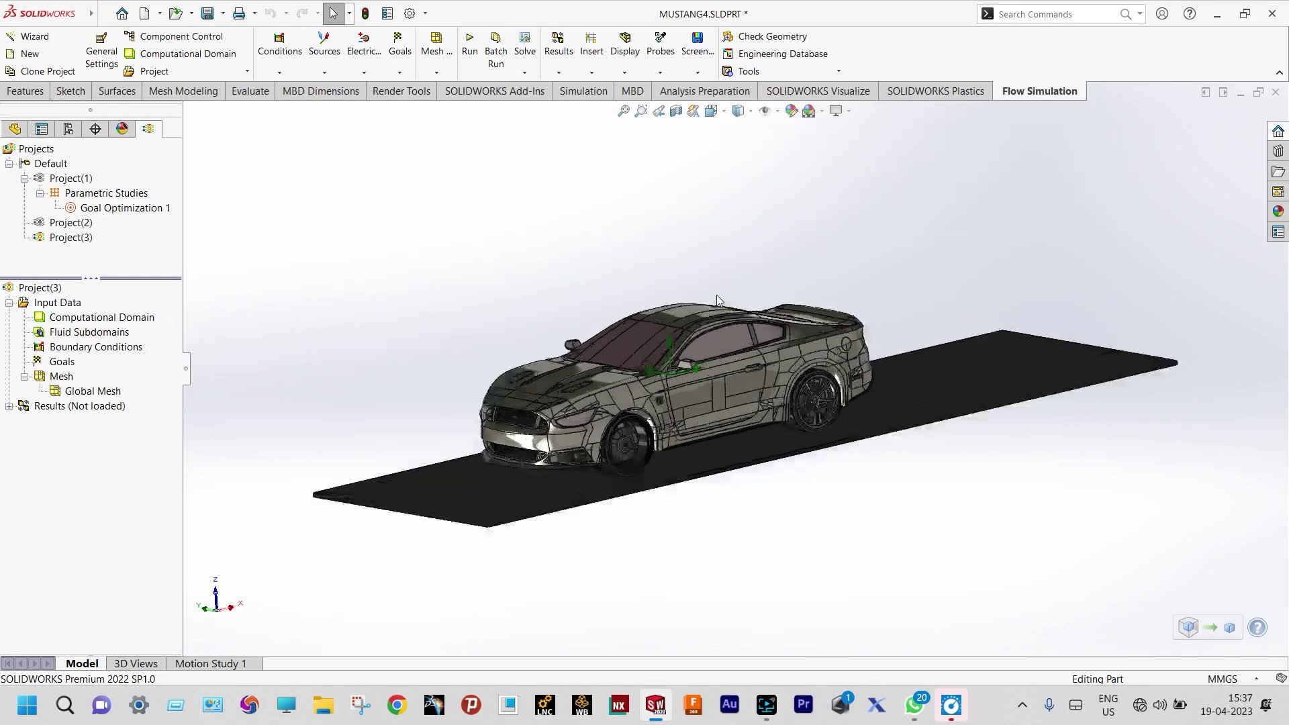
Insert a wall boundary condition of type Real Wall and enable Wall Motion for it
{"action": "scroll", "coordinate": [531, 396], "scroll_direction": "down", "scroll_amount": 6}
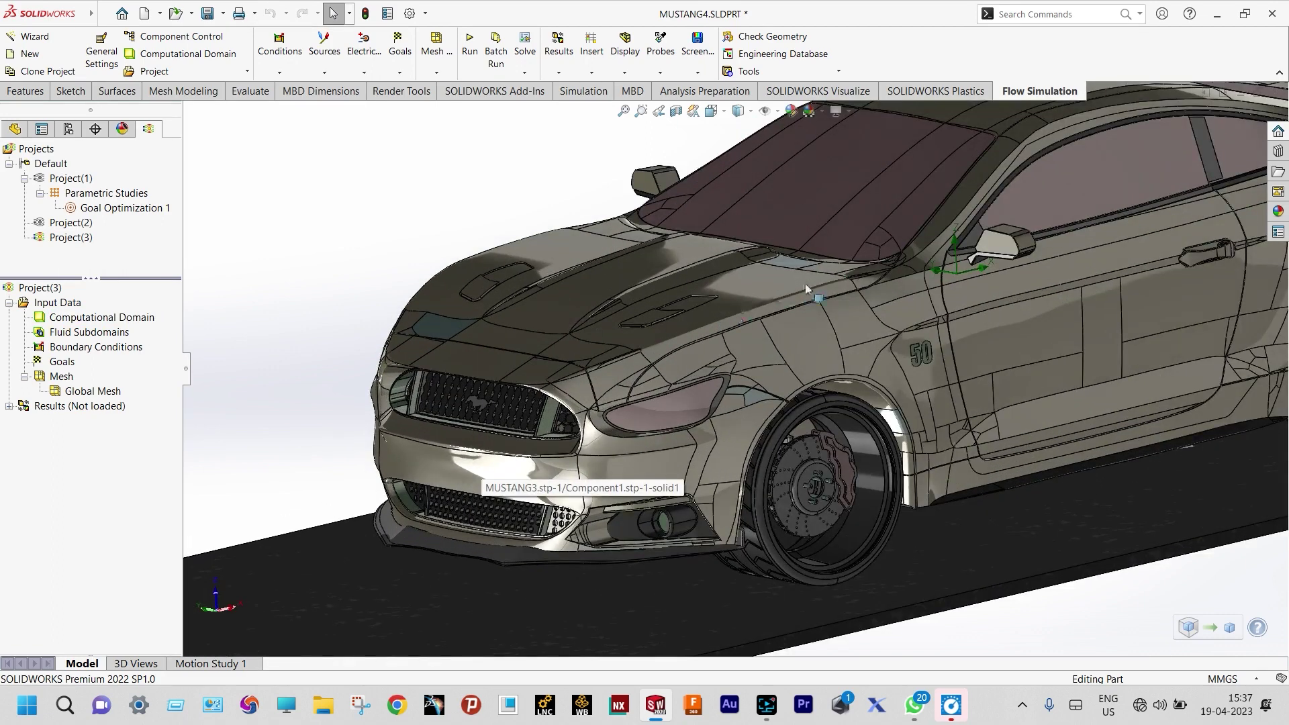
{"action": "scroll", "coordinate": [871, 263], "scroll_direction": "down", "scroll_amount": 2}
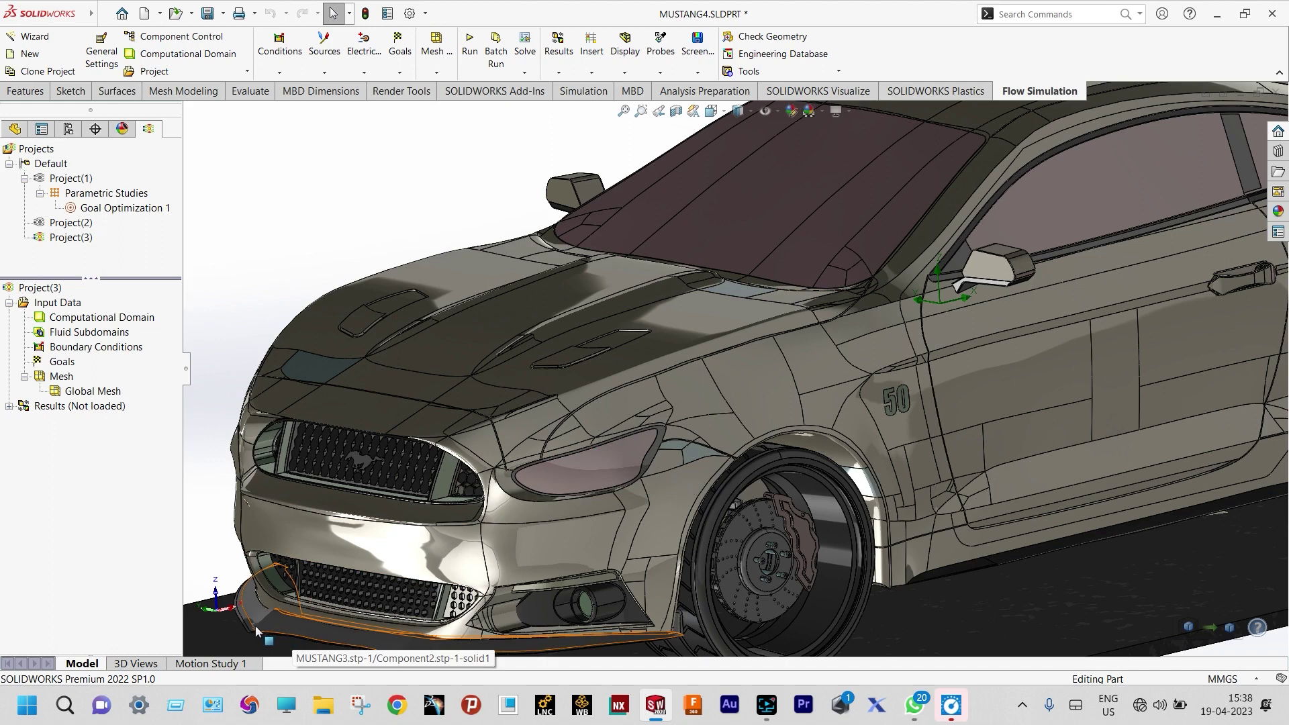
{"action": "scroll", "coordinate": [247, 626], "scroll_direction": "up", "scroll_amount": 4}
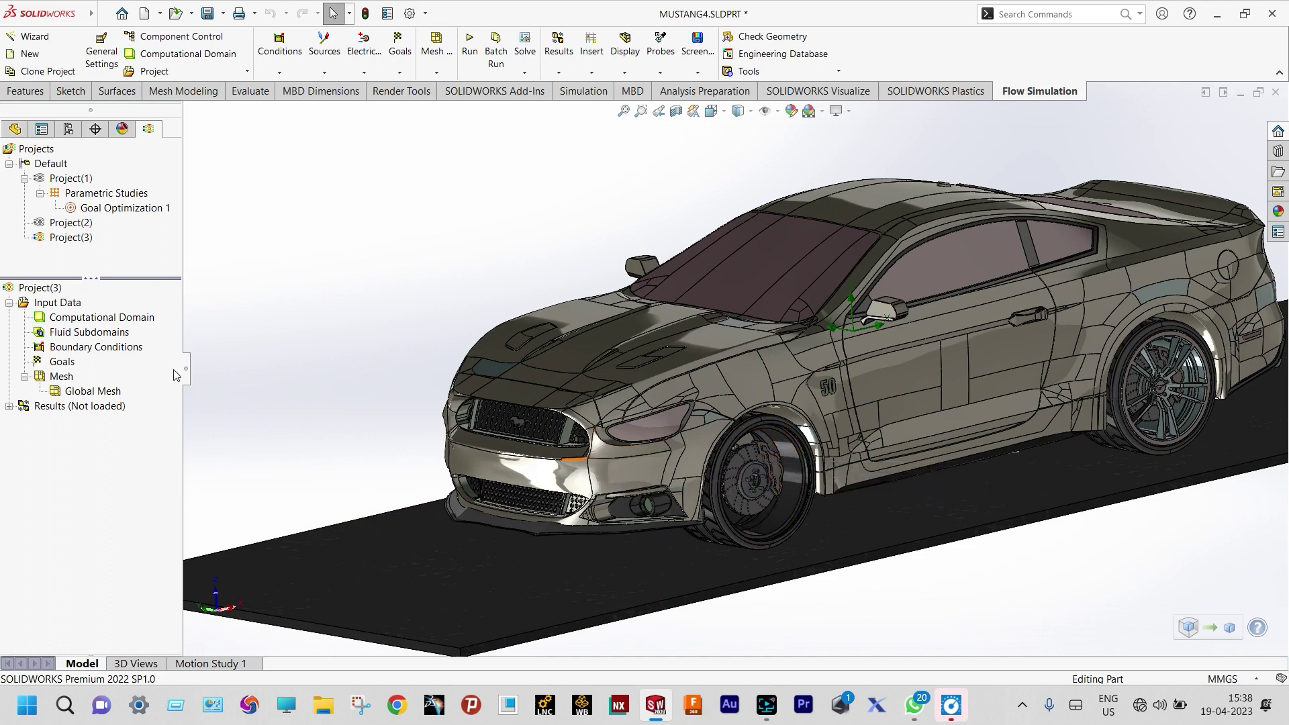
{"action": "right_click", "coordinate": [132, 349]}
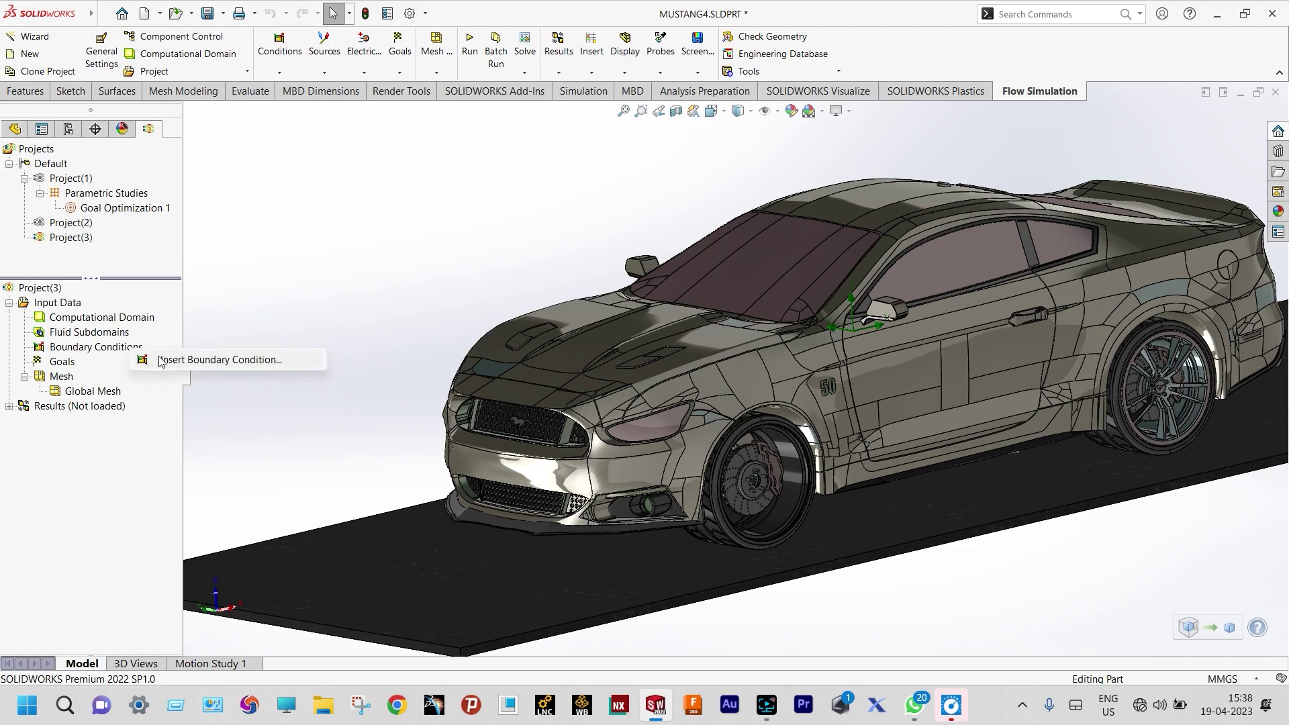
{"action": "left_click", "coordinate": [161, 361]}
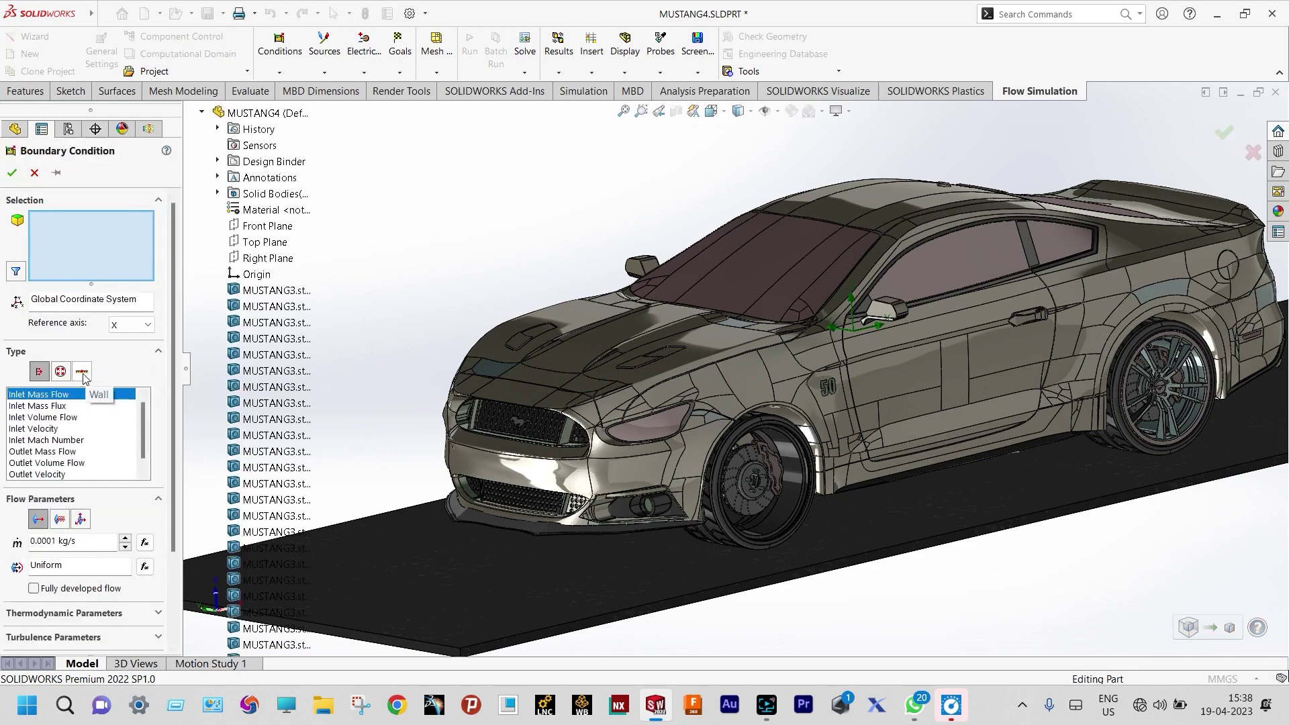
{"action": "left_click", "coordinate": [83, 372]}
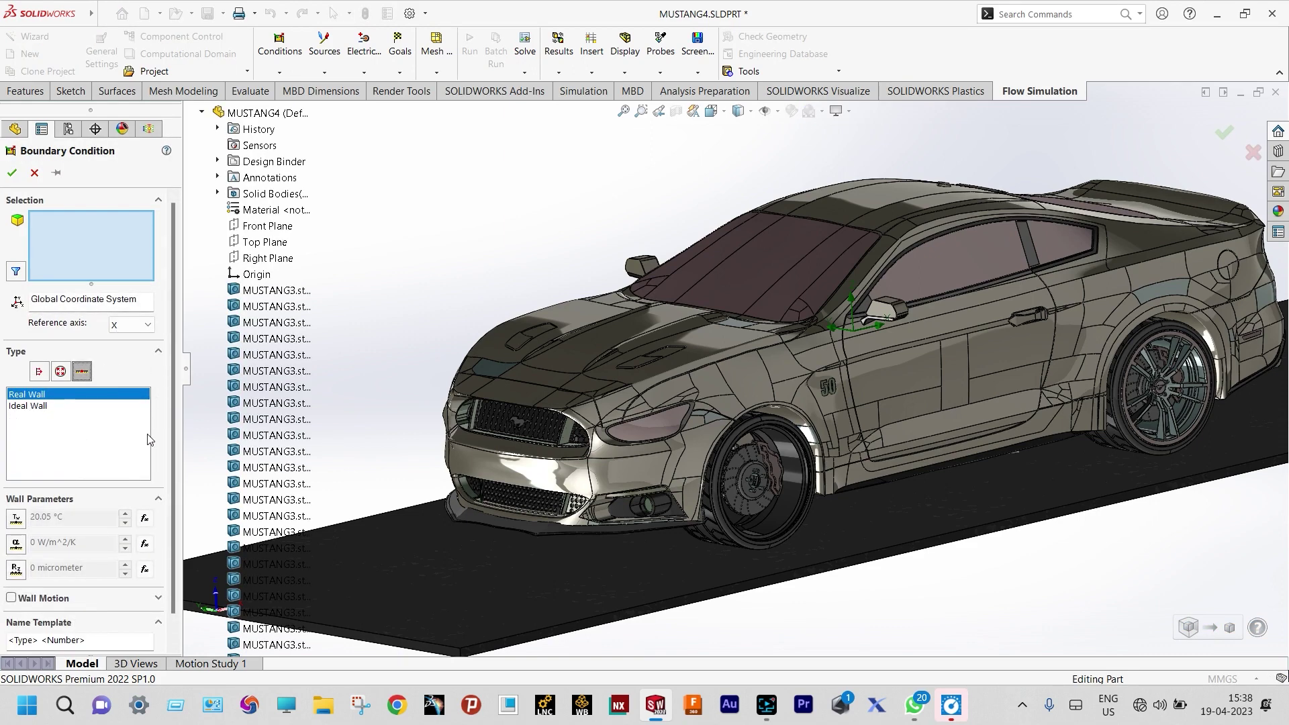
{"action": "scroll", "coordinate": [173, 461], "scroll_direction": "down", "scroll_amount": 1}
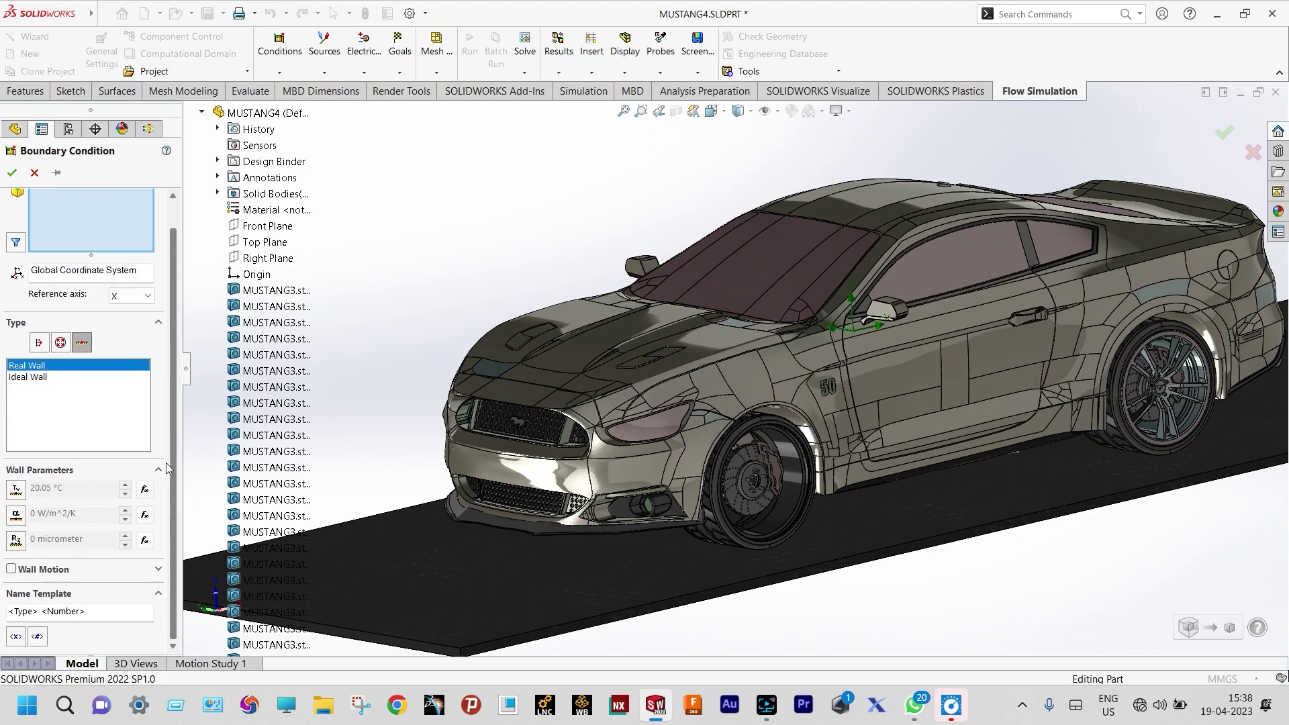
{"action": "left_click", "coordinate": [11, 569]}
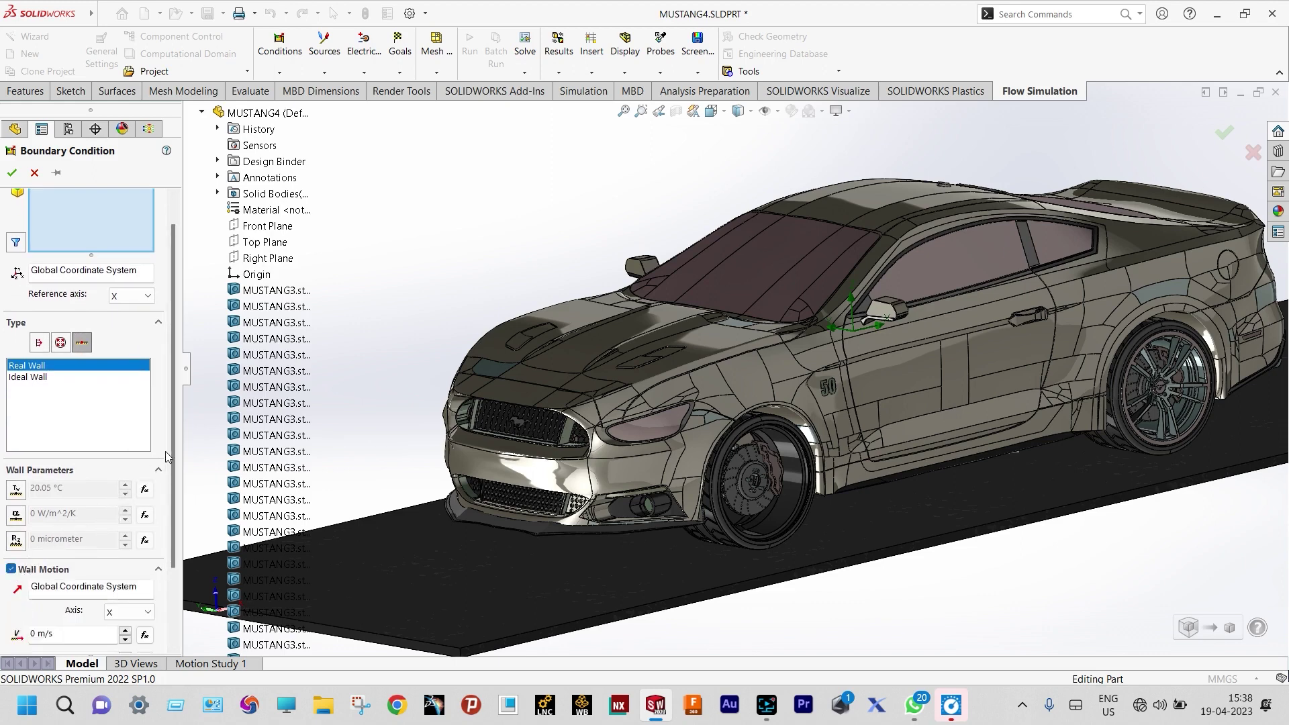
Set the wall motion velocity to -50 m/s along X, apply it to the road plate's upper face, and confirm the boundary condition
{"action": "left_click_drag", "start_coordinate": [168, 457], "coordinate": [180, 547]}
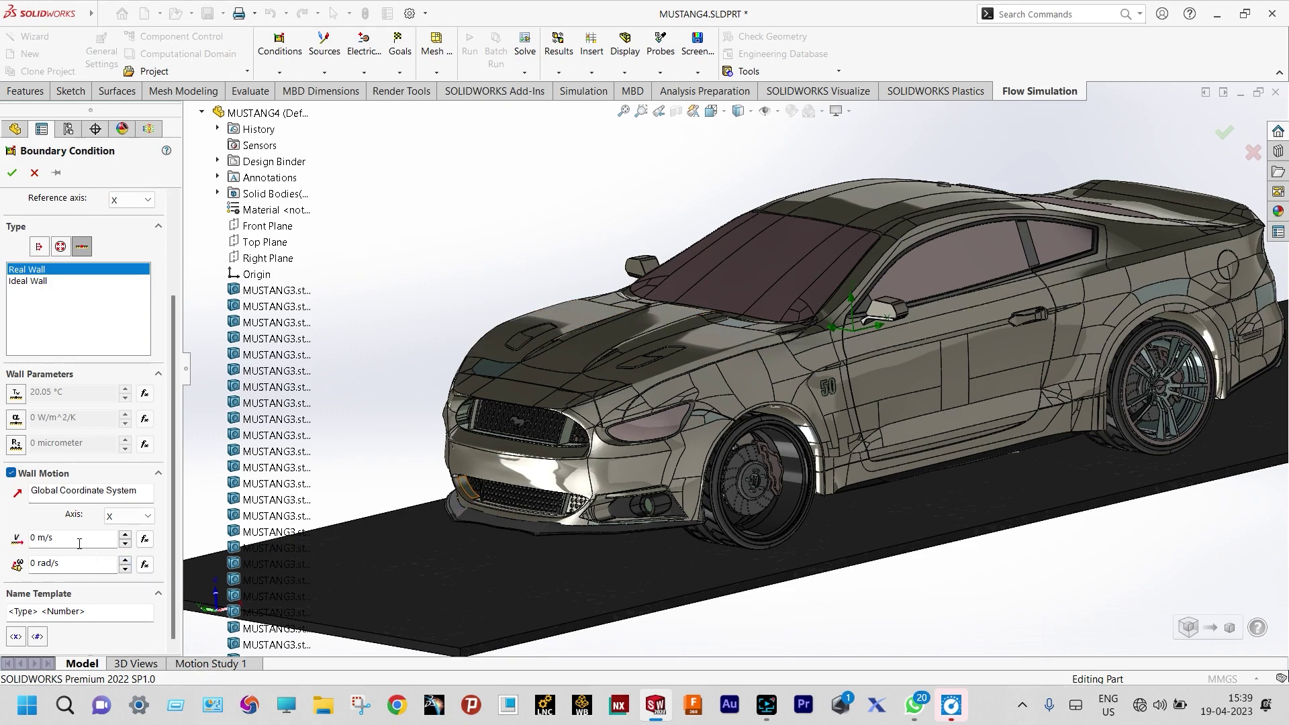
{"action": "left_click", "coordinate": [32, 537]}
{"action": "type", "text": "-5"}
{"action": "left_click", "coordinate": [420, 587]}
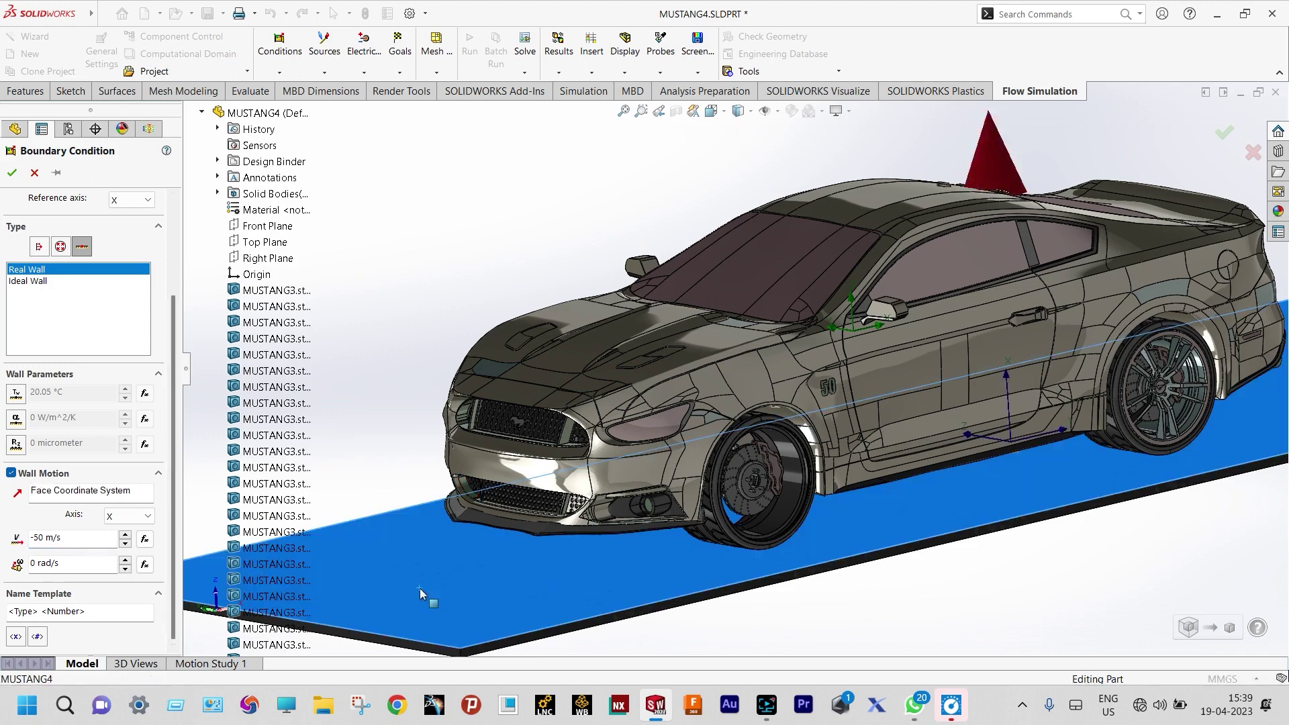
{"action": "scroll", "coordinate": [420, 588], "scroll_direction": "up", "scroll_amount": 2}
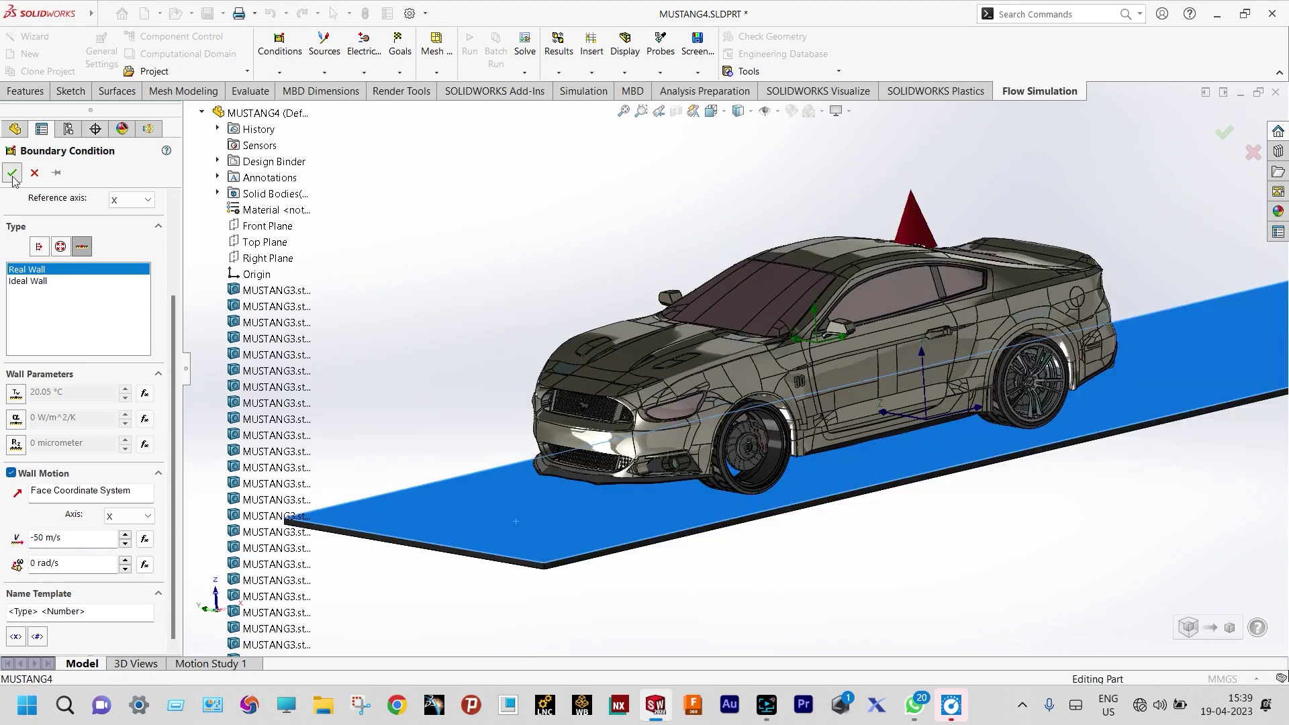
{"action": "left_click", "coordinate": [12, 173]}
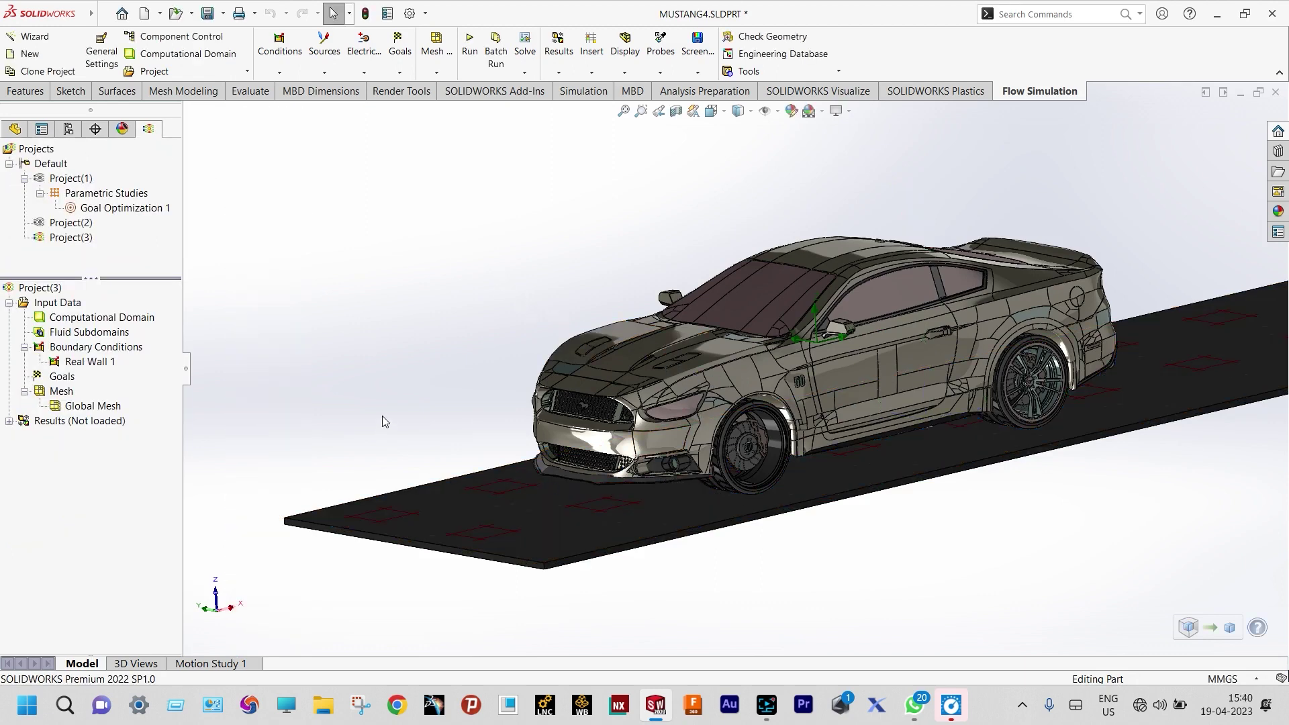
Insert a second boundary condition of type Real Wall with Wall Motion enabled, alongside the road's moving wall
{"action": "scroll", "coordinate": [765, 456], "scroll_direction": "down", "scroll_amount": 3}
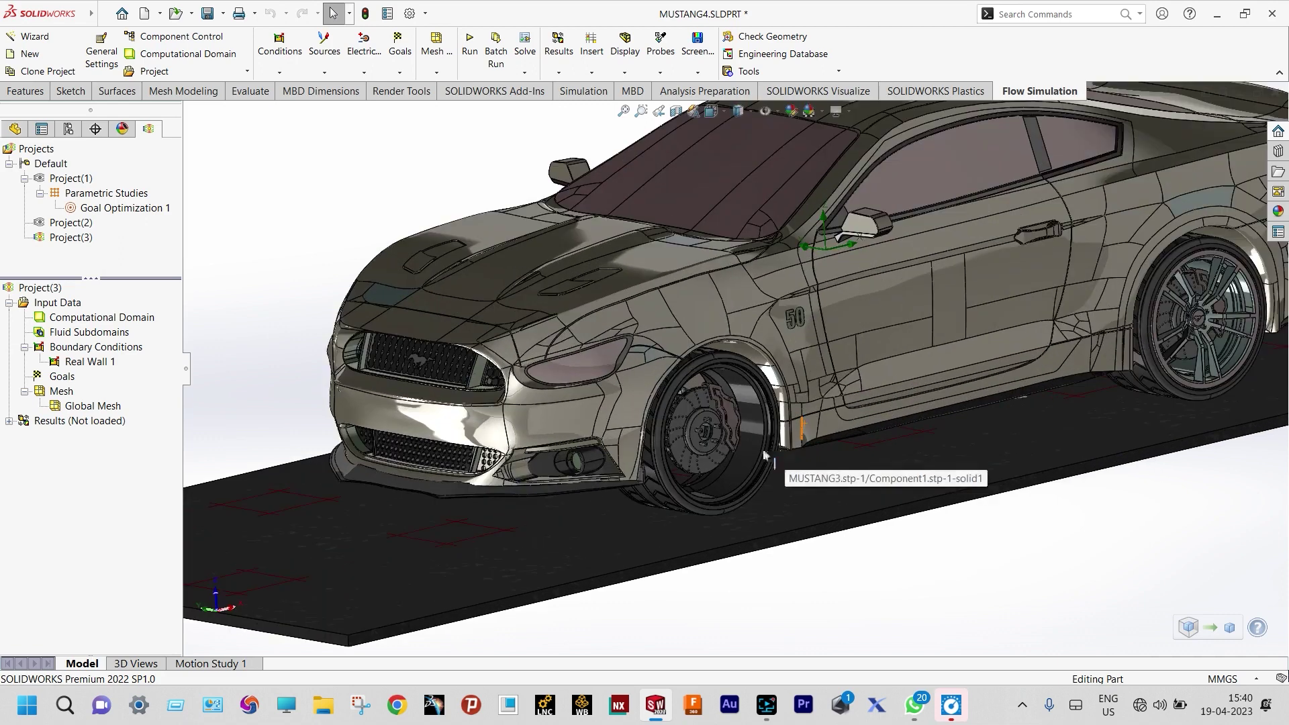
{"action": "scroll", "coordinate": [765, 456], "scroll_direction": "down", "scroll_amount": 3}
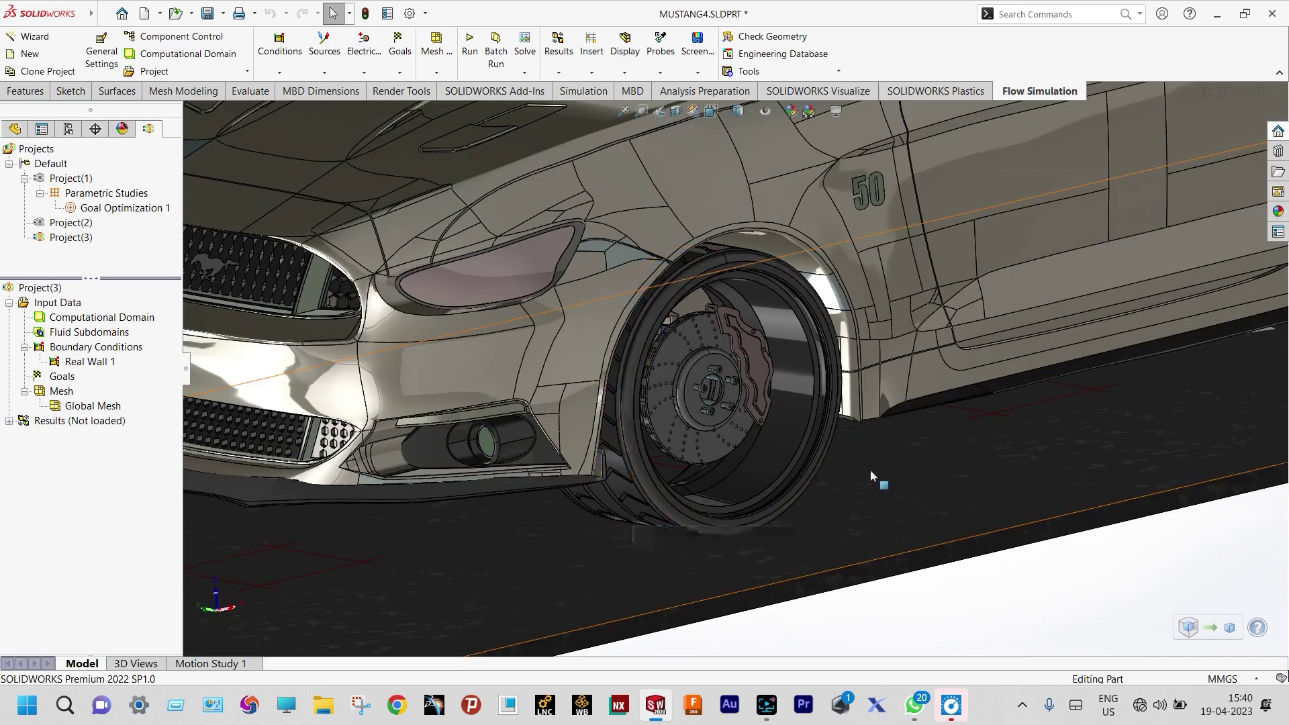
{"action": "scroll", "coordinate": [903, 532], "scroll_direction": "up", "scroll_amount": 1}
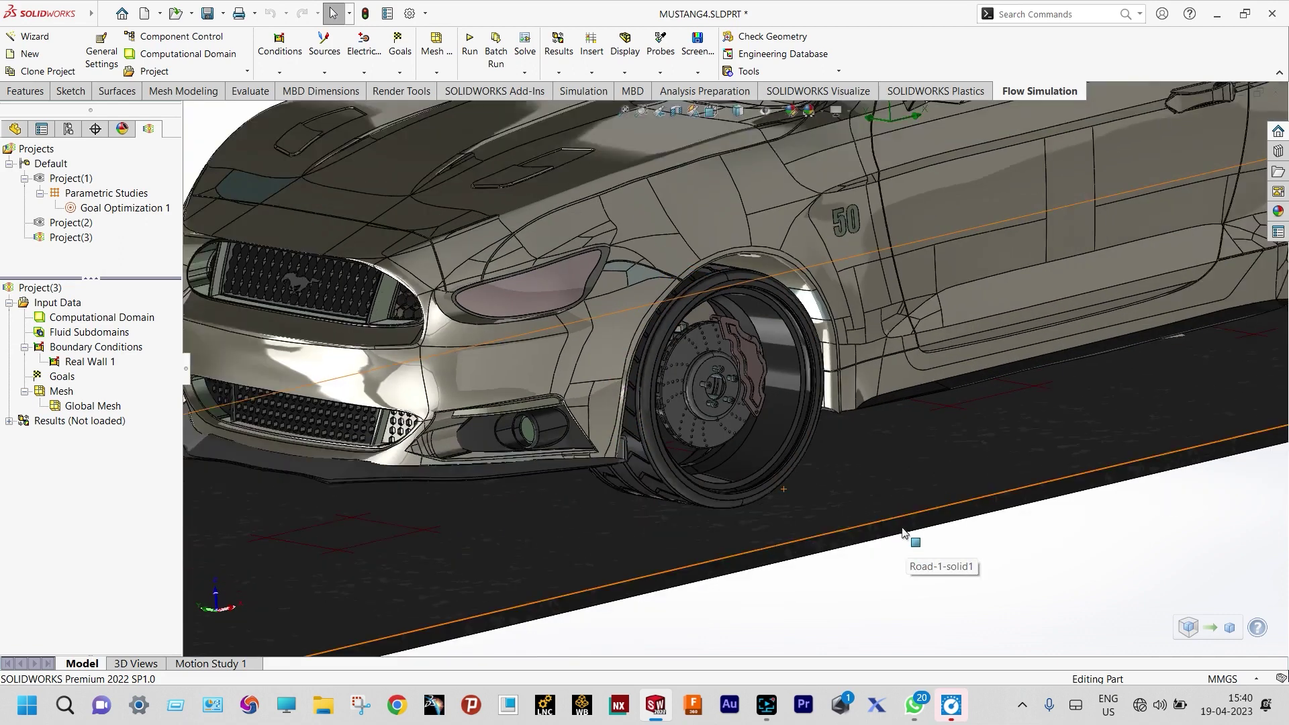
{"action": "key", "text": "f"}
{"action": "middle_click_drag", "start_coordinate": [671, 488], "coordinate": [701, 521]}
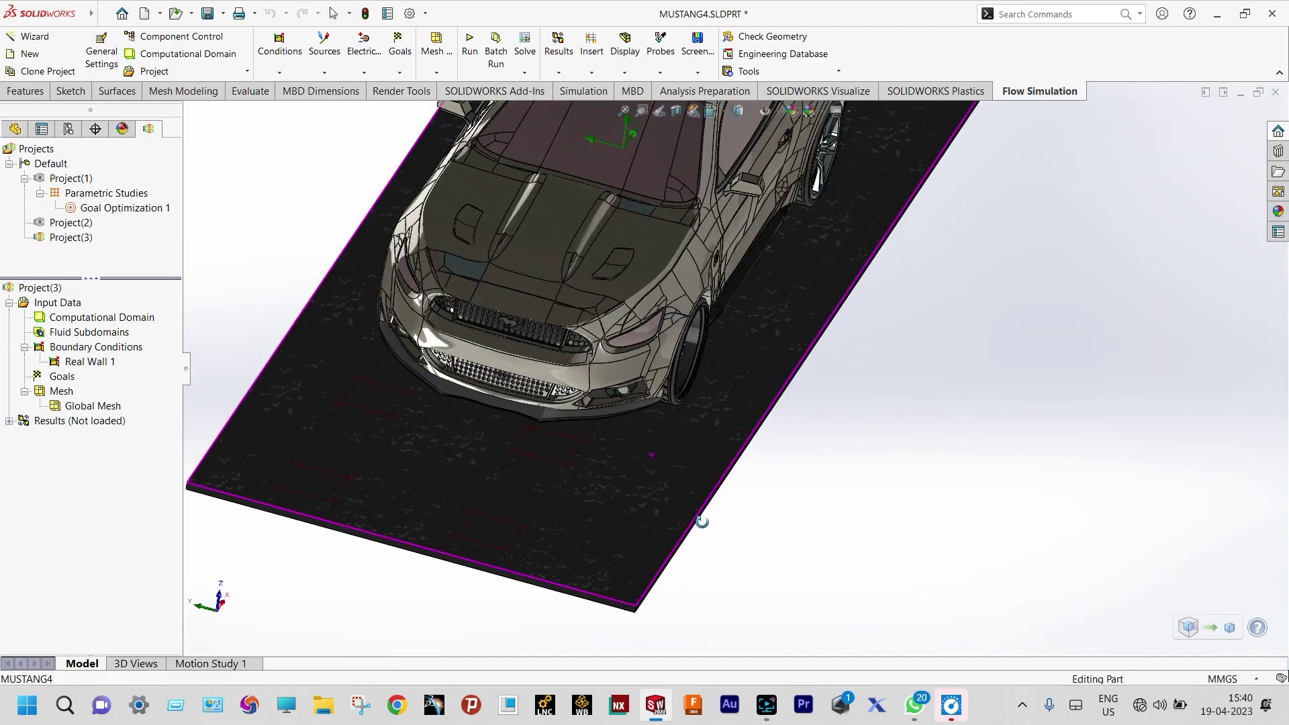
{"action": "scroll", "coordinate": [683, 245], "scroll_direction": "down", "scroll_amount": 4}
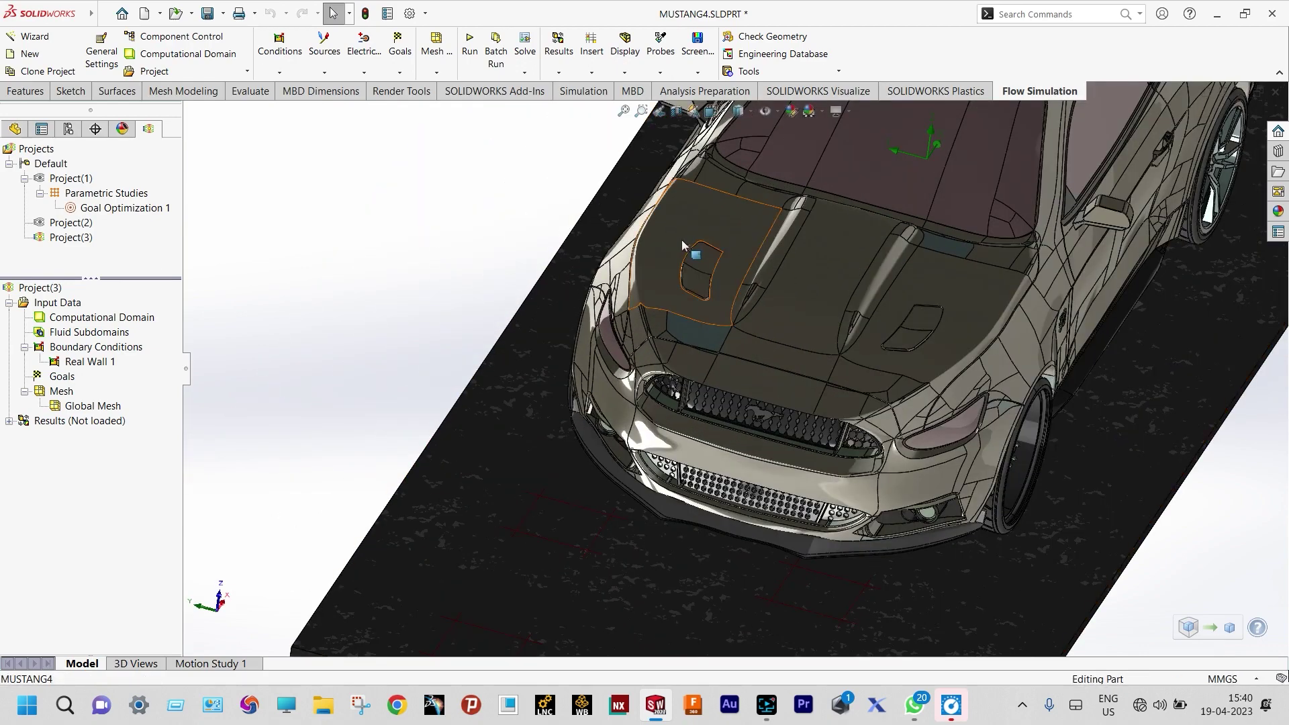
{"action": "scroll", "coordinate": [682, 245], "scroll_direction": "down", "scroll_amount": 3}
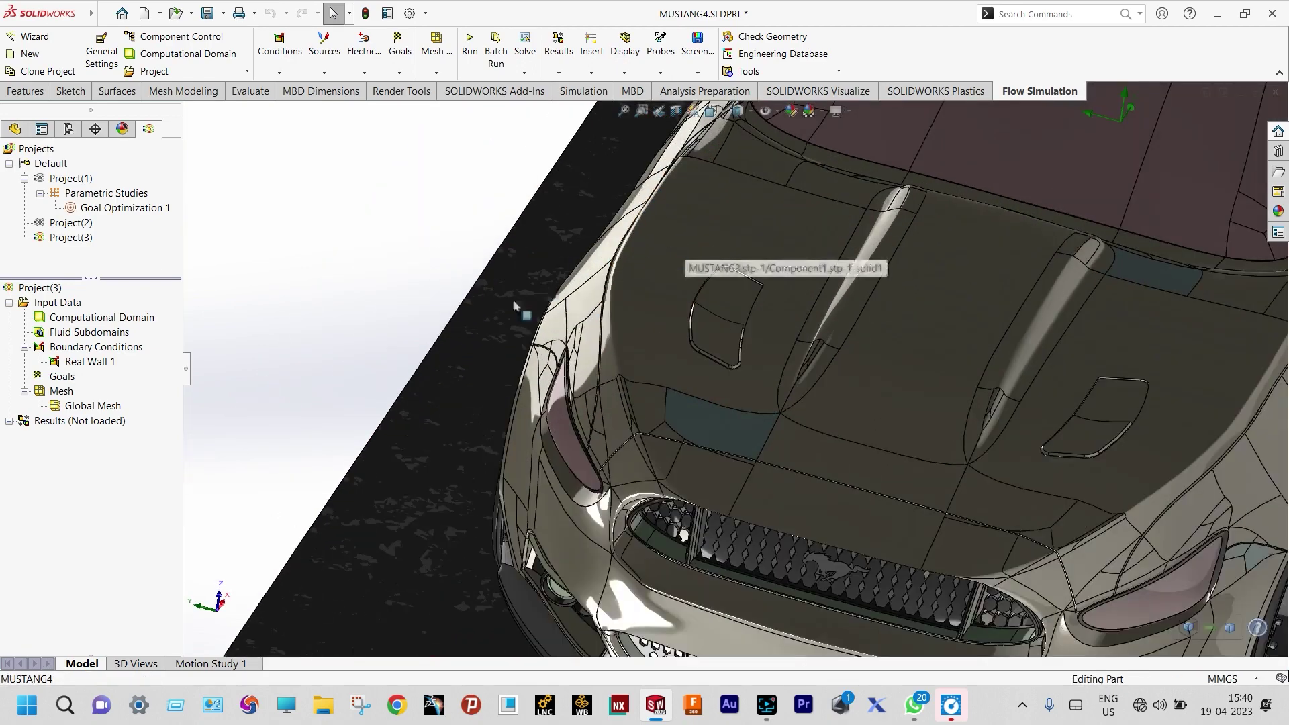
{"action": "right_click", "coordinate": [127, 348]}
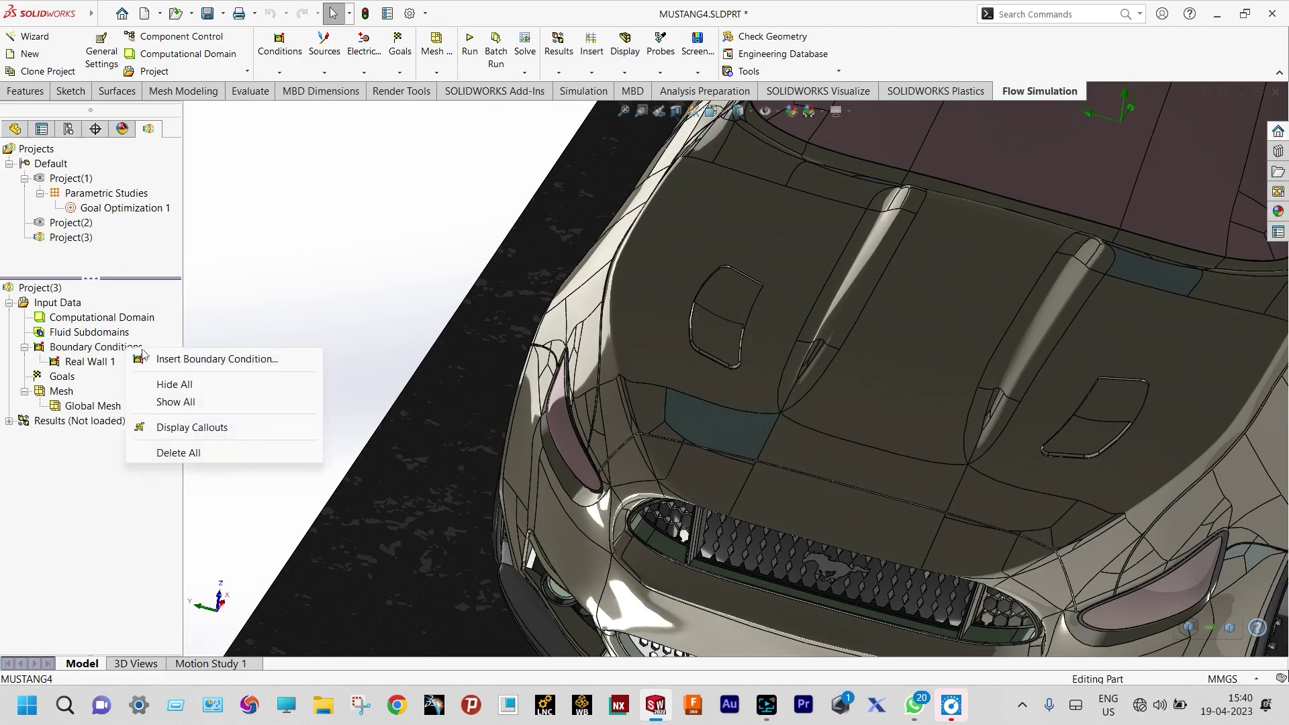
{"action": "left_click", "coordinate": [169, 361]}
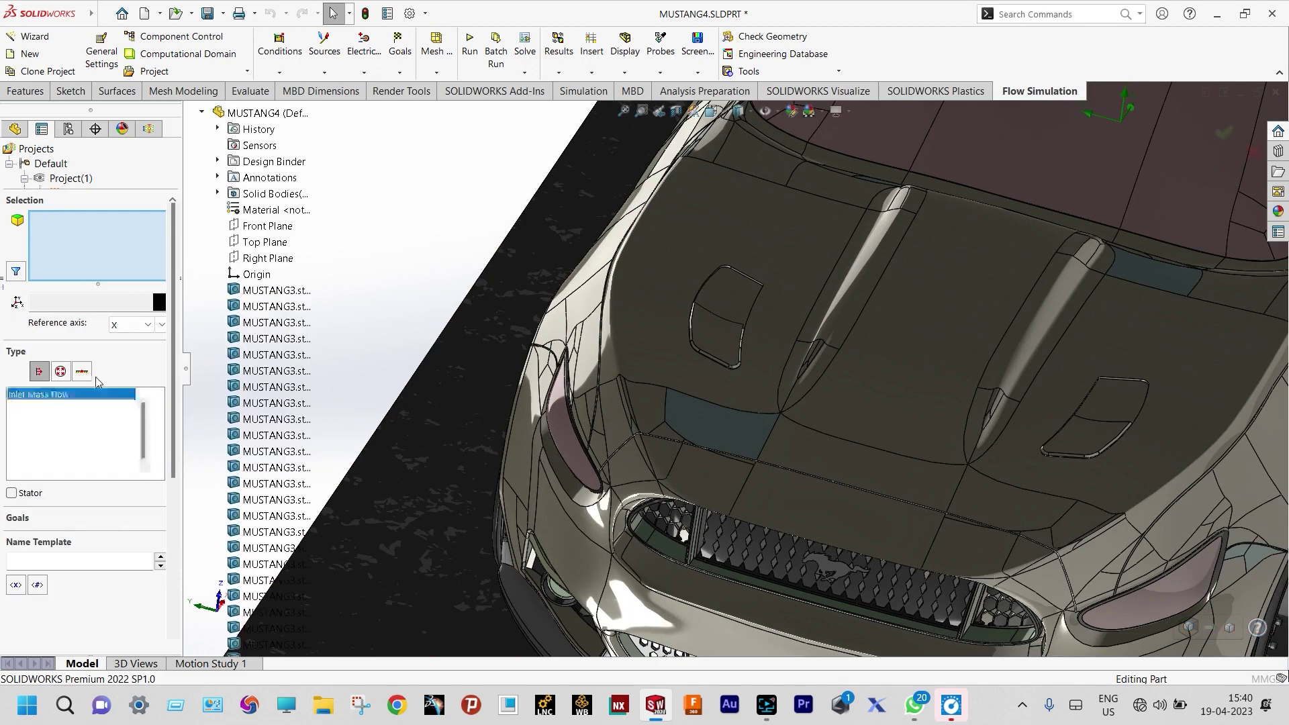
{"action": "left_click", "coordinate": [82, 371]}
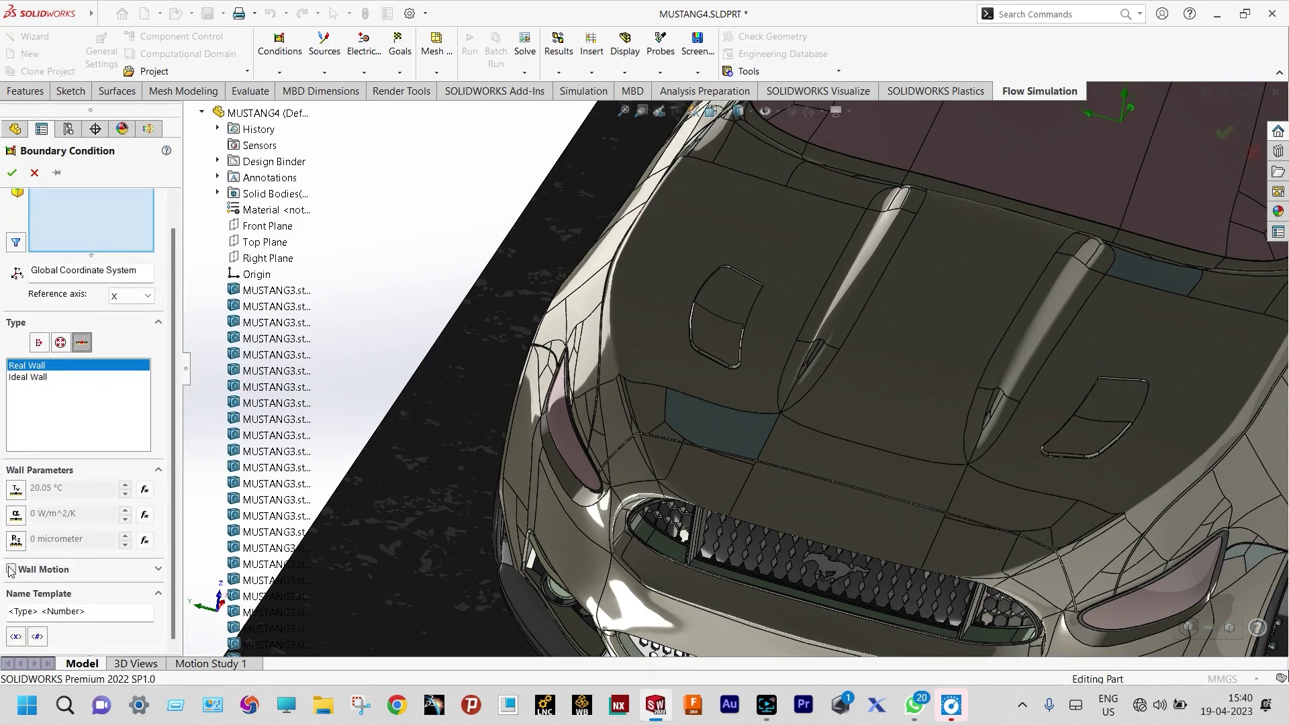
{"action": "left_click", "coordinate": [11, 569]}
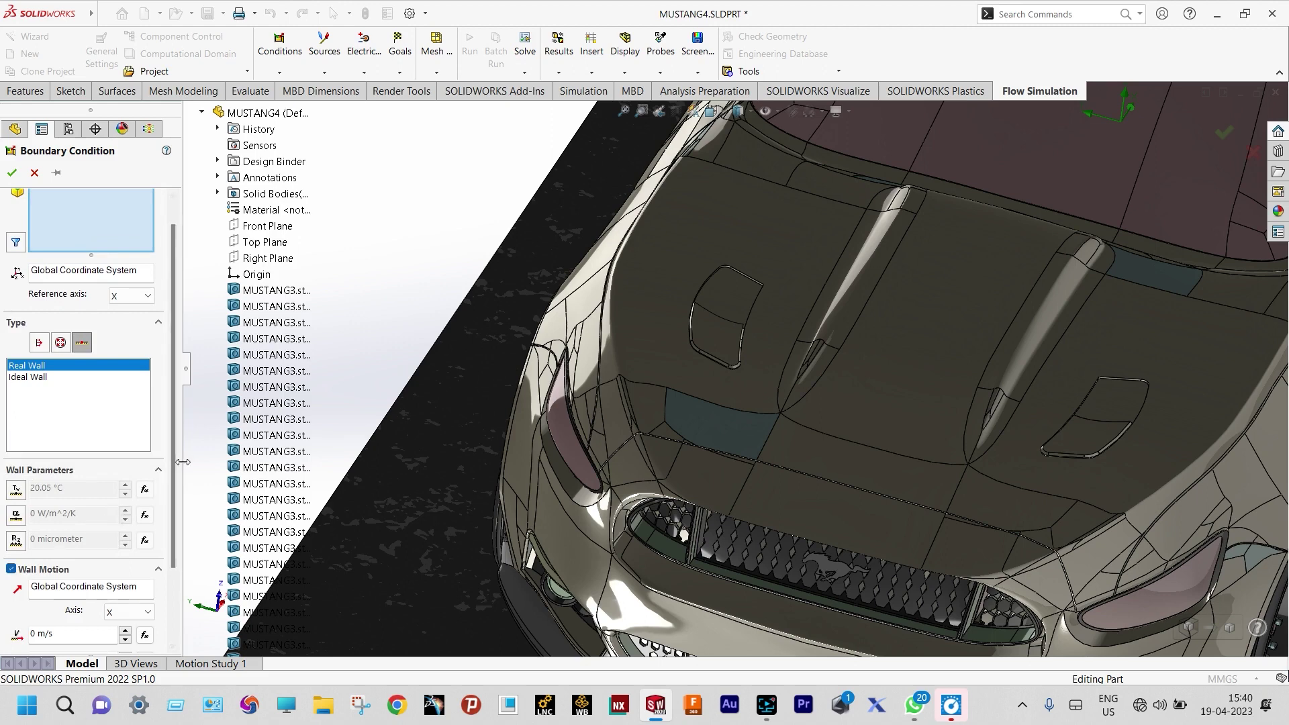
Set the second moving wall's velocity to -50 m/s along the X axis
{"action": "scroll", "coordinate": [173, 578], "scroll_direction": "down", "scroll_amount": 3}
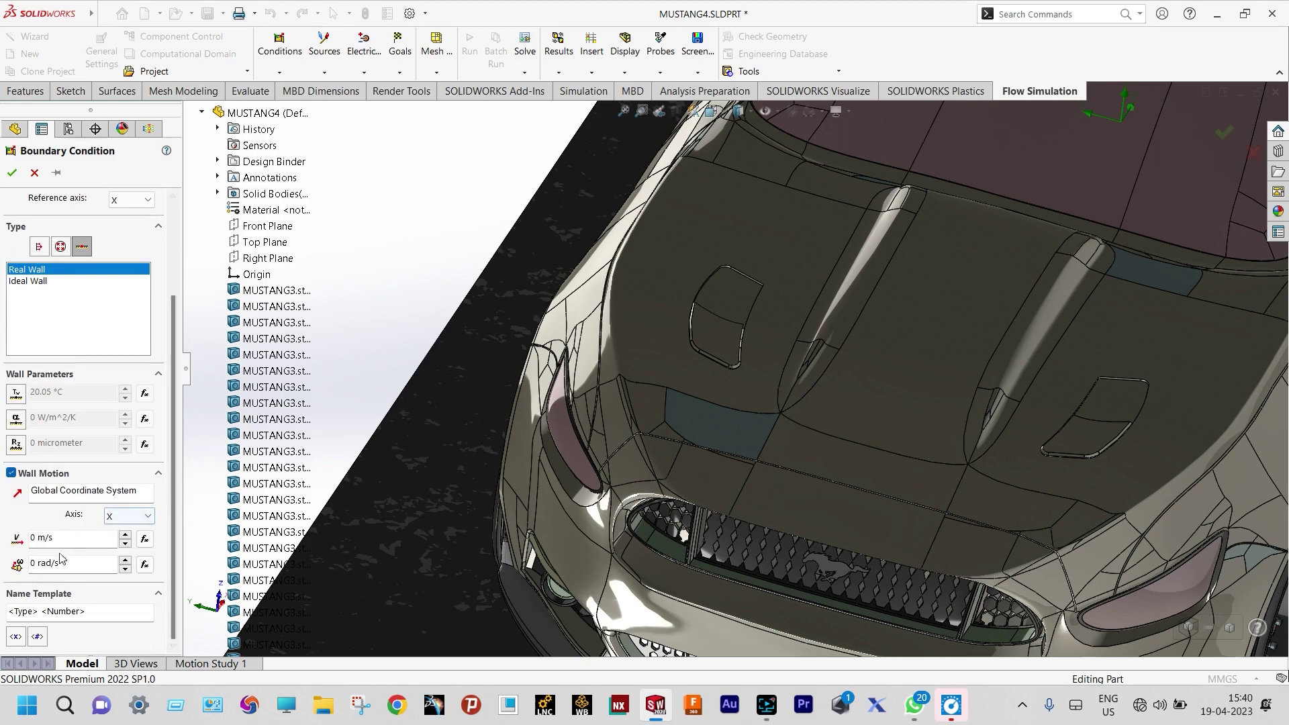
{"action": "left_click", "coordinate": [32, 536]}
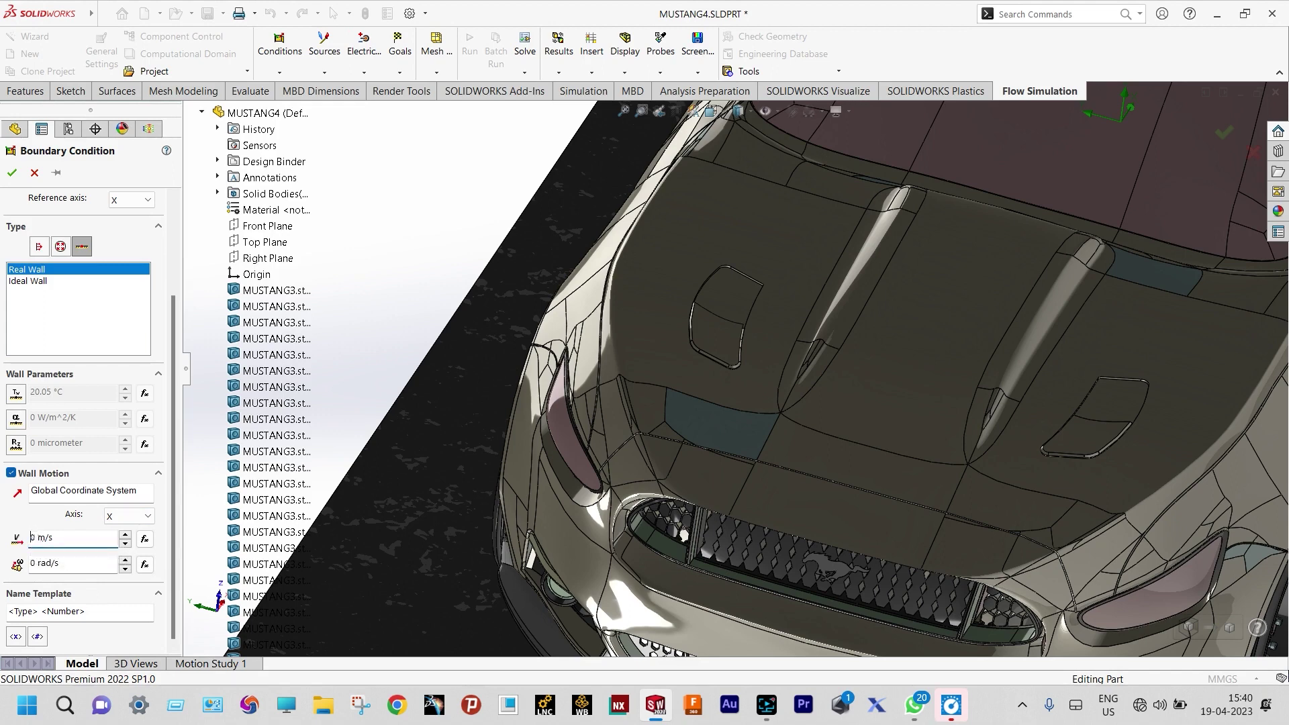
{"action": "type", "text": "-5"}
Select the solid bodies Wheel1, Wheel2, Wheel3 and Wheel4 as the surfaces of the moving real wall
{"action": "scroll", "coordinate": [398, 367], "scroll_direction": "up", "scroll_amount": 5}
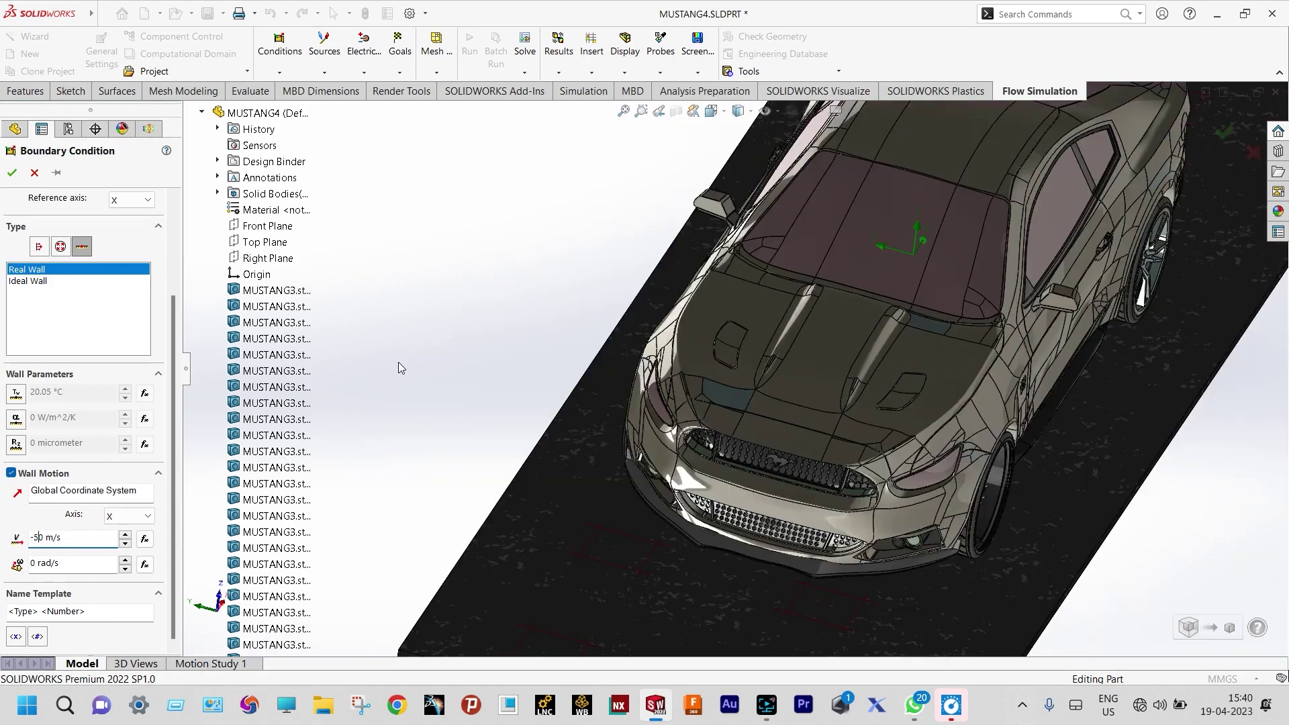
{"action": "middle_click_drag", "start_coordinate": [387, 343], "coordinate": [917, 229]}
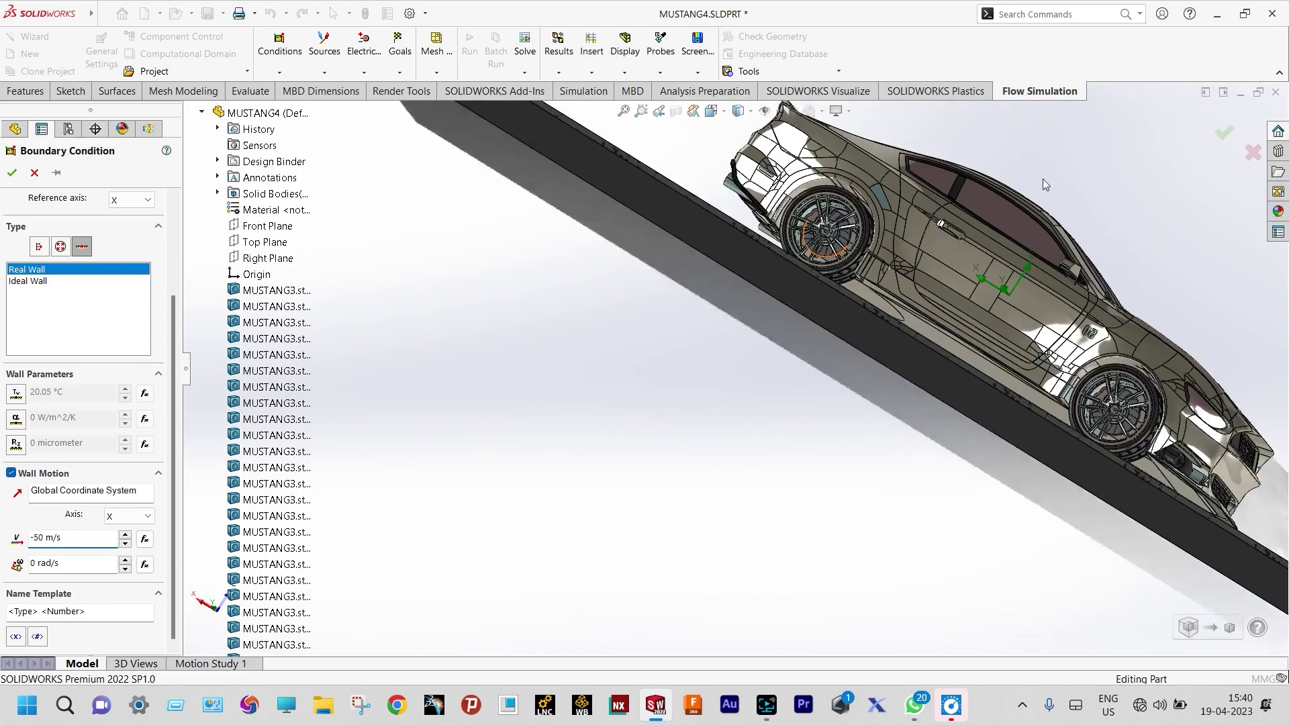
{"action": "scroll", "coordinate": [1042, 178], "scroll_direction": "down", "scroll_amount": 2}
{"action": "scroll", "coordinate": [1042, 178], "scroll_direction": "down", "scroll_amount": 1}
{"action": "scroll", "coordinate": [1039, 183], "scroll_direction": "down", "scroll_amount": 1}
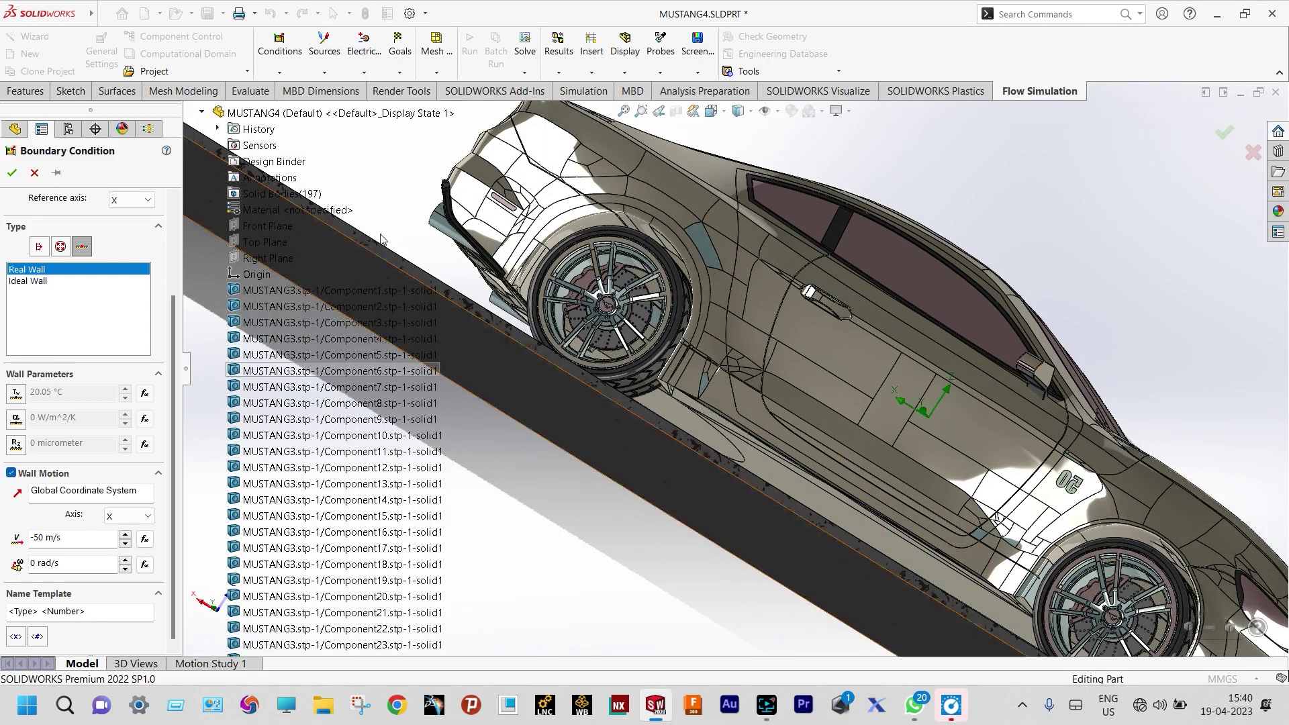
{"action": "scroll", "coordinate": [361, 235], "scroll_direction": "up", "scroll_amount": 3}
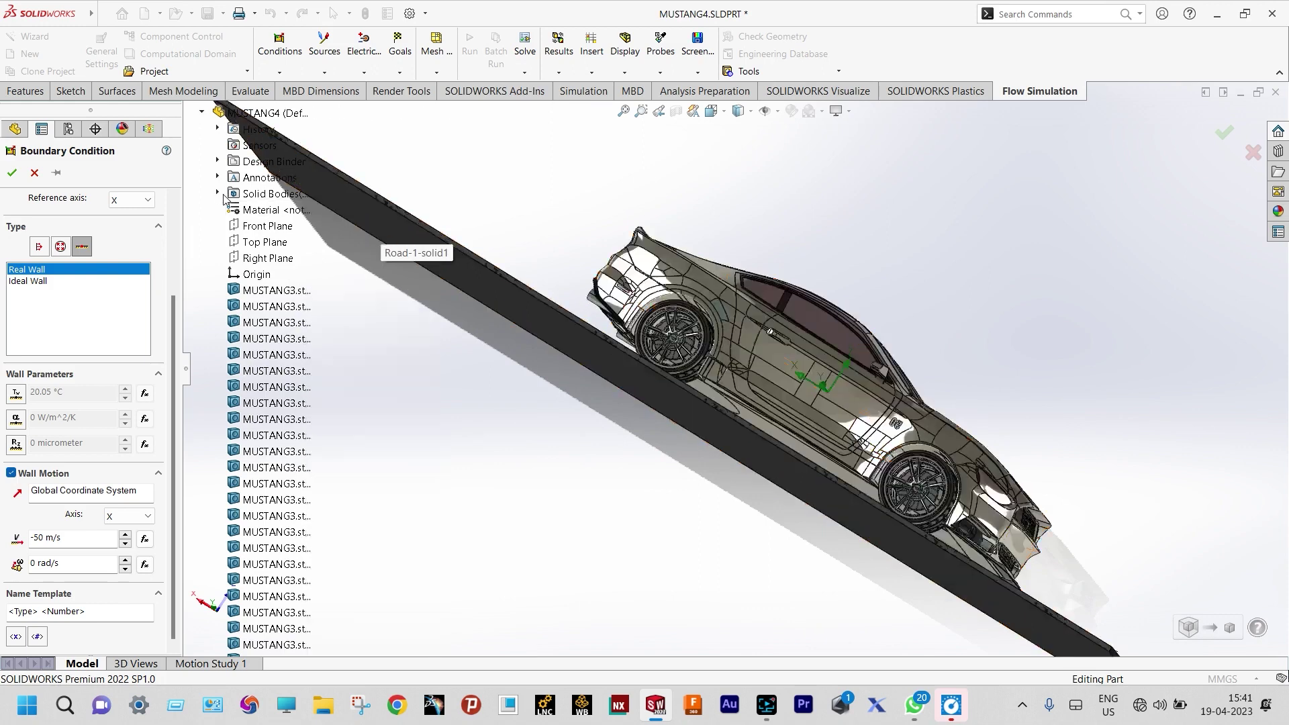
{"action": "double_click", "coordinate": [235, 198]}
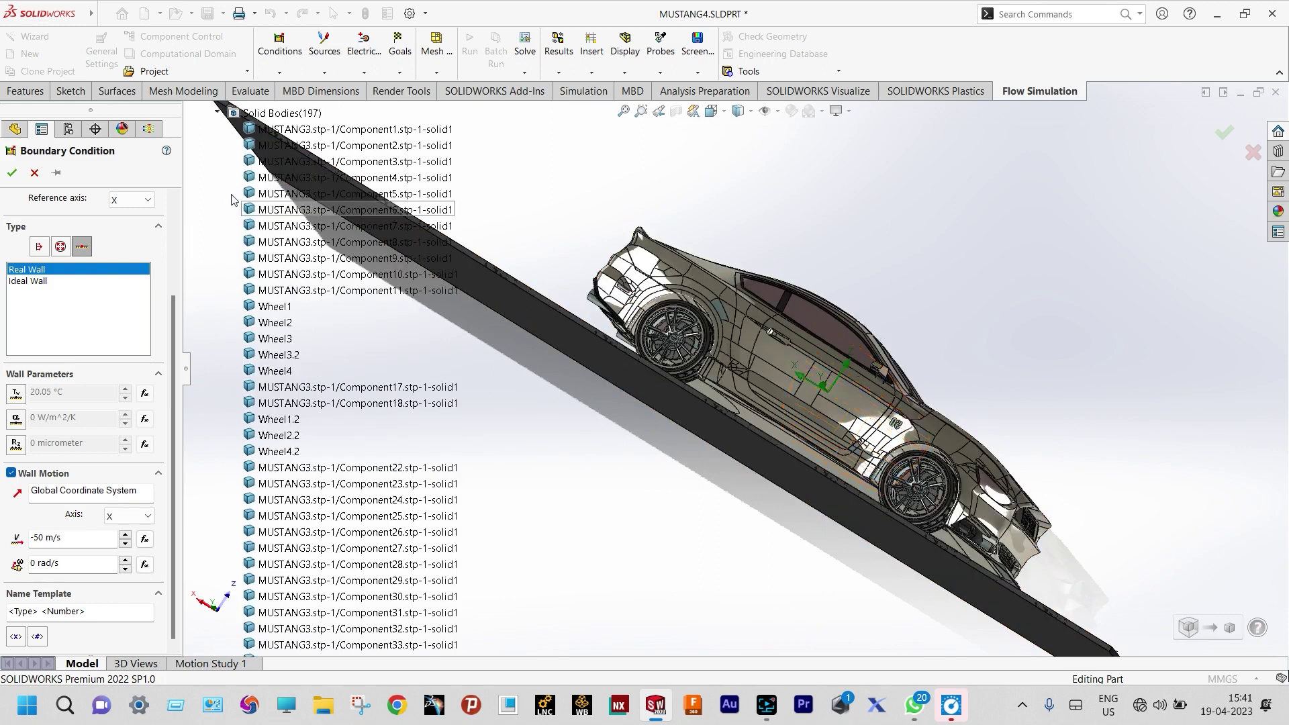
{"action": "key", "text": "f"}
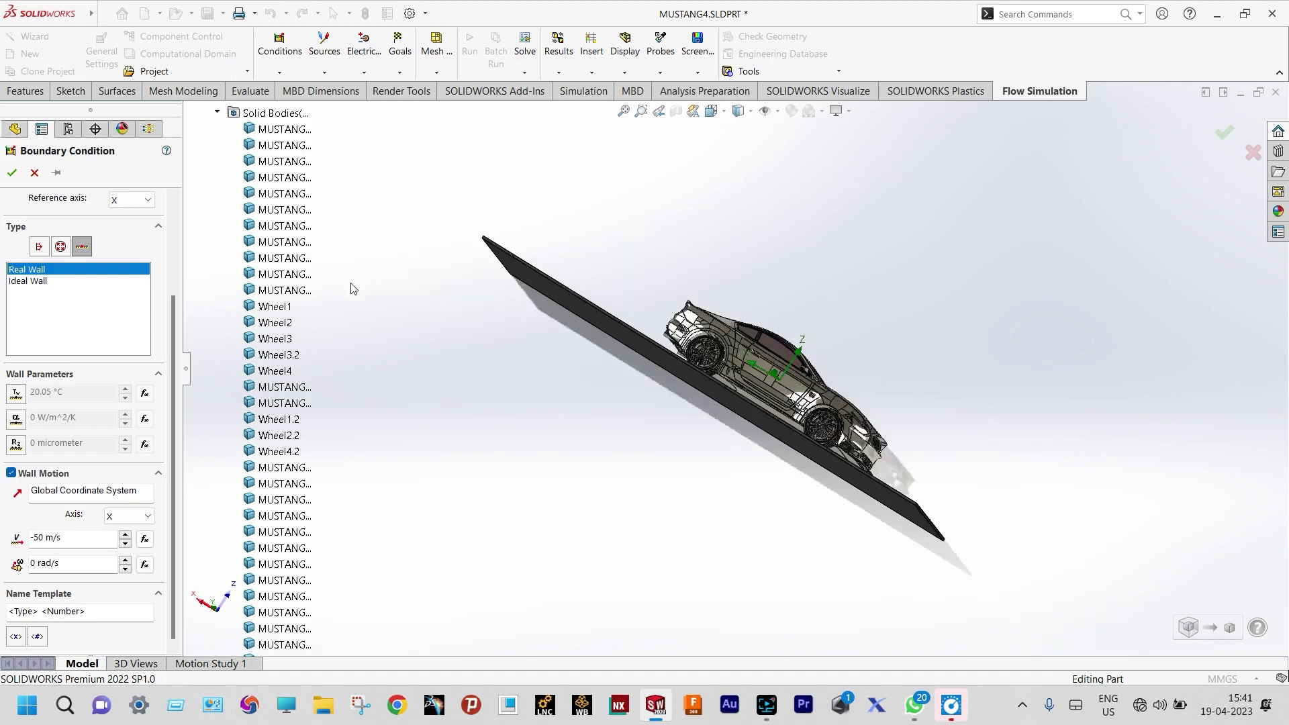
{"action": "left_click", "coordinate": [277, 313]}
{"action": "left_click", "coordinate": [280, 325]}
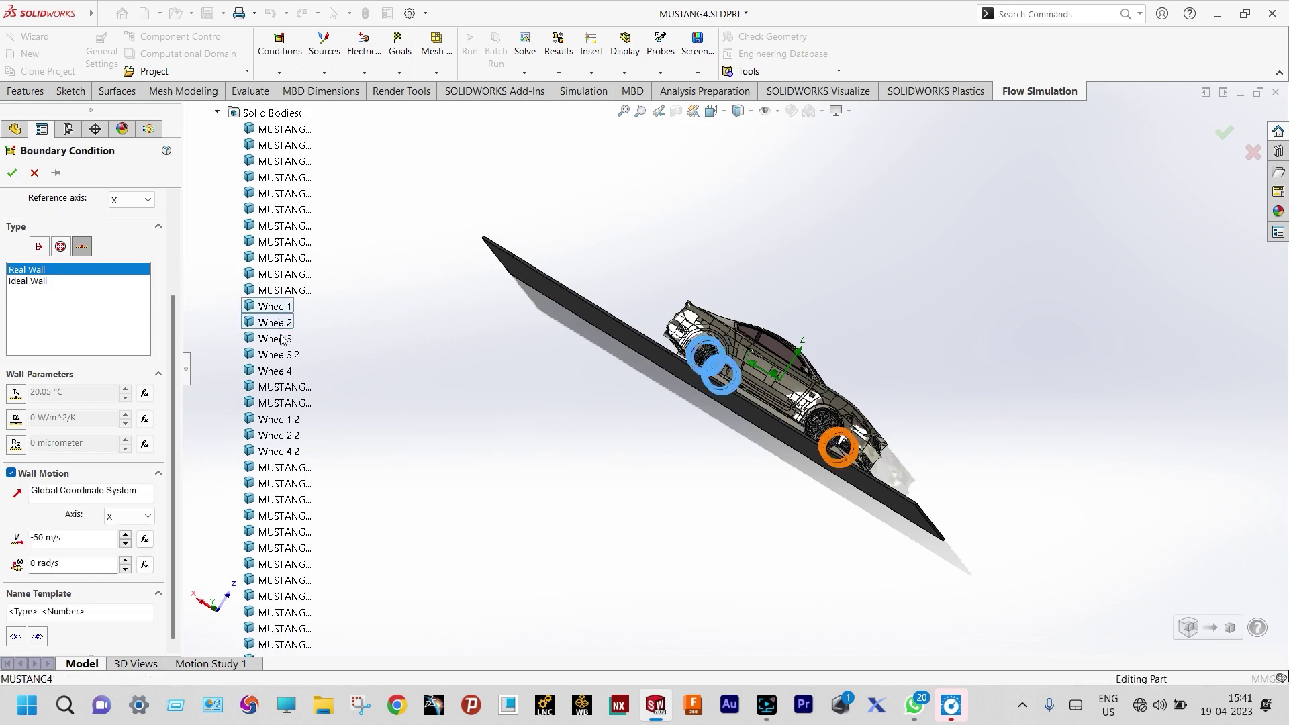
{"action": "left_click", "coordinate": [280, 340]}
{"action": "left_click", "coordinate": [281, 373]}
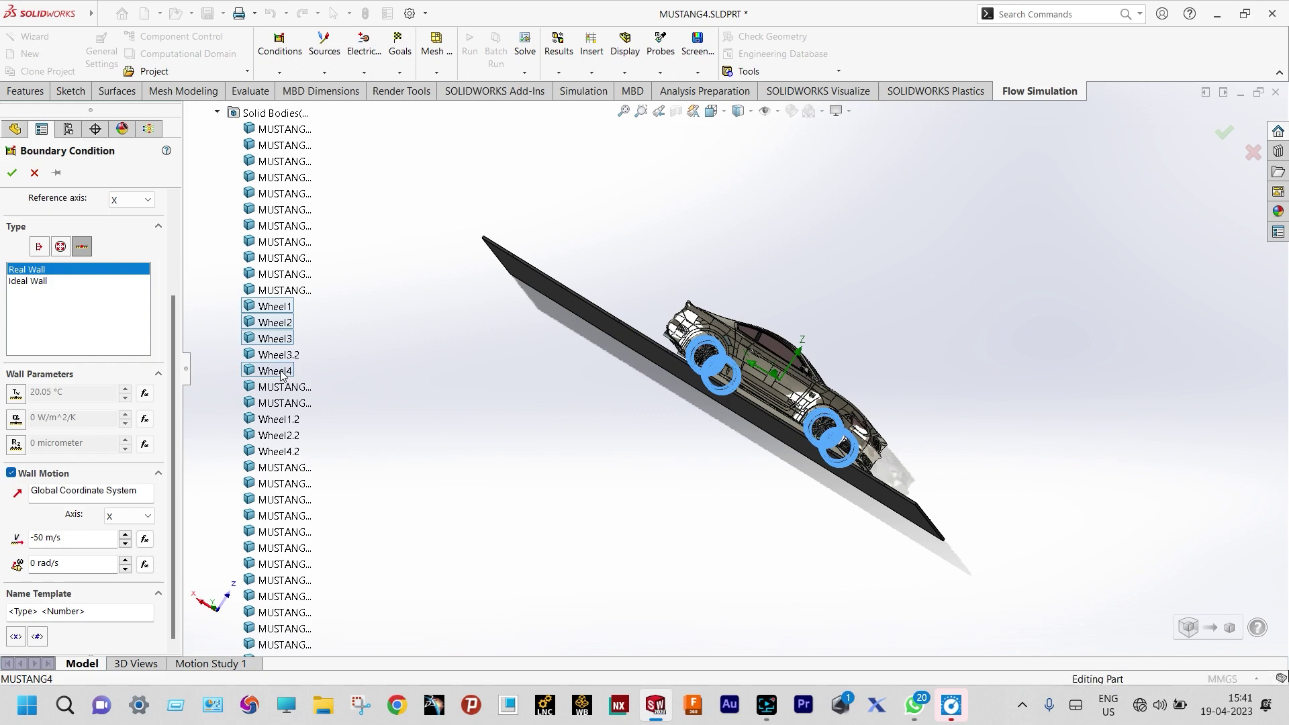
Add the bodies Wheel3.2, Wheel1.2, Wheel2.2 and Wheel4.2 to the moving wall selection and confirm the boundary condition
{"action": "left_click", "coordinate": [289, 354]}
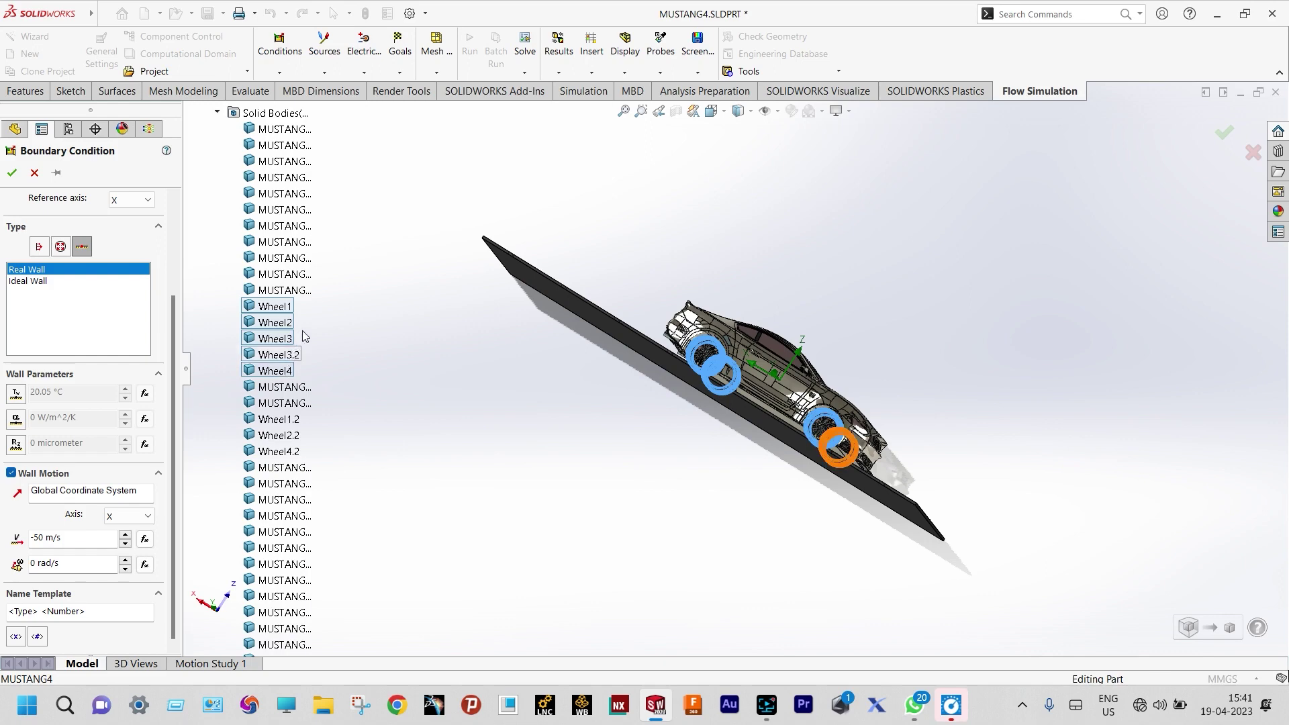
{"action": "left_click", "coordinate": [299, 404]}
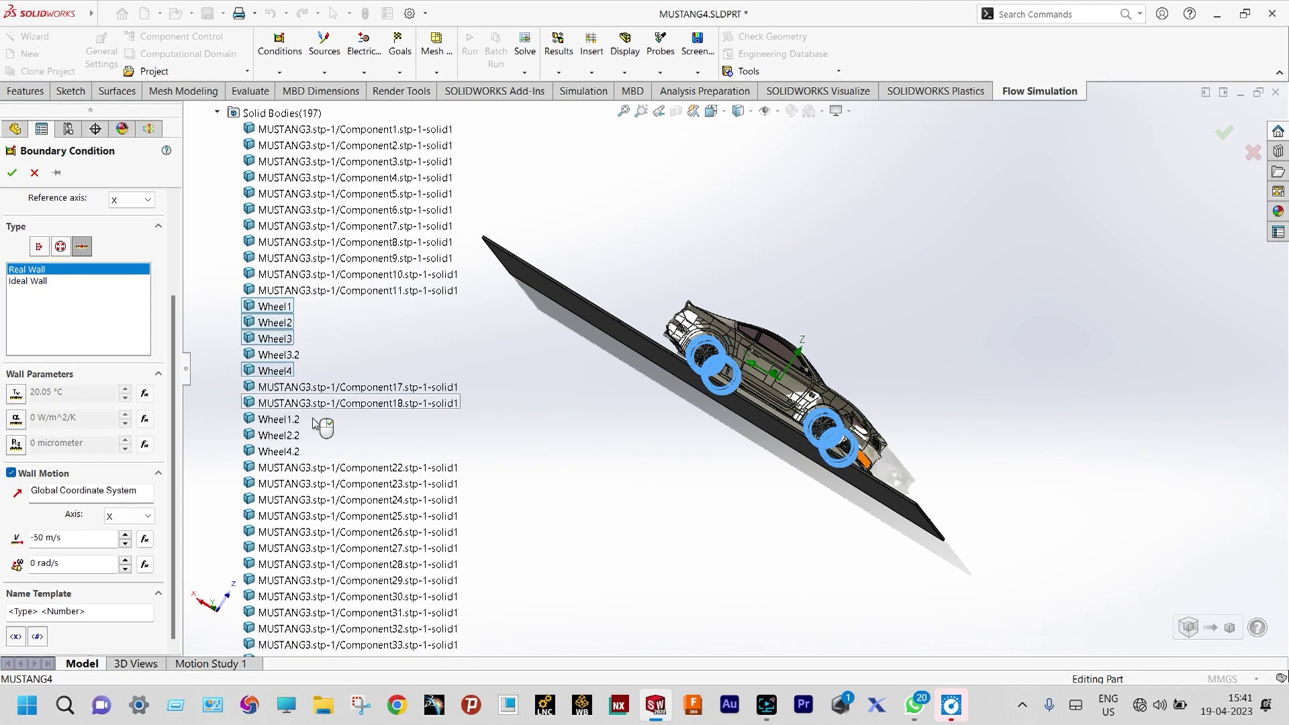
{"action": "left_click", "coordinate": [298, 357]}
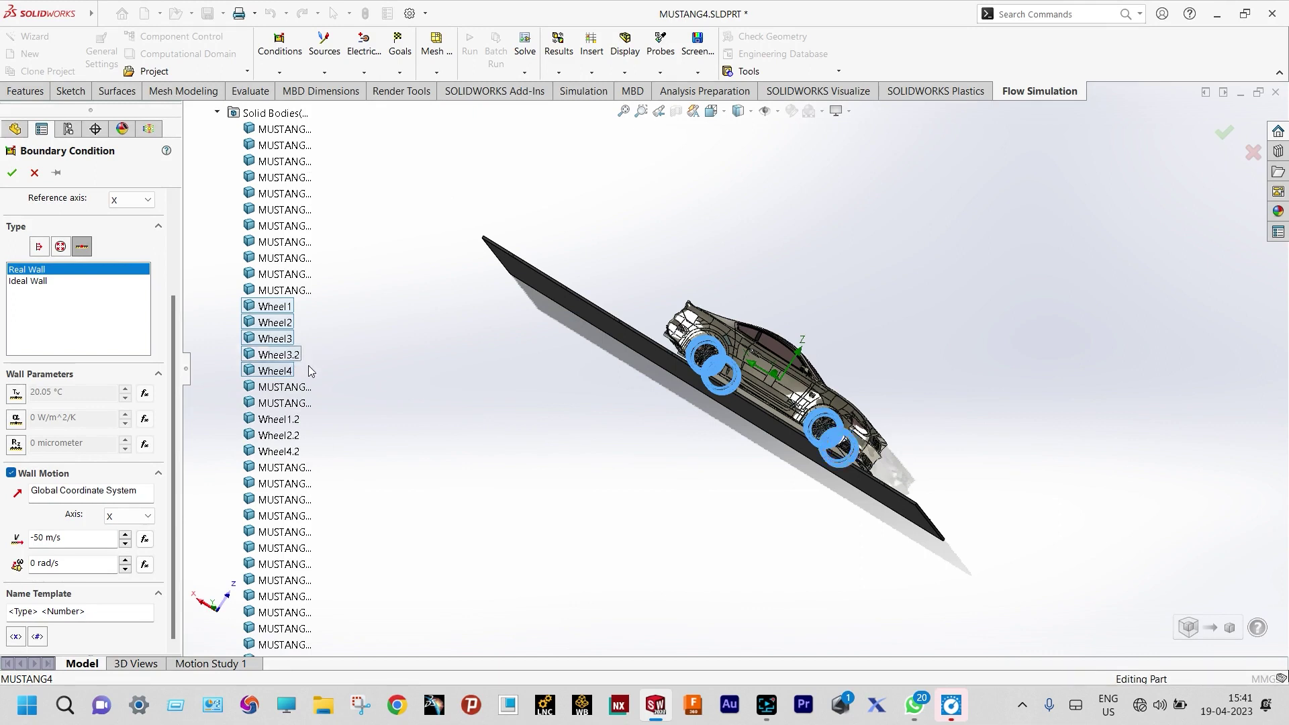
{"action": "left_click", "coordinate": [287, 424]}
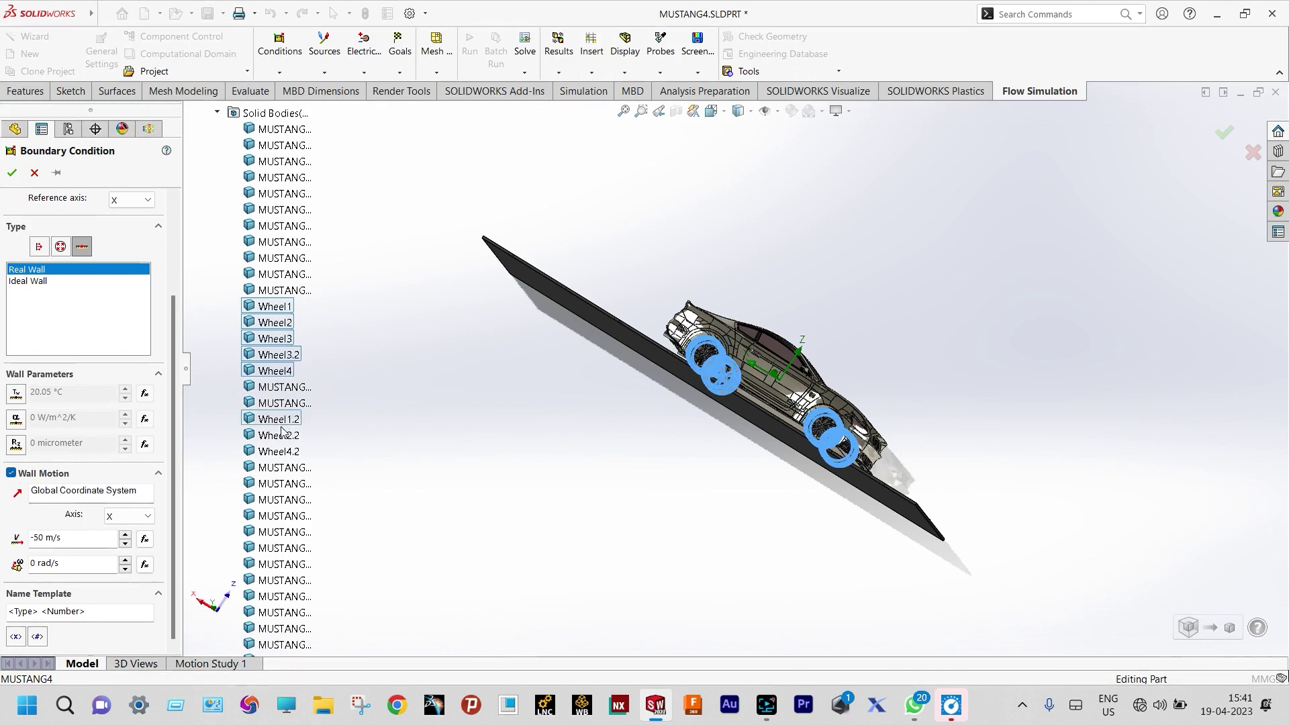
{"action": "left_click", "coordinate": [277, 437]}
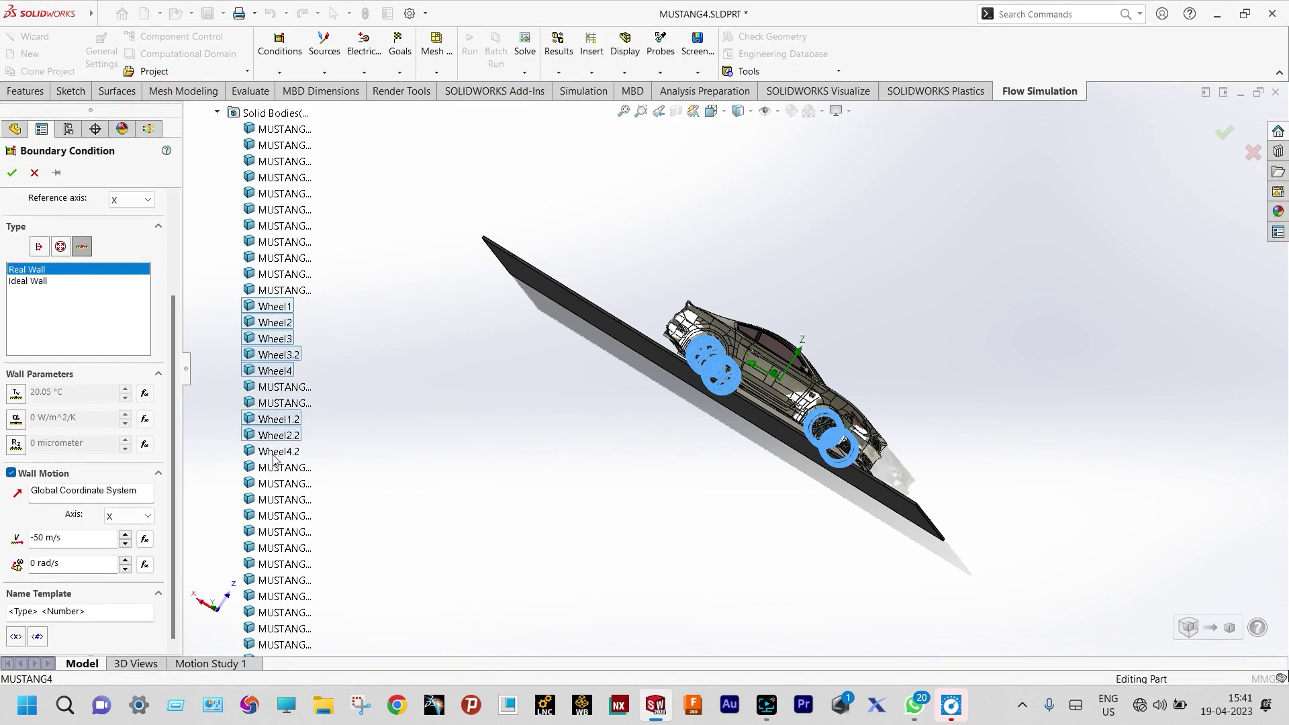
{"action": "left_click", "coordinate": [274, 457]}
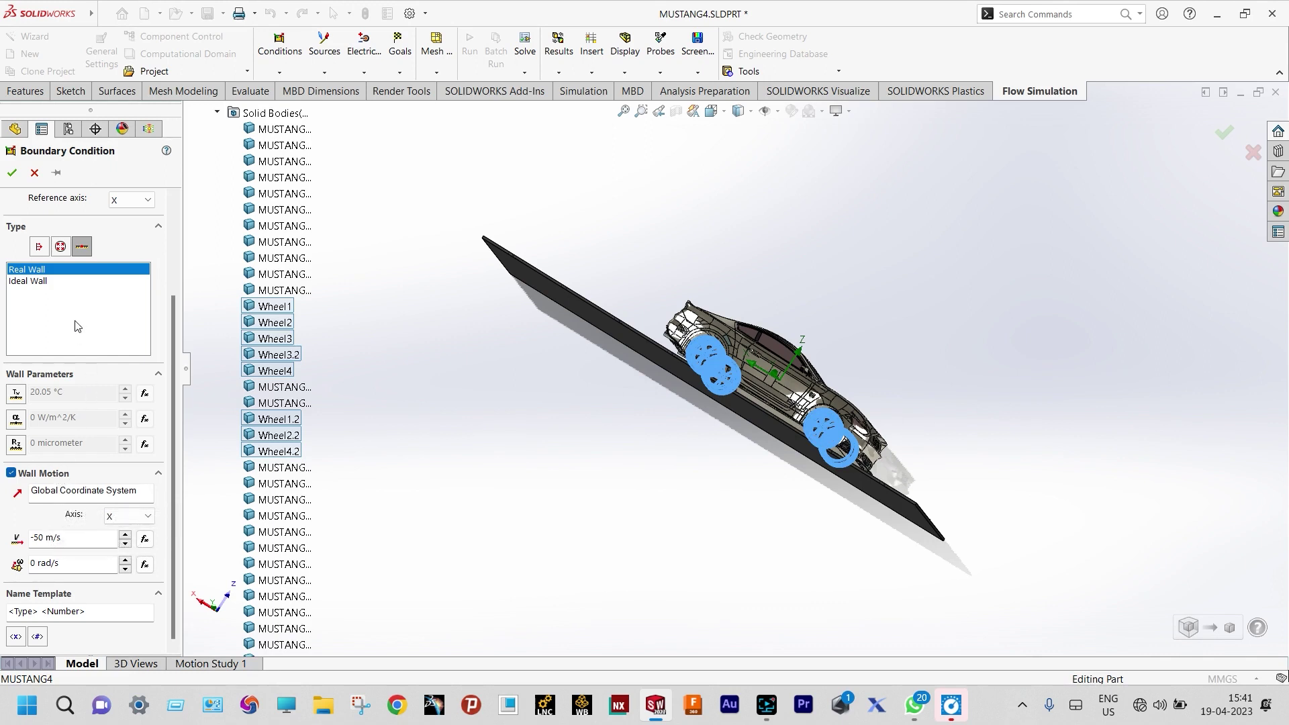
{"action": "left_click", "coordinate": [12, 174]}
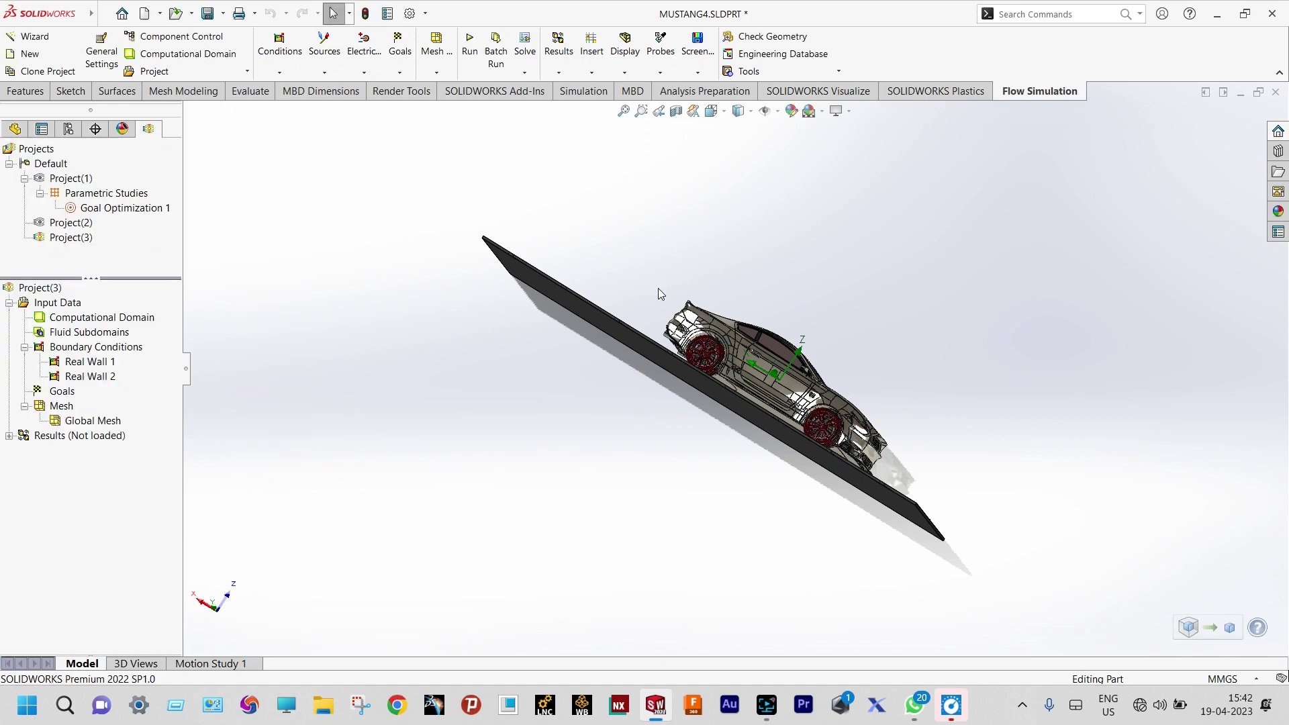
Insert global goals and enable the average values of Total Pressure and Velocity
{"action": "scroll", "coordinate": [1015, 394], "scroll_direction": "down", "scroll_amount": 3}
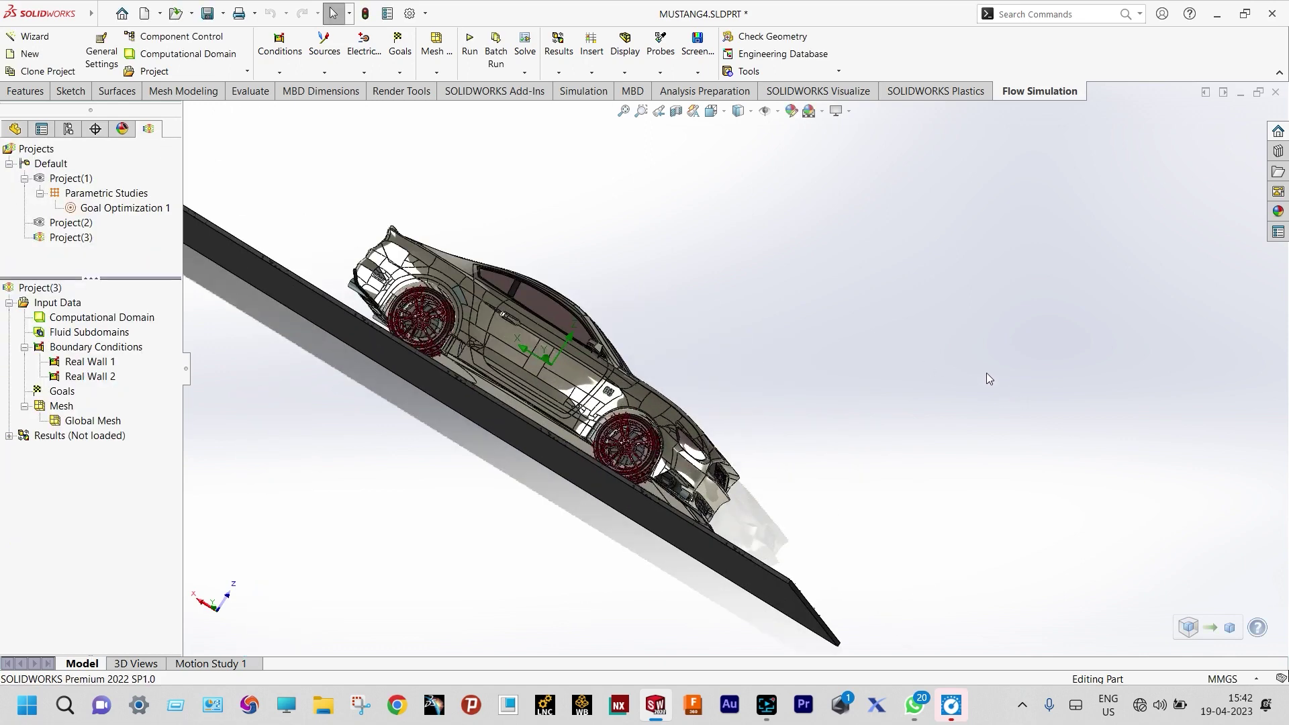
{"action": "middle_click_drag", "start_coordinate": [986, 373], "coordinate": [810, 364]}
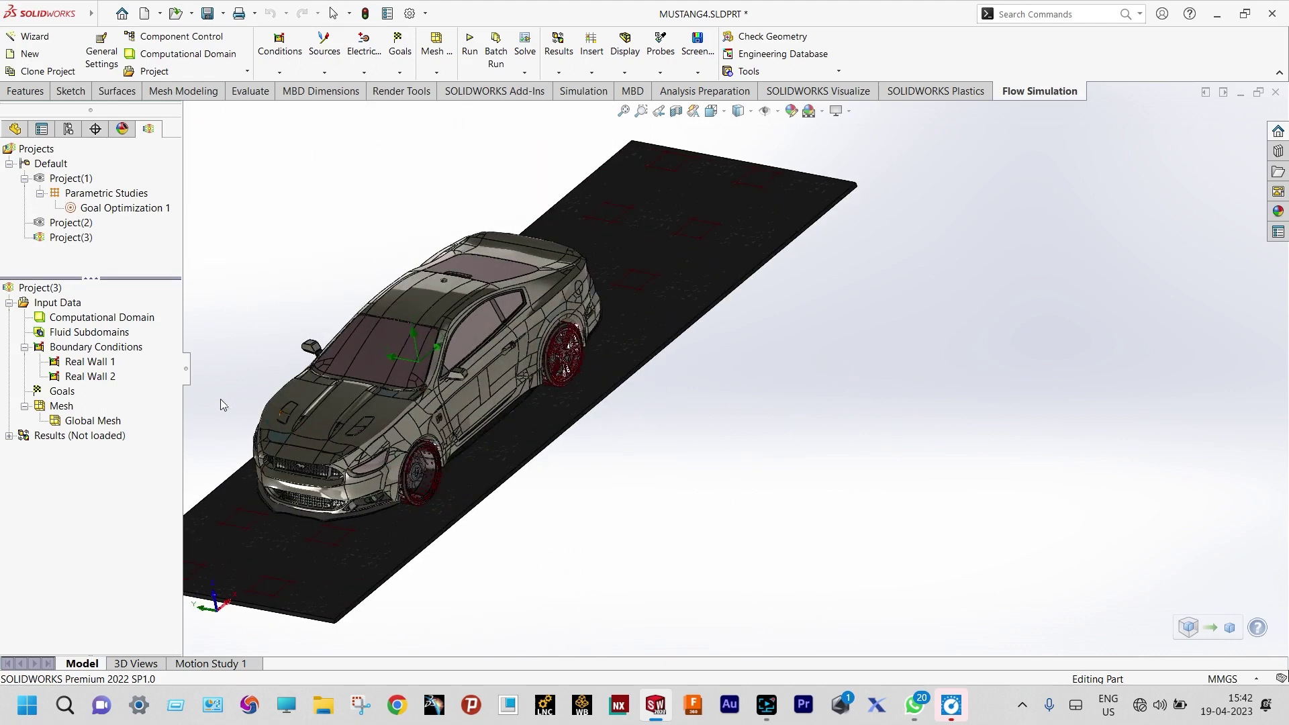
{"action": "scroll", "coordinate": [221, 389], "scroll_direction": "down", "scroll_amount": 2}
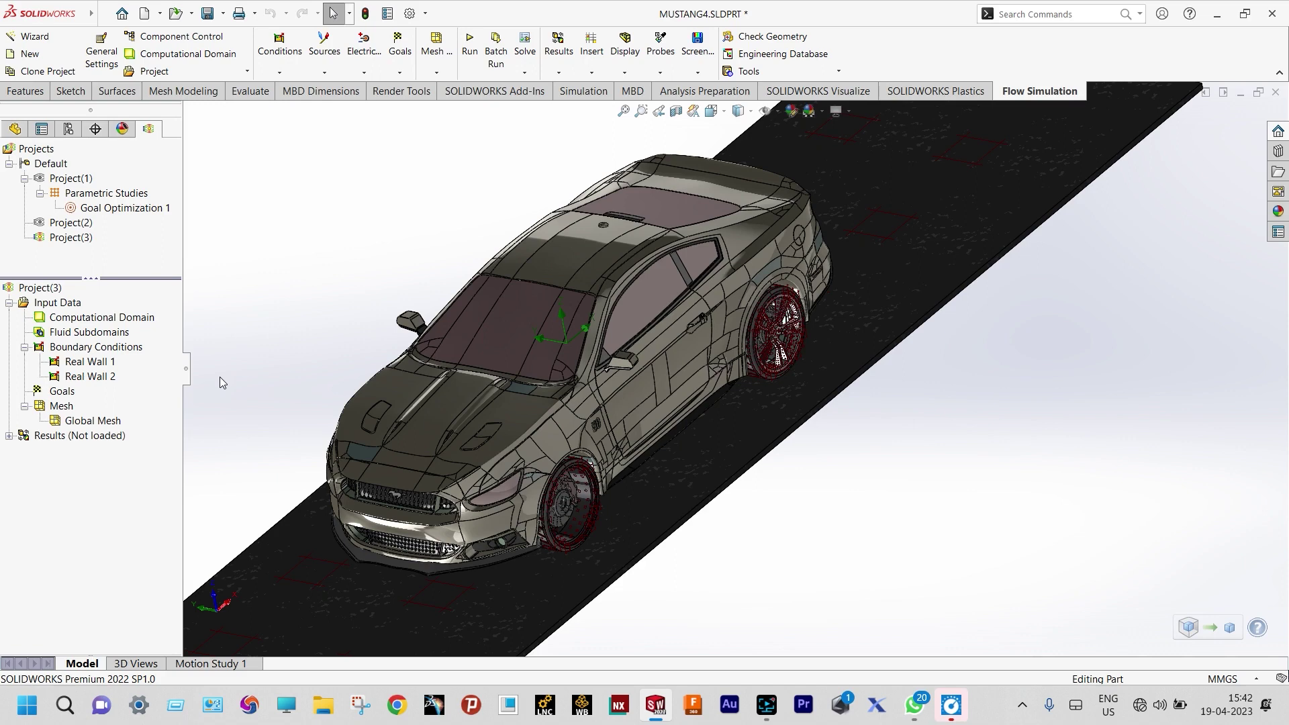
{"action": "left_click", "coordinate": [71, 397]}
{"action": "right_click", "coordinate": [72, 400]}
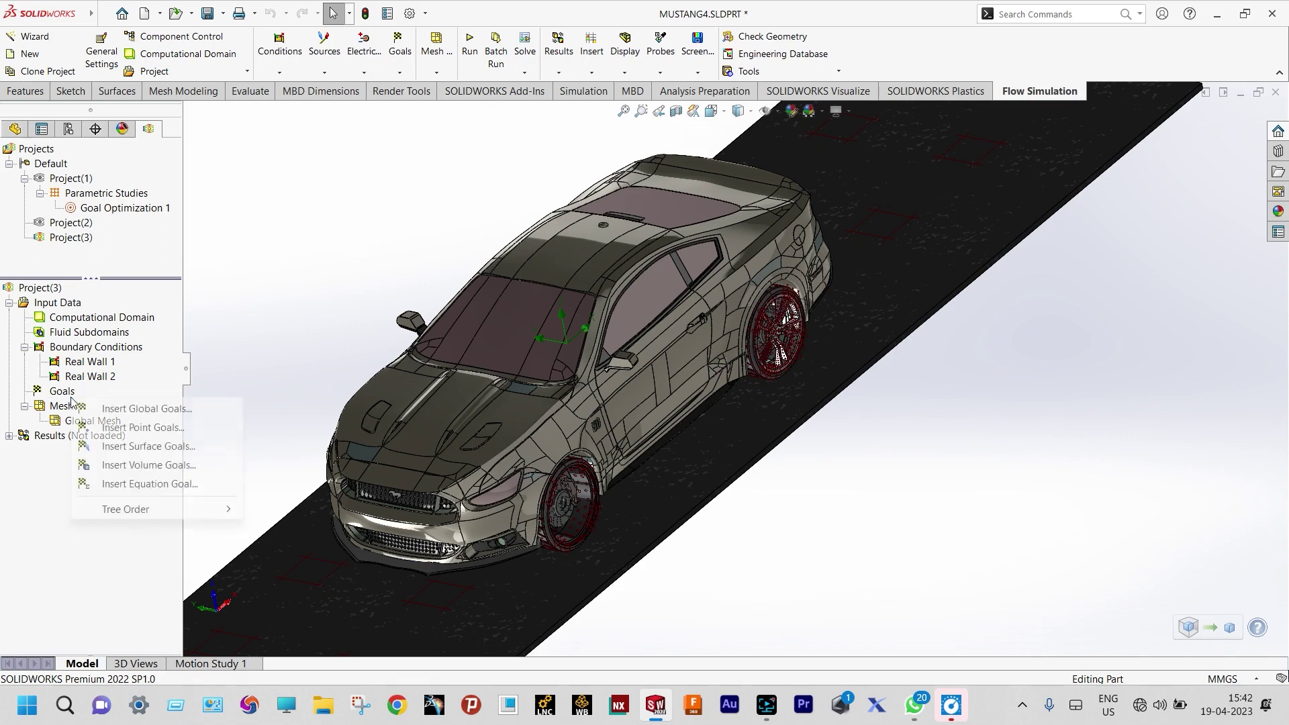
{"action": "left_click", "coordinate": [123, 408]}
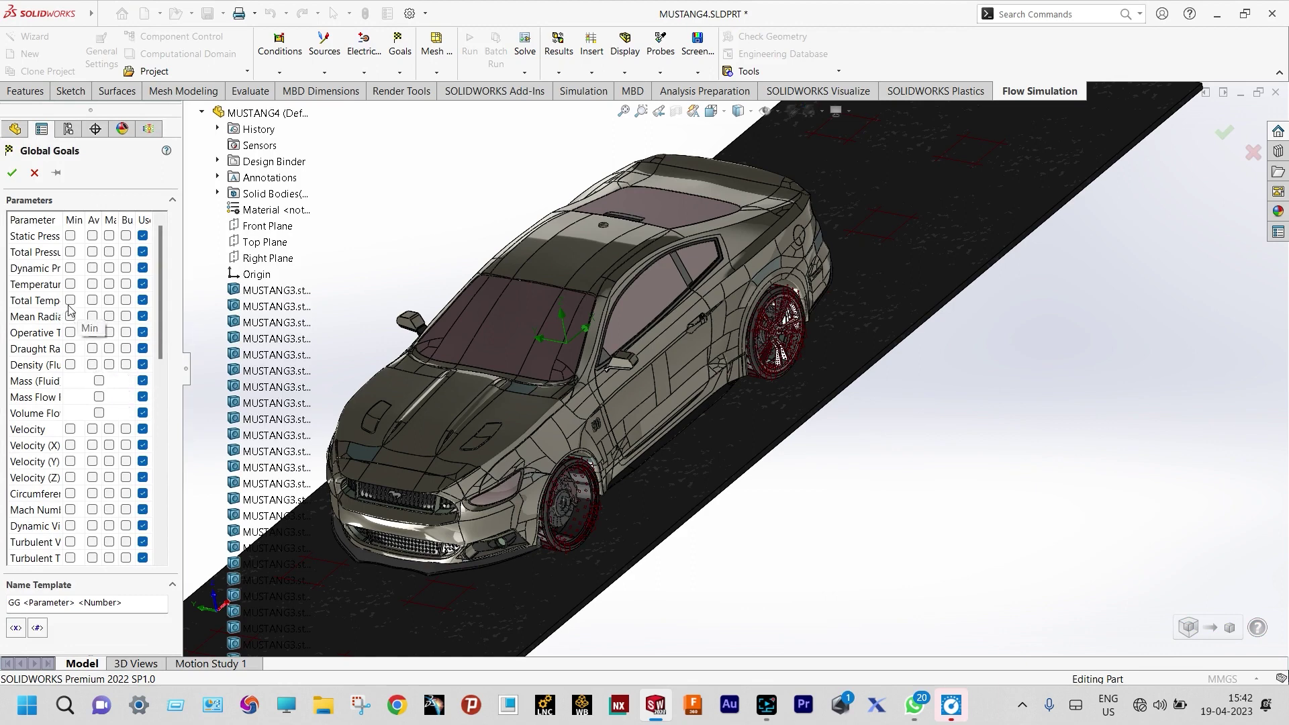
{"action": "left_click", "coordinate": [92, 252]}
{"action": "left_click_drag", "start_coordinate": [164, 323], "coordinate": [166, 425]}
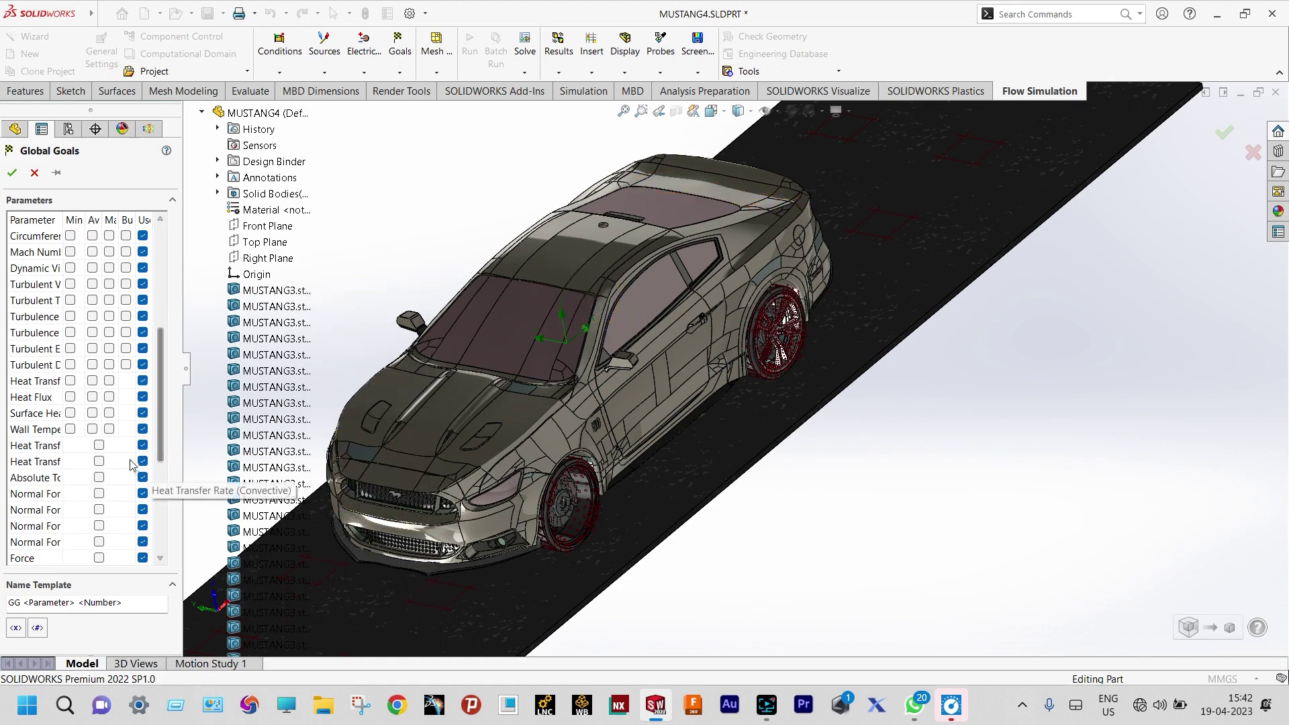
{"action": "left_click_drag", "start_coordinate": [164, 381], "coordinate": [169, 322]}
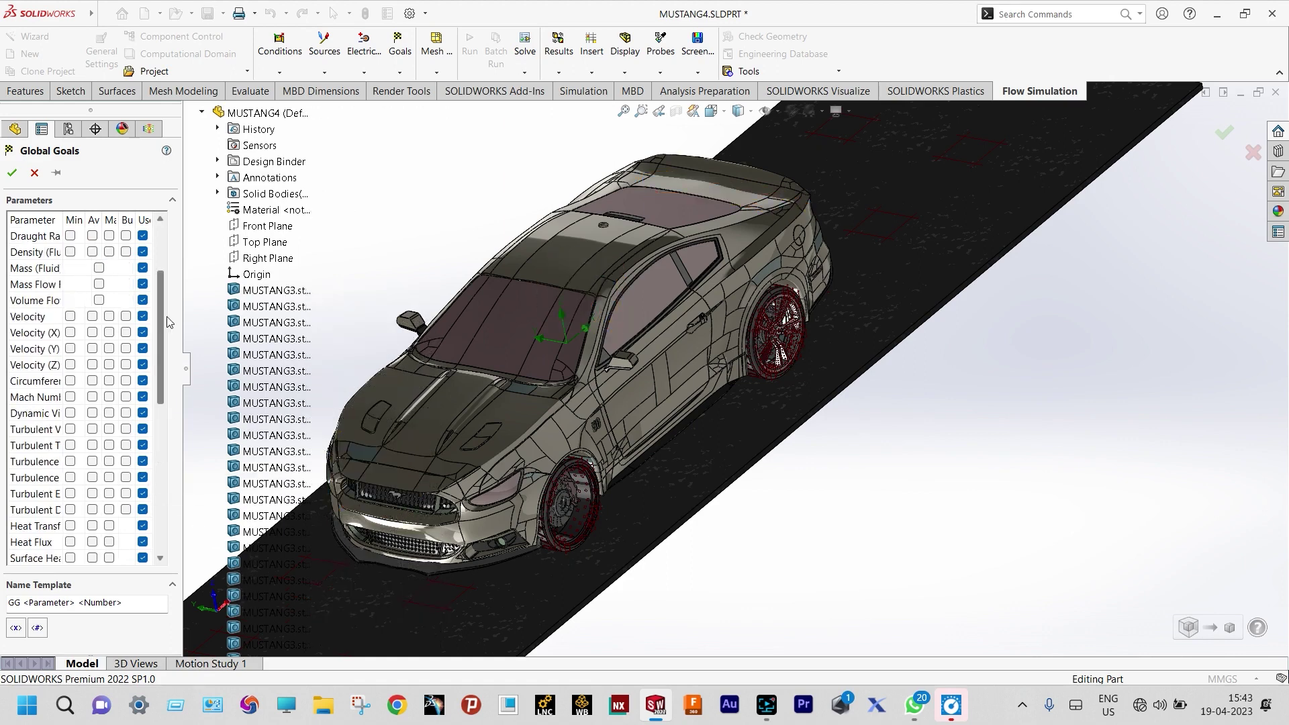
{"action": "left_click", "coordinate": [92, 316]}
Add Force (X), Force (Z) and Friction Force to the global goals and confirm the goal set
{"action": "left_click_drag", "start_coordinate": [159, 307], "coordinate": [159, 419]}
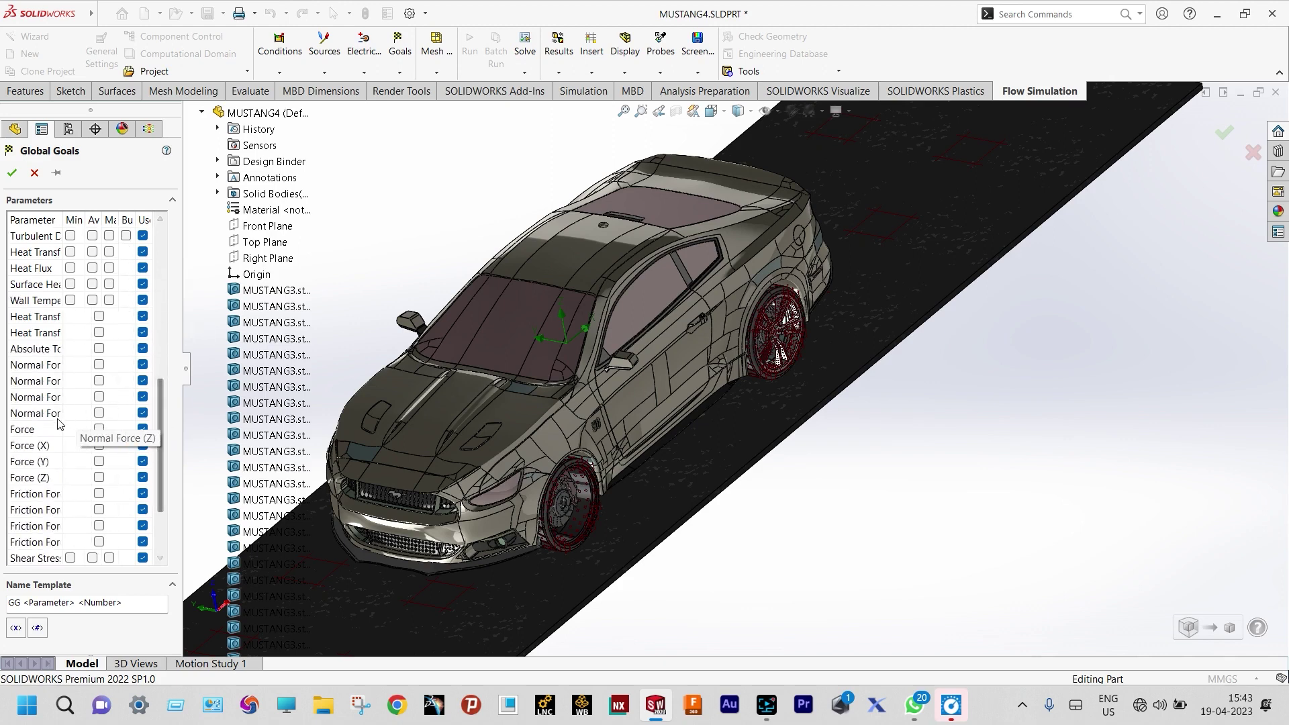
{"action": "left_click", "coordinate": [99, 445]}
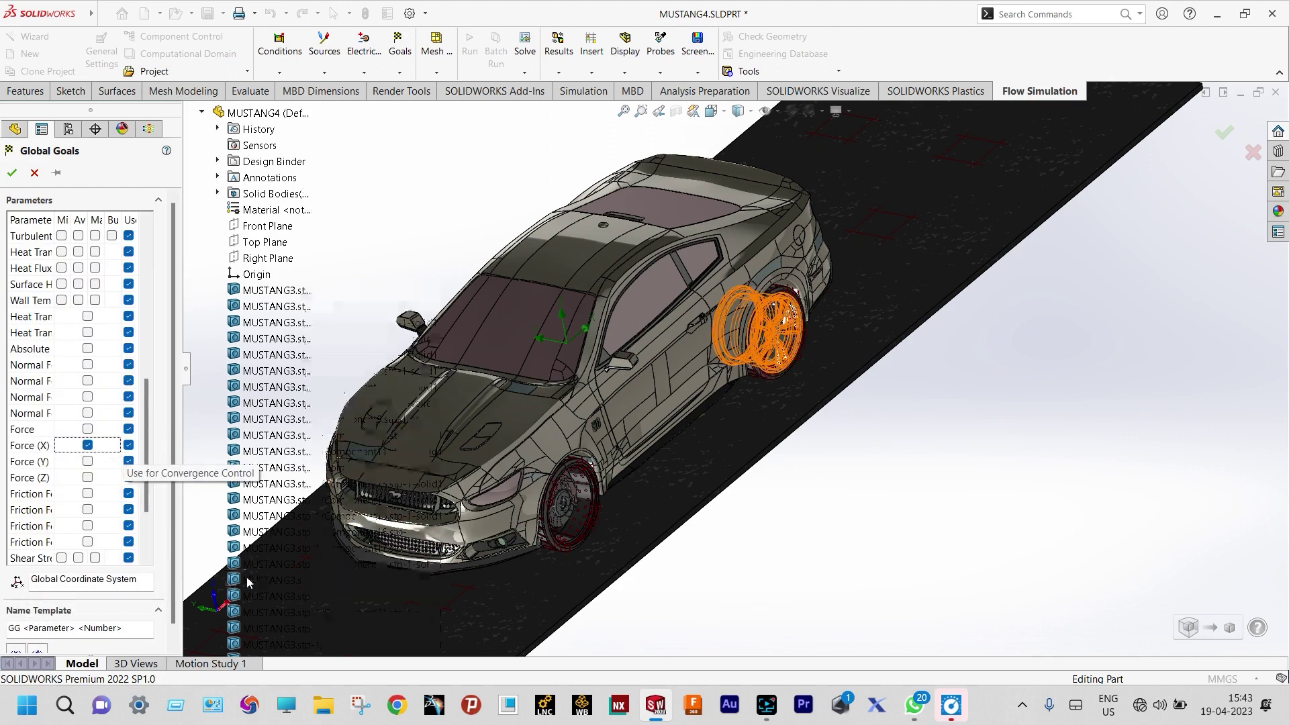
{"action": "left_click", "coordinate": [87, 477]}
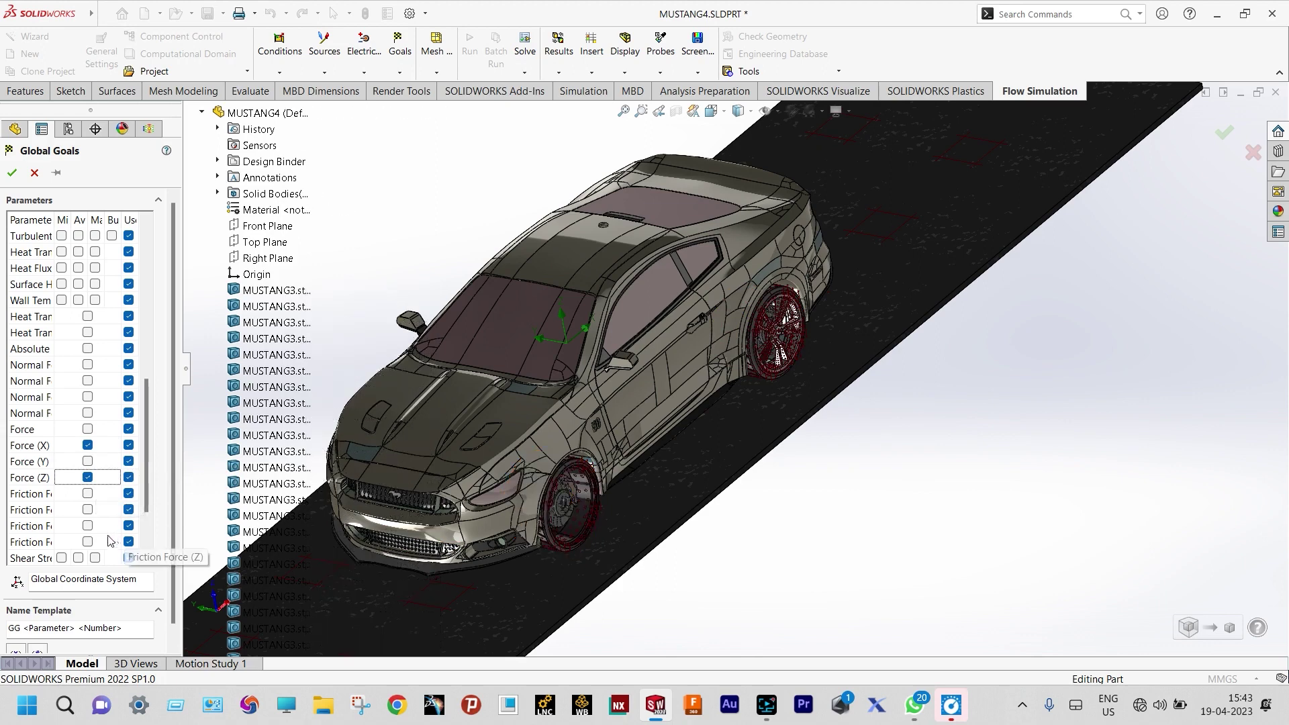
{"action": "left_click_drag", "start_coordinate": [215, 488], "coordinate": [259, 488]}
{"action": "left_click", "coordinate": [146, 494]}
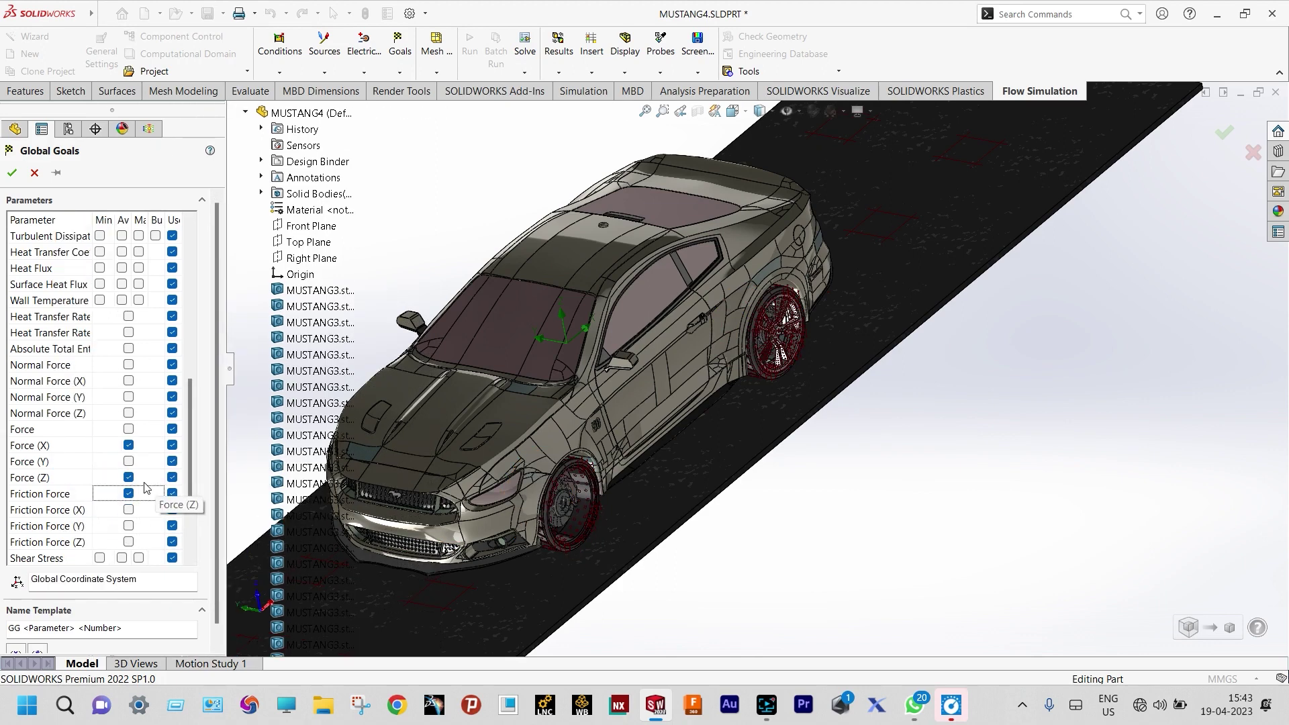
{"action": "scroll", "coordinate": [153, 437], "scroll_direction": "up", "scroll_amount": 4}
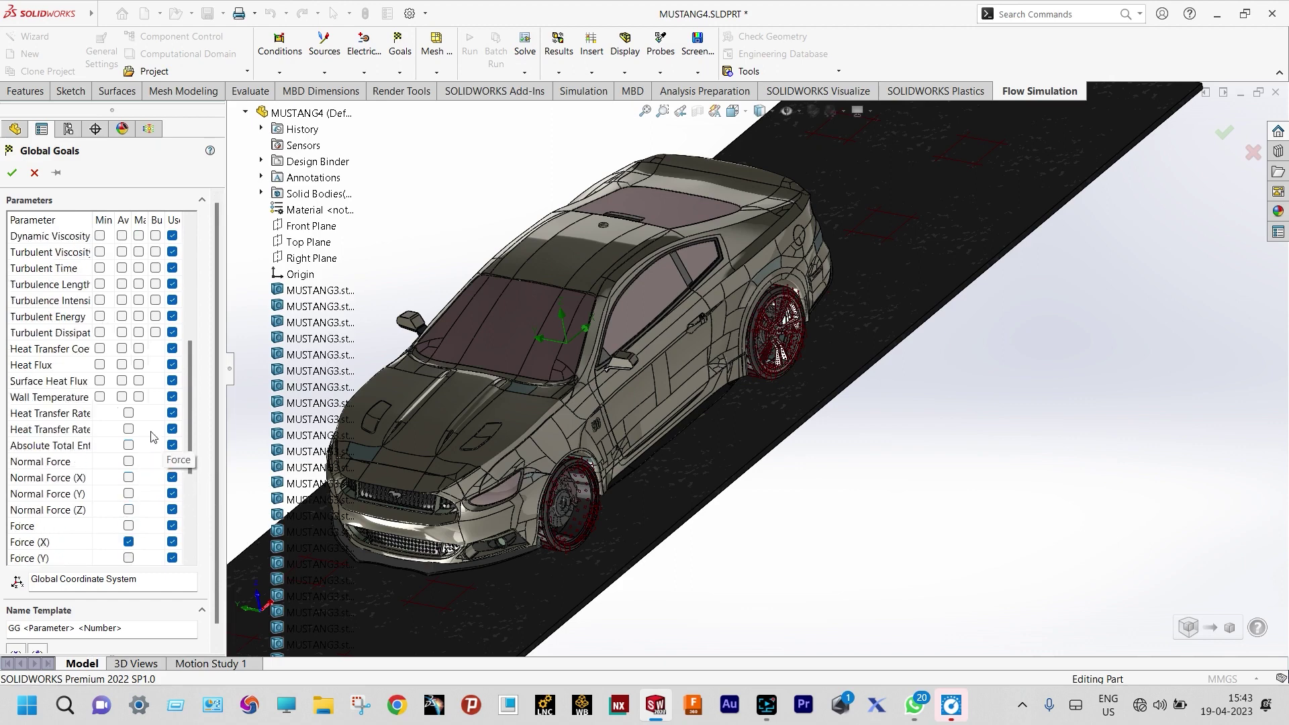
{"action": "scroll", "coordinate": [153, 436], "scroll_direction": "up", "scroll_amount": 4}
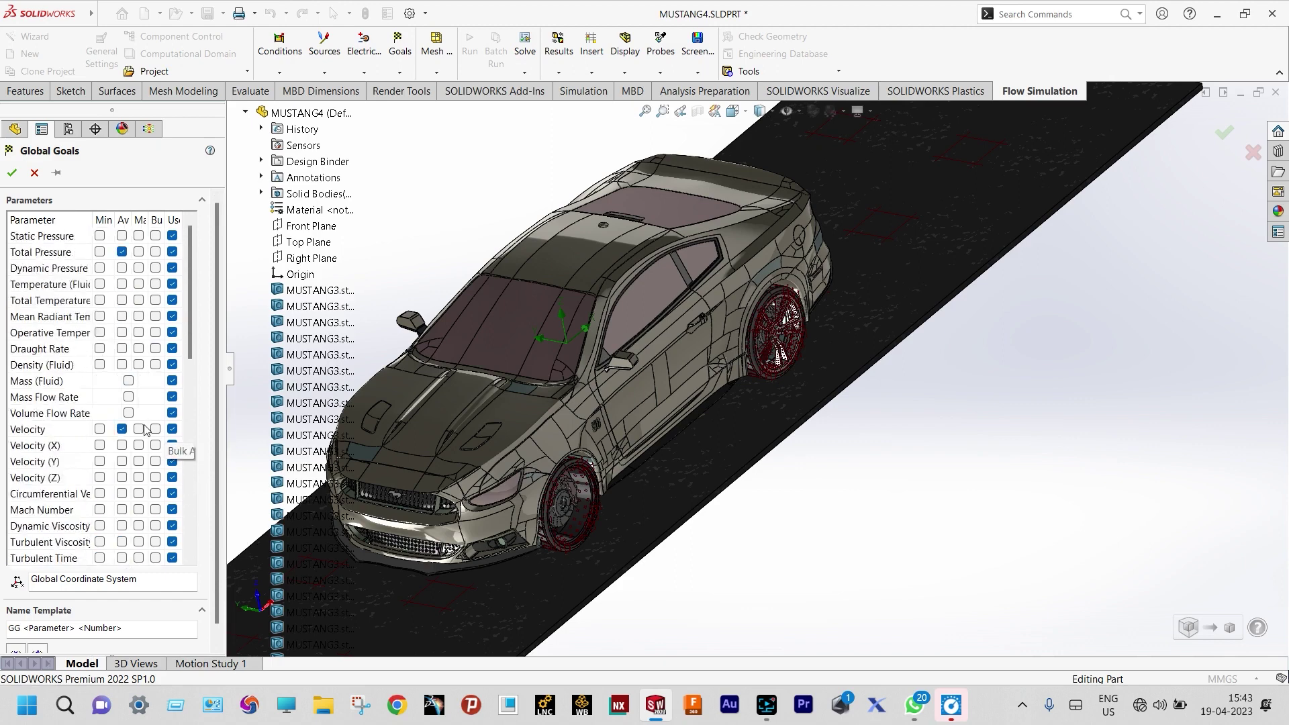
{"action": "scroll", "coordinate": [137, 429], "scroll_direction": "down", "scroll_amount": 8}
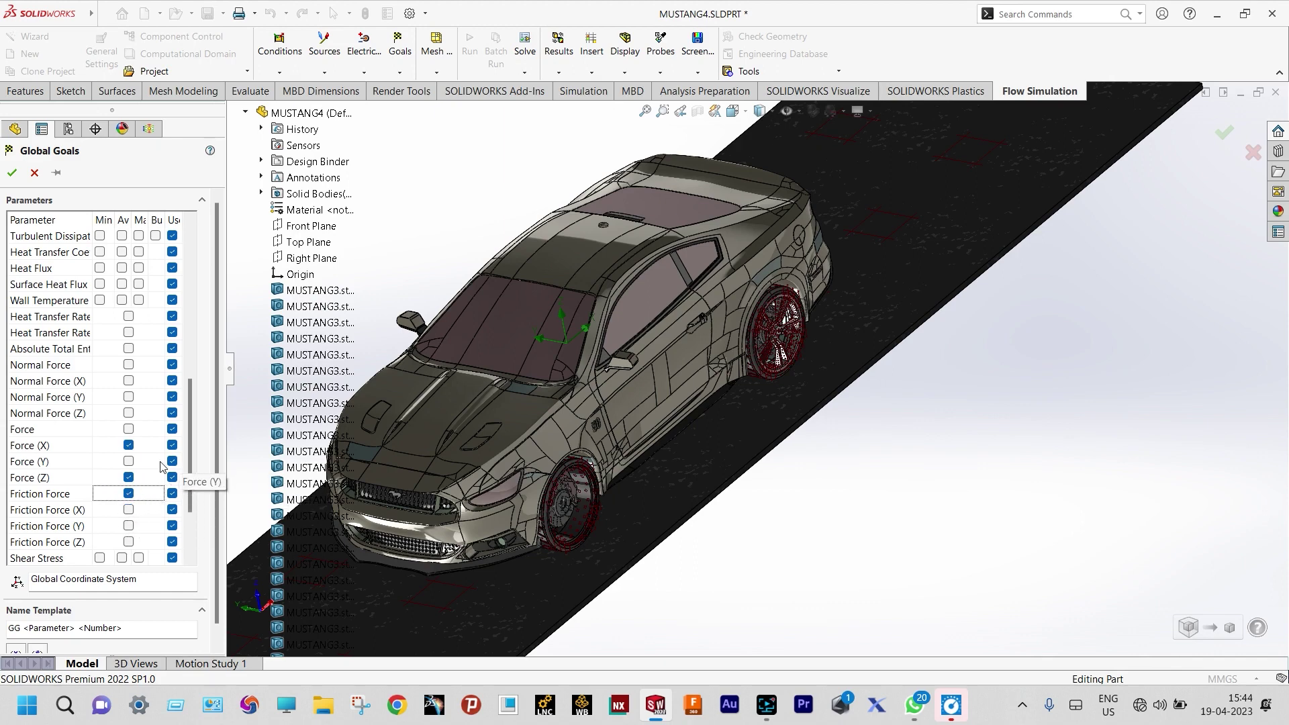
{"action": "left_click", "coordinate": [12, 173]}
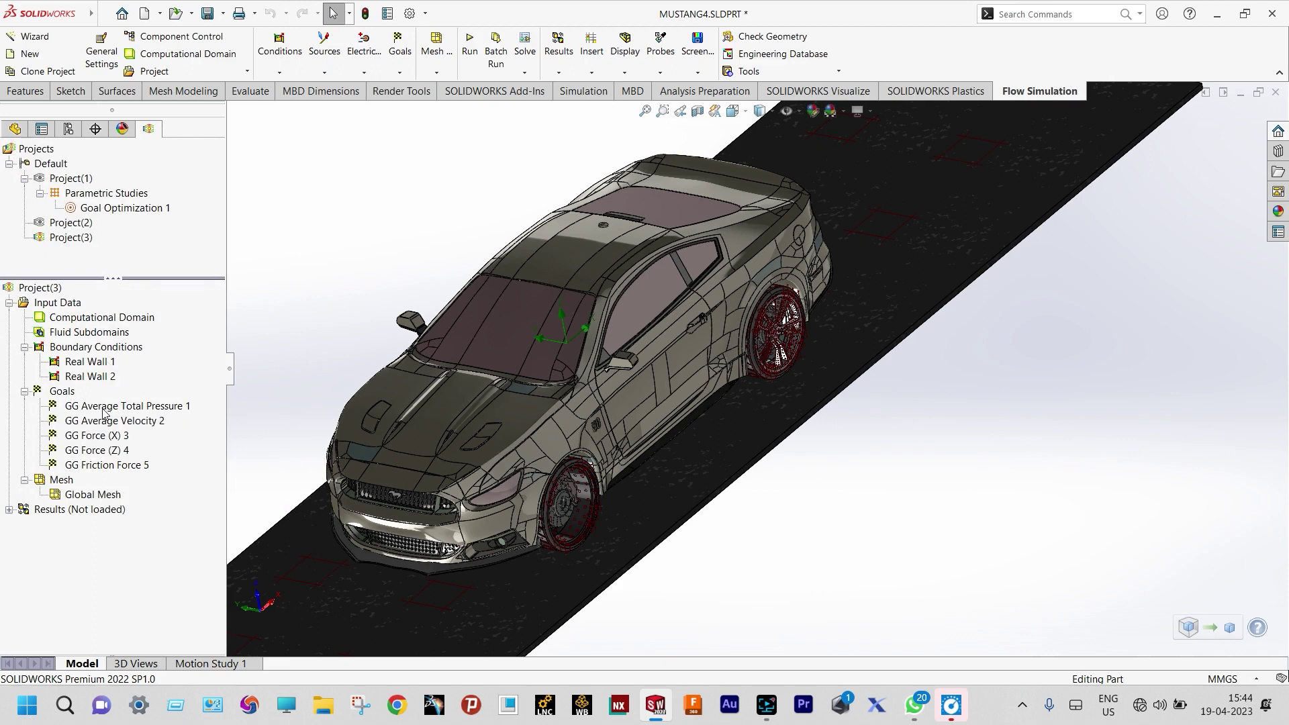
Insert a surface goal for average Total Pressure on the car body solid MUSTANG3.stp-1/Component1.stp-1-solid1
{"action": "right_click", "coordinate": [71, 395]}
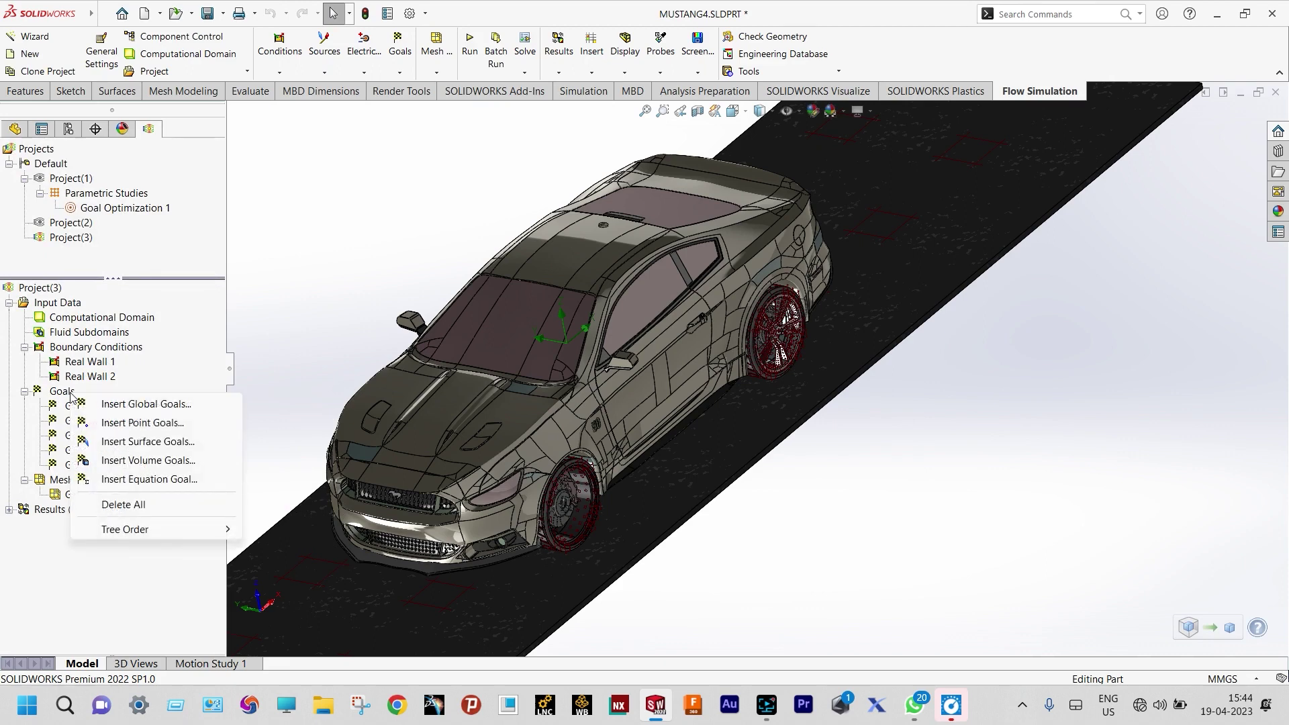
{"action": "left_click", "coordinate": [135, 443]}
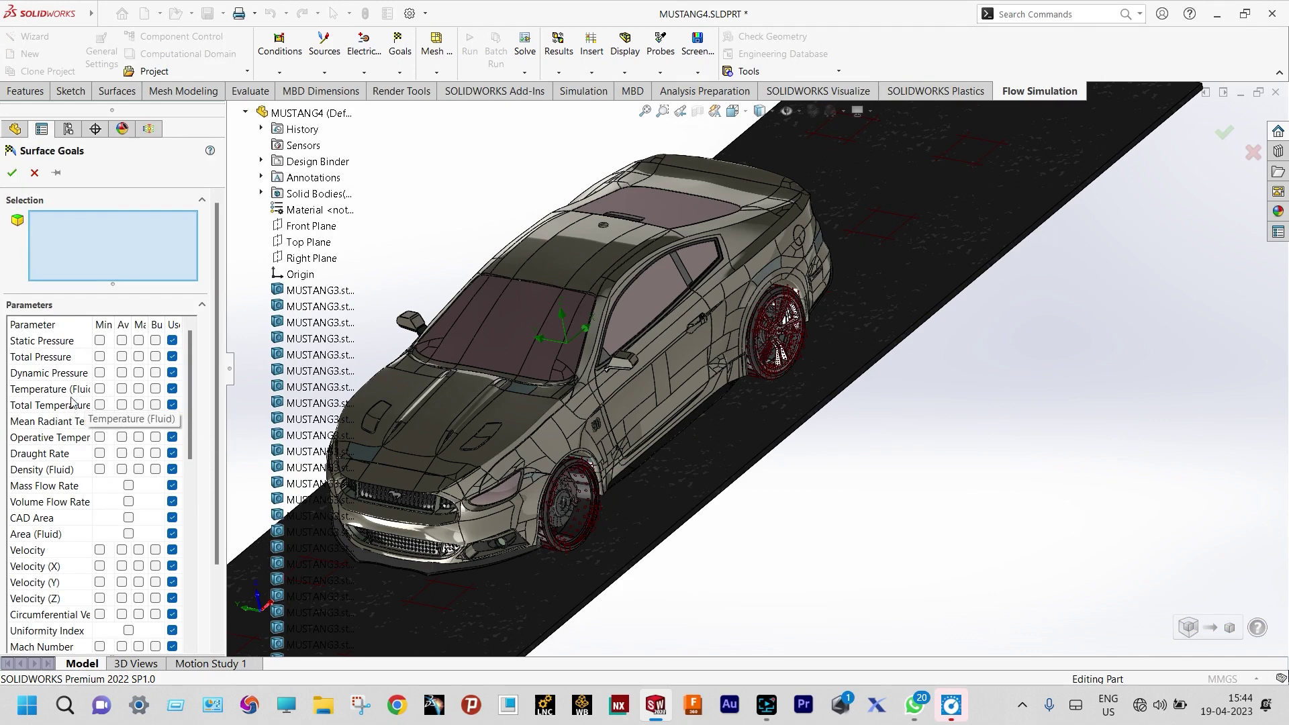
{"action": "left_click", "coordinate": [122, 357]}
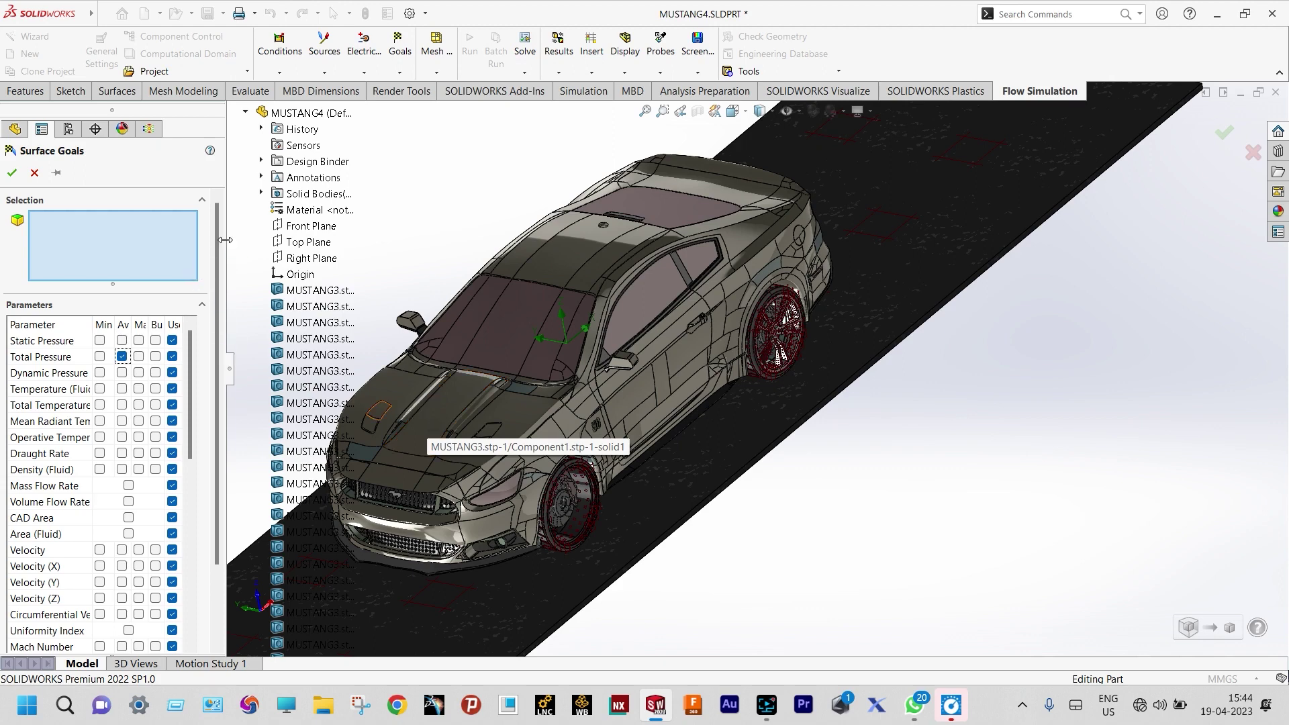
{"action": "left_click", "coordinate": [262, 194]}
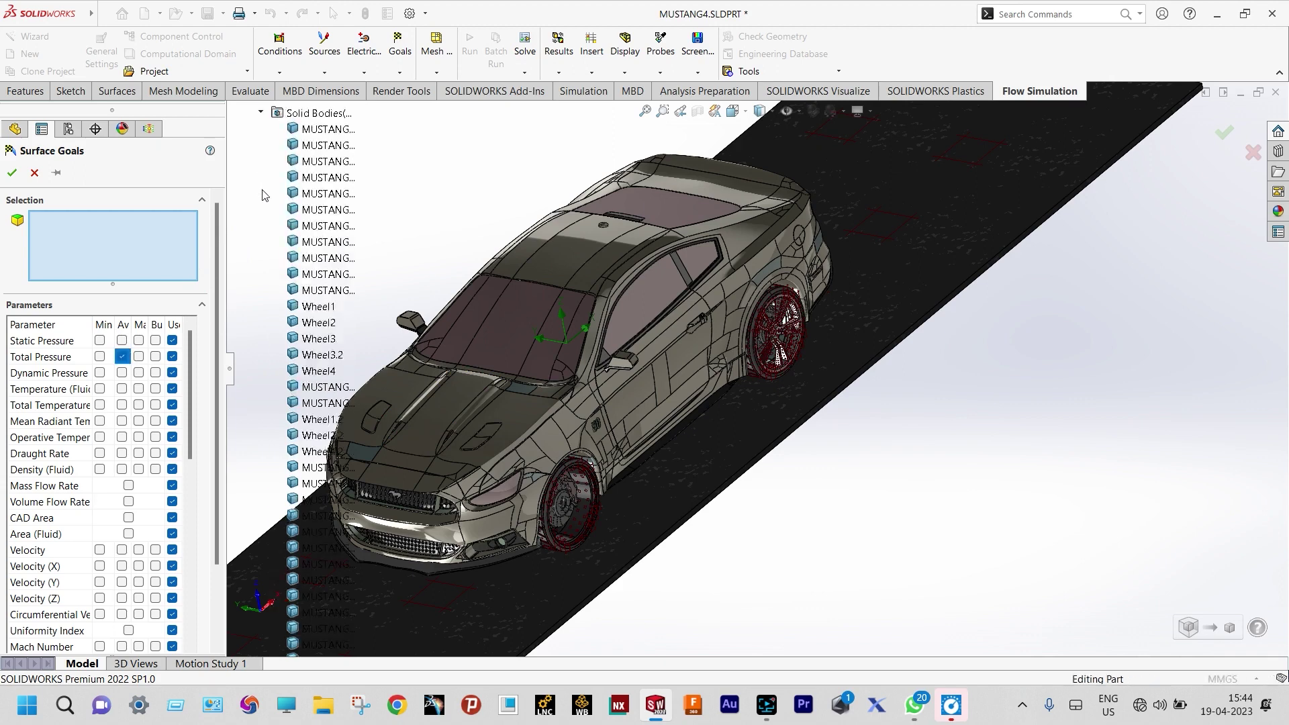
{"action": "left_click", "coordinate": [305, 130]}
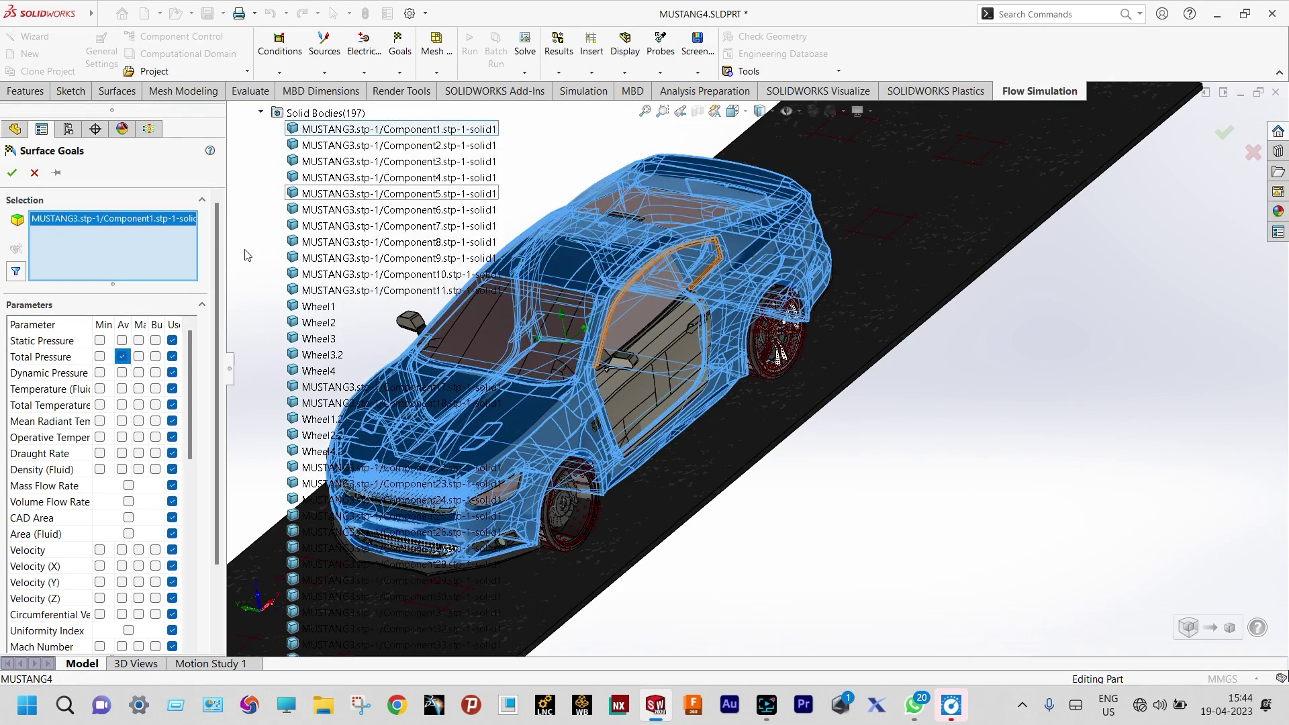
{"action": "left_click_drag", "start_coordinate": [219, 263], "coordinate": [212, 384]}
{"action": "scroll", "coordinate": [656, 549], "scroll_direction": "up", "scroll_amount": 5}
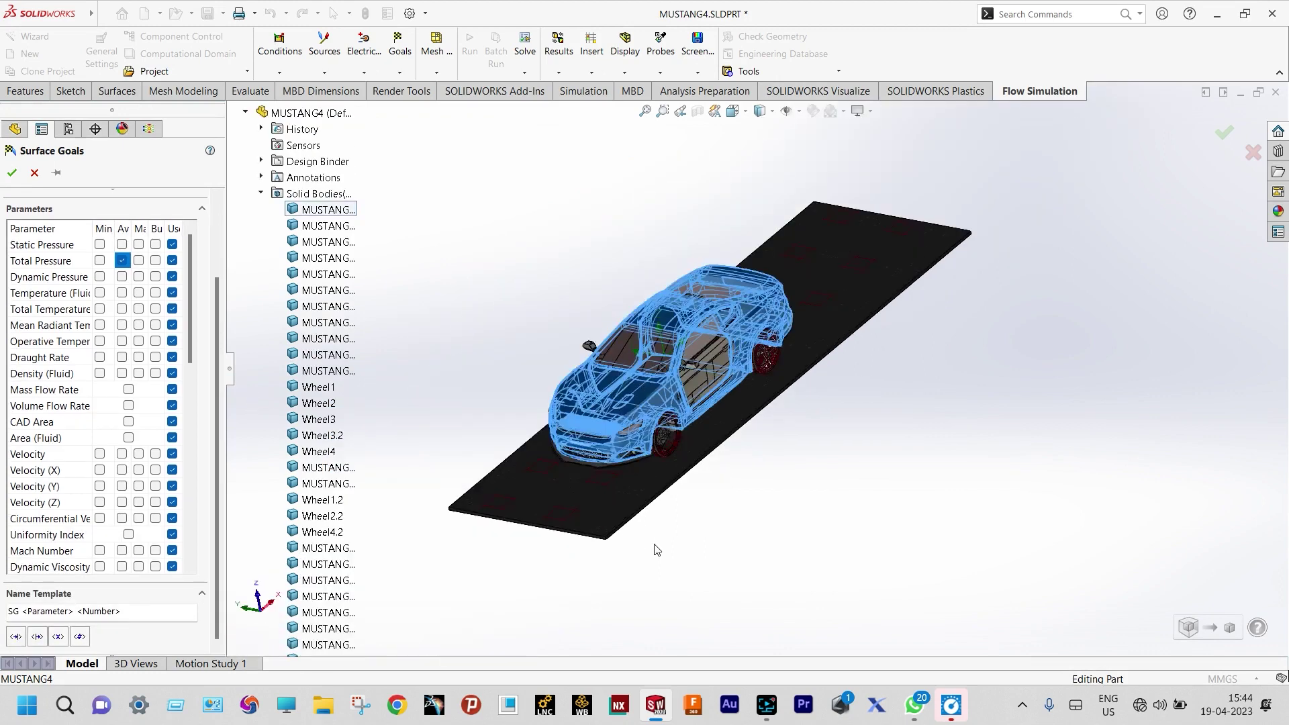
{"action": "scroll", "coordinate": [398, 608], "scroll_direction": "up", "scroll_amount": 3}
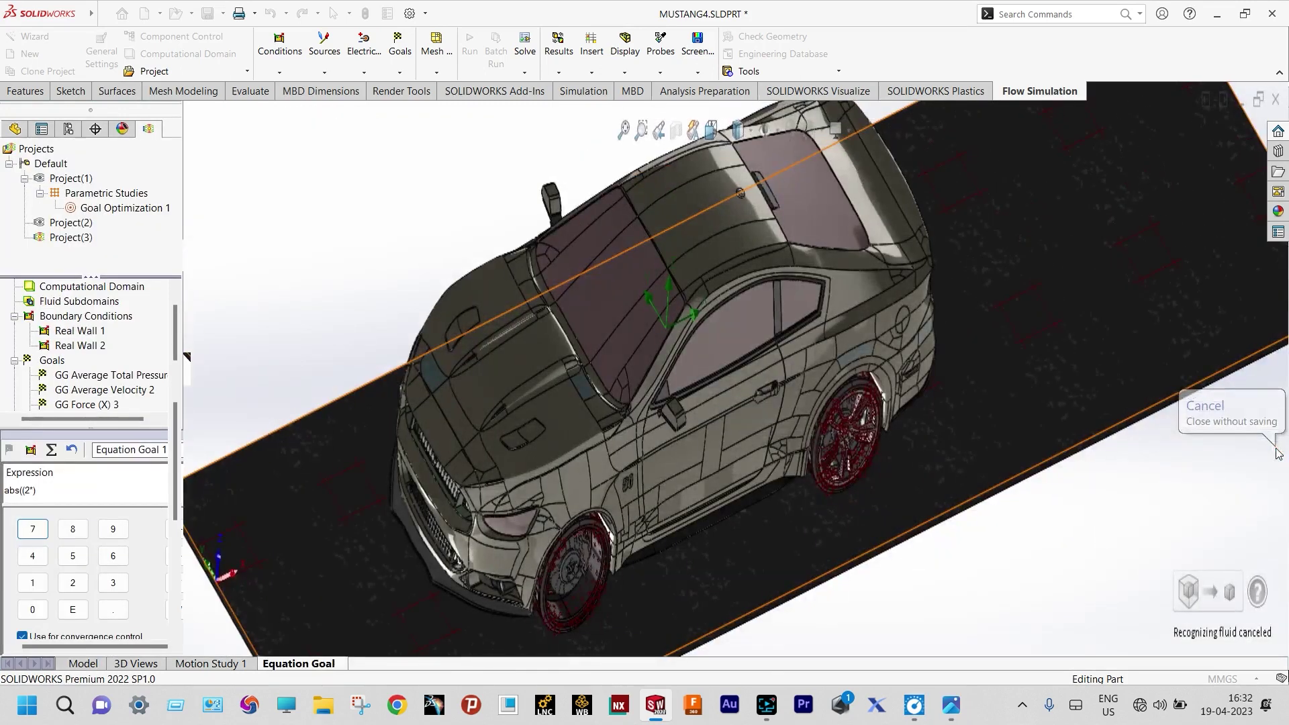
Discard the open equation goal without saving and rename the goal GG Force (X) 3 as Drag Force
{"action": "left_click", "coordinate": [1276, 453]}
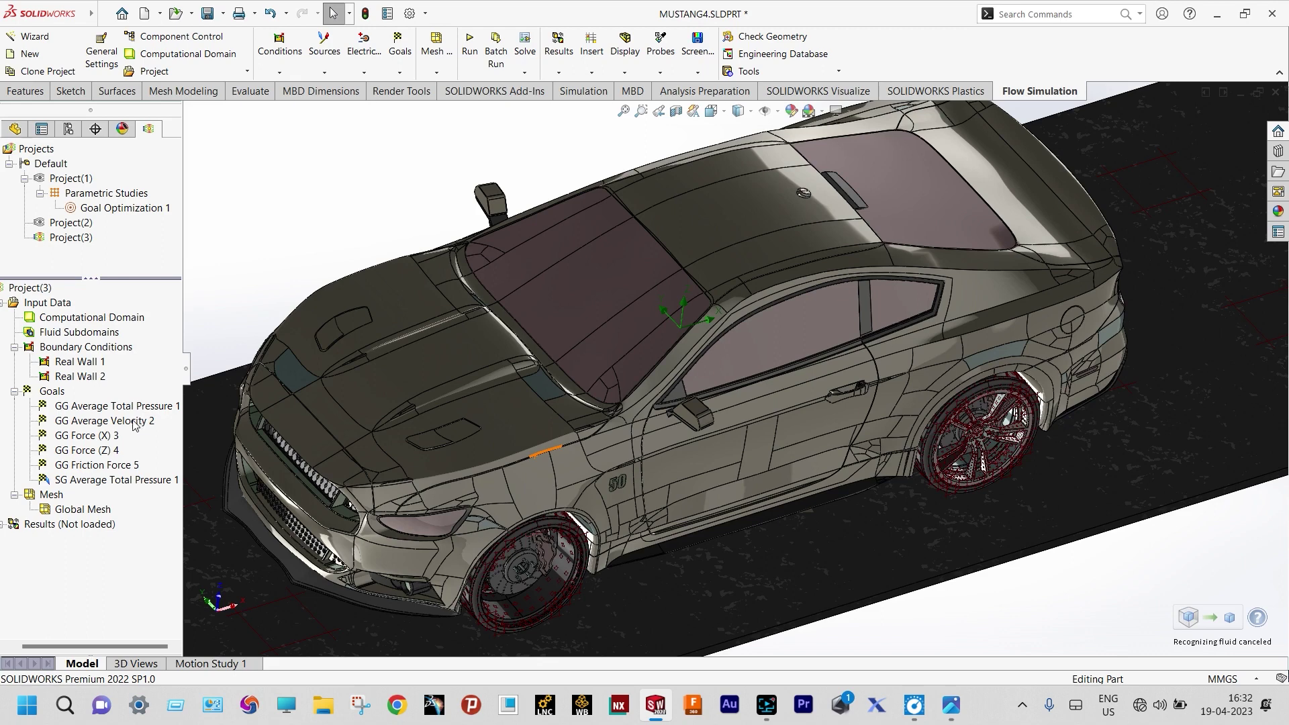
{"action": "left_click", "coordinate": [94, 440]}
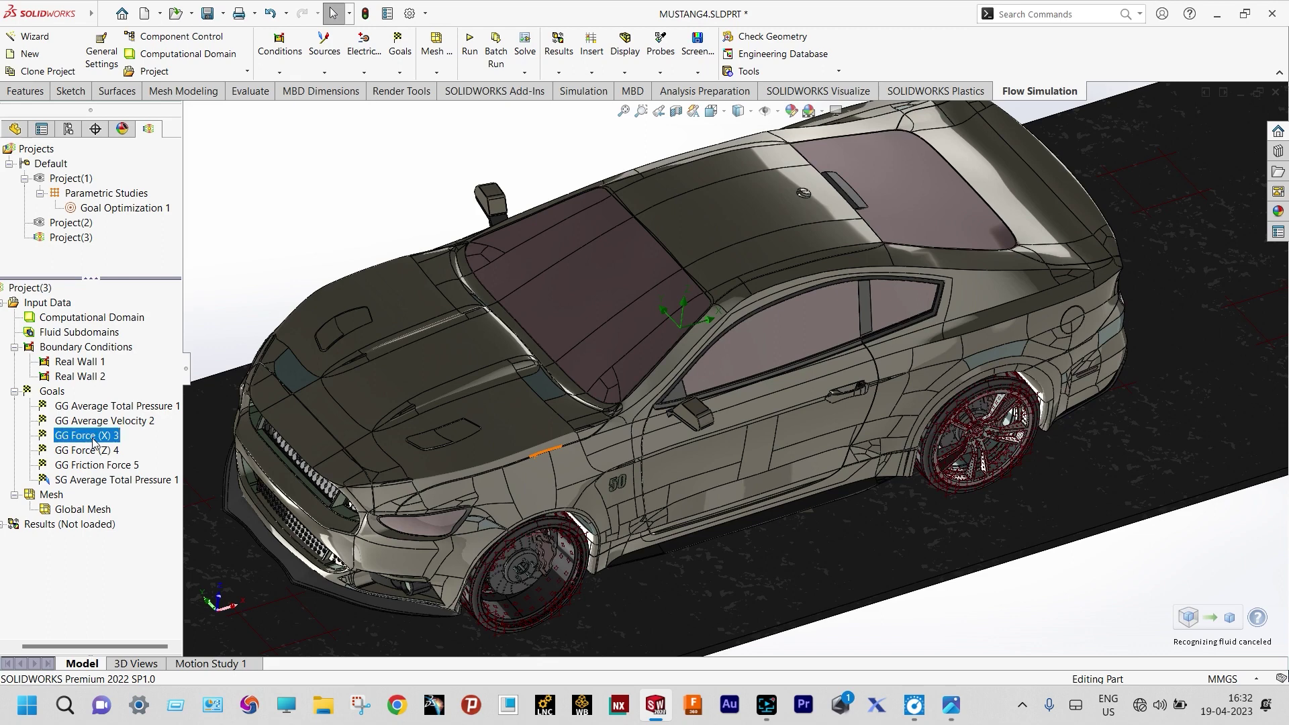
{"action": "left_click", "coordinate": [93, 438]}
{"action": "left_click", "coordinate": [124, 431]}
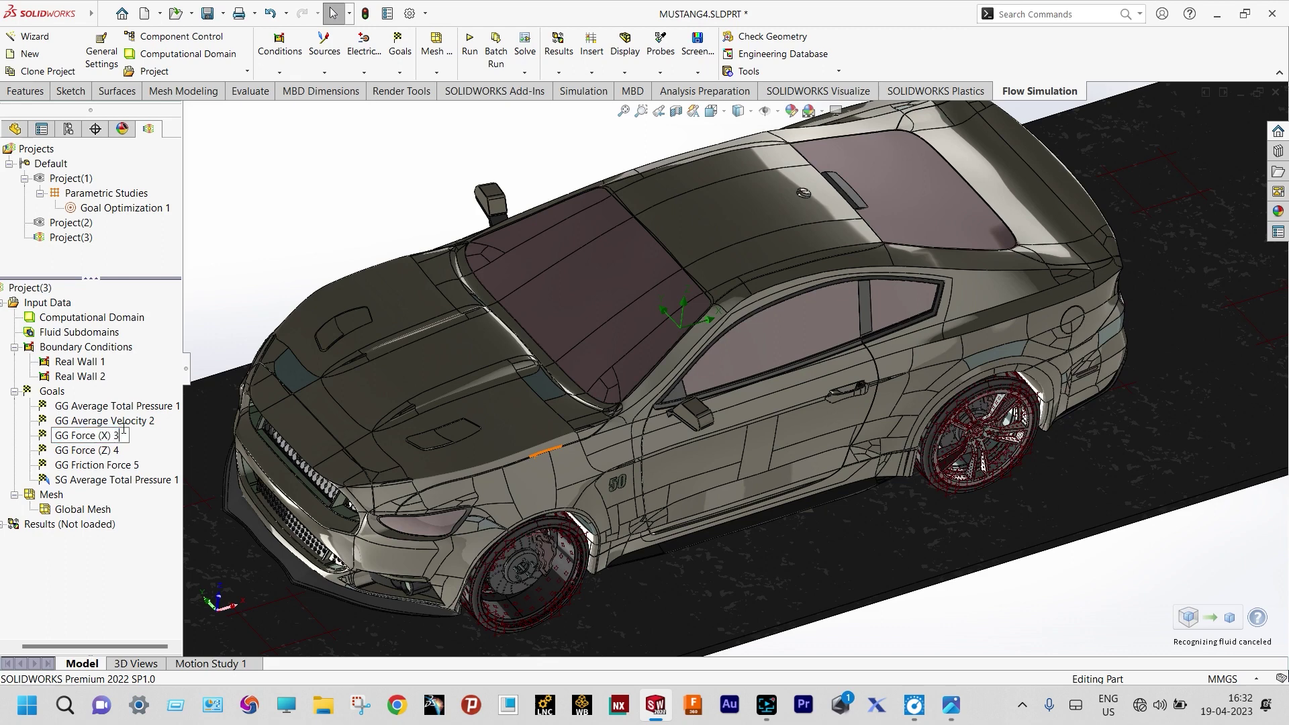
{"action": "key", "text": "ctrl+a"}
{"action": "key", "text": "BackSpace"}
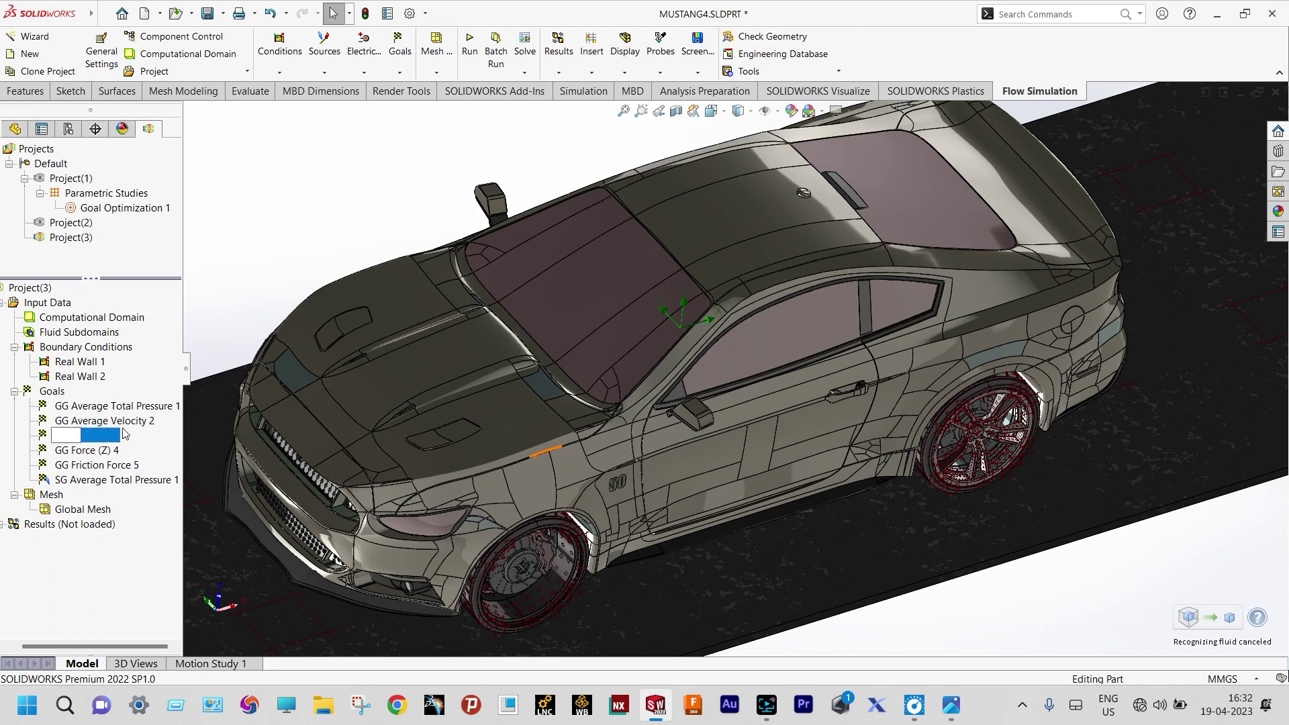
{"action": "type", "text": "Drag Force"}
Rename the goal GG Force (Z) 4 as Lift Force
{"action": "left_click", "coordinate": [117, 455]}
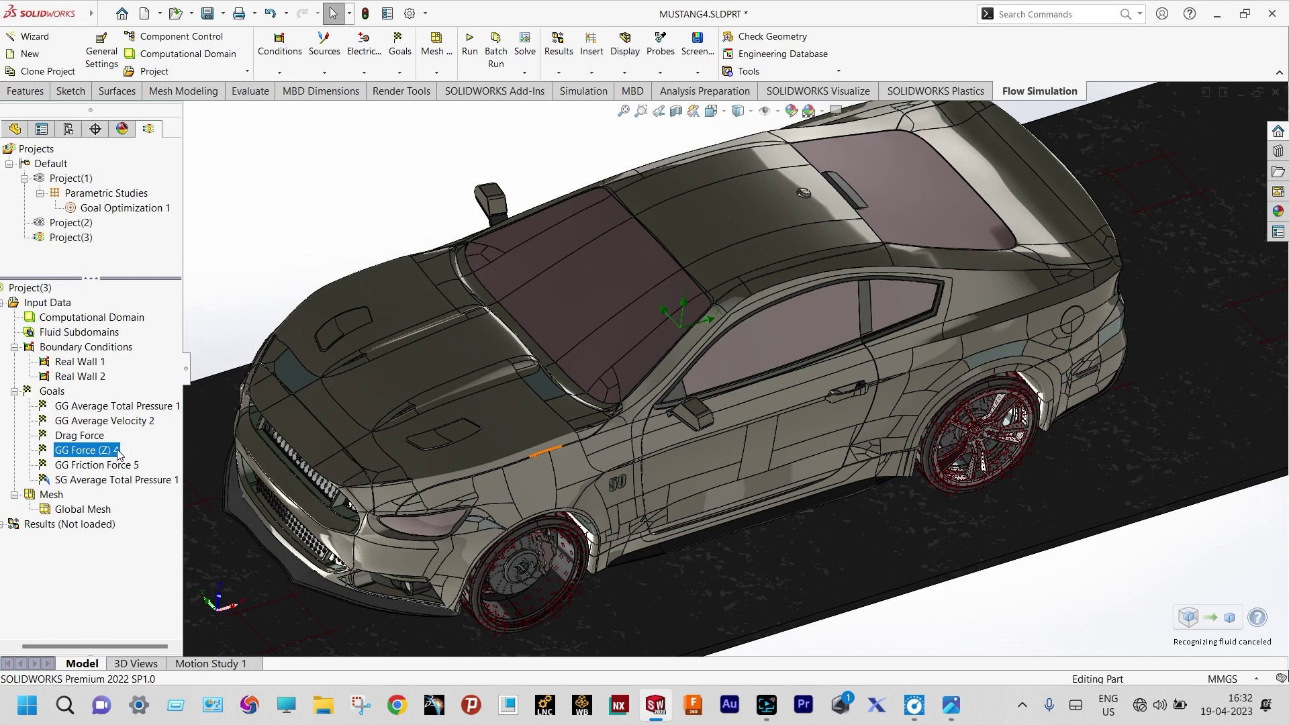
{"action": "left_click", "coordinate": [118, 455]}
{"action": "type", "text": "Lift Force"}
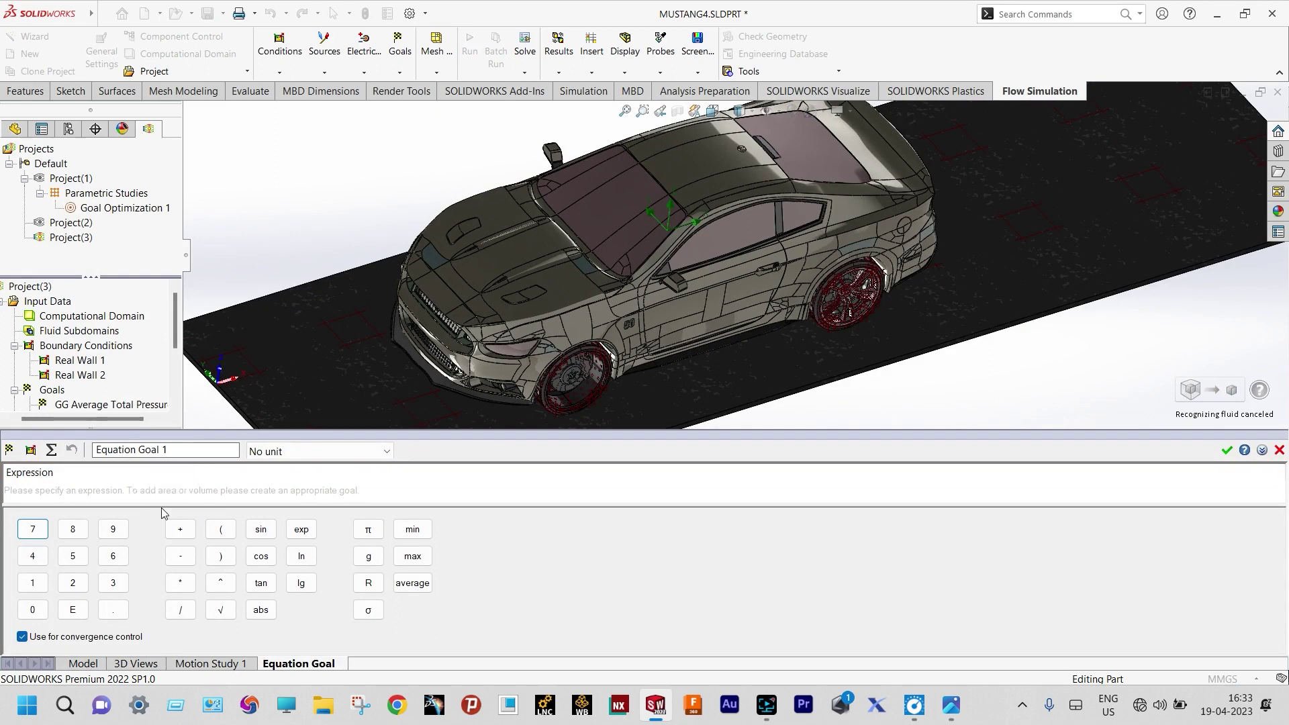
Begin the equation goal's expression with the numerator abs((2*{Drag Force}), using the Drag Force goal
{"action": "left_click", "coordinate": [261, 609]}
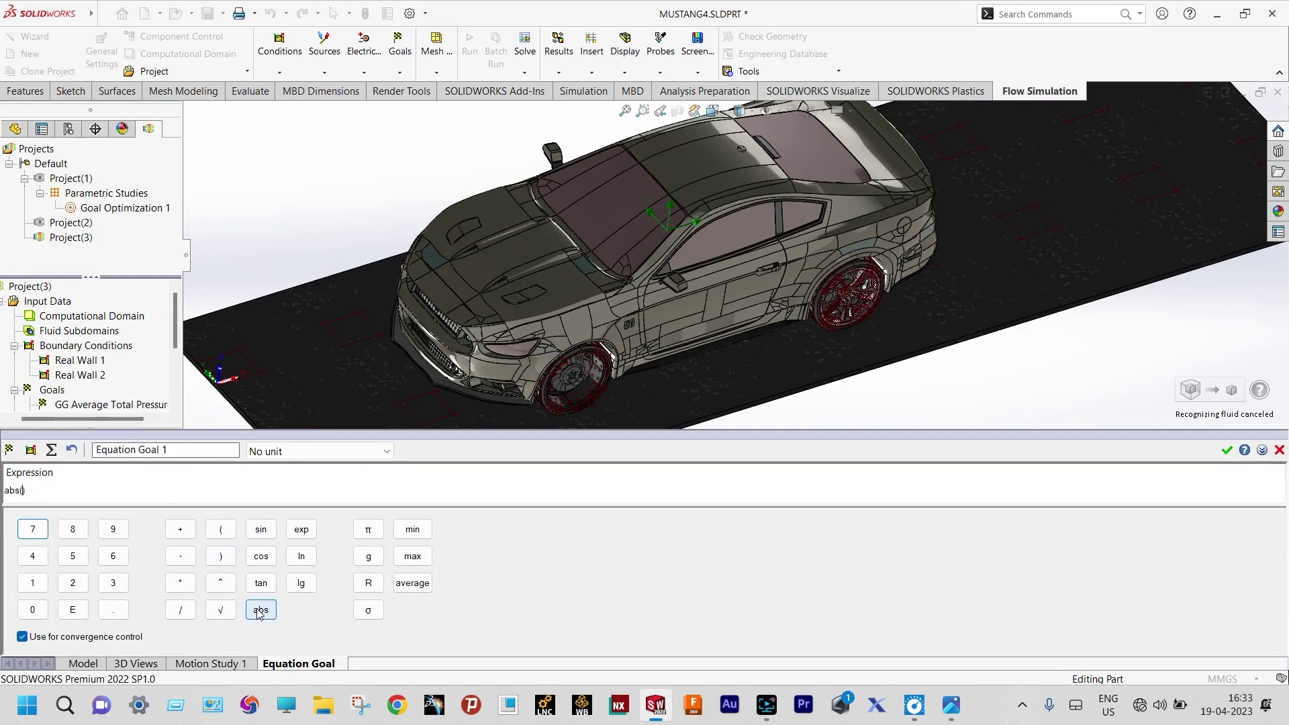
{"action": "left_click", "coordinate": [221, 530]}
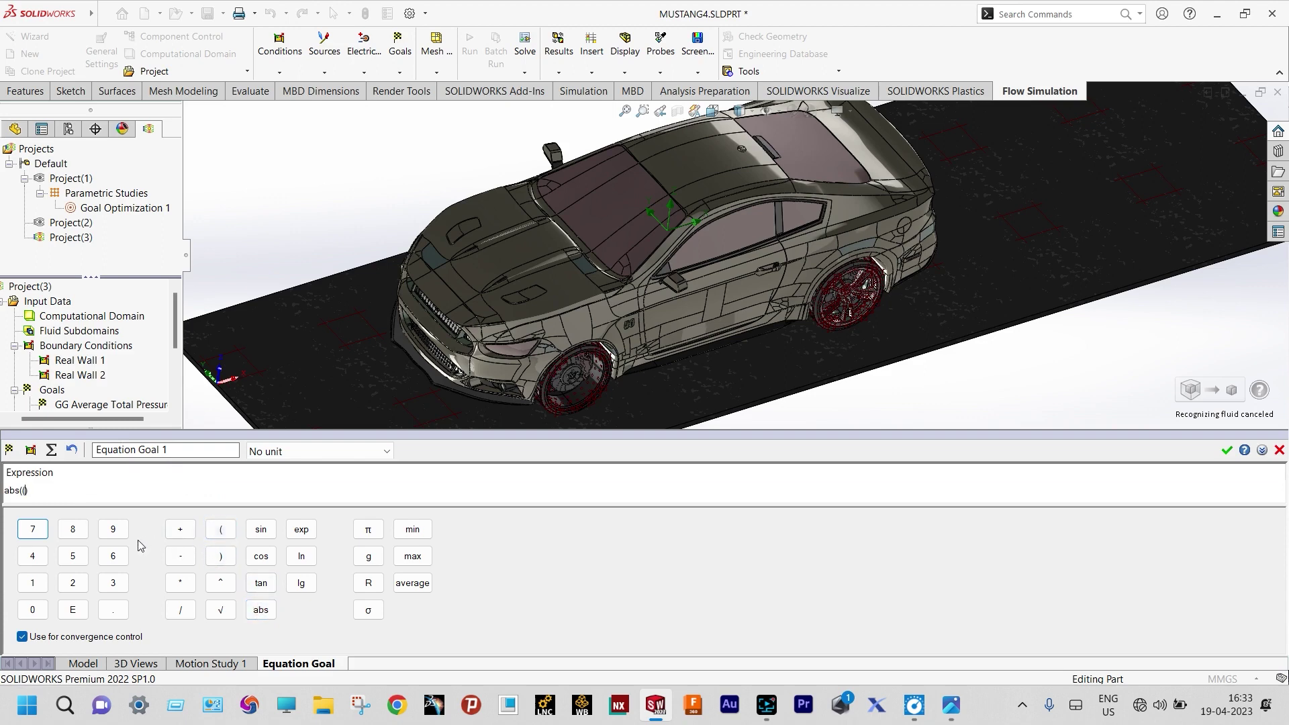
{"action": "left_click", "coordinate": [76, 586]}
{"action": "left_click", "coordinate": [181, 581]}
{"action": "left_click", "coordinate": [31, 450]}
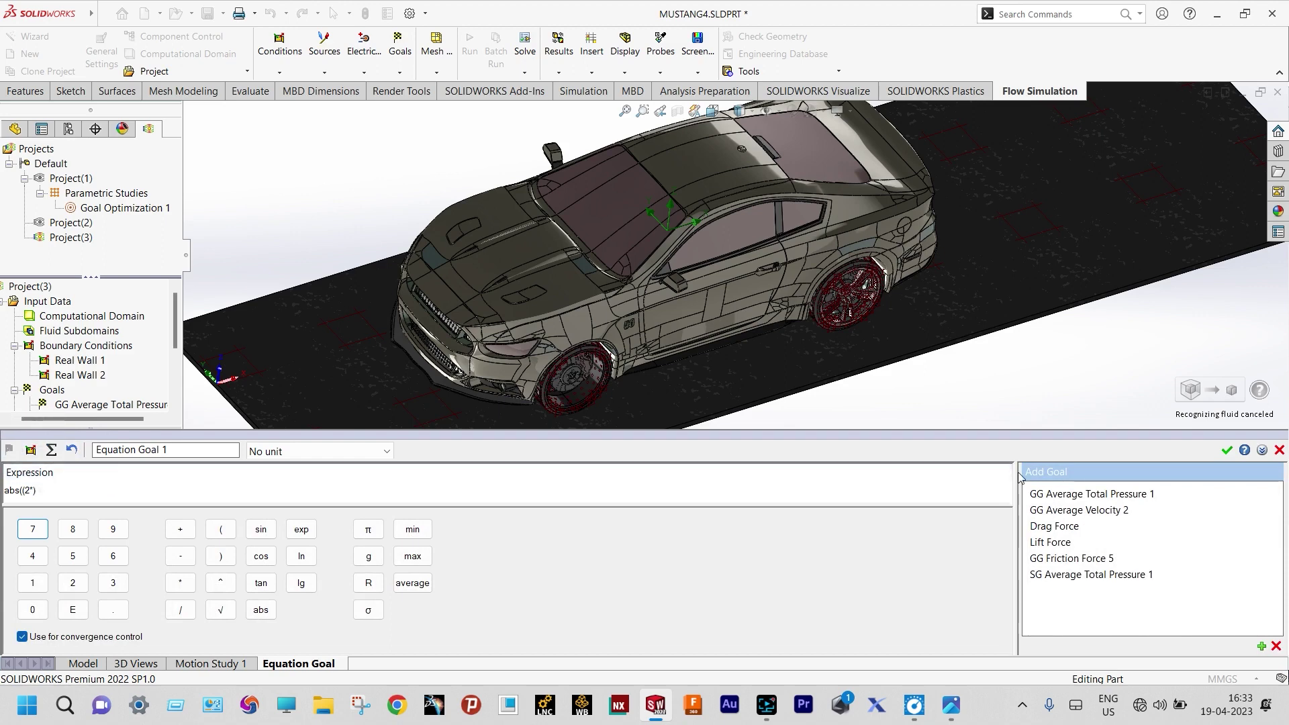
{"action": "left_click", "coordinate": [1051, 527]}
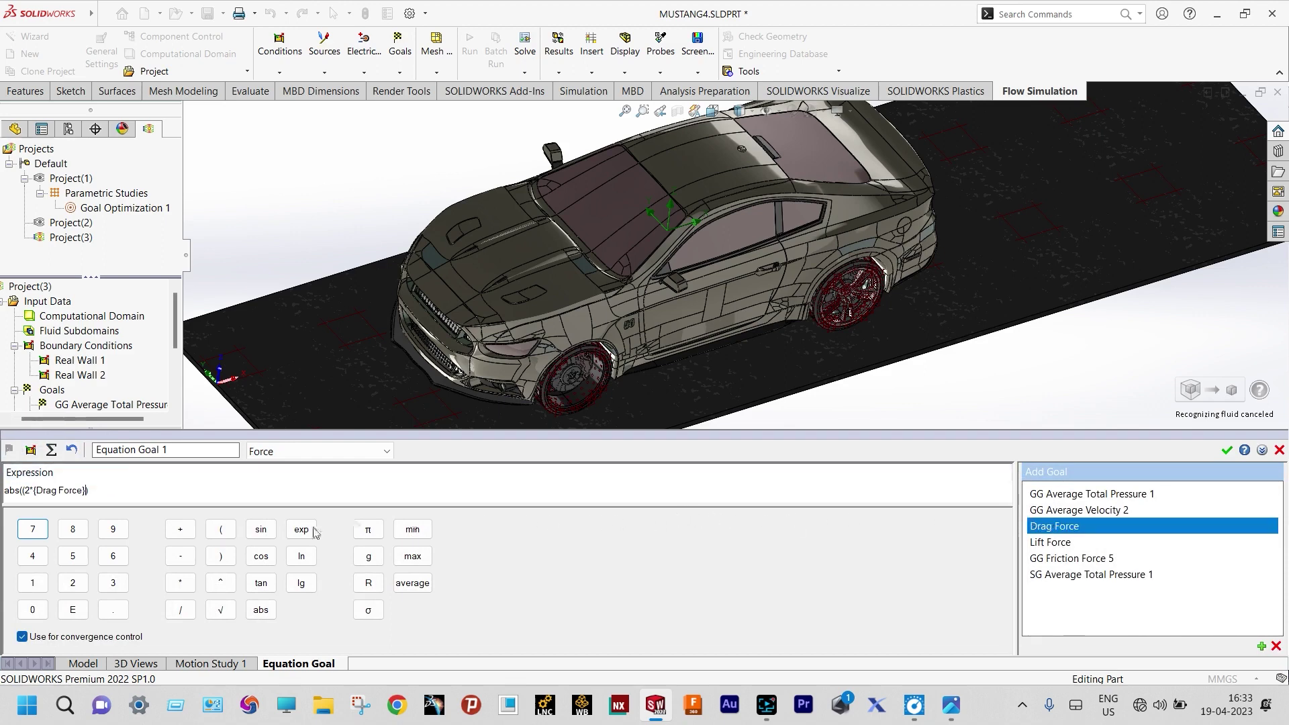
{"action": "left_click", "coordinate": [222, 554]}
{"action": "left_click", "coordinate": [222, 555]}
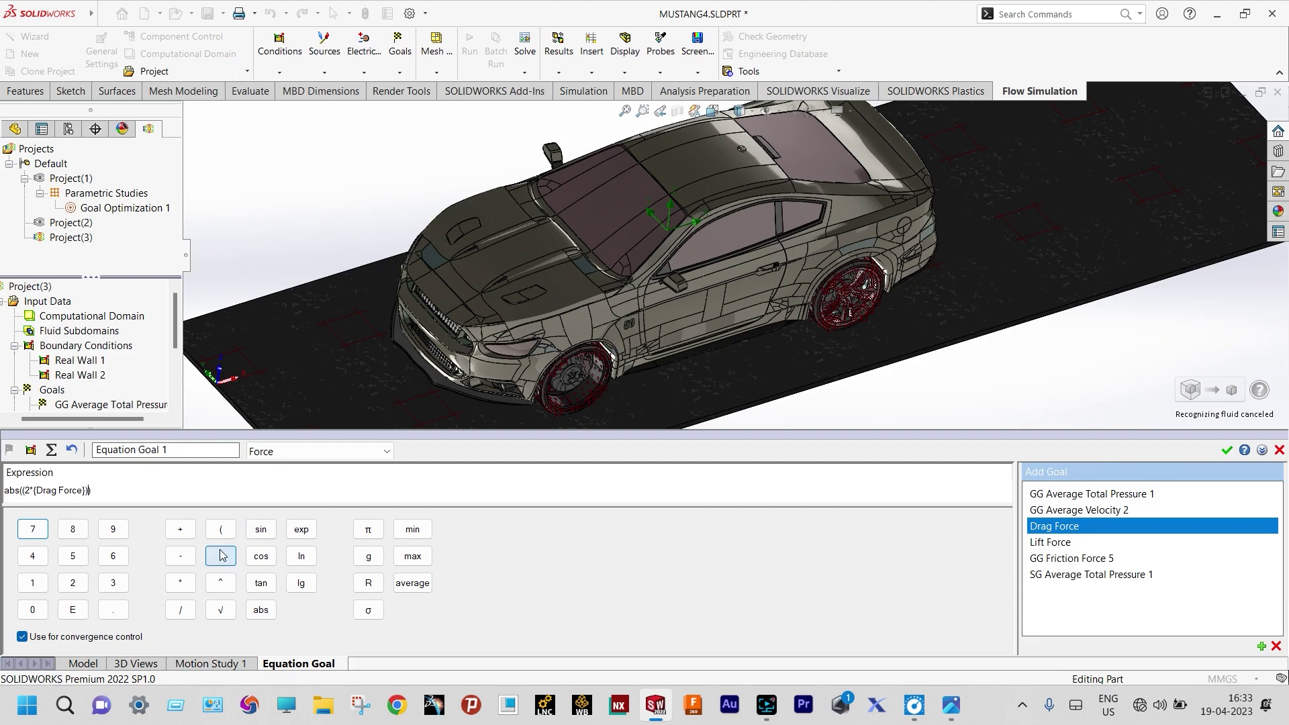
Divide the expression by an opening bracket containing the air density 1.225 multiplied by the velocity term 50^2
{"action": "left_click", "coordinate": [181, 613]}
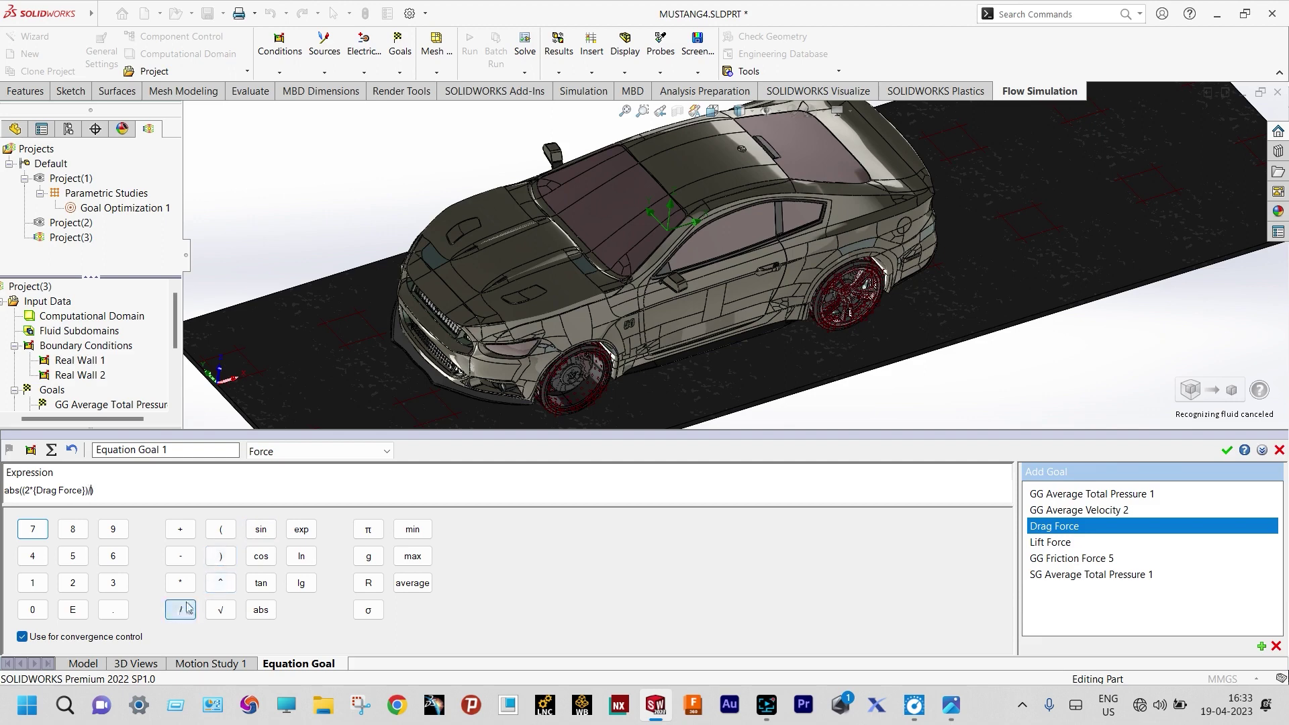
{"action": "left_click", "coordinate": [223, 533]}
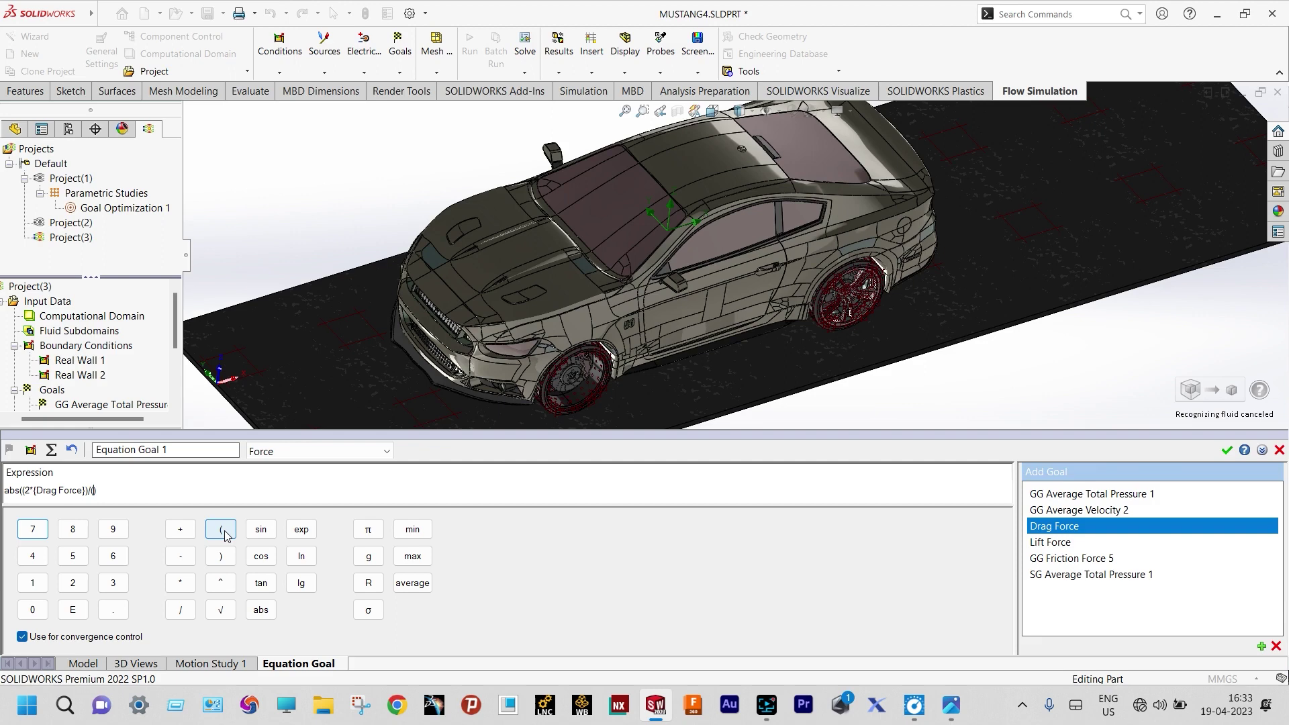
{"action": "left_click", "coordinate": [32, 583]}
{"action": "left_click", "coordinate": [112, 609]}
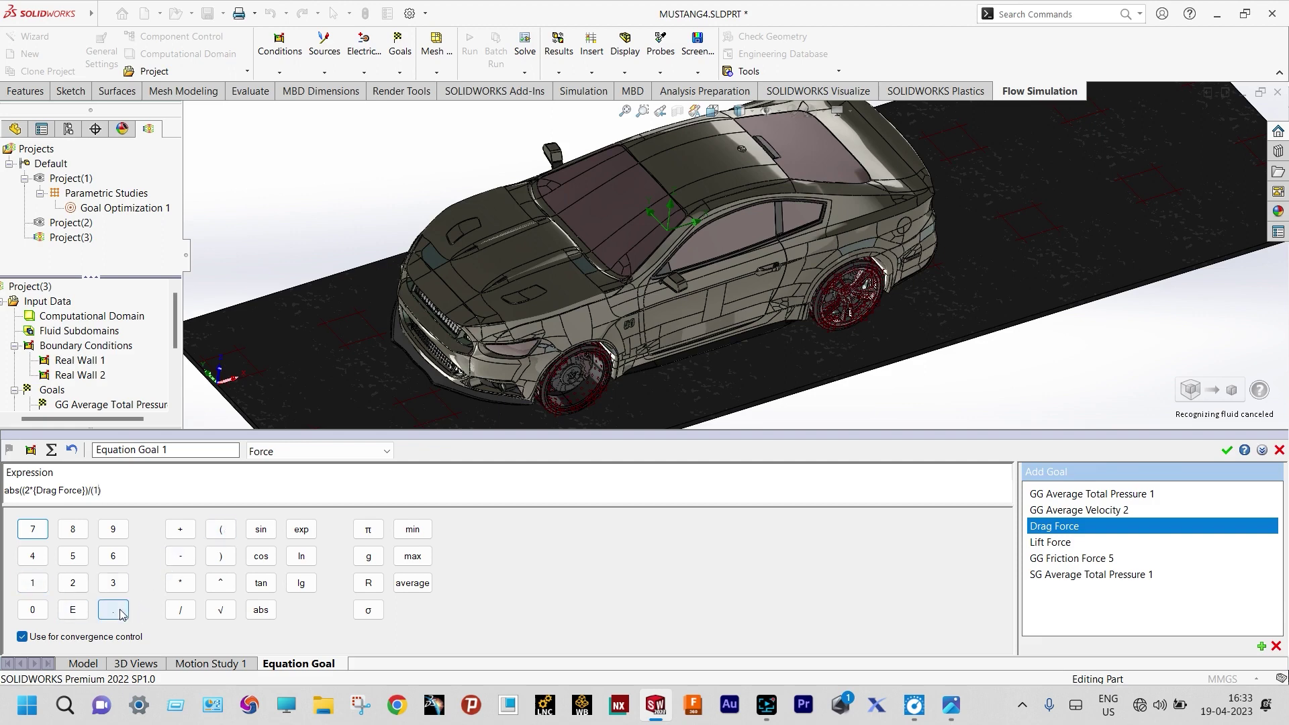
{"action": "left_click", "coordinate": [76, 585]}
{"action": "left_click", "coordinate": [76, 585]}
{"action": "left_click", "coordinate": [76, 558]}
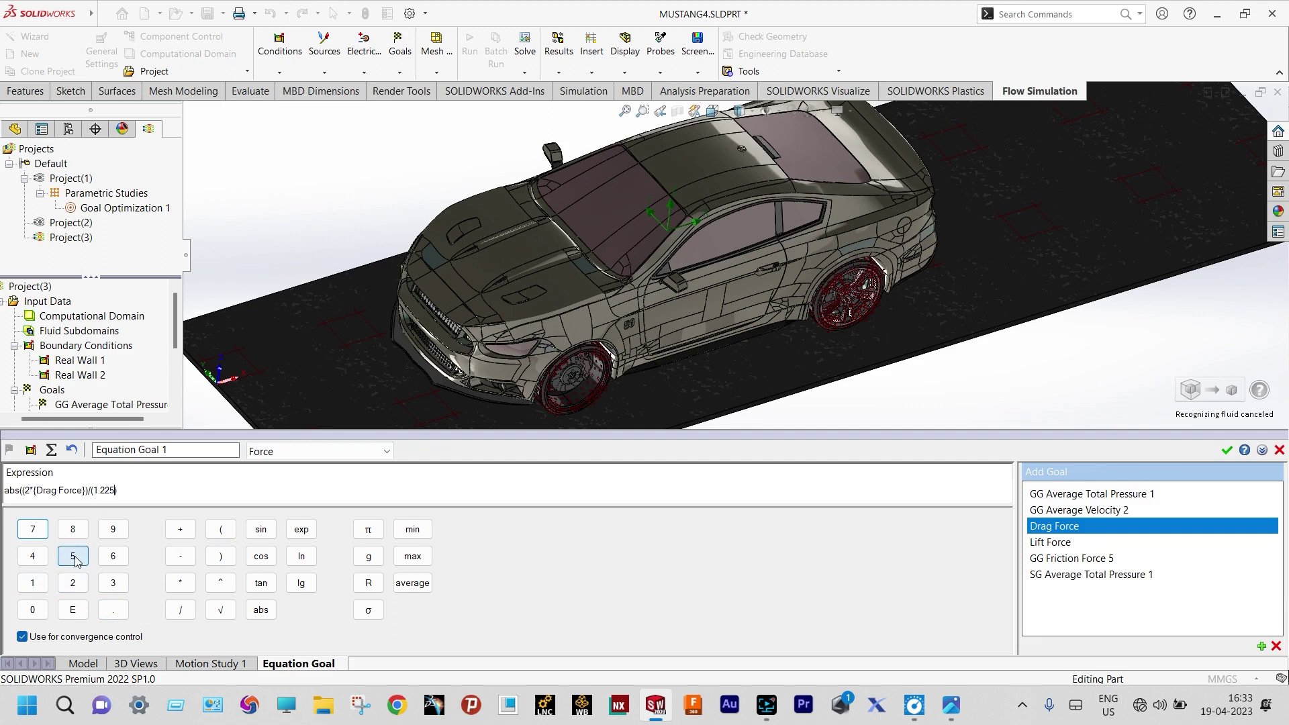
{"action": "left_click", "coordinate": [181, 582]}
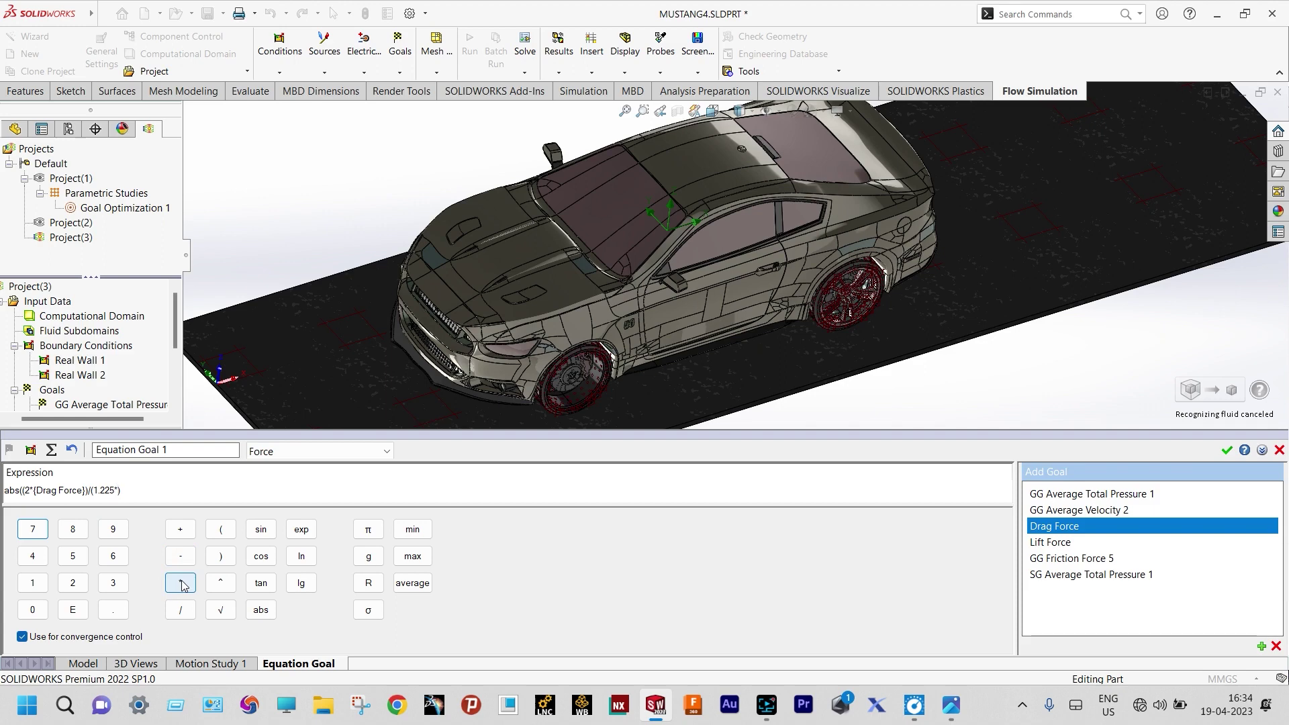
{"action": "left_click", "coordinate": [74, 557]}
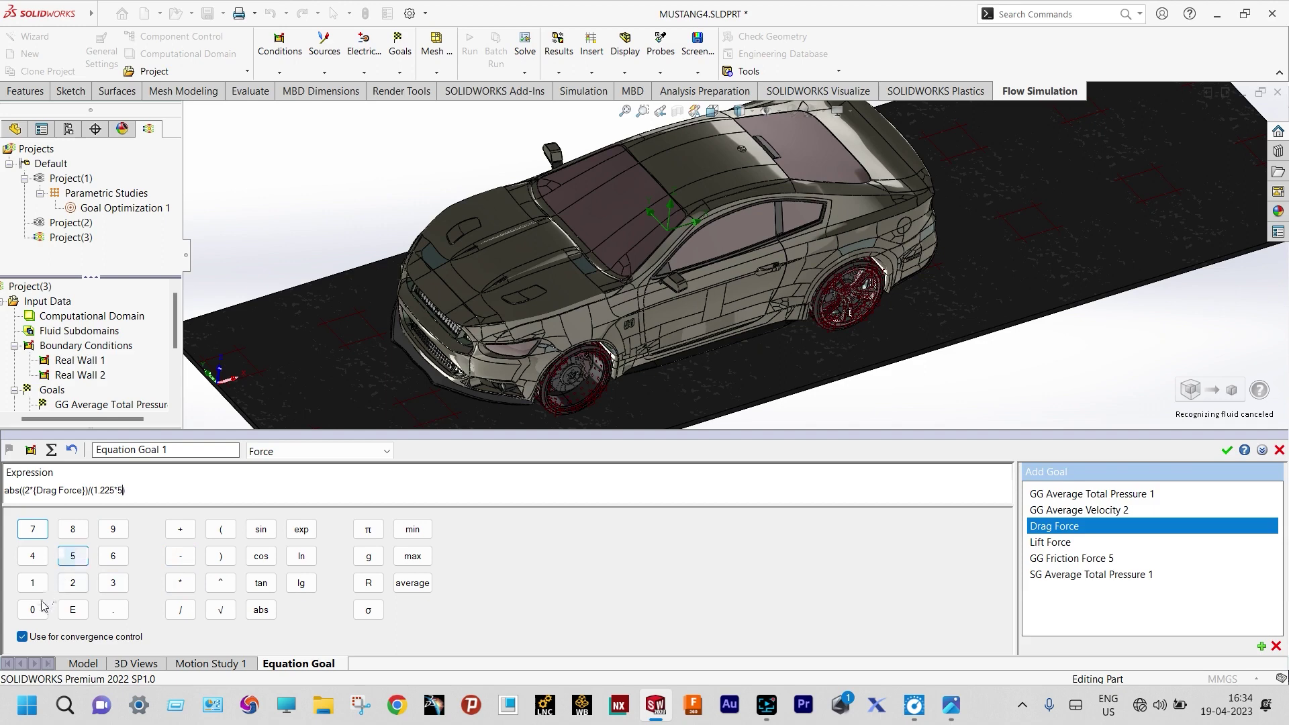
{"action": "left_click", "coordinate": [32, 609]}
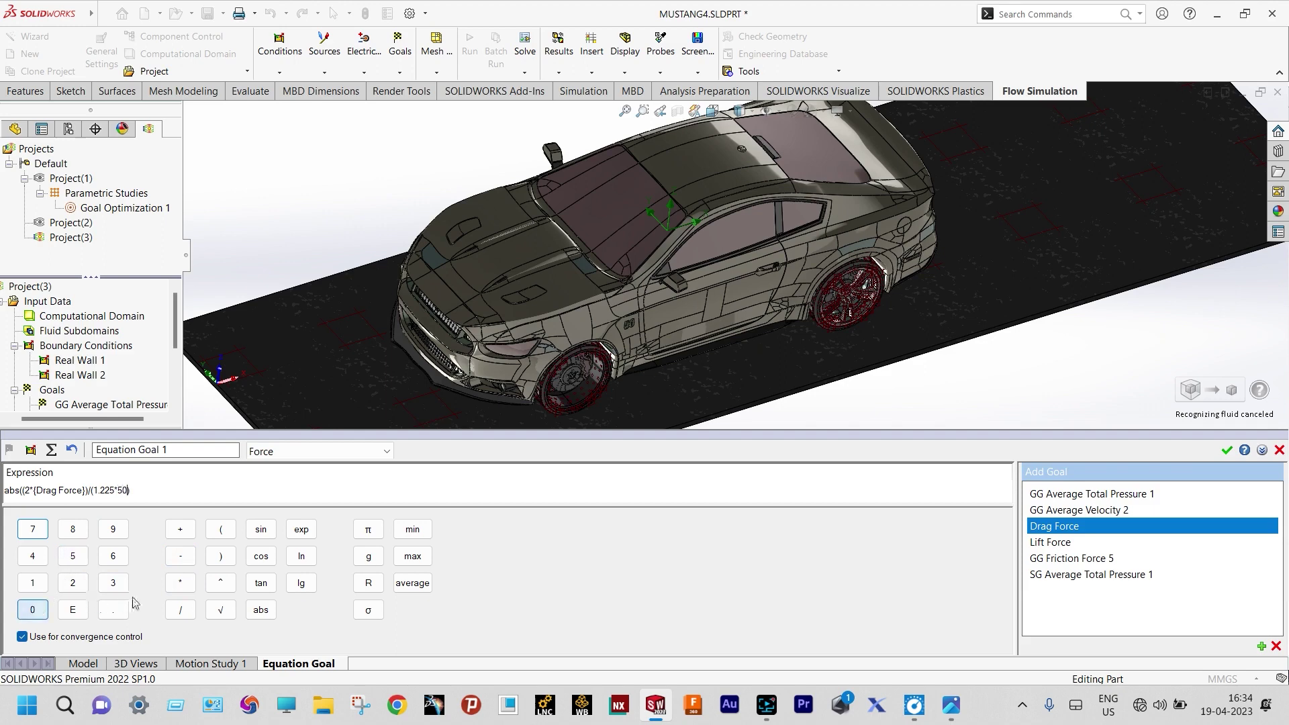
{"action": "left_click", "coordinate": [214, 582]}
{"action": "left_click", "coordinate": [74, 584]}
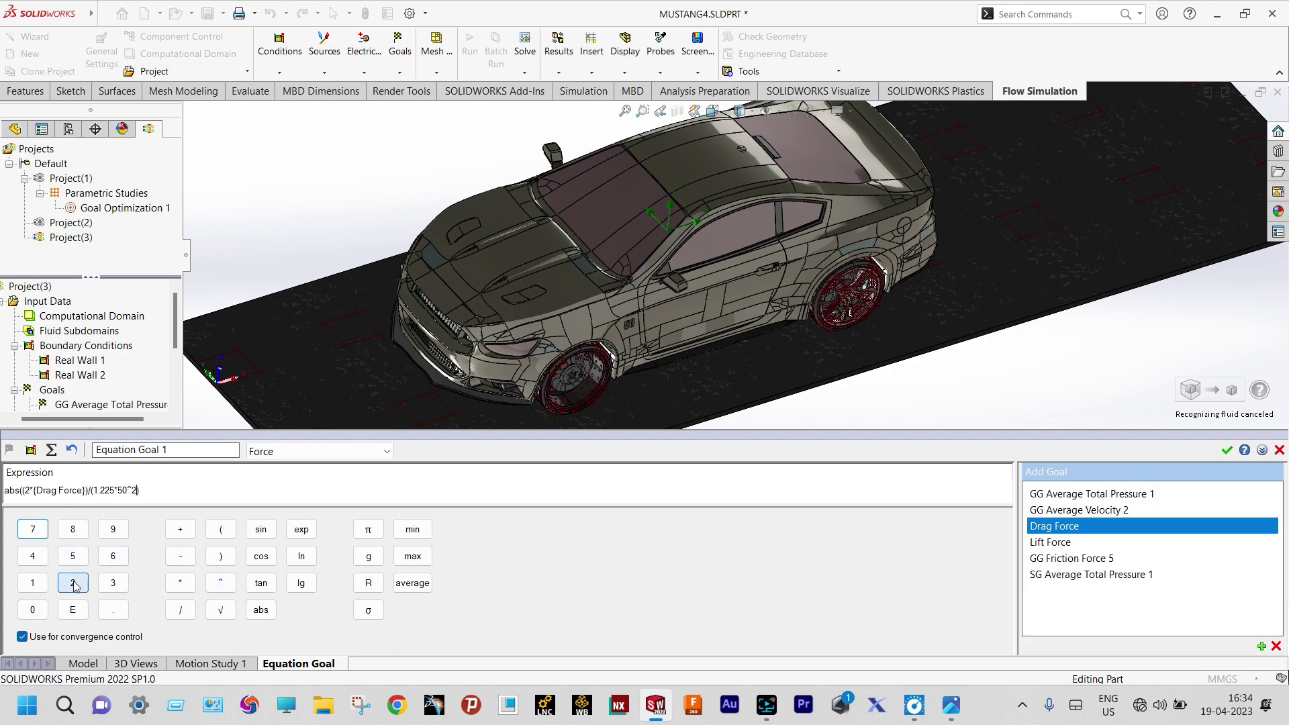
Multiply the denominator by the area 2.4, close the brackets and confirm the equation goal
{"action": "left_click", "coordinate": [183, 583]}
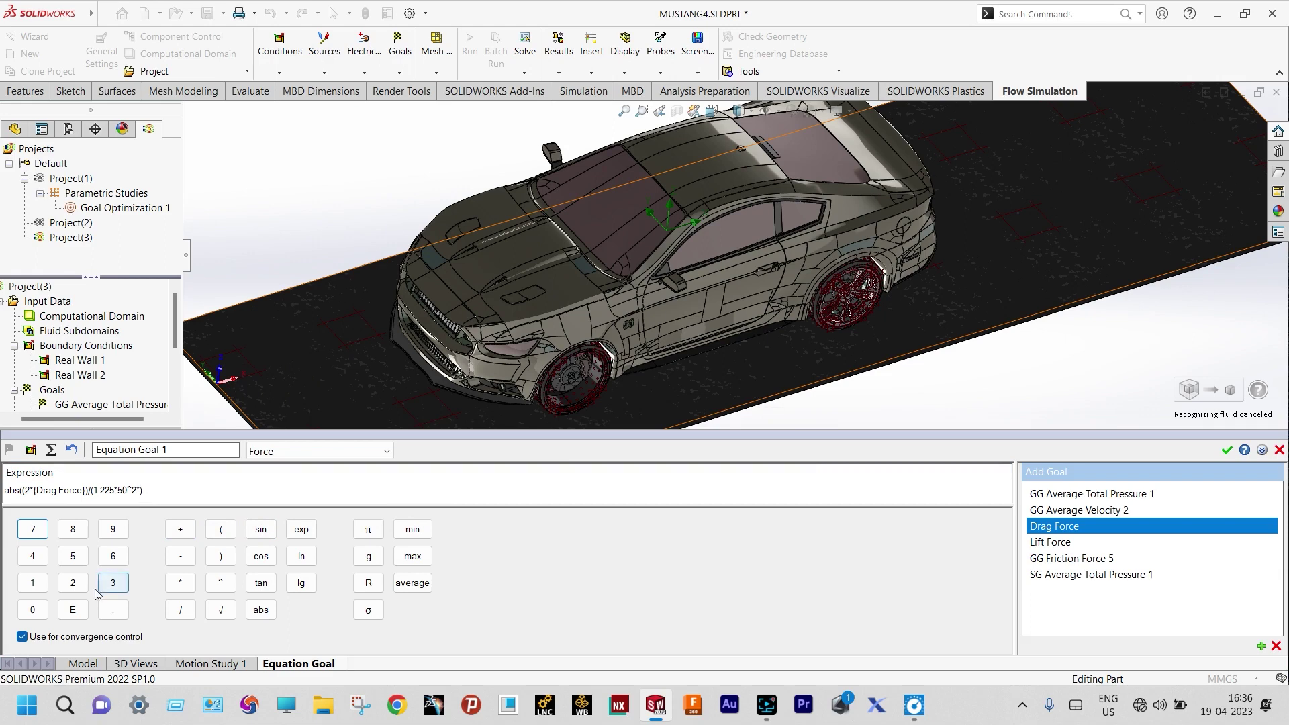
{"action": "left_click", "coordinate": [72, 583]}
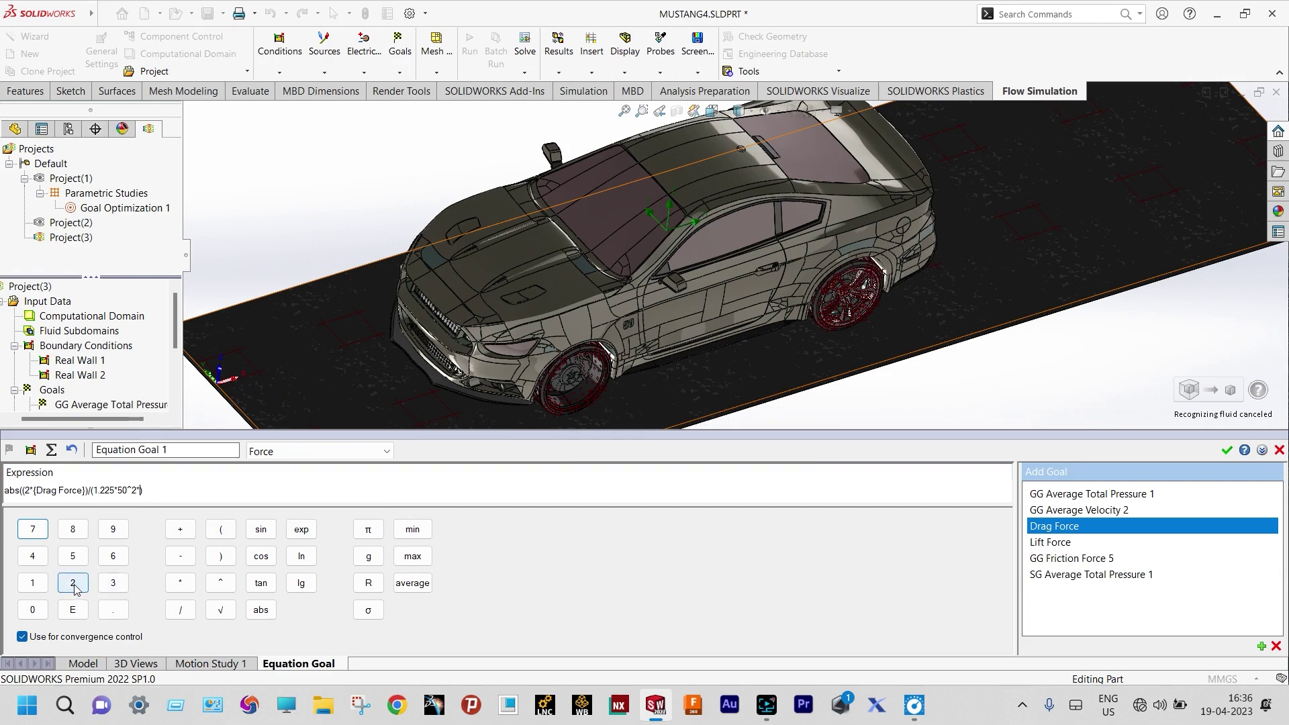
{"action": "left_click", "coordinate": [115, 608]}
{"action": "left_click", "coordinate": [32, 555]}
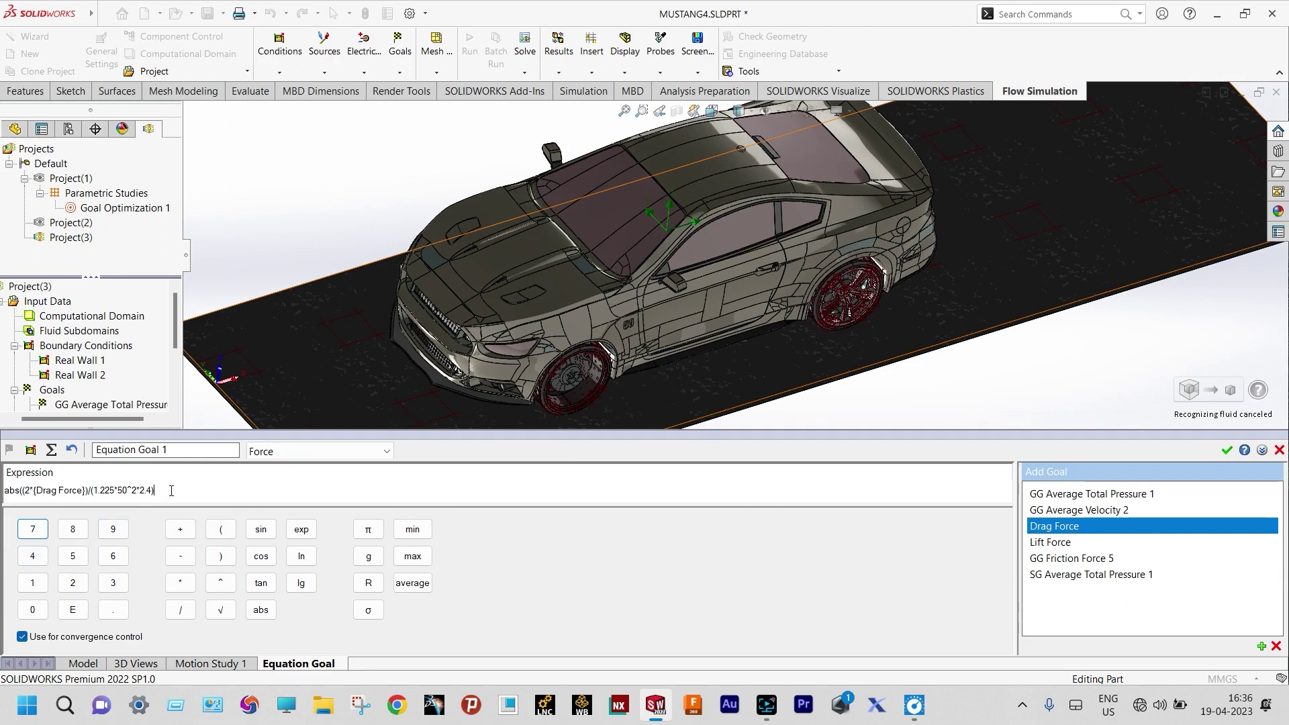
{"action": "left_click", "coordinate": [220, 556]}
{"action": "left_click", "coordinate": [1227, 454]}
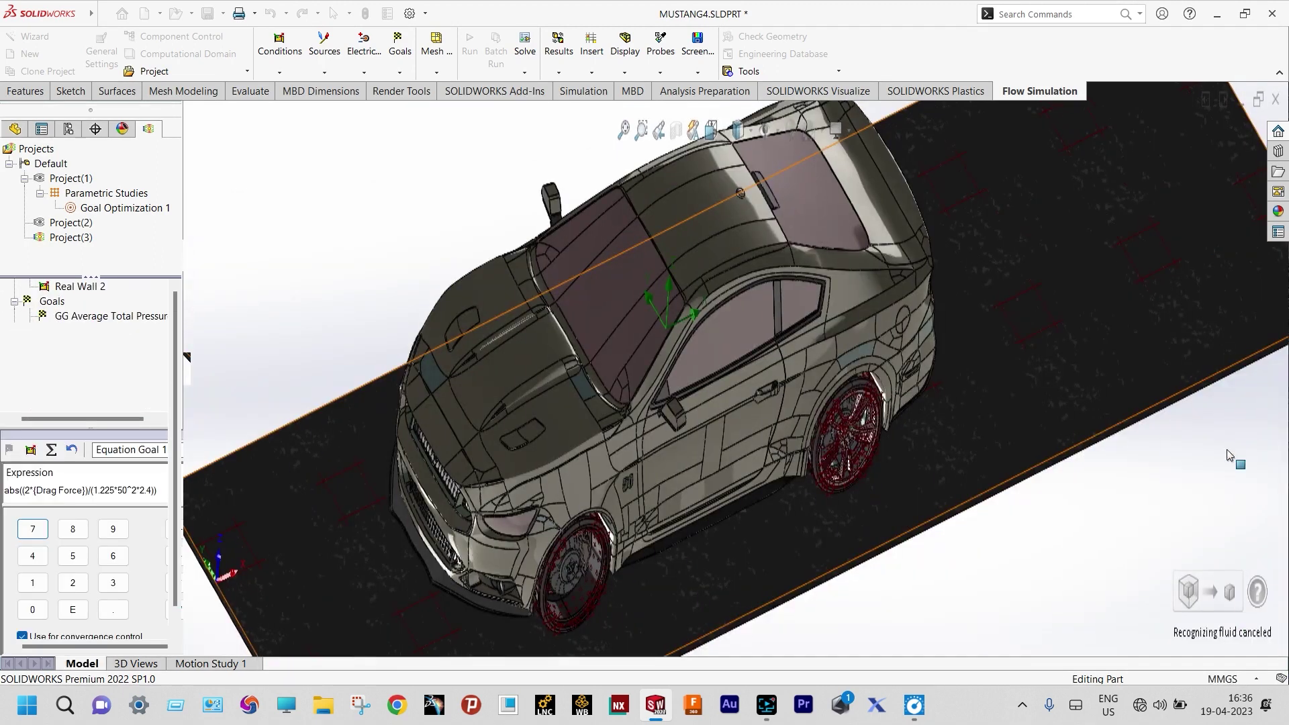
{"action": "scroll", "coordinate": [221, 474], "scroll_direction": "down", "scroll_amount": 2}
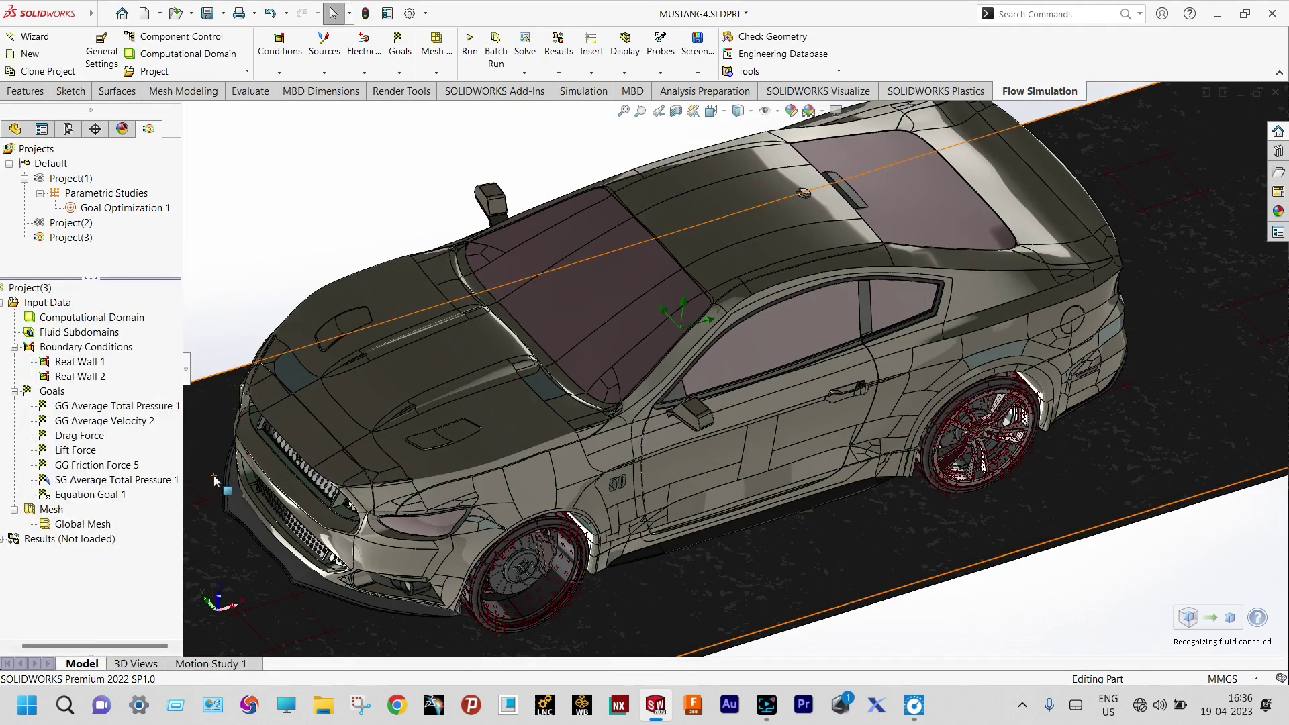
Rename the new equation goal as Coefficient of drag
{"action": "left_click", "coordinate": [123, 497]}
{"action": "left_click", "coordinate": [123, 497]}
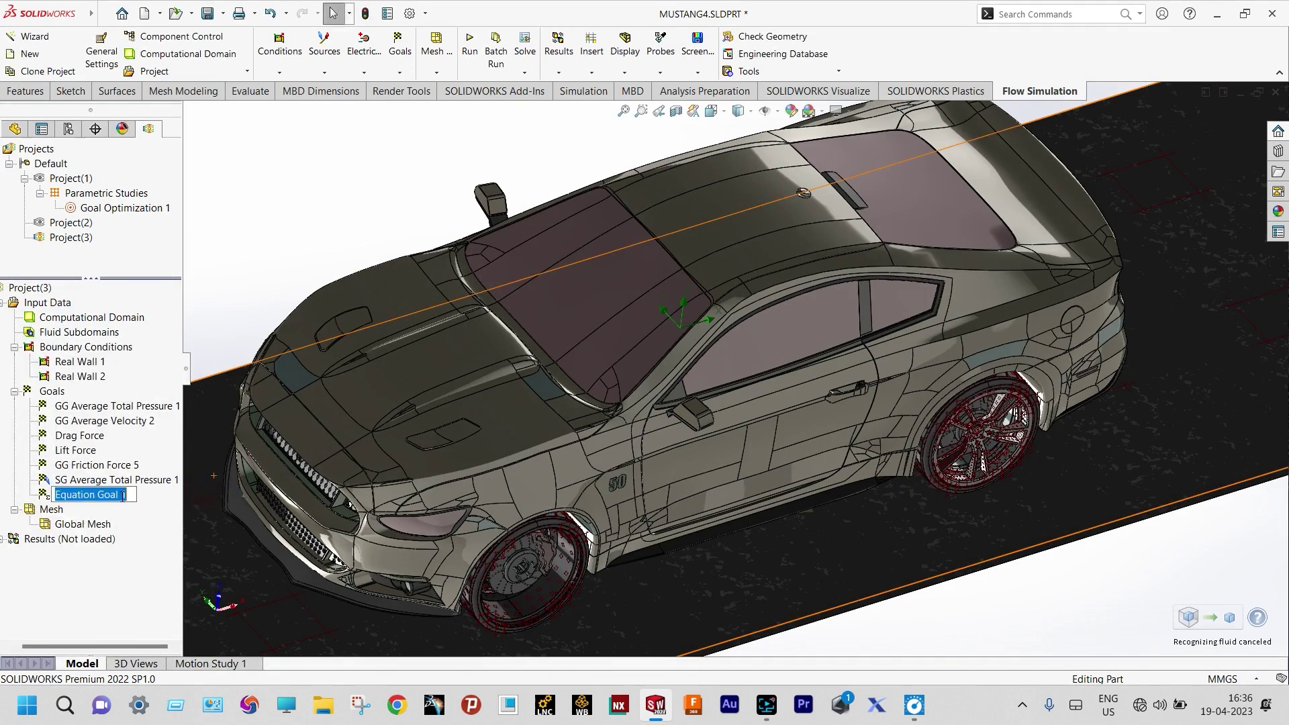
{"action": "type", "text": "Coefficient of drag"}
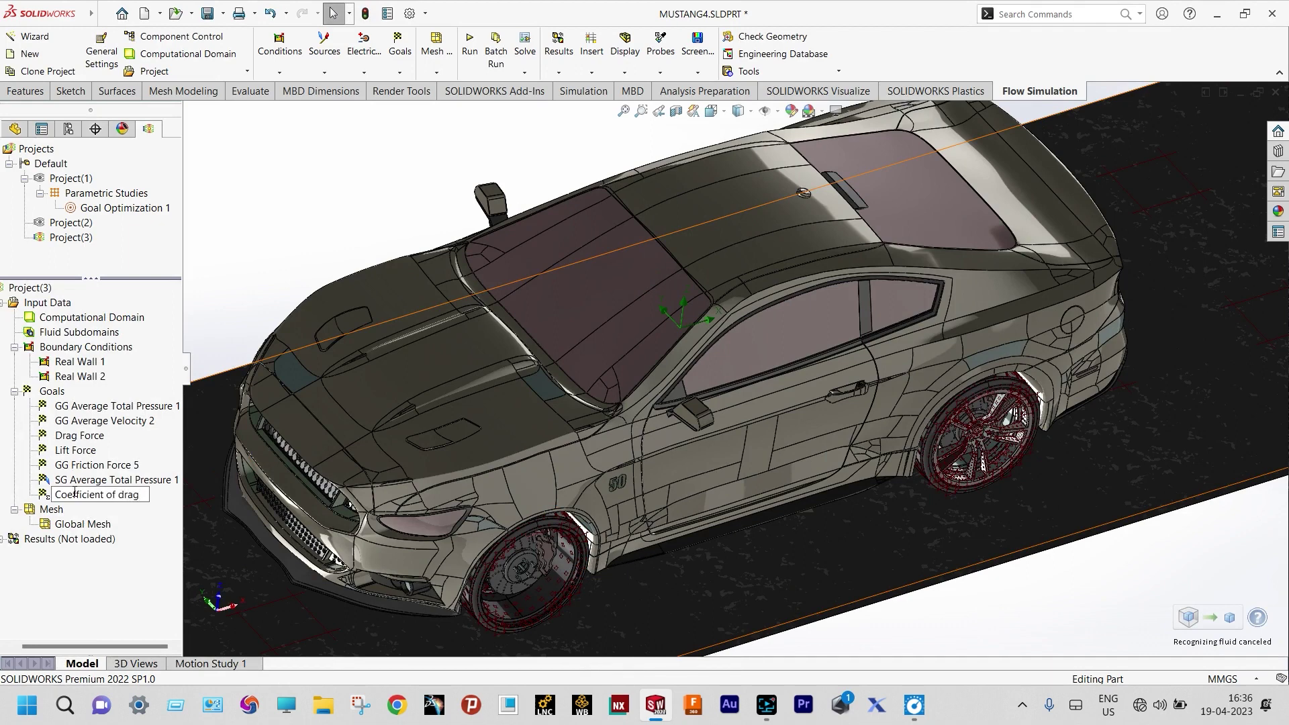
{"action": "key", "text": "Return"}
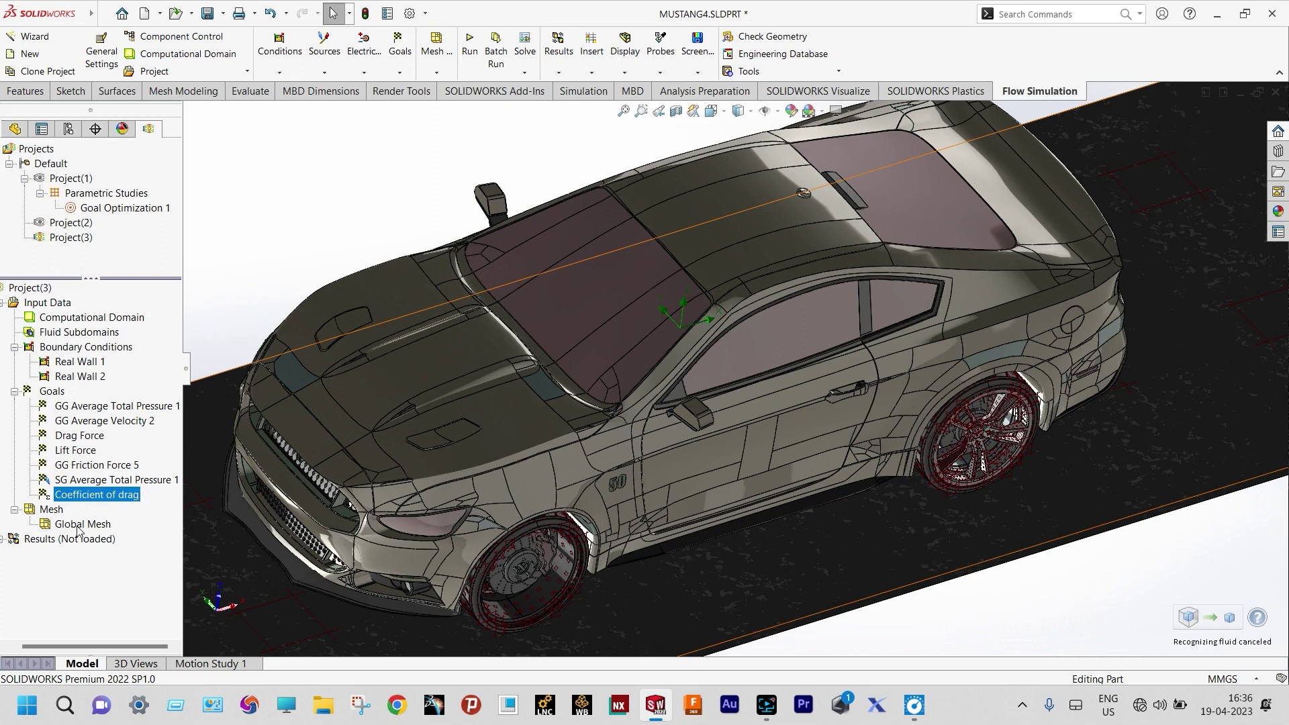
Open the global mesh settings for the project and switch the mesh type to Manual
{"action": "left_click", "coordinate": [61, 513]}
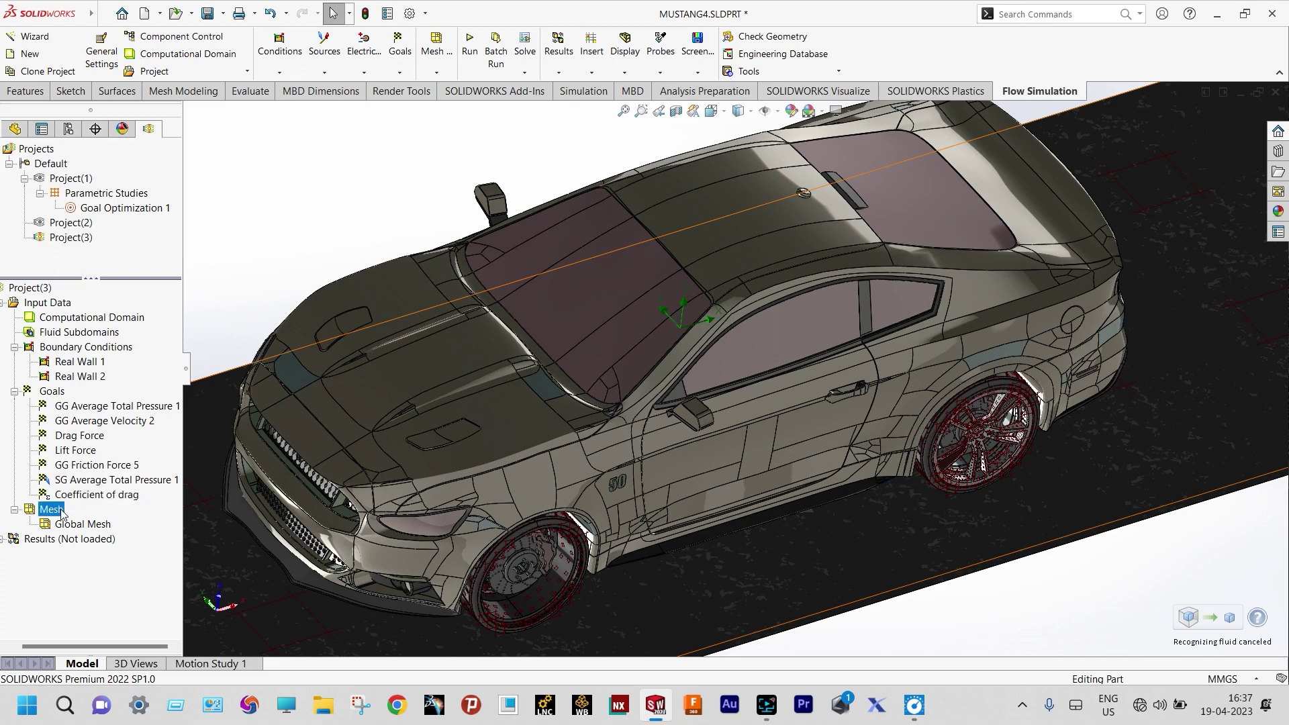
{"action": "right_click", "coordinate": [61, 512]}
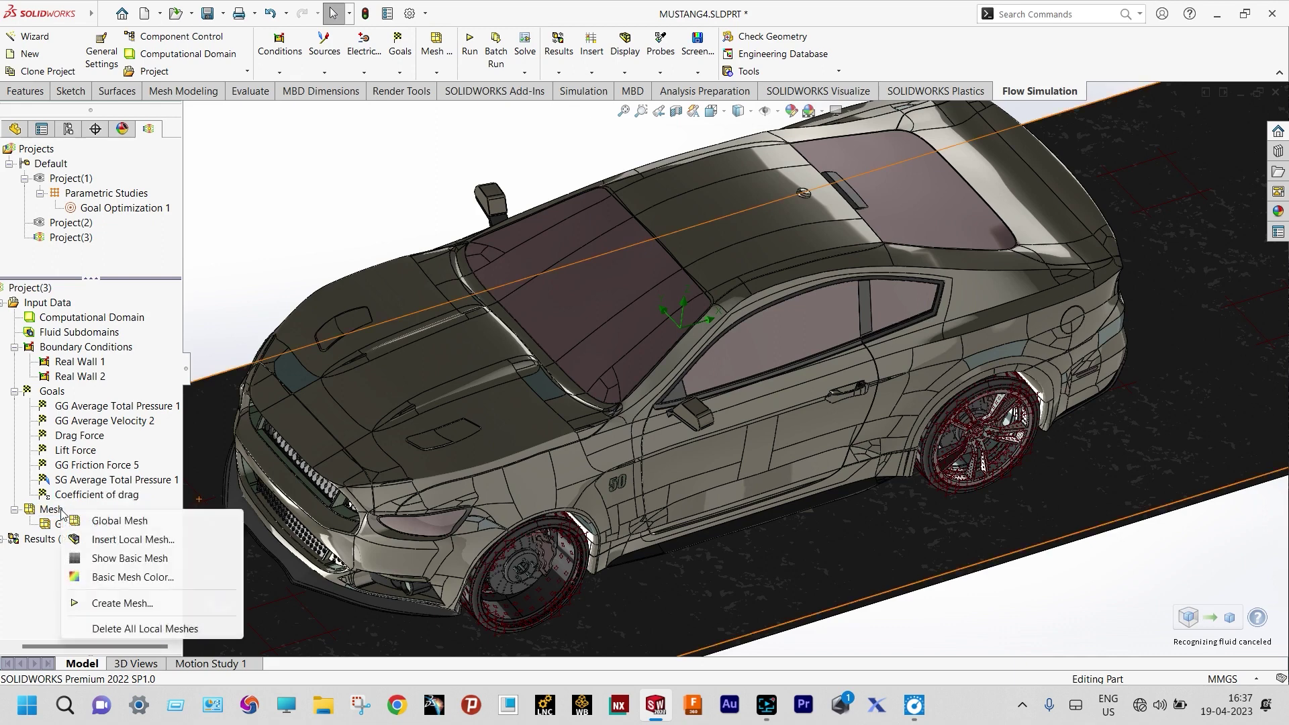
{"action": "left_click", "coordinate": [126, 526]}
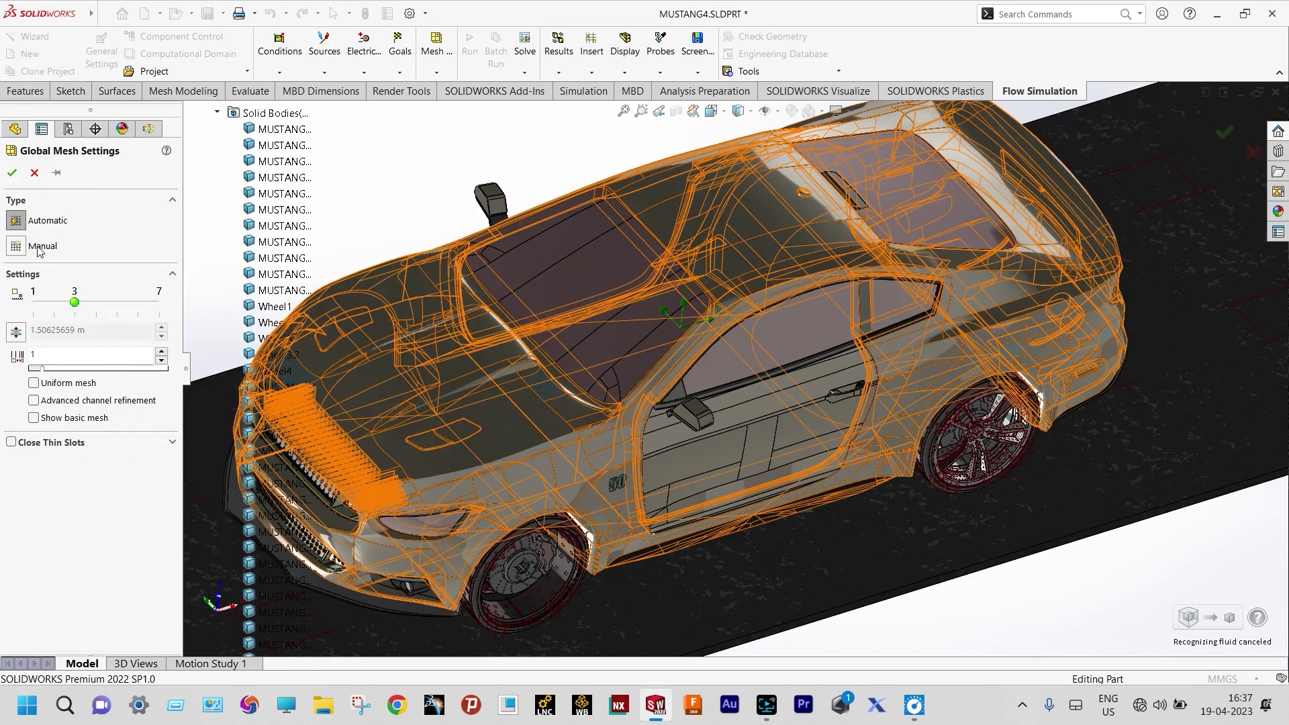
{"action": "left_click", "coordinate": [39, 247]}
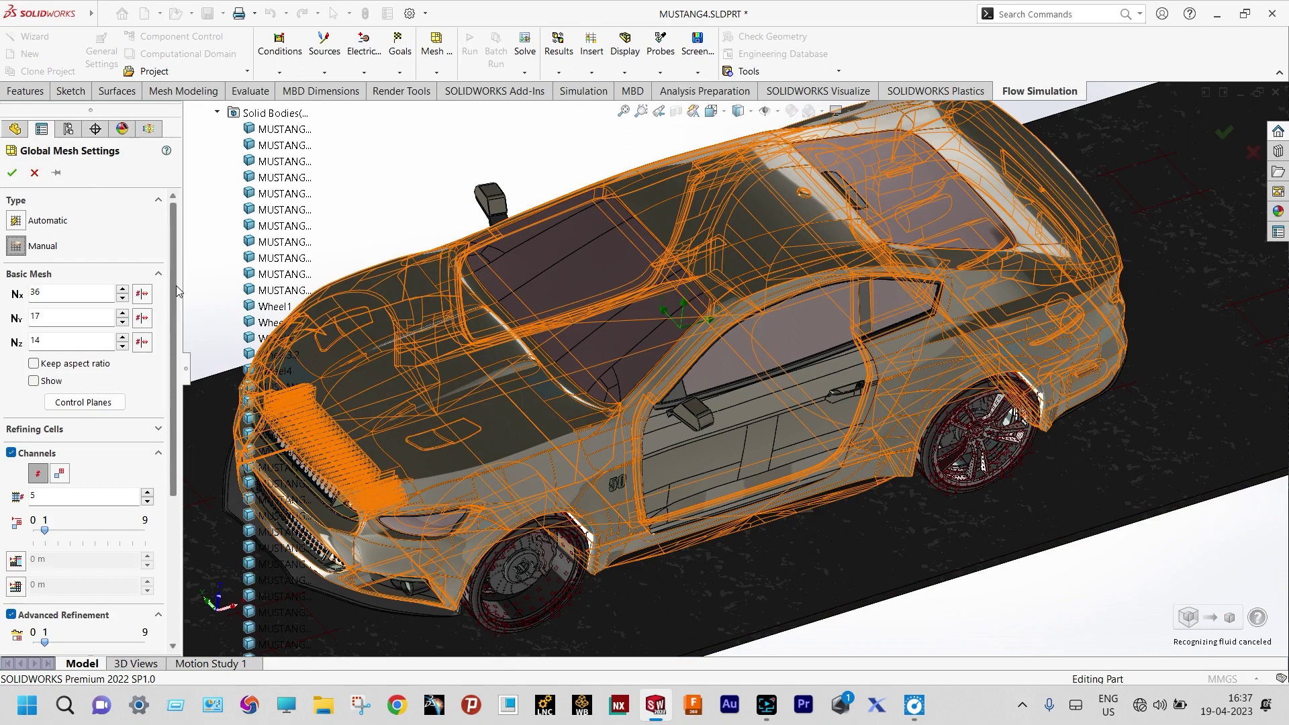
Enable the refinement level display on the global mesh, set its level to 4 and confirm the mesh settings
{"action": "scroll", "coordinate": [175, 285], "scroll_direction": "down", "scroll_amount": 5}
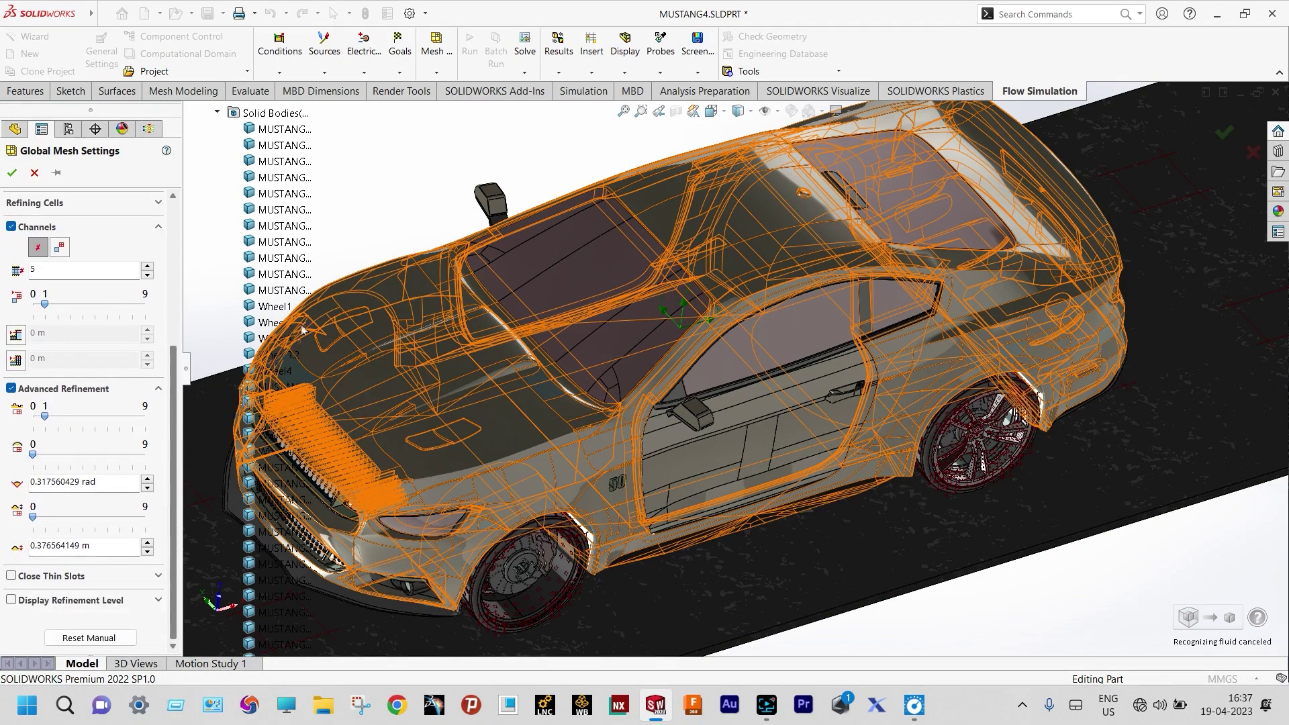
{"action": "left_click", "coordinate": [11, 599]}
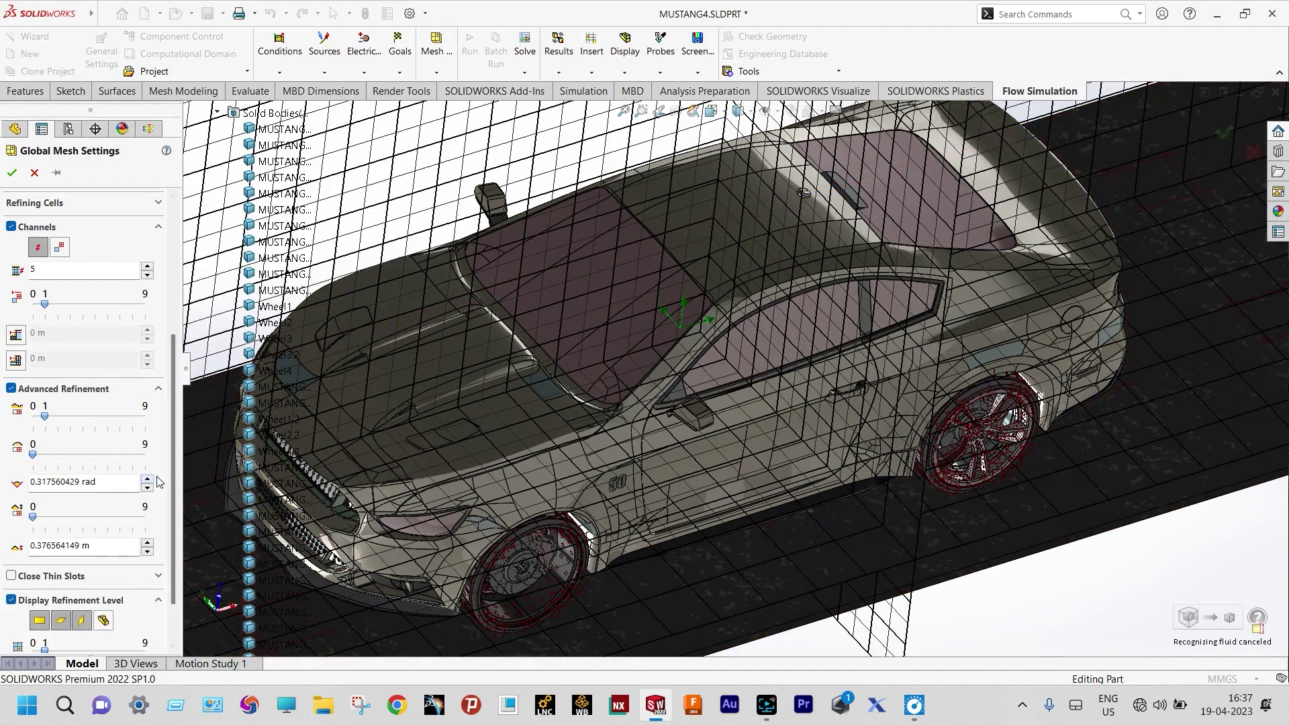
{"action": "scroll", "coordinate": [337, 465], "scroll_direction": "up", "scroll_amount": 3}
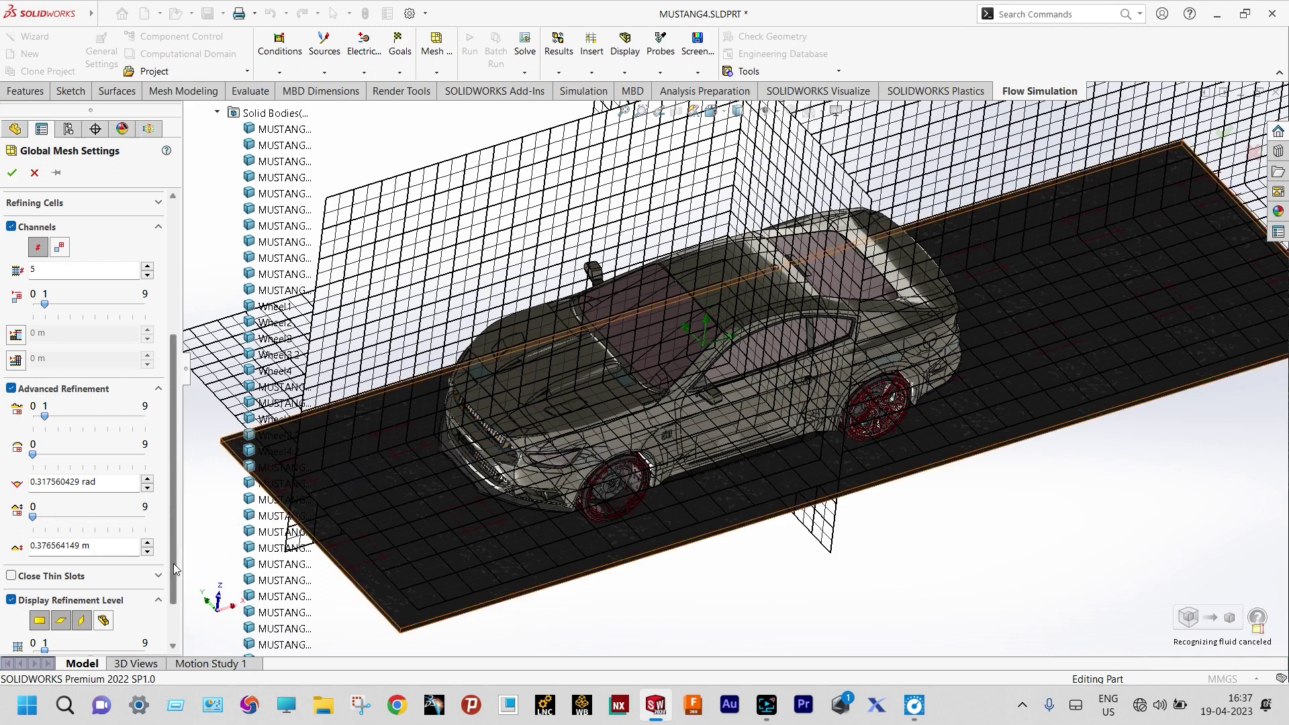
{"action": "scroll", "coordinate": [176, 568], "scroll_direction": "down", "scroll_amount": 3}
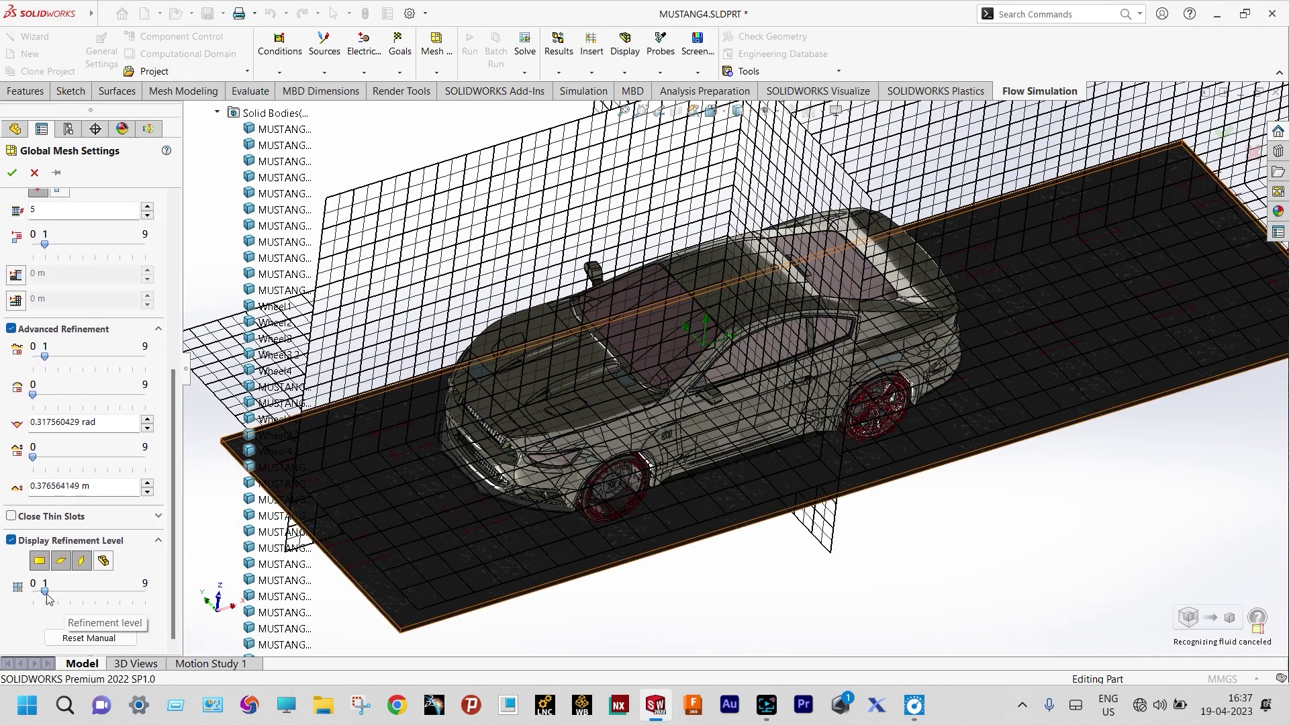
{"action": "left_click_drag", "start_coordinate": [48, 593], "coordinate": [82, 595]}
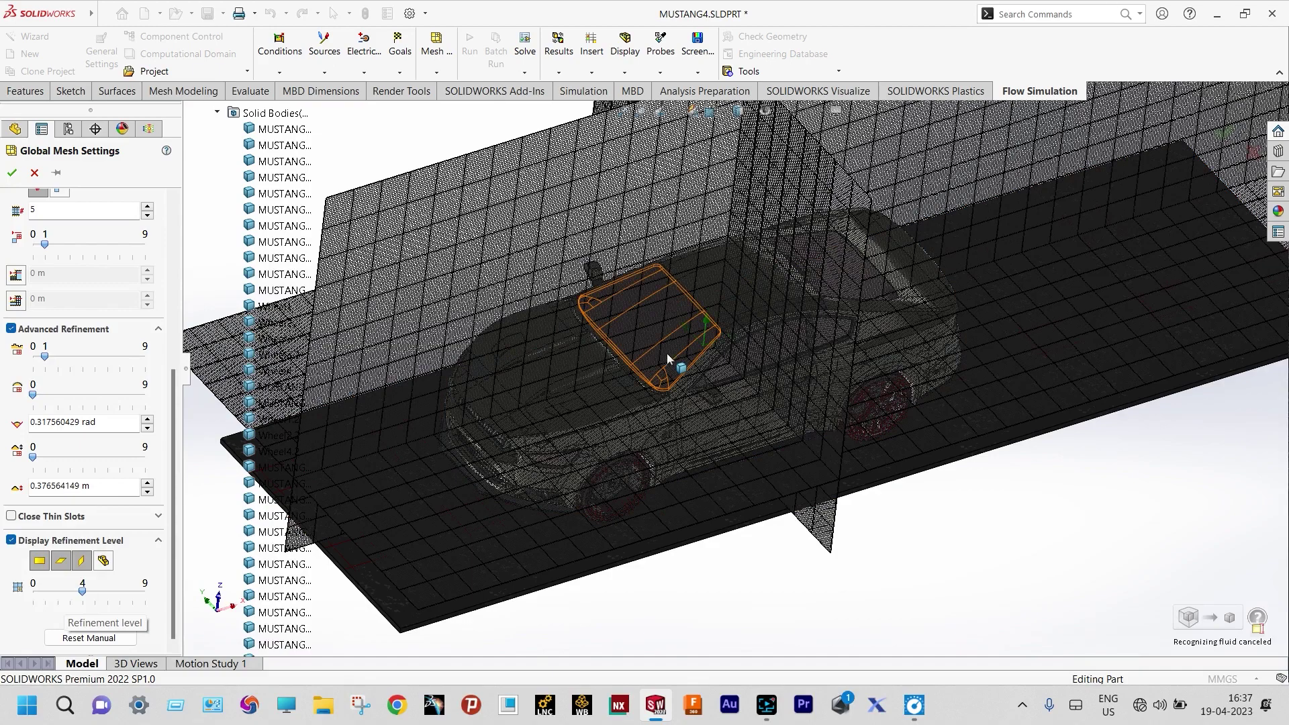
{"action": "scroll", "coordinate": [667, 353], "scroll_direction": "down", "scroll_amount": 3}
{"action": "scroll", "coordinate": [666, 353], "scroll_direction": "down", "scroll_amount": 2}
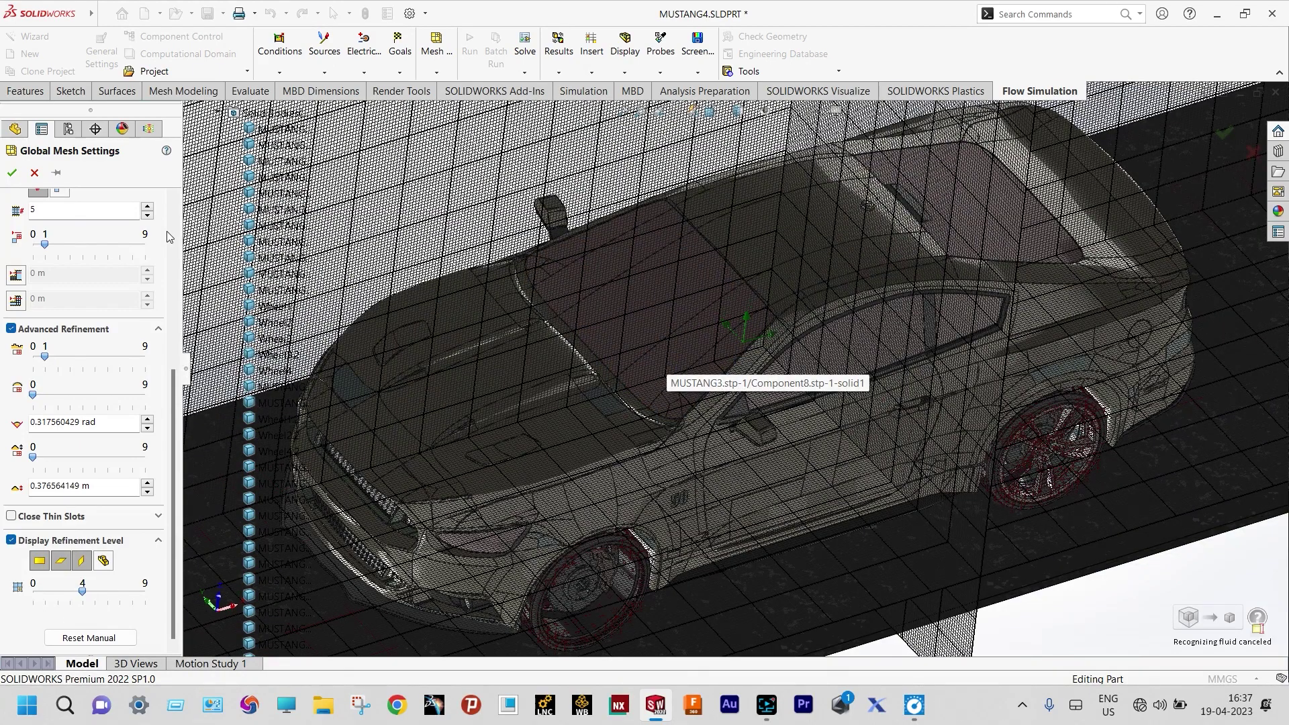
{"action": "left_click", "coordinate": [11, 174]}
{"action": "key", "text": "z"}
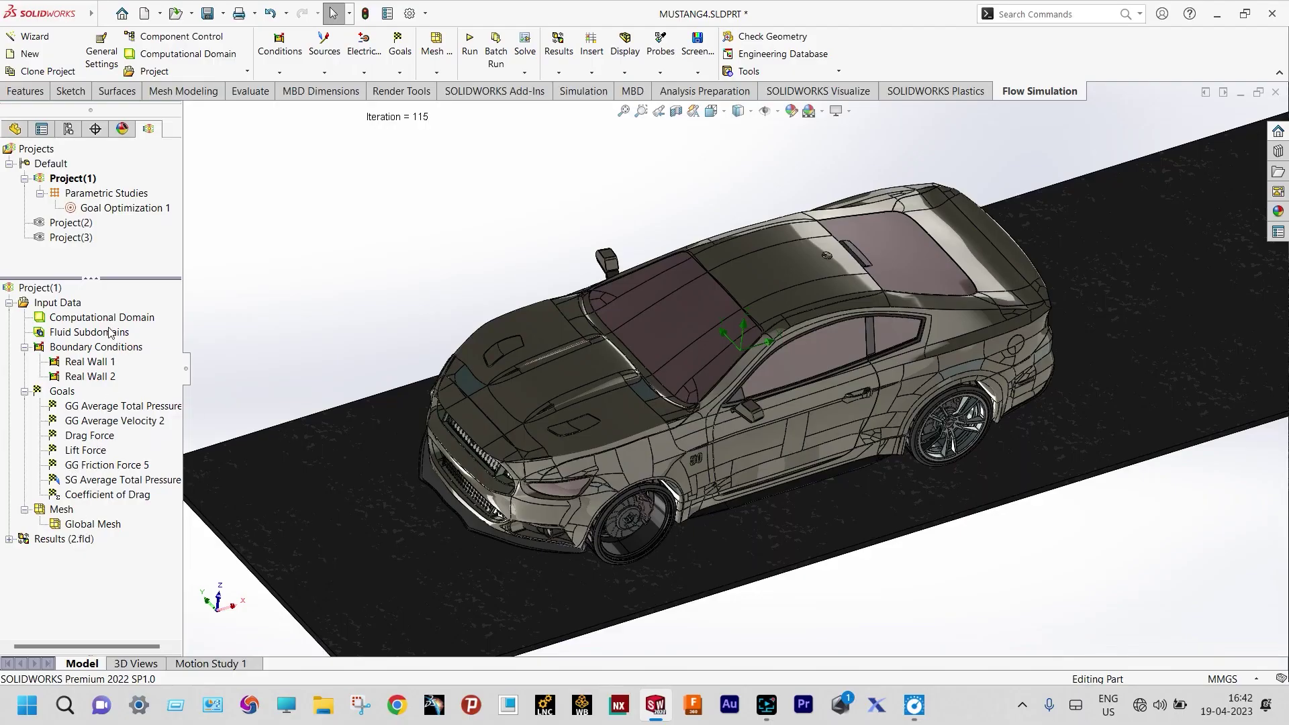
Insert a cut plot in the Project(1) results and place it on the XZ reference plane at 0 m offset
{"action": "left_click", "coordinate": [10, 539]}
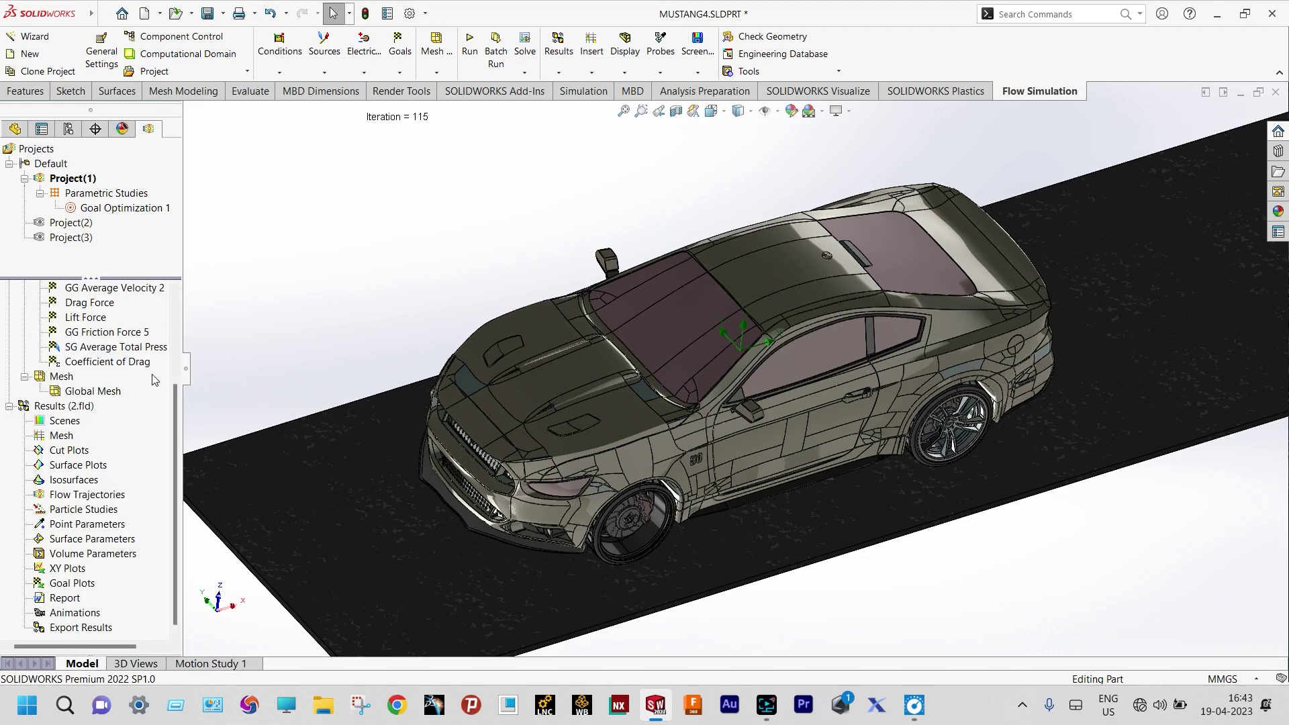
{"action": "scroll", "coordinate": [172, 404], "scroll_direction": "up", "scroll_amount": 1}
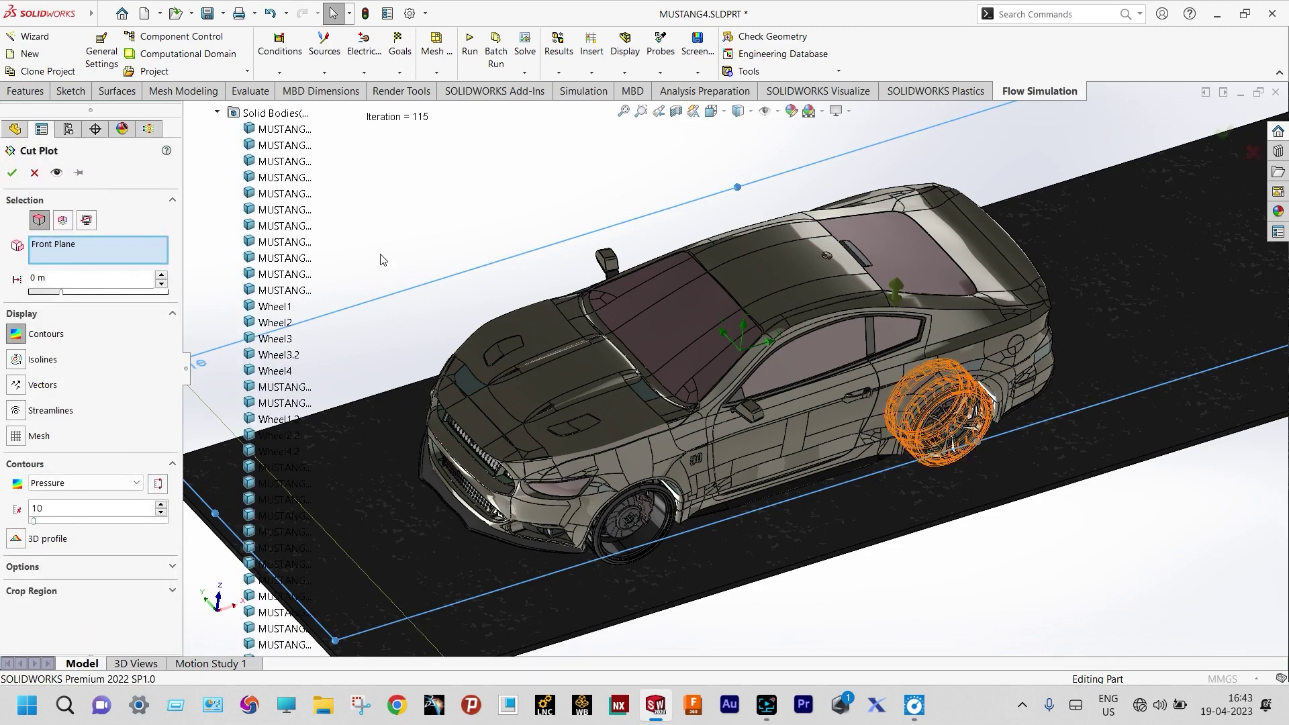
{"action": "key", "text": "z"}
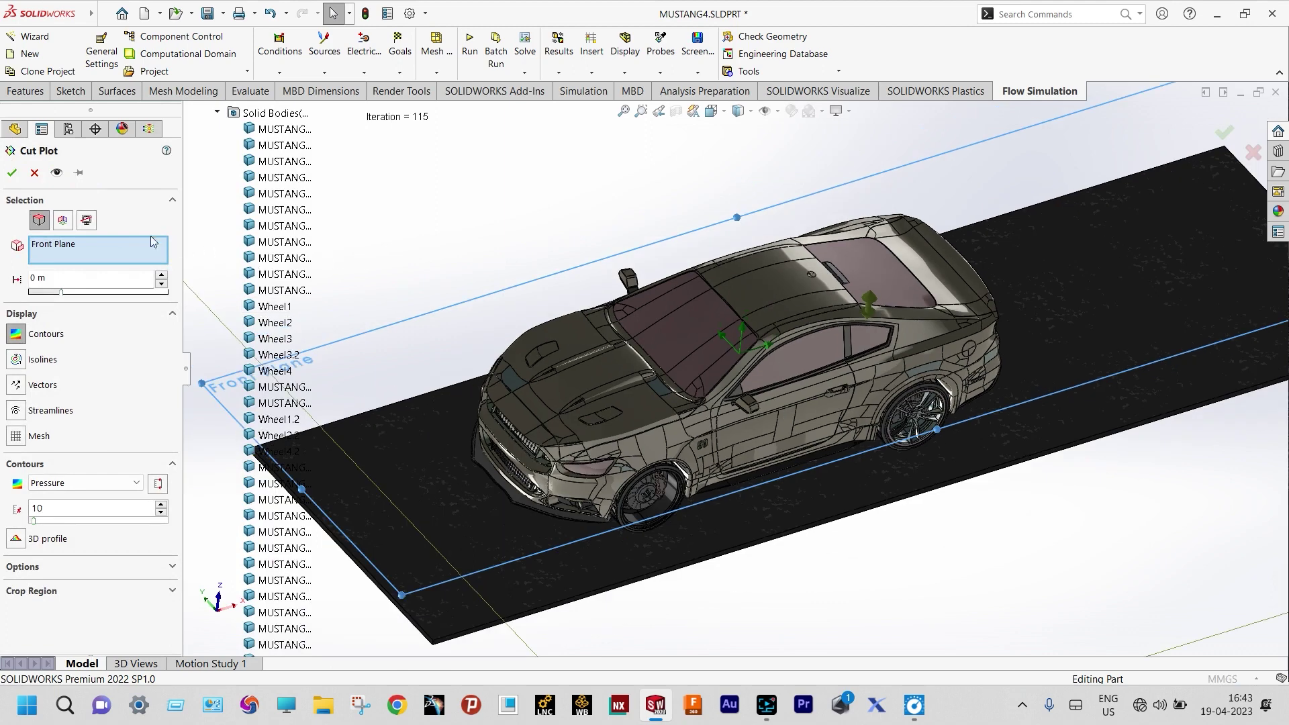
{"action": "left_click", "coordinate": [65, 222]}
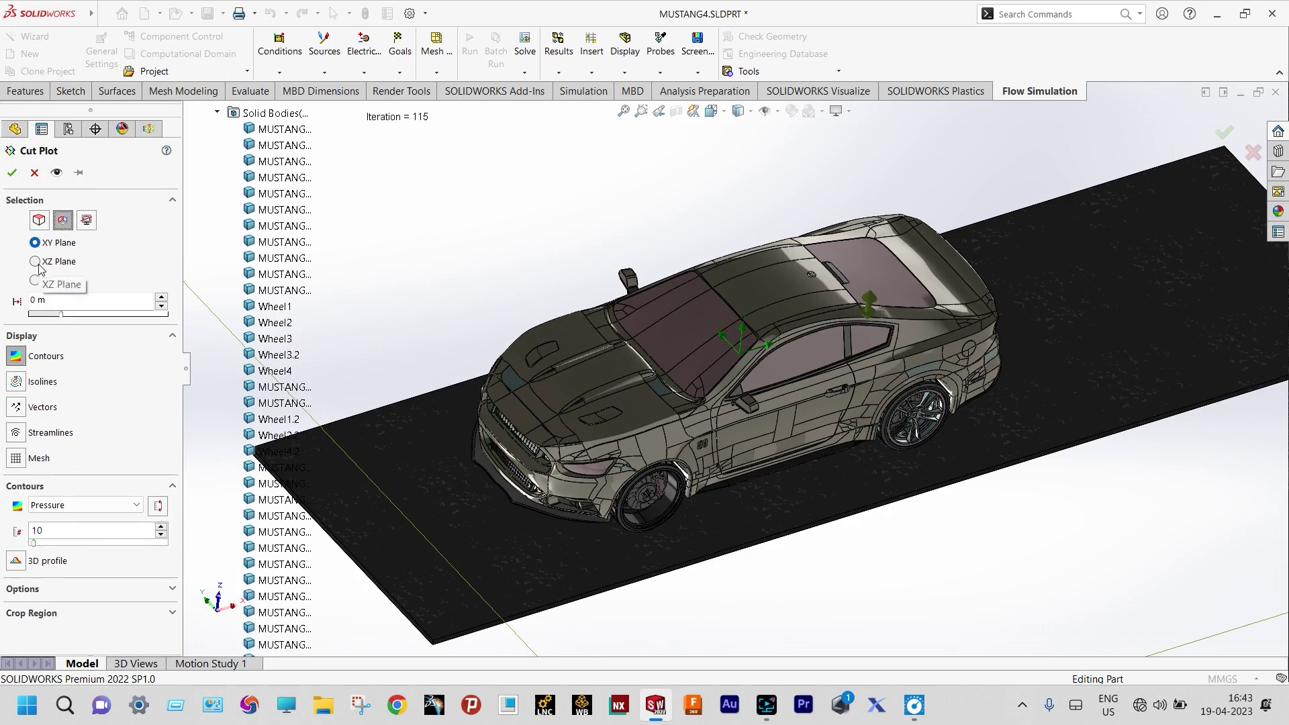
{"action": "left_click", "coordinate": [36, 262]}
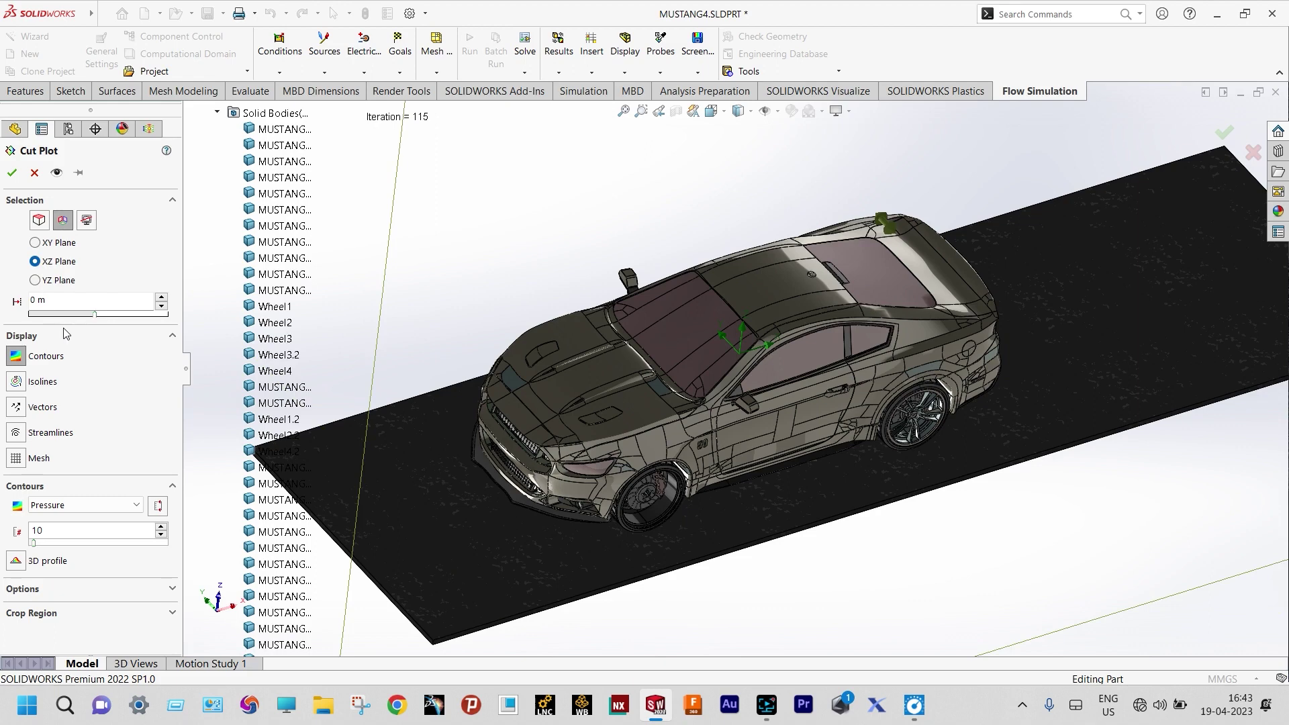
Add streamlines to the cut plot, set its contour parameter to Velocity and confirm it
{"action": "left_click", "coordinate": [17, 433]}
{"action": "left_click", "coordinate": [109, 507]}
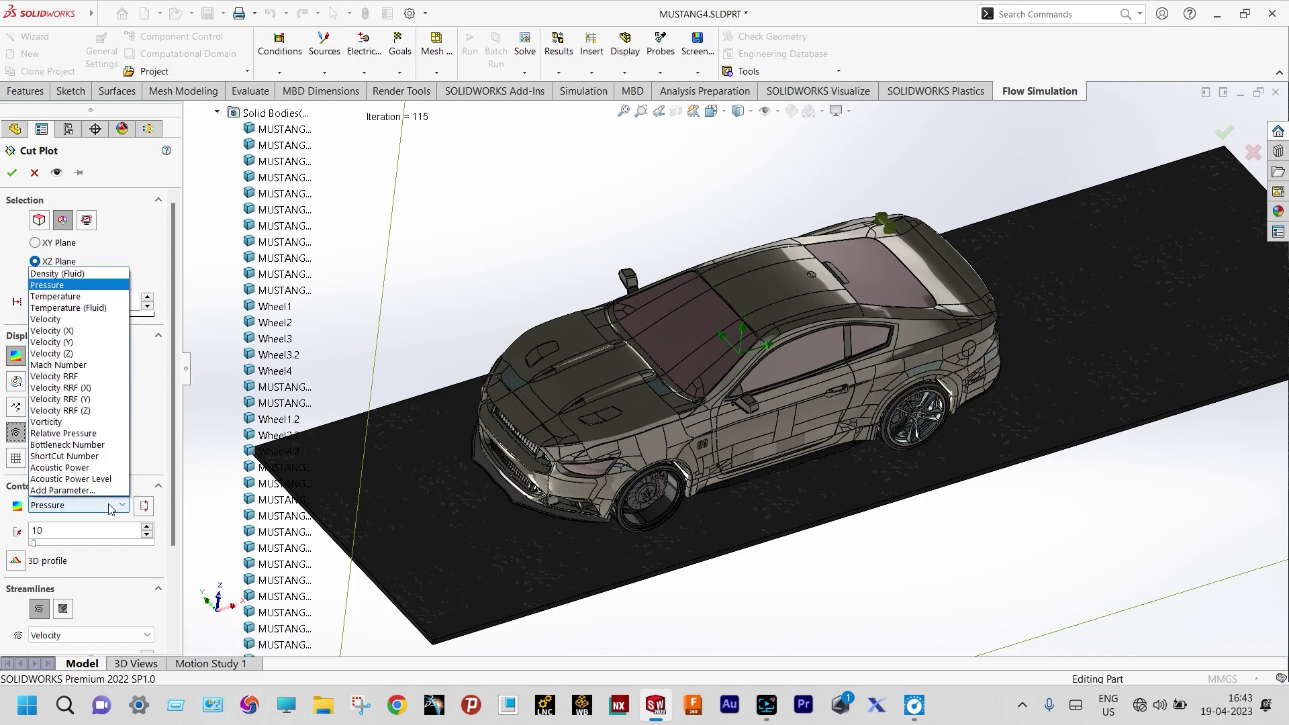
{"action": "left_click", "coordinate": [78, 319]}
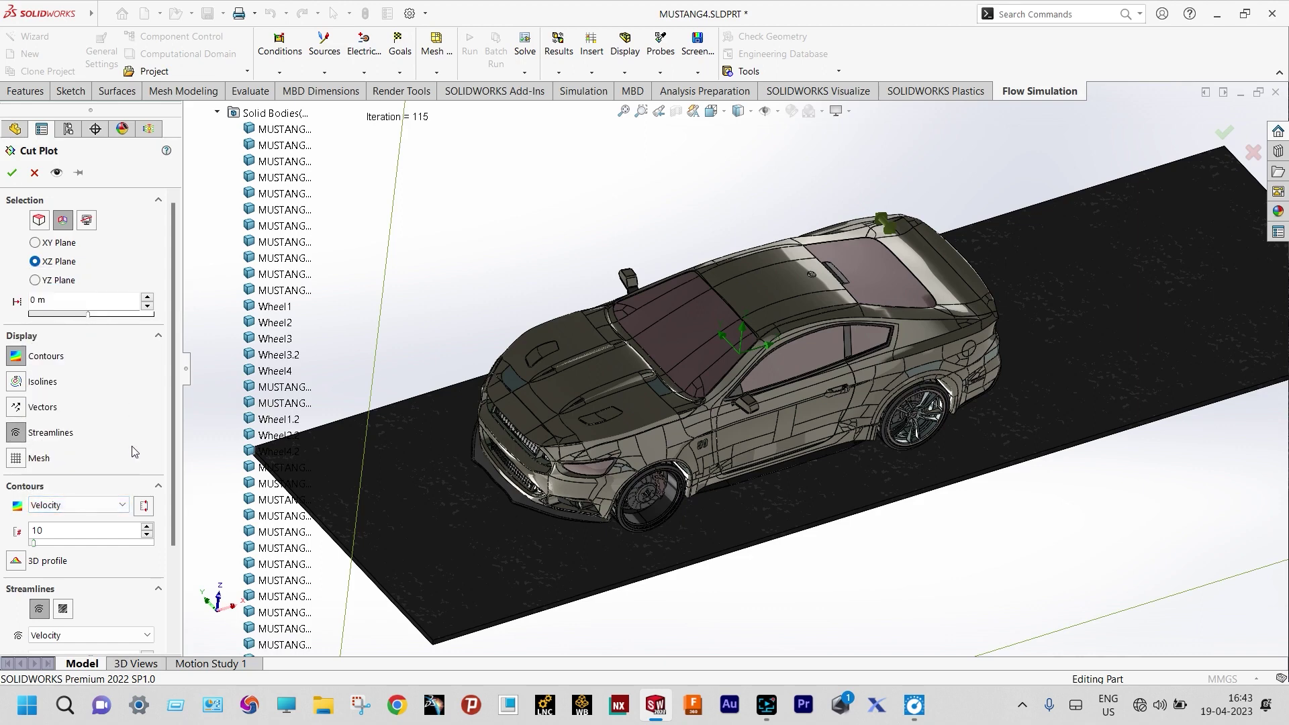
{"action": "left_click", "coordinate": [12, 177]}
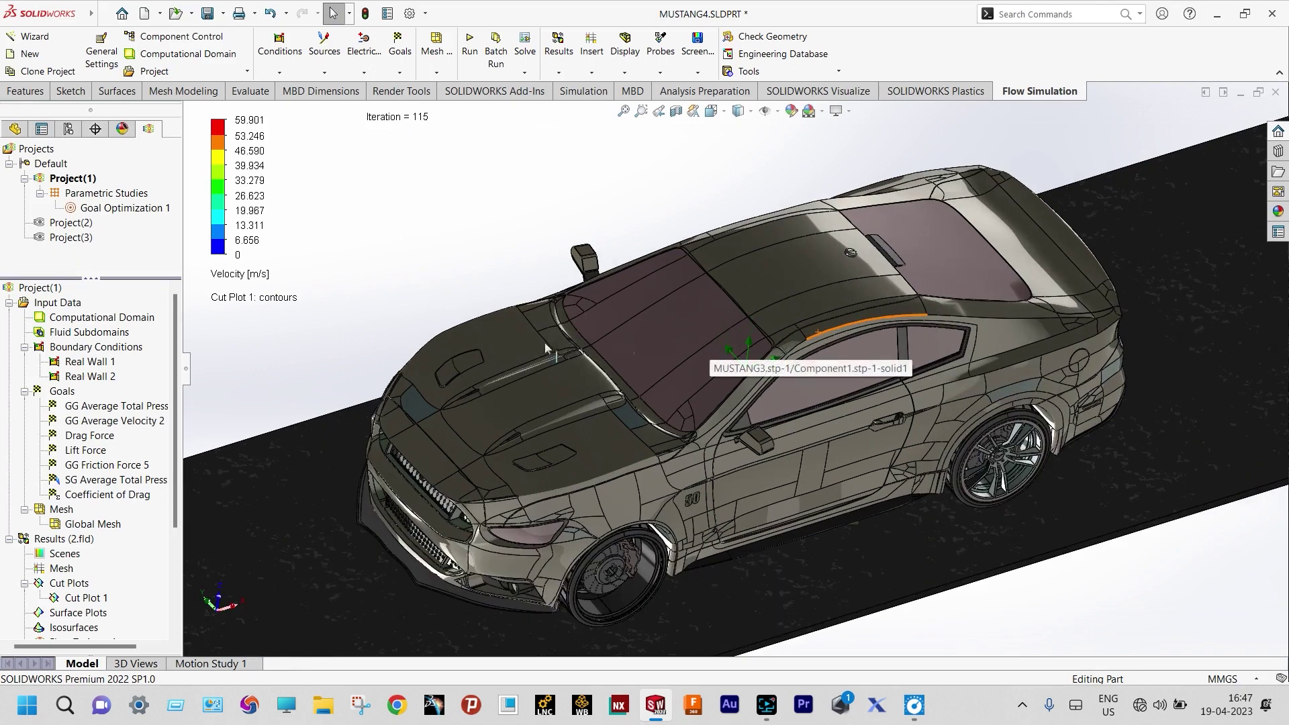
Play Cut Plot 1 and examine the velocity contours and streamlines around the car's body, nose and rear
{"action": "right_click", "coordinate": [94, 597]}
{"action": "left_click", "coordinate": [129, 458]}
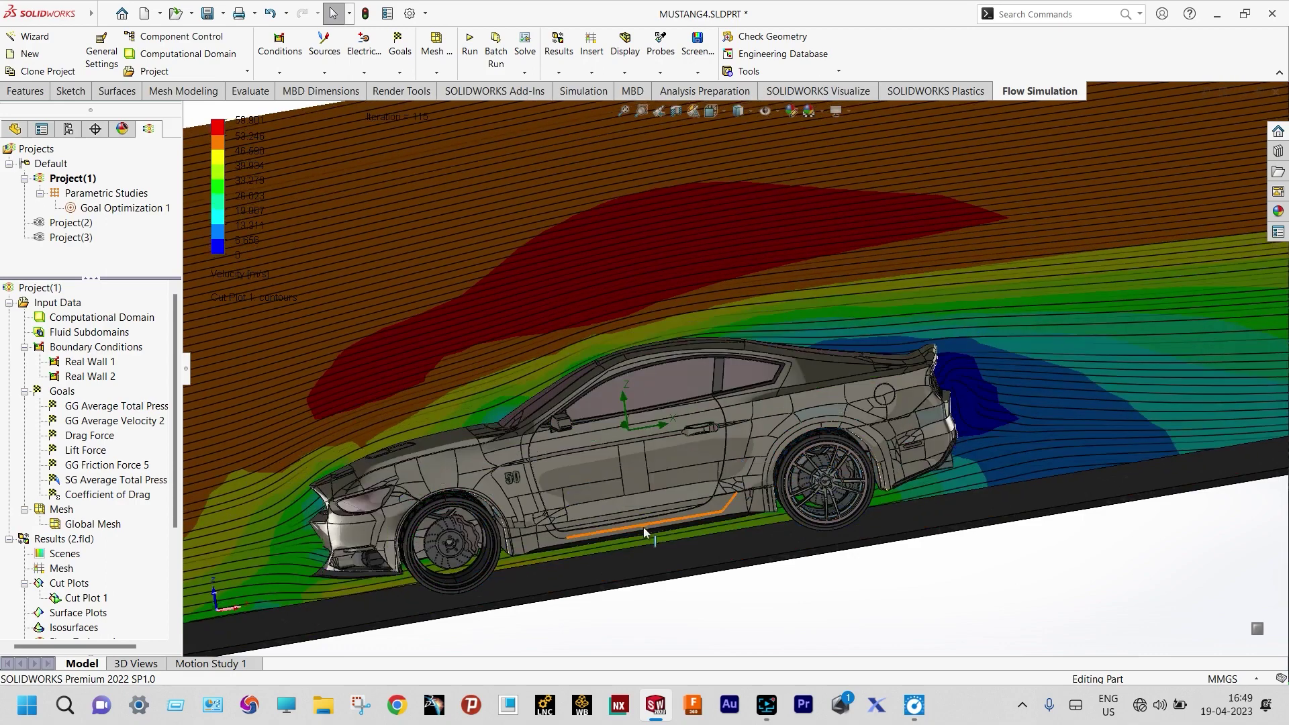
{"action": "scroll", "coordinate": [709, 396], "scroll_direction": "down", "scroll_amount": 2}
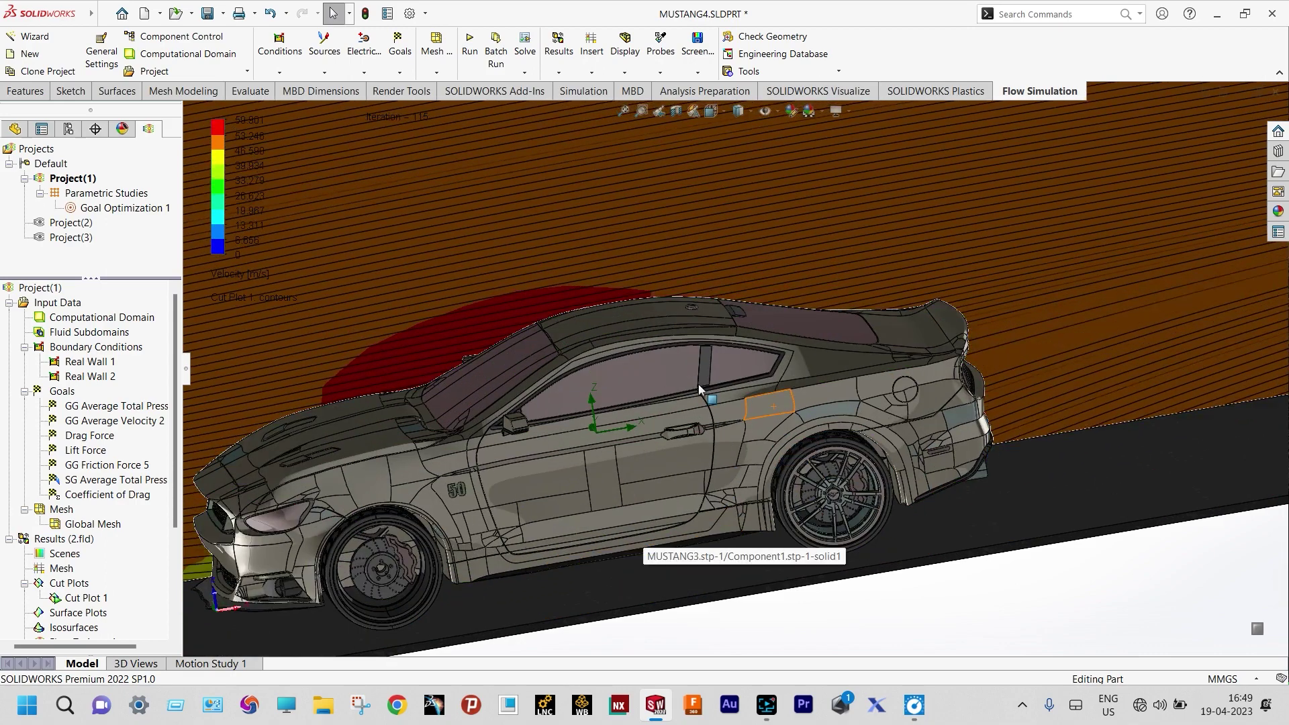
{"action": "scroll", "coordinate": [671, 387], "scroll_direction": "up", "scroll_amount": 3}
{"action": "middle_click_drag", "start_coordinate": [648, 399], "coordinate": [676, 425]}
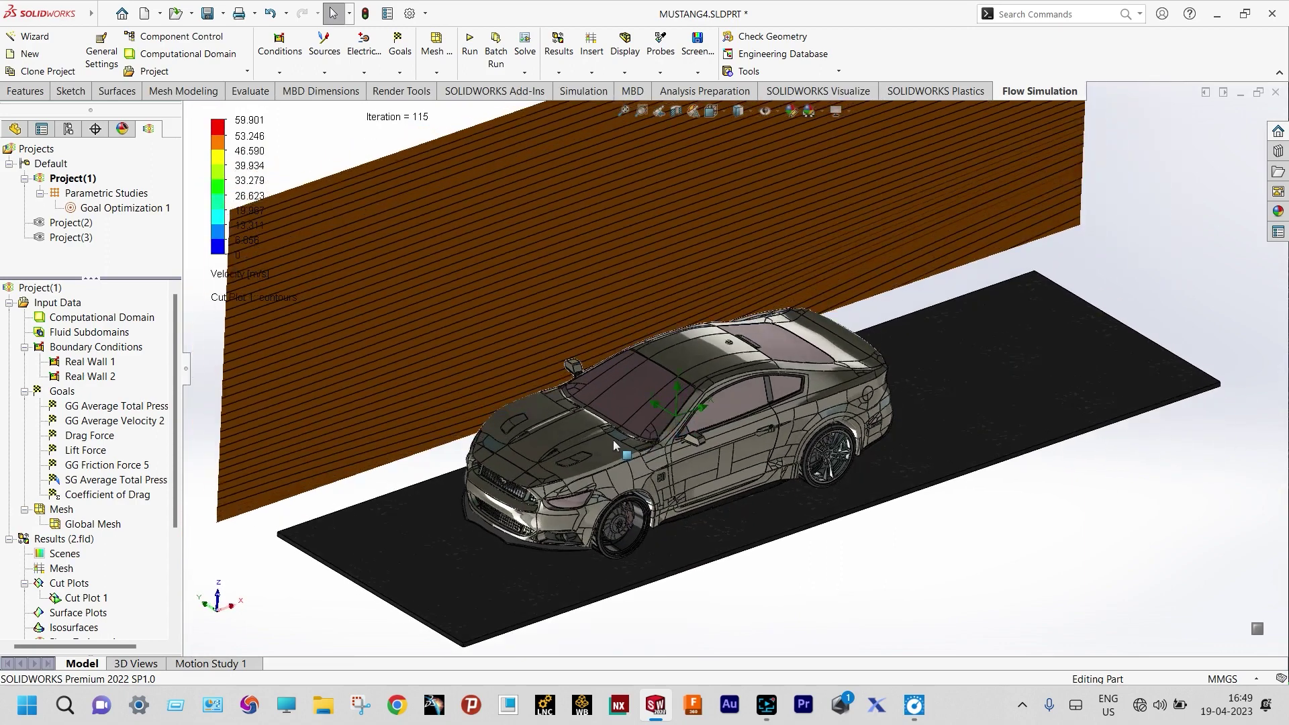
{"action": "scroll", "coordinate": [613, 440], "scroll_direction": "down", "scroll_amount": 2}
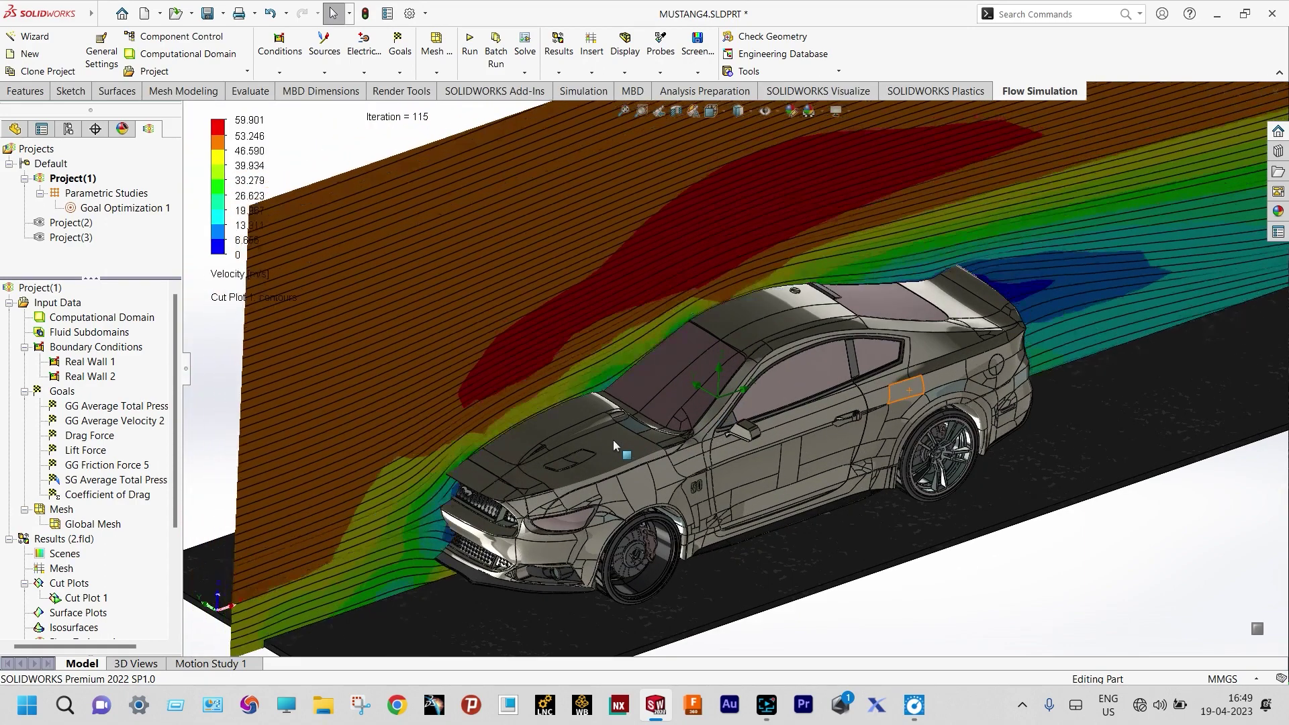
{"action": "middle_click_drag", "start_coordinate": [613, 440], "coordinate": [849, 463]}
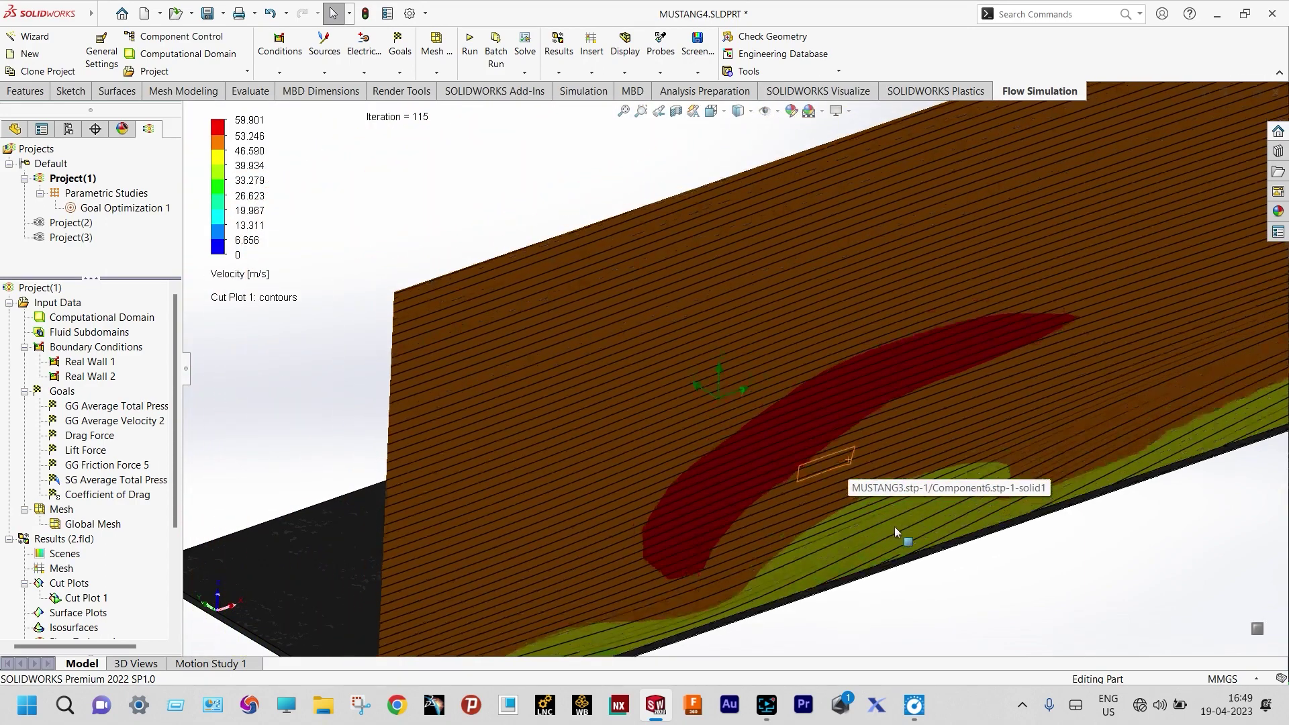
{"action": "scroll", "coordinate": [897, 549], "scroll_direction": "up", "scroll_amount": 2}
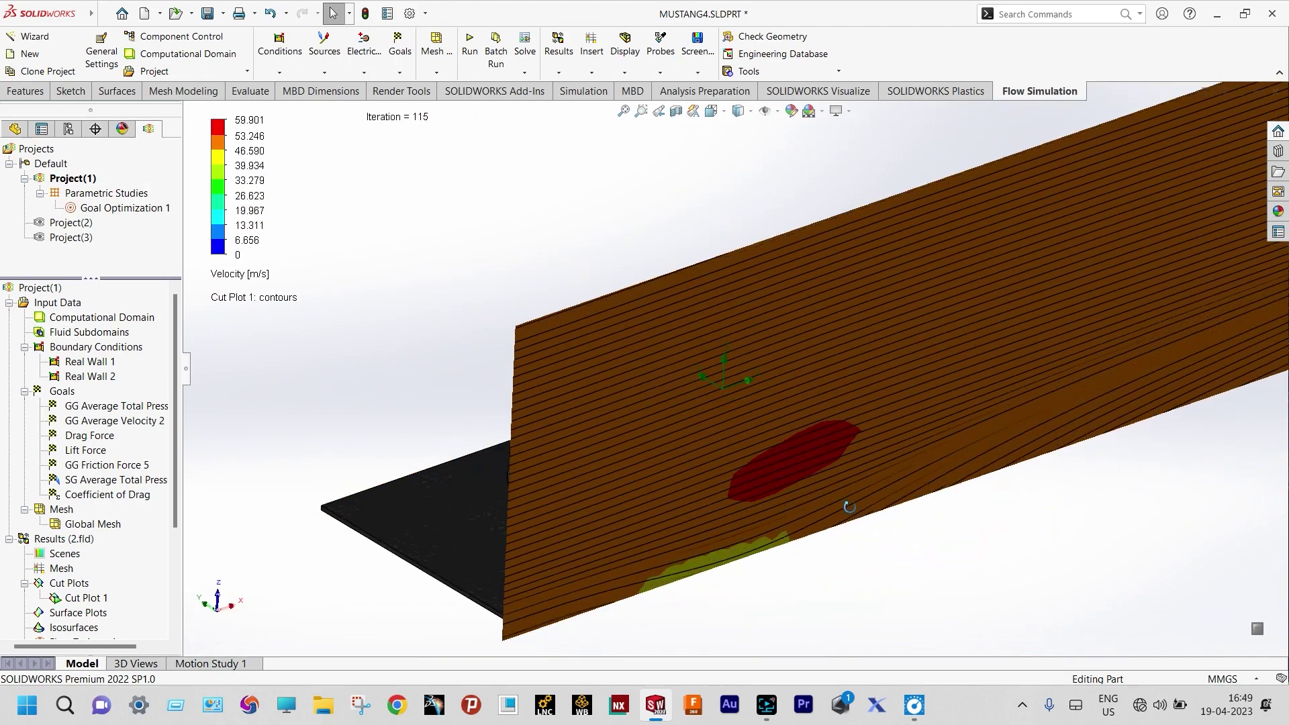
{"action": "middle_click_drag", "start_coordinate": [849, 507], "coordinate": [698, 443]}
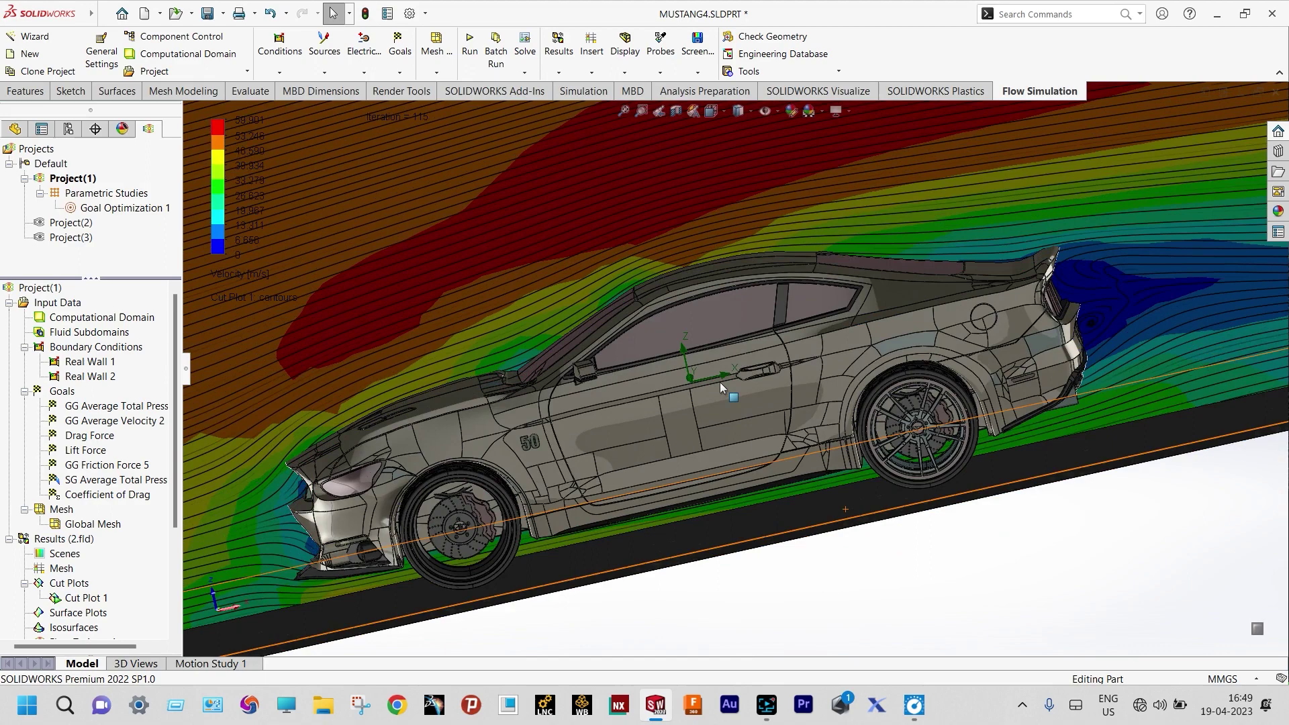
{"action": "middle_click_drag", "start_coordinate": [719, 381], "coordinate": [904, 360]}
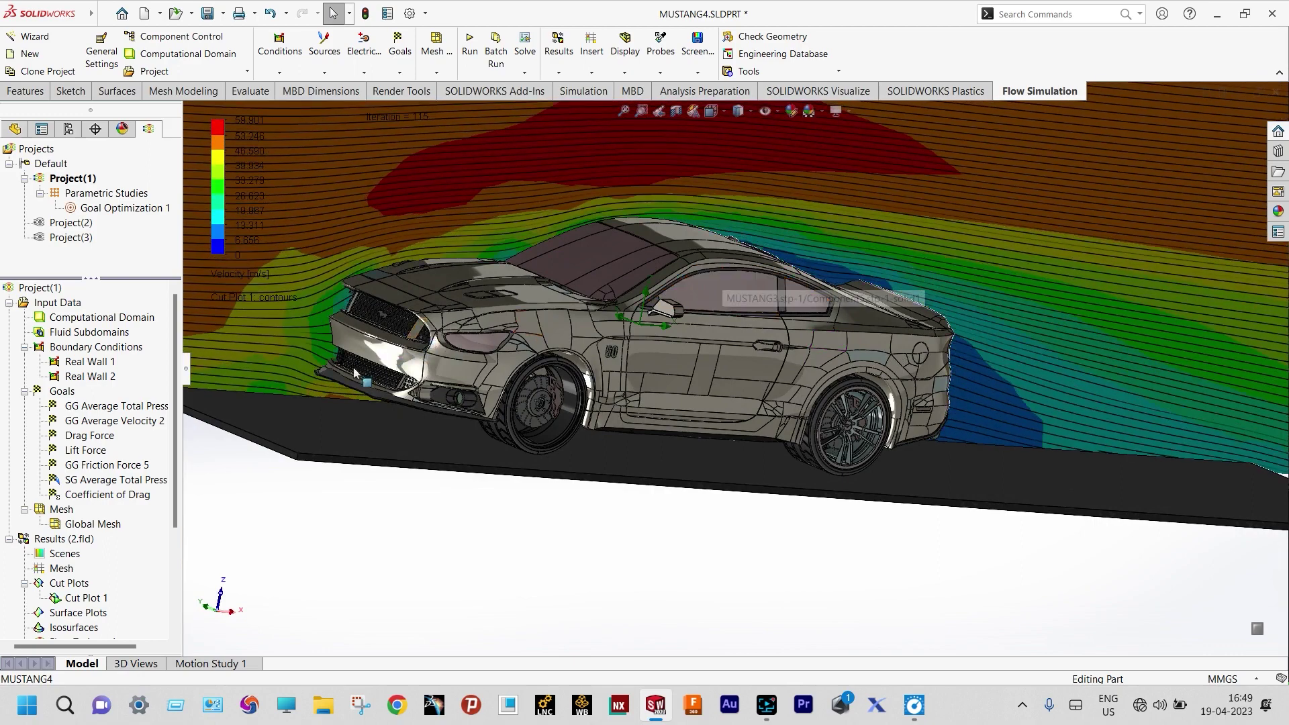
{"action": "mouse_move", "coordinate": [207, 378]}
{"action": "middle_mouse_down"}
{"action": "mouse_move", "coordinate": [317, 344]}
{"action": "mouse_move", "coordinate": [208, 365]}
{"action": "middle_mouse_up"}
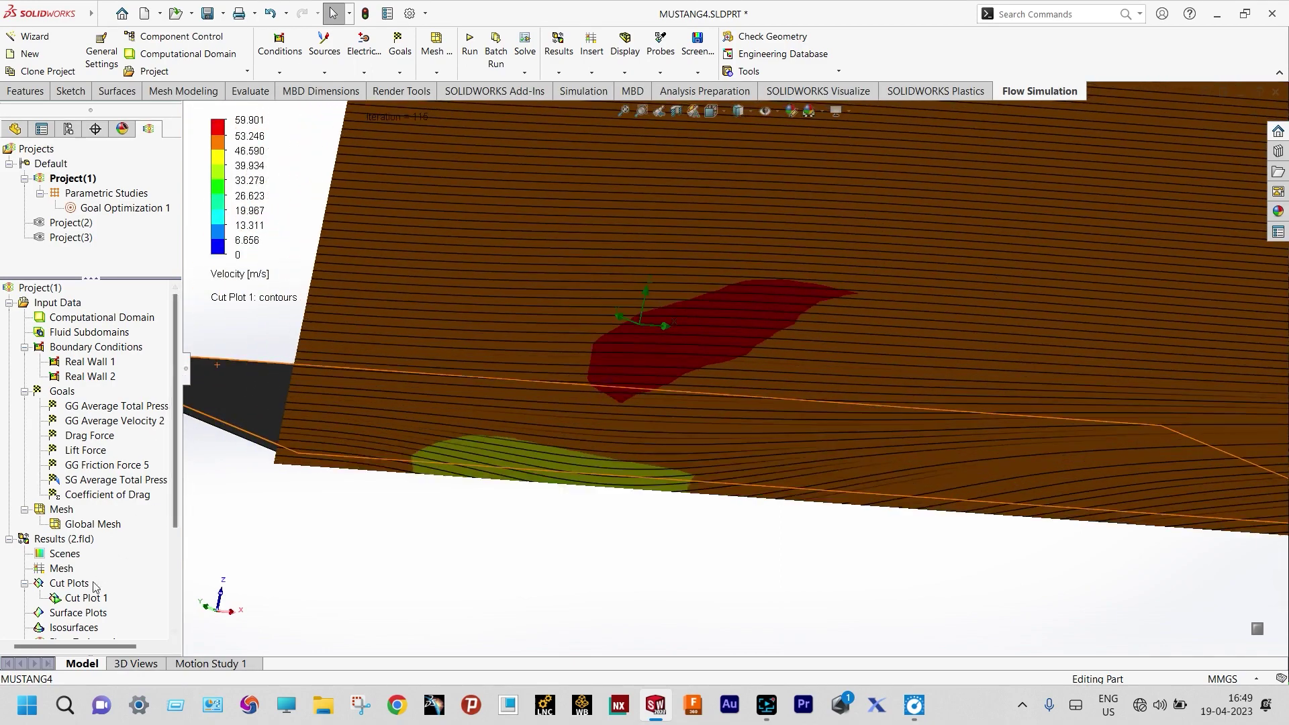
Clear and hide Cut Plot 1 to end its playback
{"action": "right_click", "coordinate": [89, 598]}
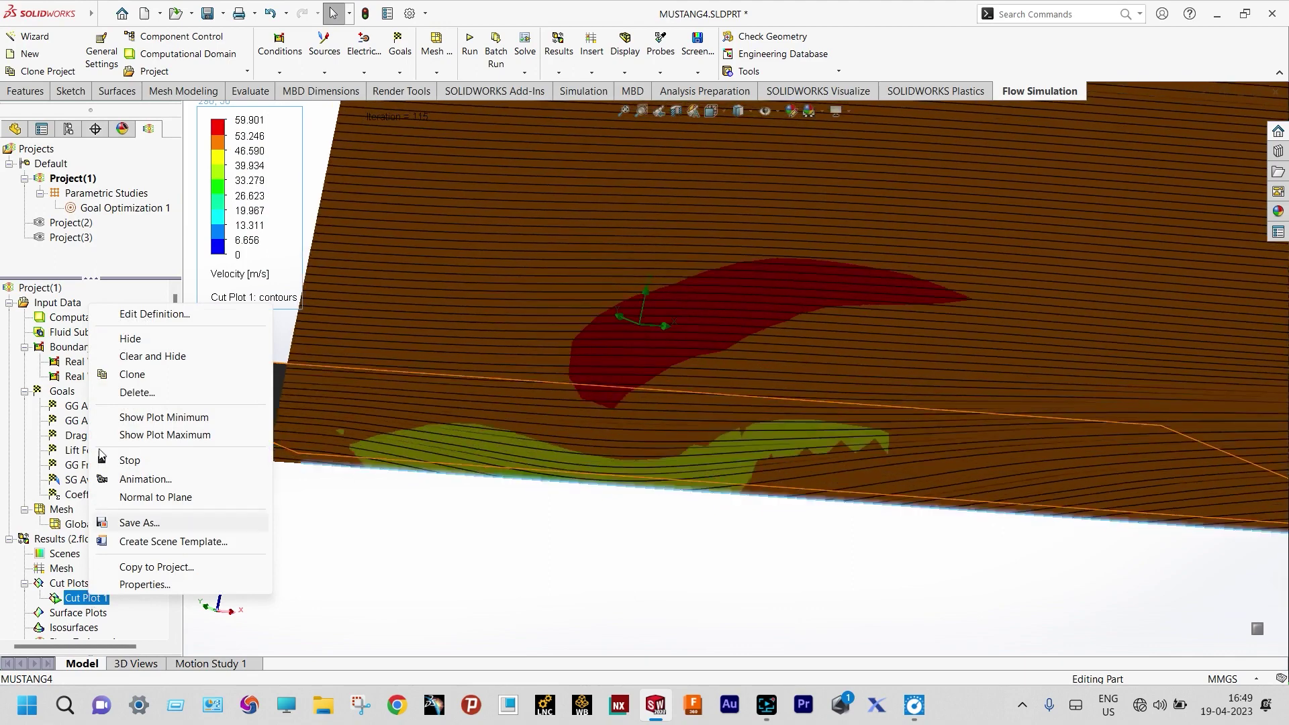
{"action": "left_click", "coordinate": [130, 360]}
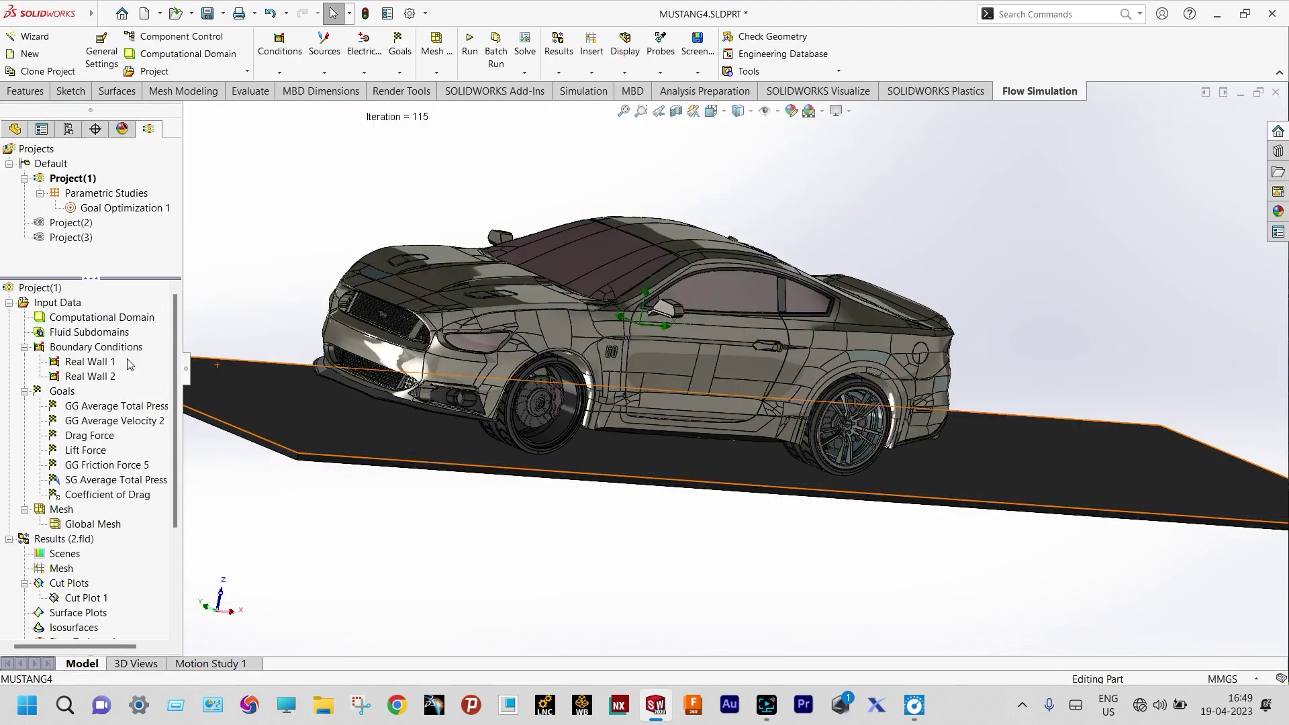
Insert a second velocity cut plot on the YZ reference plane at 0 m offset with contours and streamlines
{"action": "right_click", "coordinate": [82, 586]}
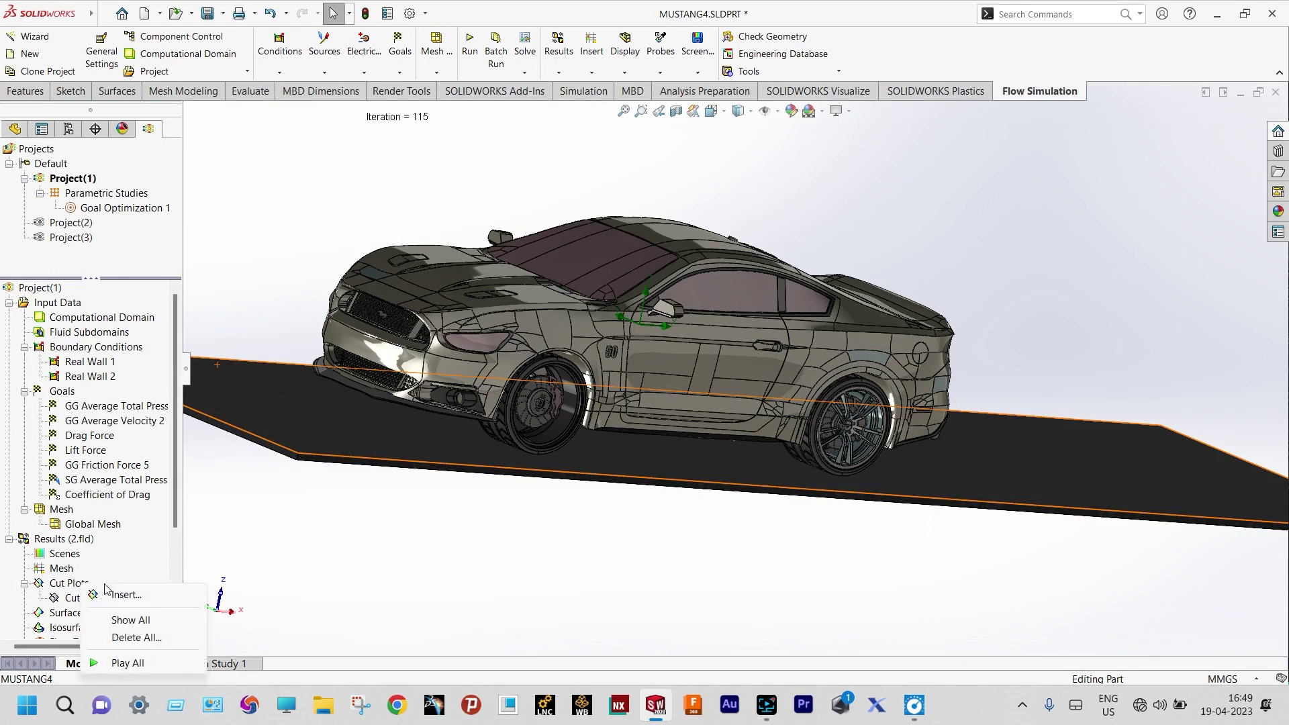
{"action": "left_click", "coordinate": [107, 594]}
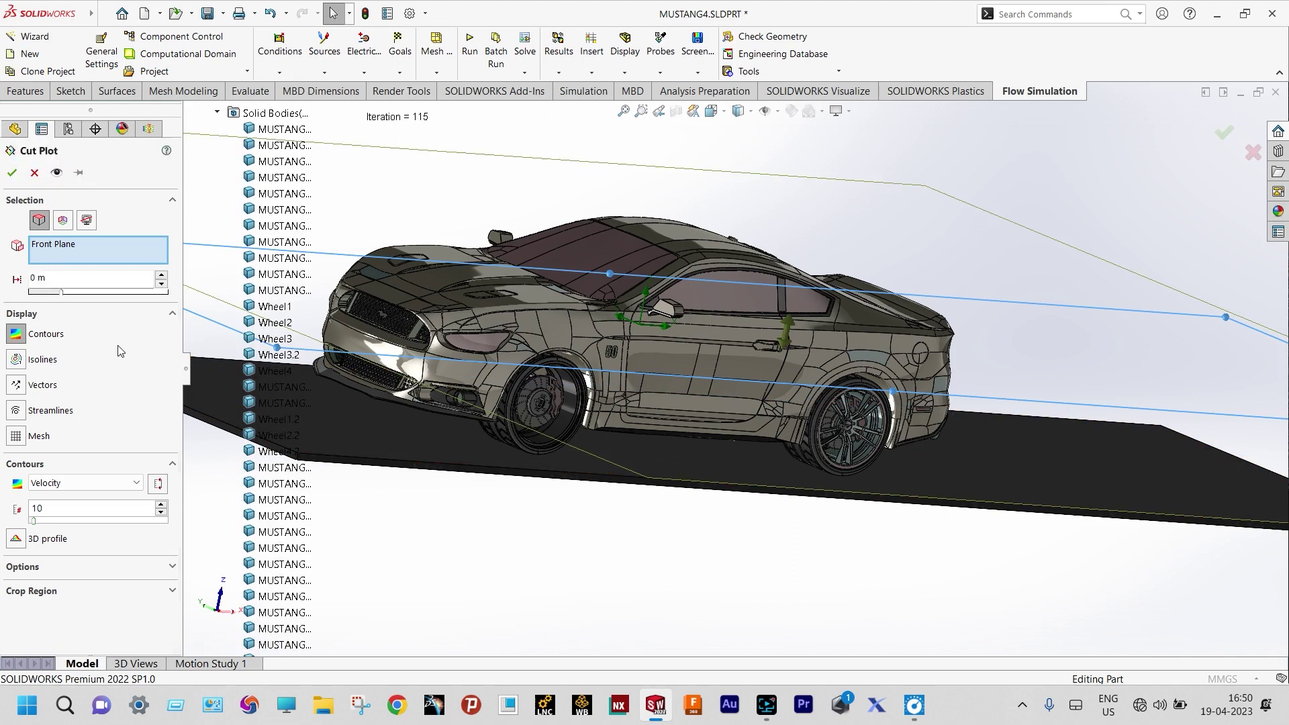
{"action": "left_click", "coordinate": [62, 219]}
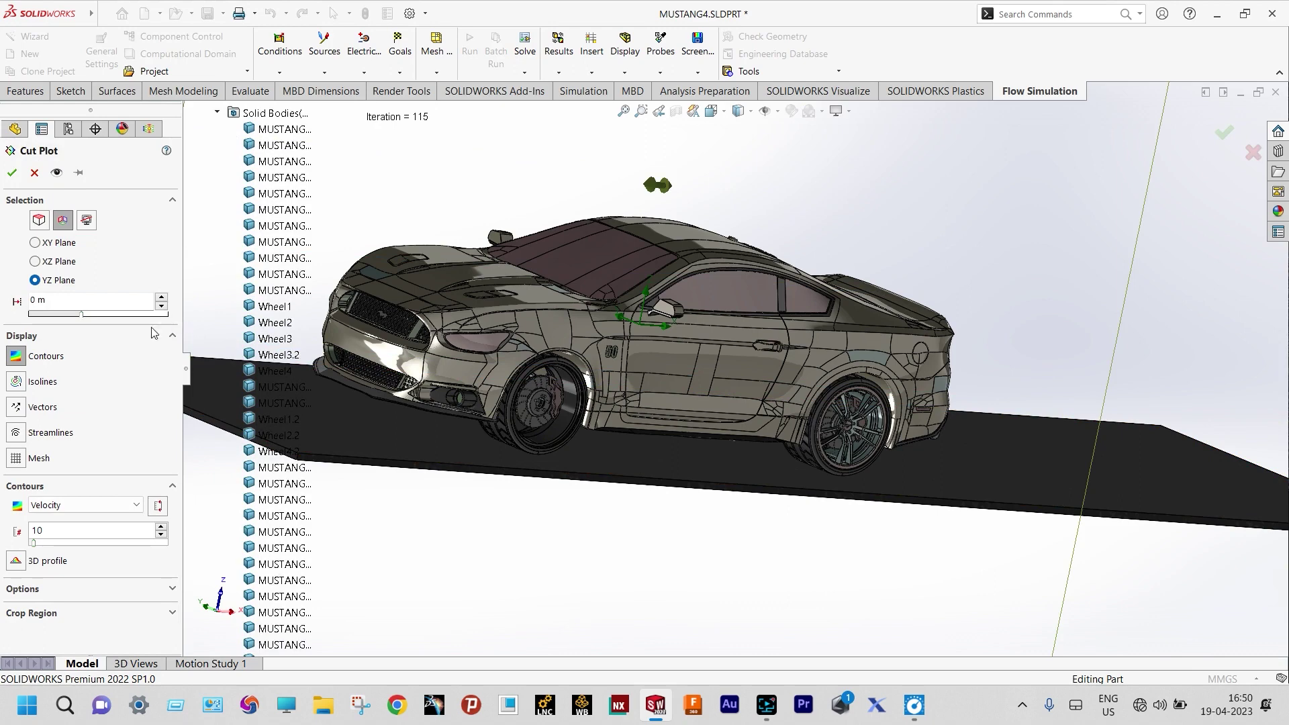
{"action": "left_click", "coordinate": [51, 432]}
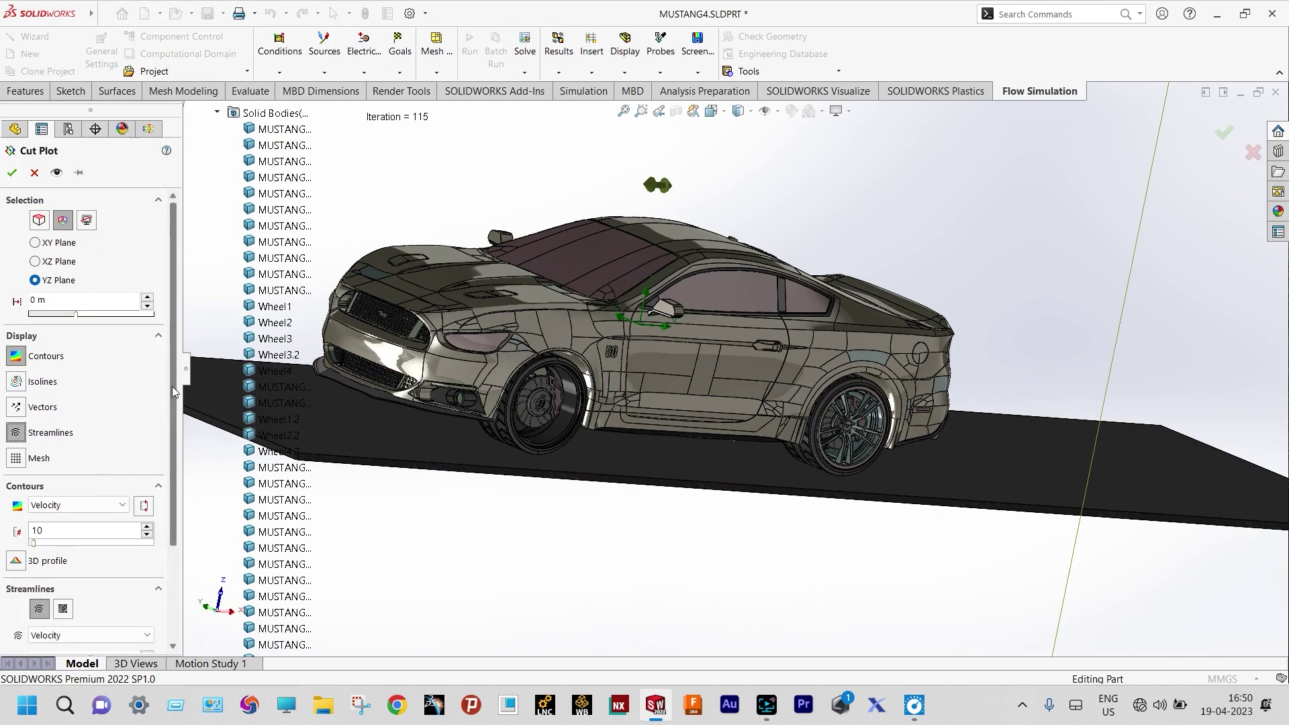
{"action": "left_click_drag", "start_coordinate": [172, 385], "coordinate": [180, 465]}
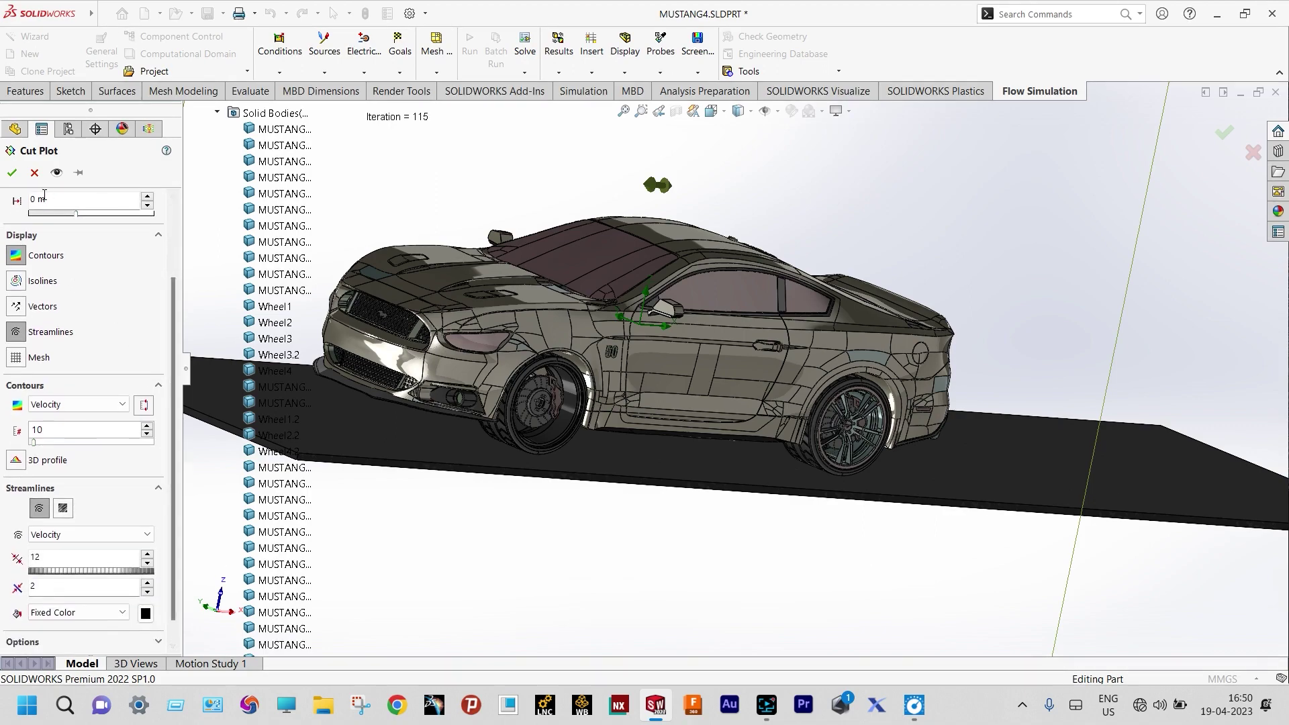
{"action": "left_click", "coordinate": [11, 174]}
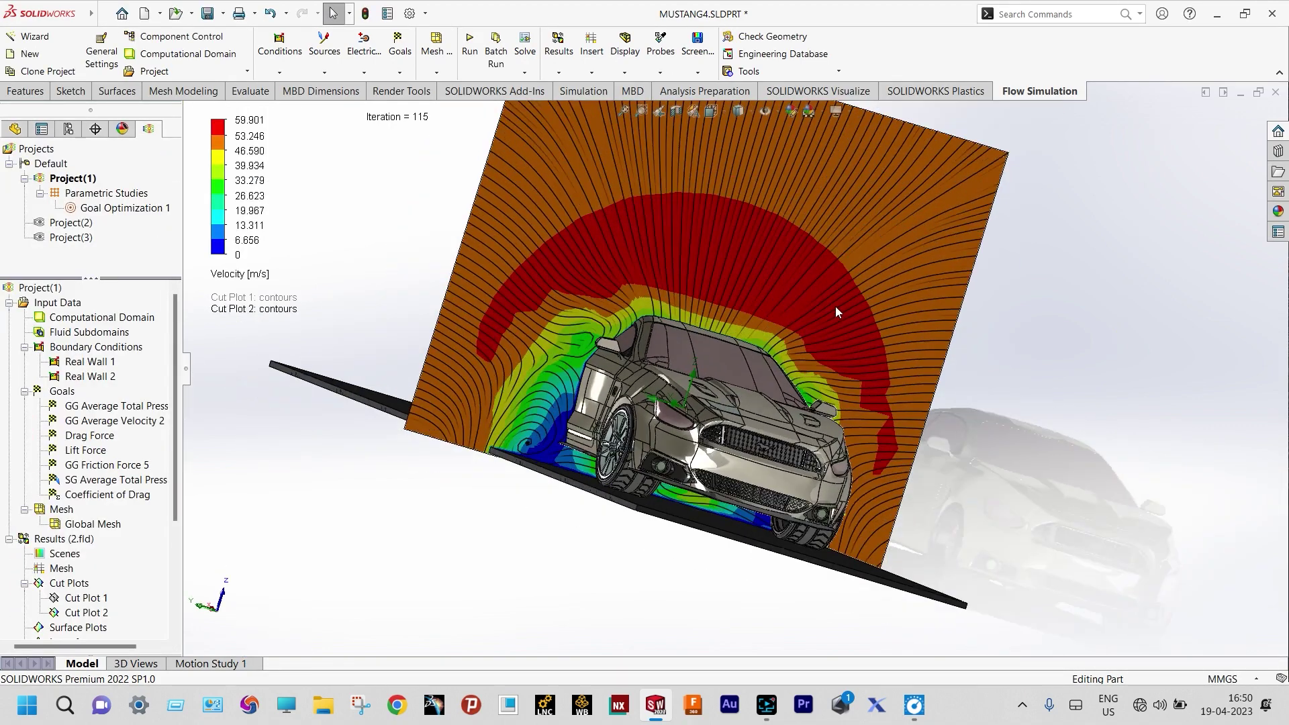
Play Cut Plot 2 and examine the velocity contours and streamlines along the car and in its wake
{"action": "middle_click_drag", "start_coordinate": [835, 306], "coordinate": [794, 324]}
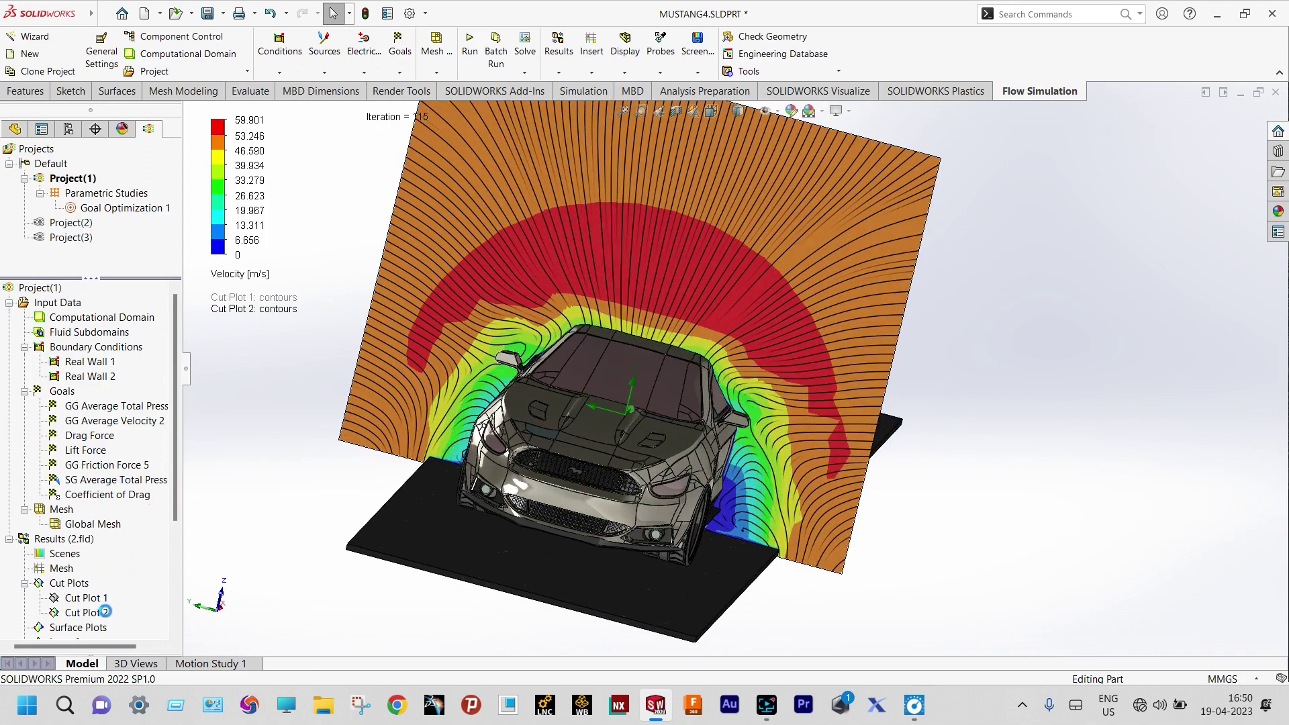
{"action": "scroll", "coordinate": [1059, 397], "scroll_direction": "down", "scroll_amount": 3}
{"action": "middle_click_drag", "start_coordinate": [1059, 397], "coordinate": [1059, 397]}
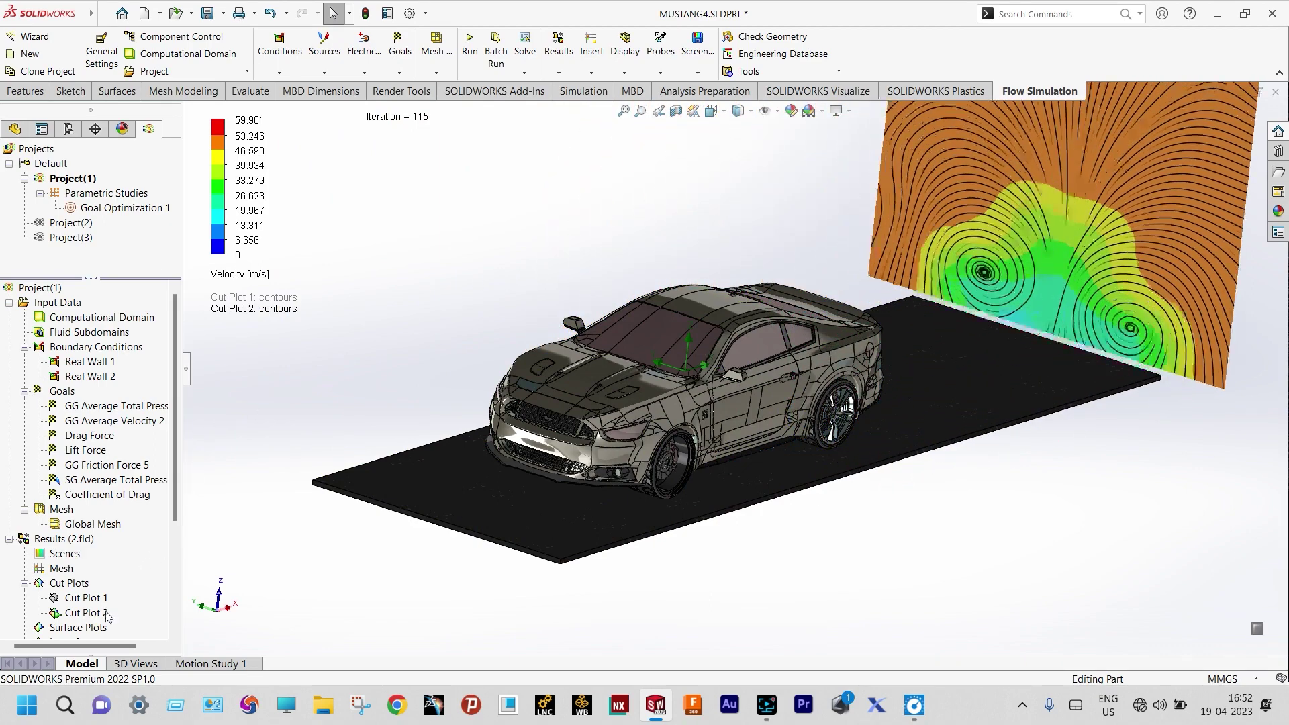
Insert velocity-coloured flow trajectories from a rectangle of 200 starting points, shown as dynamic trajectories with arrows
{"action": "left_click_drag", "start_coordinate": [177, 380], "coordinate": [178, 446]}
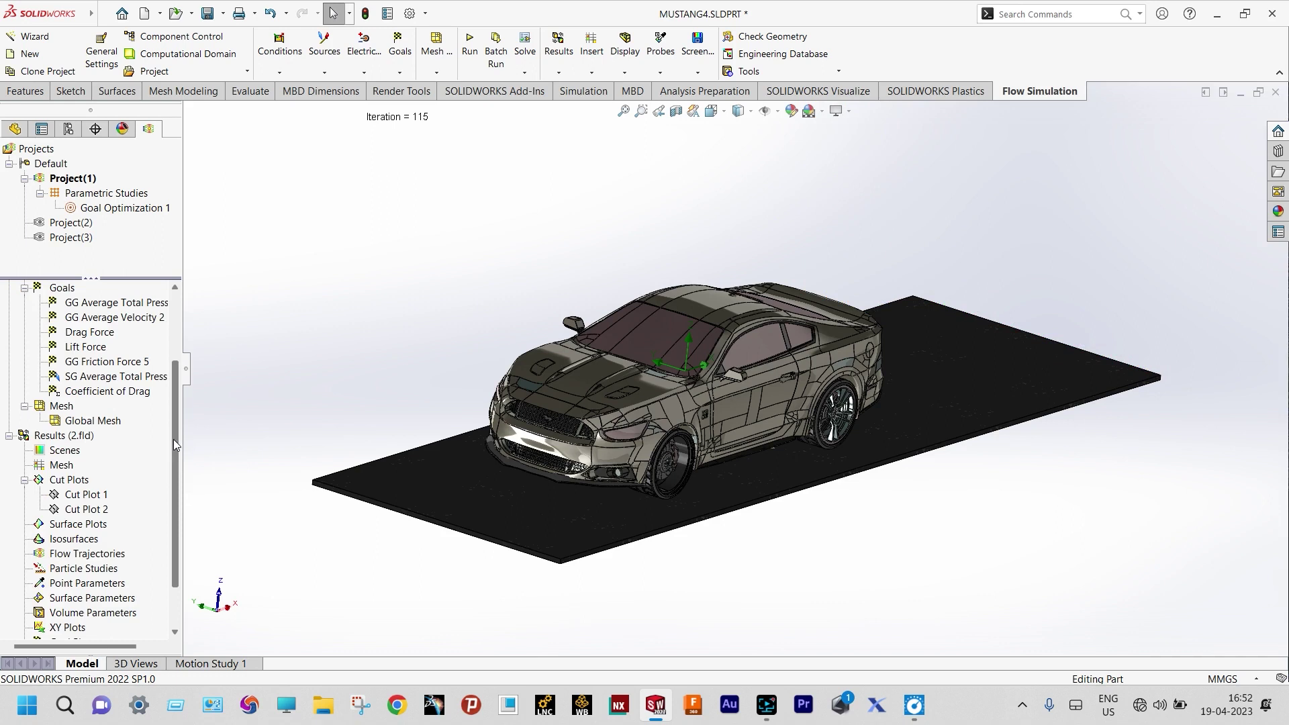
{"action": "right_click", "coordinate": [108, 556]}
{"action": "left_click", "coordinate": [151, 564]}
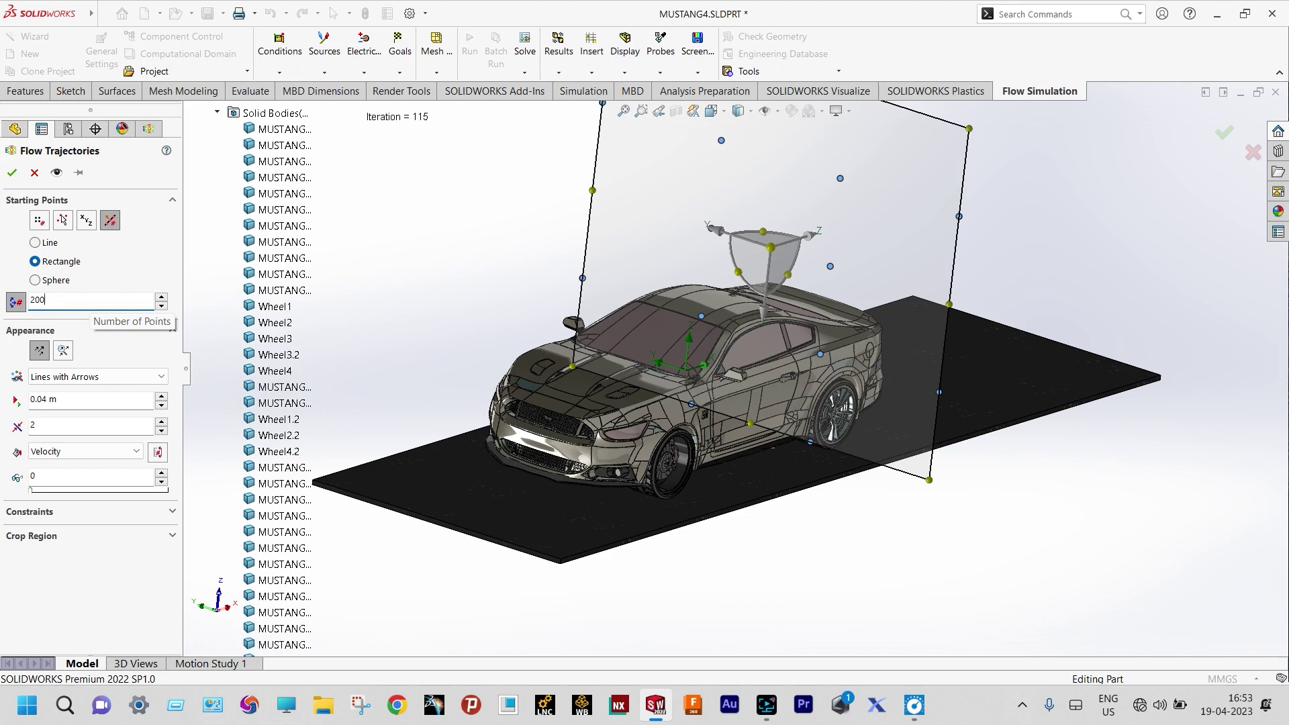
{"action": "left_click", "coordinate": [63, 351]}
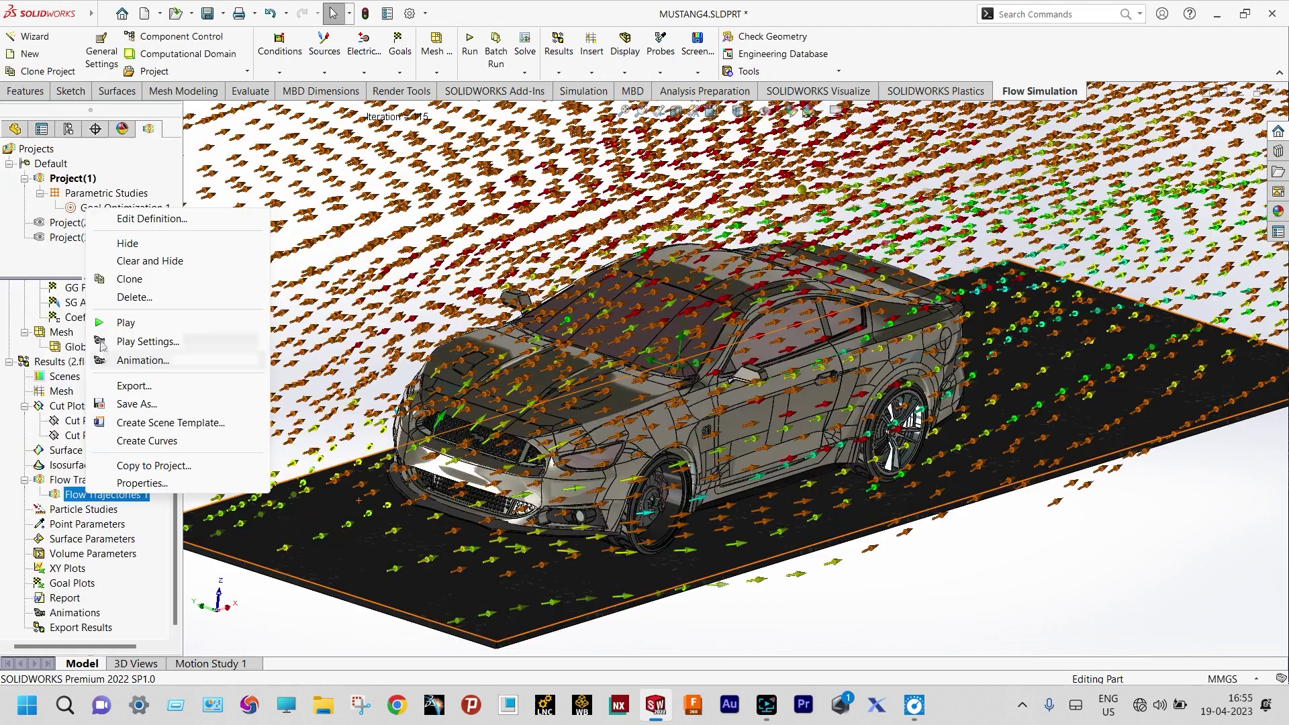
Play Flow Trajectories 1 to examine the airflow arrows around the car, and clear and hide it
{"action": "left_click", "coordinate": [103, 324]}
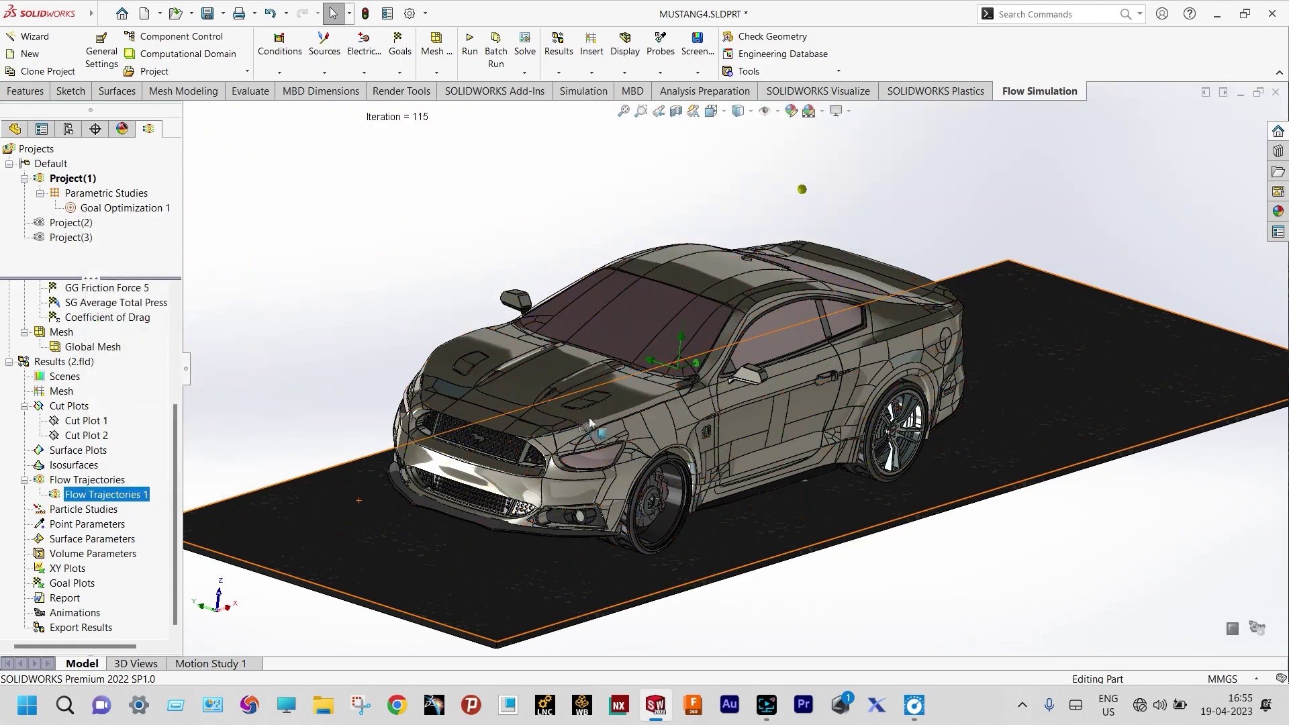
{"action": "scroll", "coordinate": [590, 418], "scroll_direction": "up", "scroll_amount": 2}
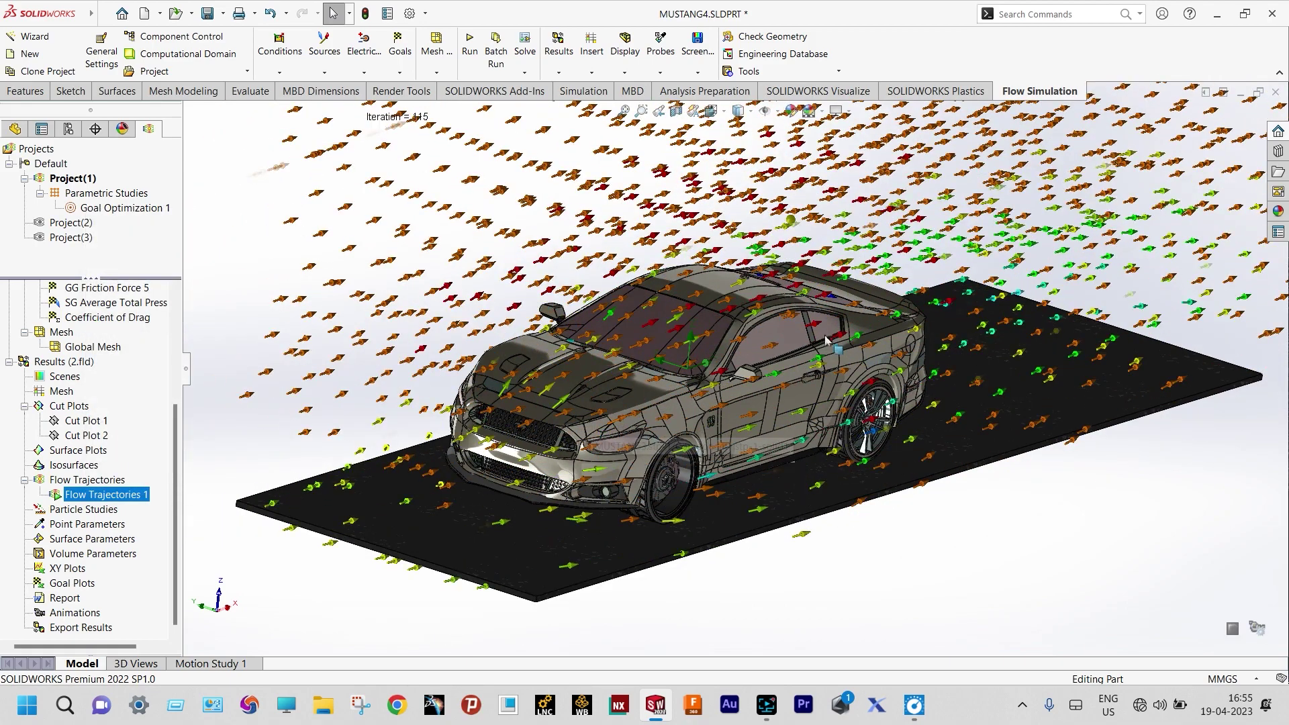
{"action": "scroll", "coordinate": [711, 430], "scroll_direction": "down", "scroll_amount": 2}
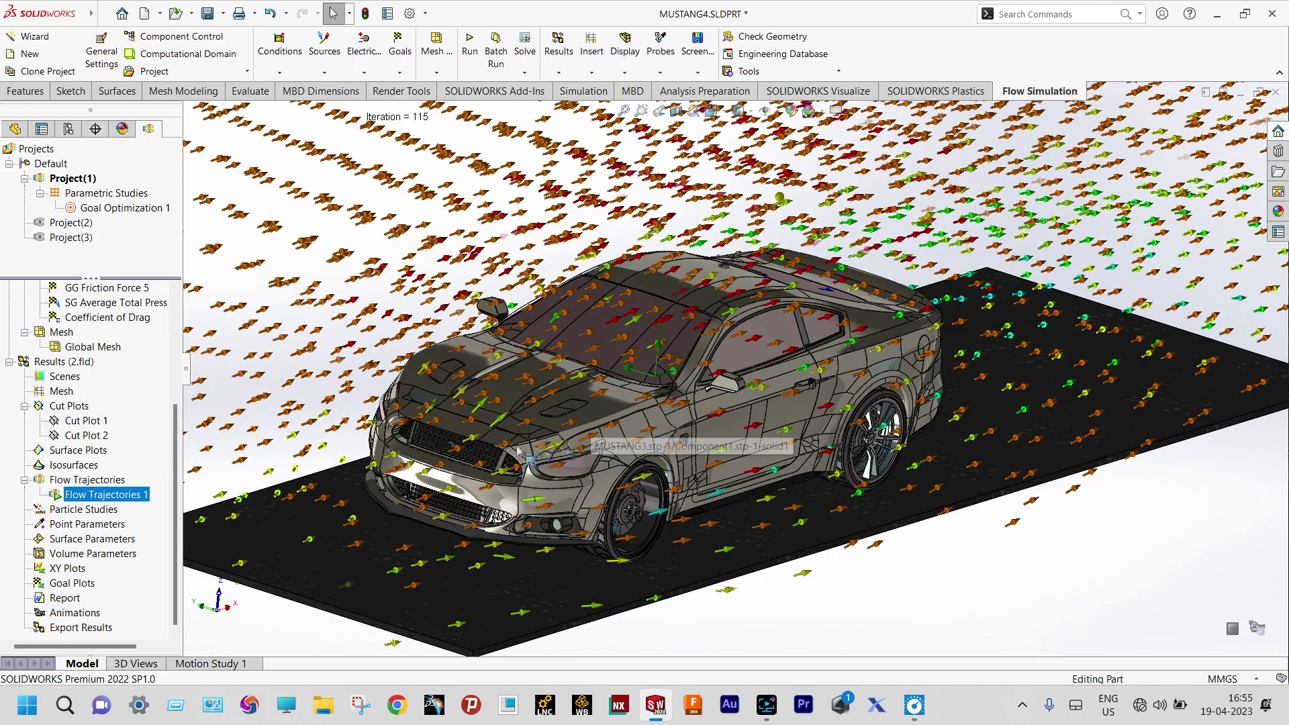
{"action": "scroll", "coordinate": [412, 456], "scroll_direction": "down", "scroll_amount": 2}
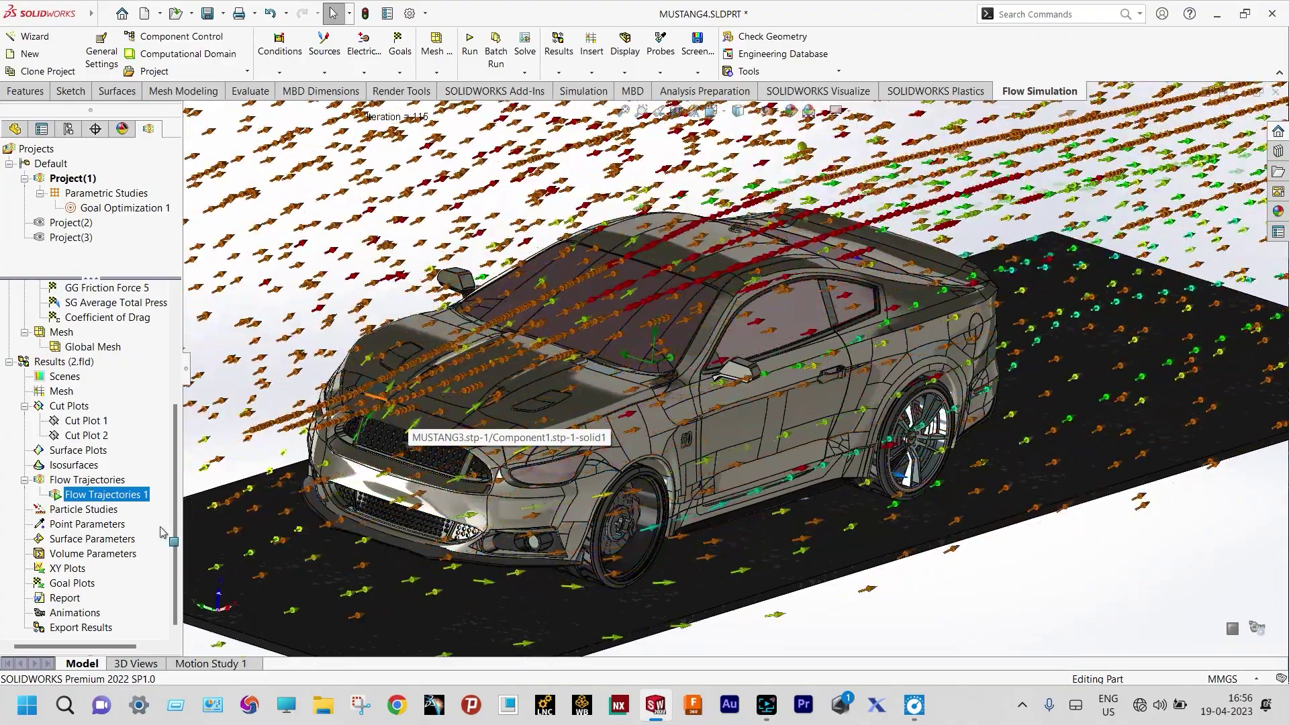
{"action": "right_click", "coordinate": [127, 498]}
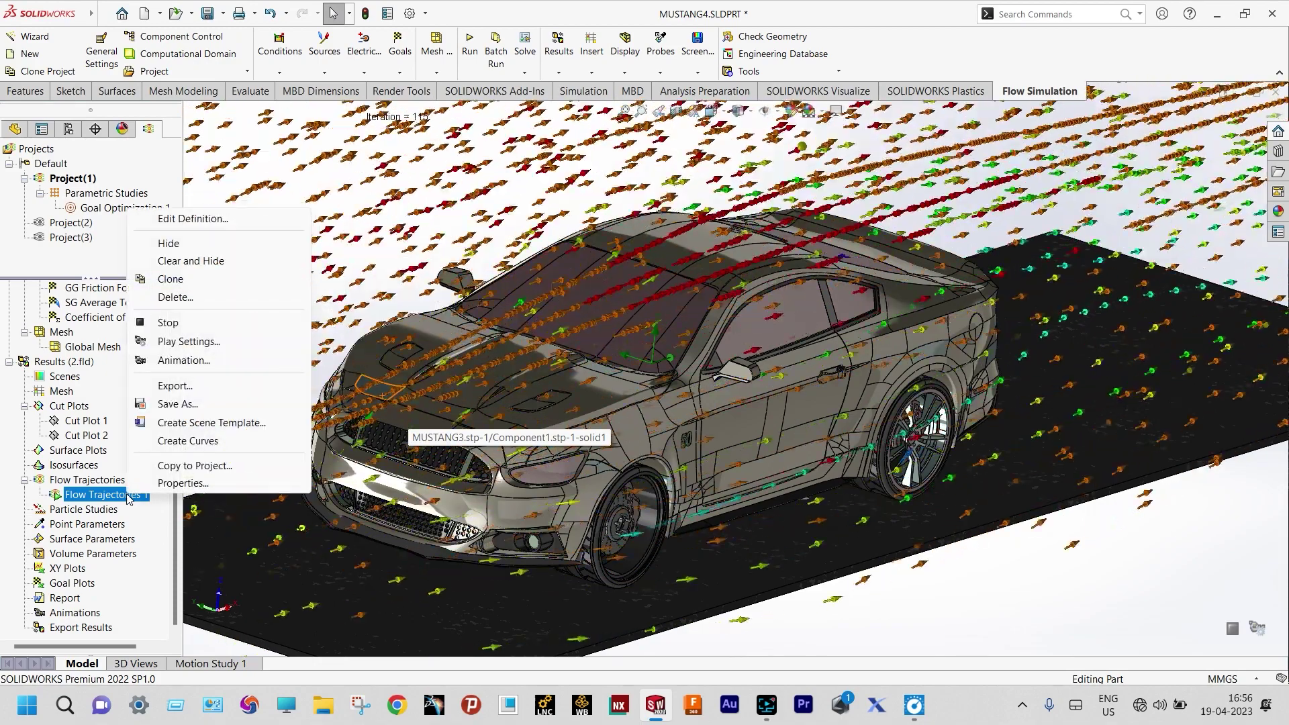
{"action": "left_click", "coordinate": [183, 261]}
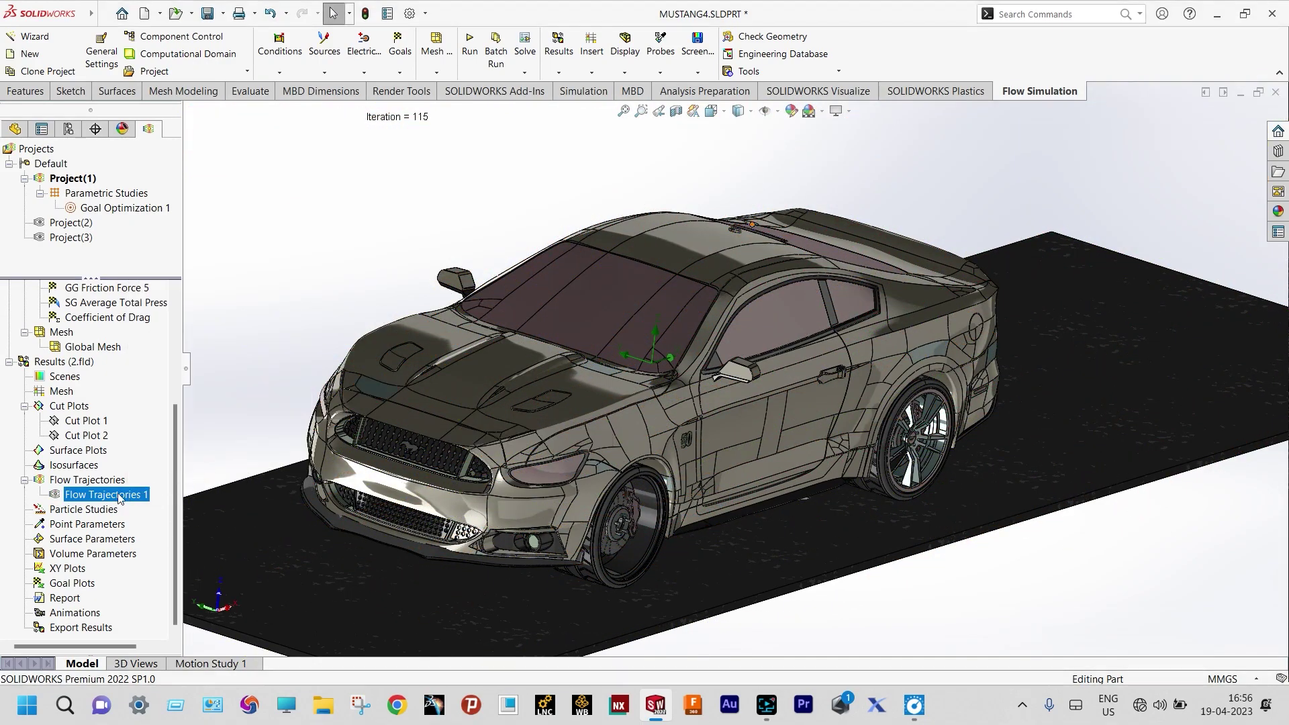
Edit Flow Trajectories 1, rotating and shifting its starting-point rectangle to lie along the car's lengthwise centreline at the nose
{"action": "right_click", "coordinate": [119, 497]}
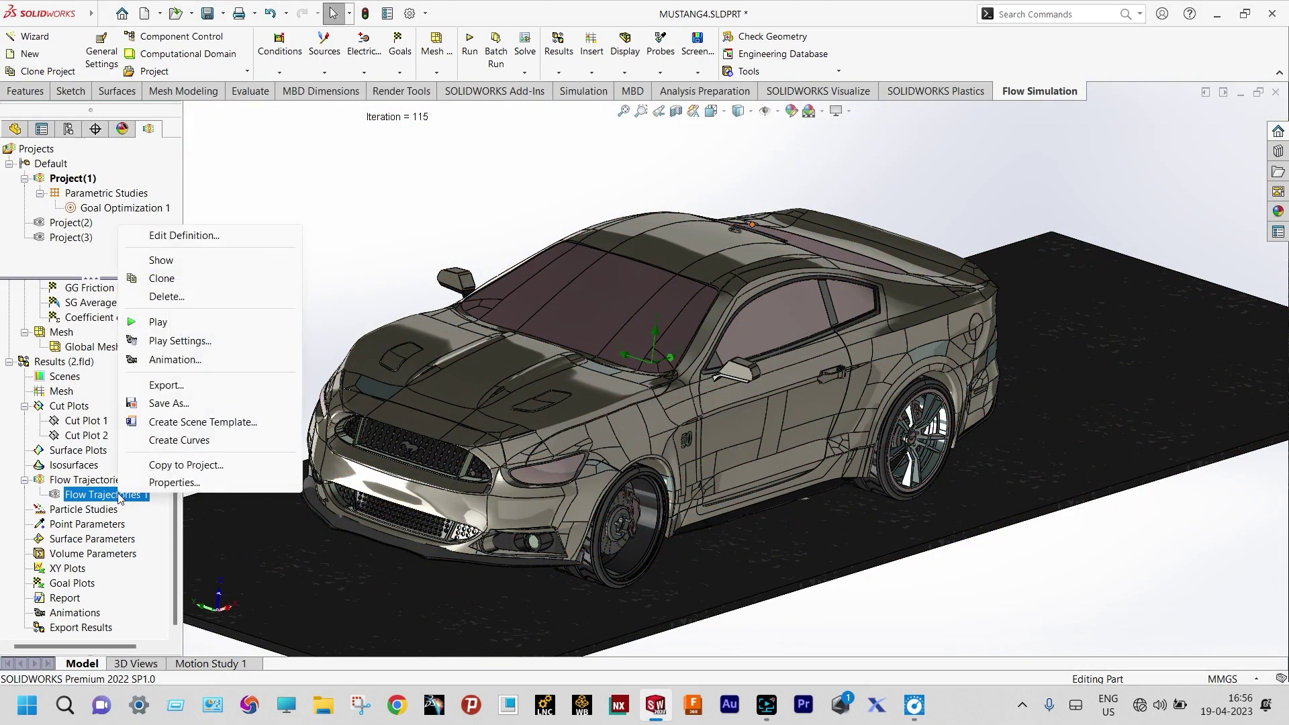
{"action": "left_click", "coordinate": [183, 236]}
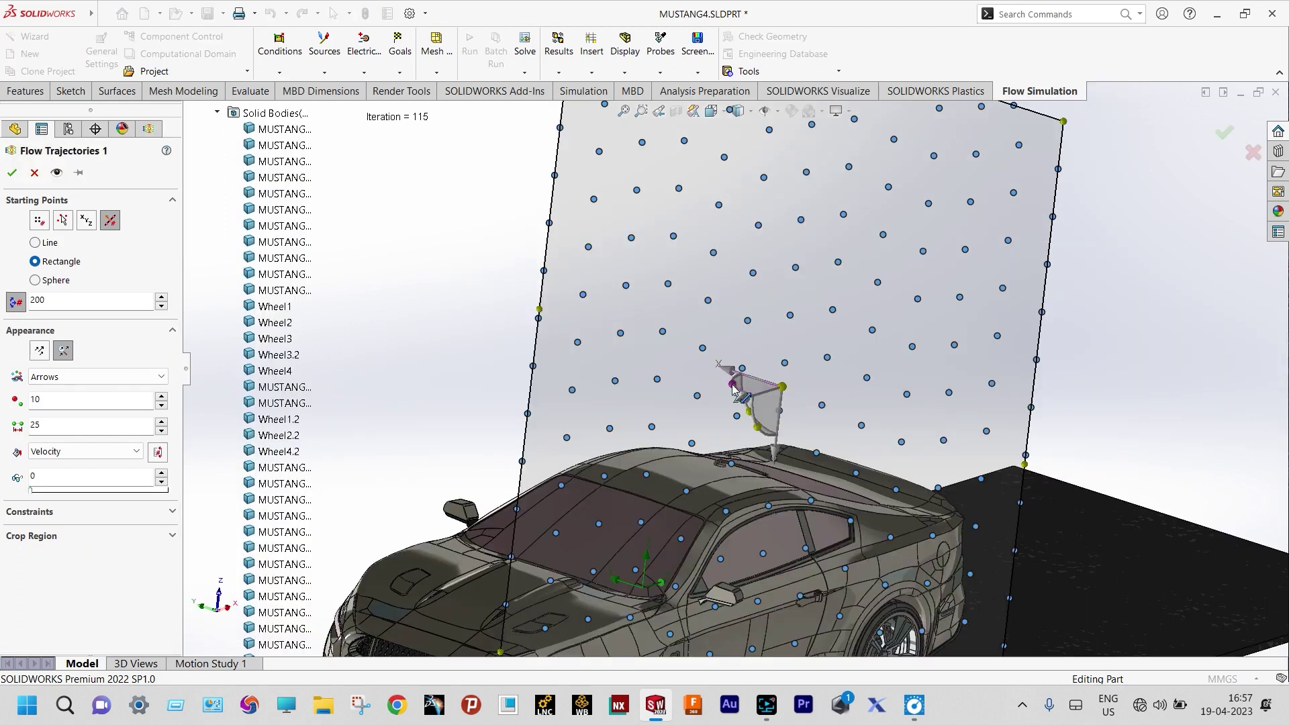
{"action": "left_click_drag", "start_coordinate": [743, 403], "coordinate": [776, 430]}
{"action": "key", "text": "ctrl+1"}
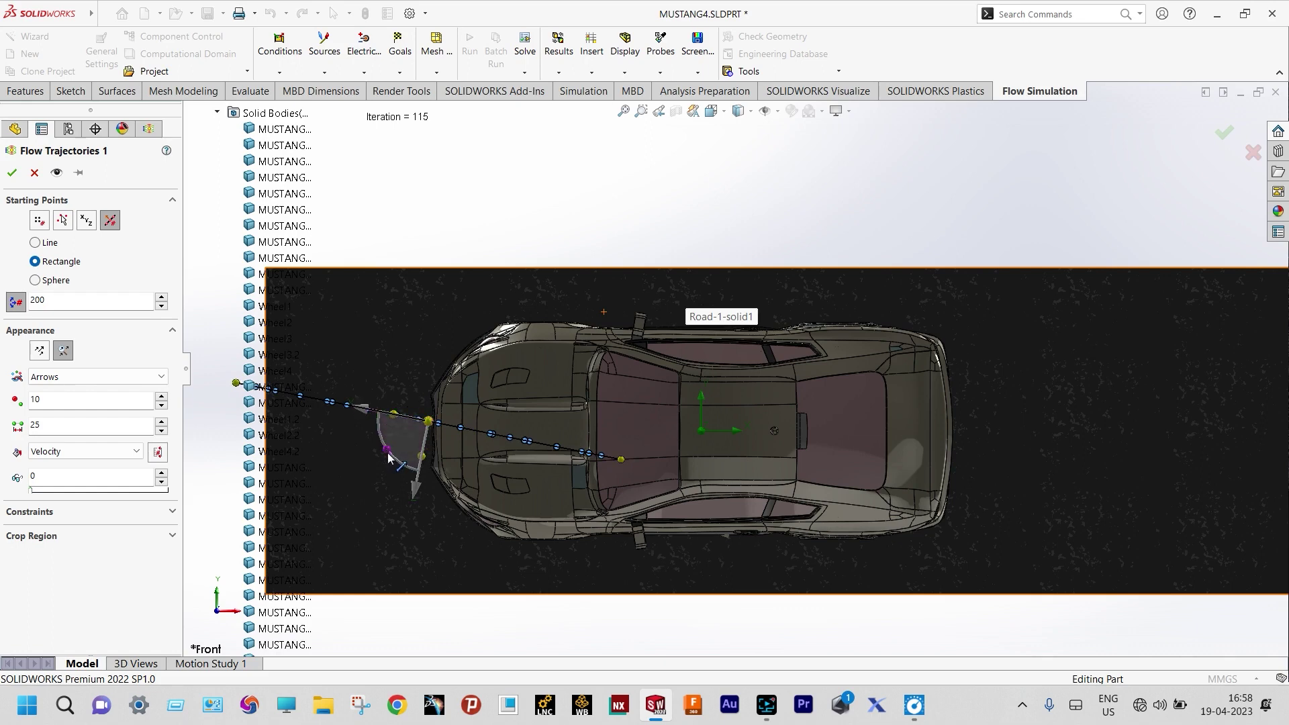
{"action": "left_click_drag", "start_coordinate": [389, 457], "coordinate": [317, 470]}
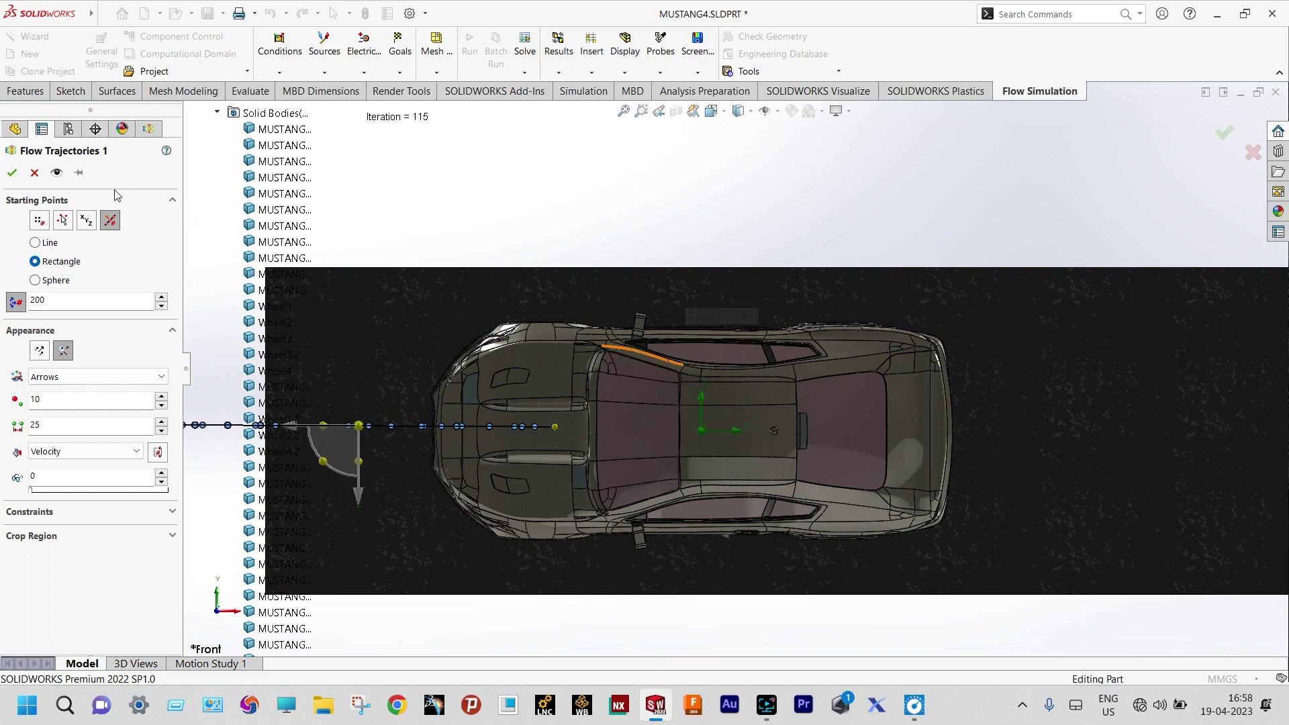
{"action": "left_click", "coordinate": [13, 173]}
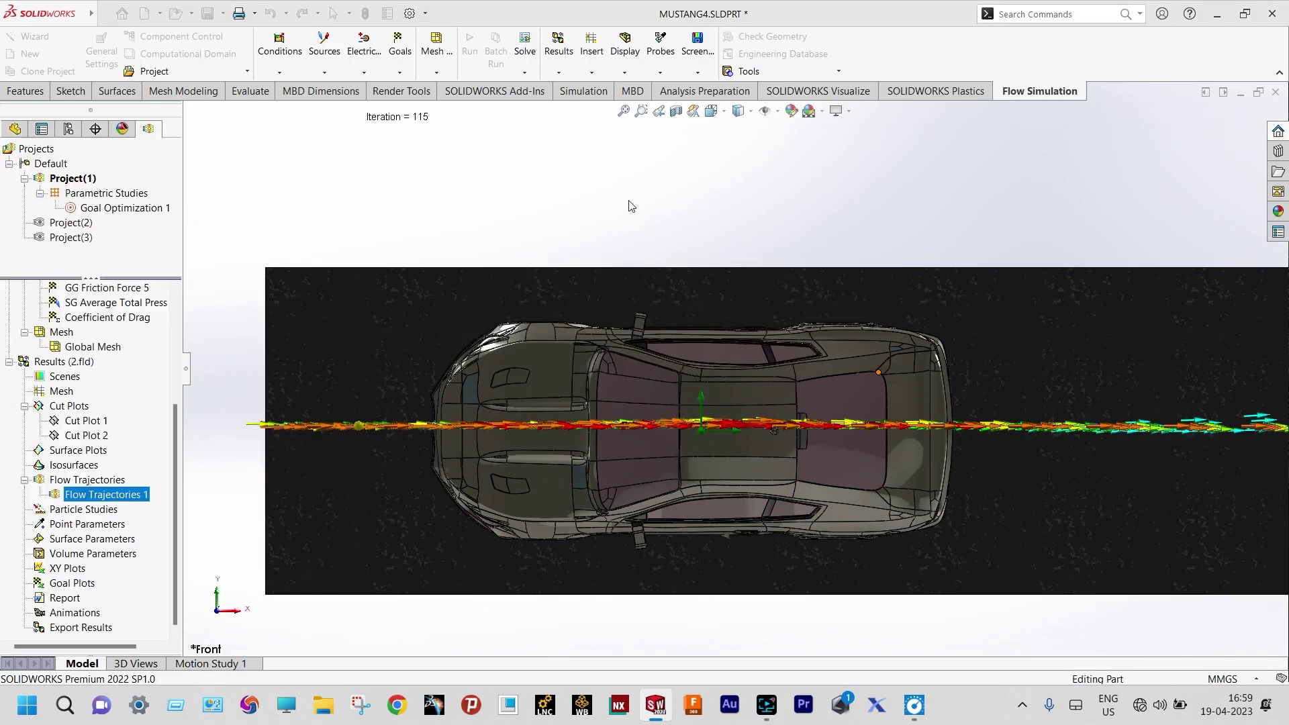
Play the centreline flow trajectories and examine the arrows over the hood, windshield and roof and behind the rear
{"action": "middle_click_drag", "start_coordinate": [768, 299], "coordinate": [772, 189]}
{"action": "scroll", "coordinate": [766, 269], "scroll_direction": "up", "scroll_amount": 1}
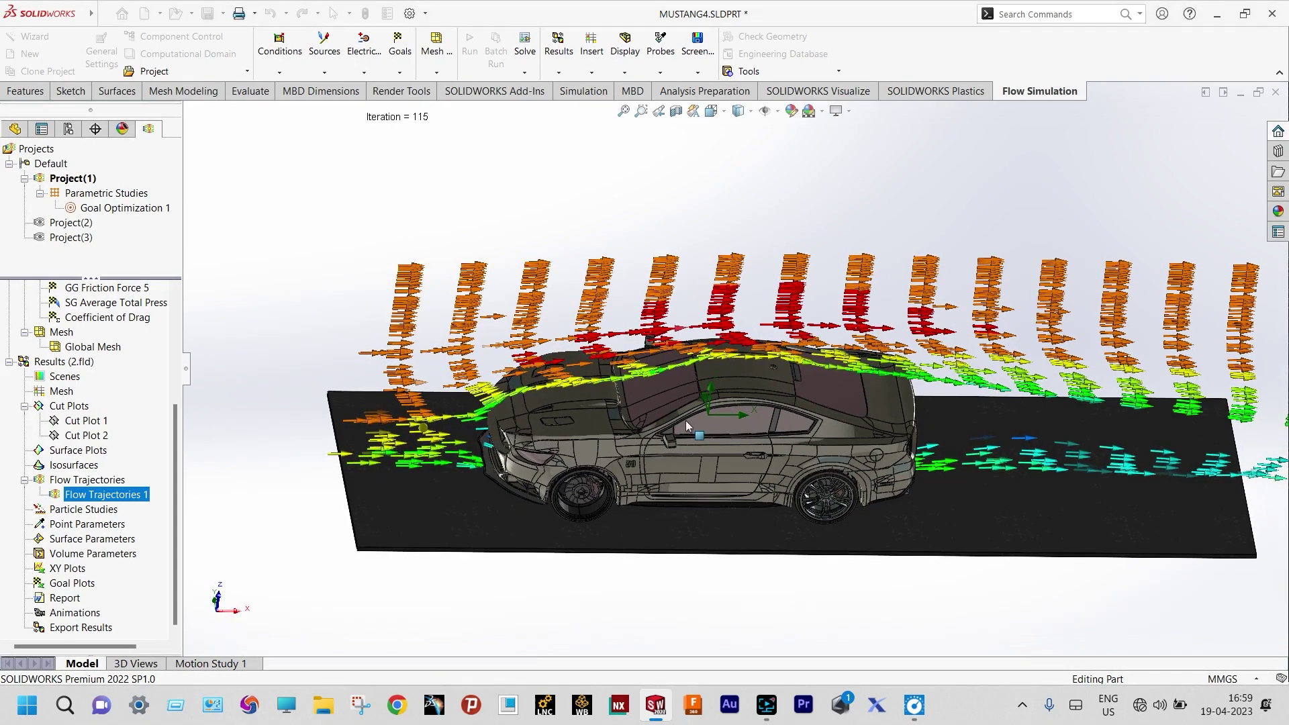
{"action": "scroll", "coordinate": [686, 420], "scroll_direction": "up", "scroll_amount": 1}
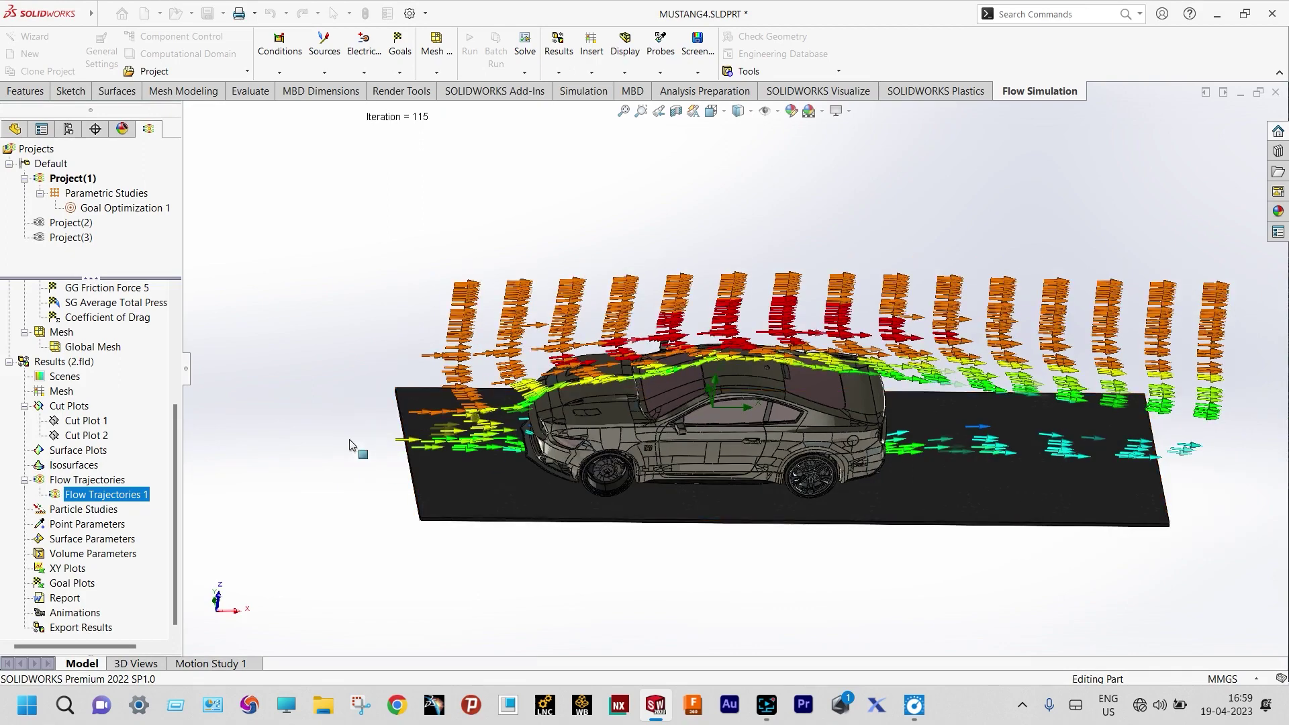
{"action": "key", "text": "f"}
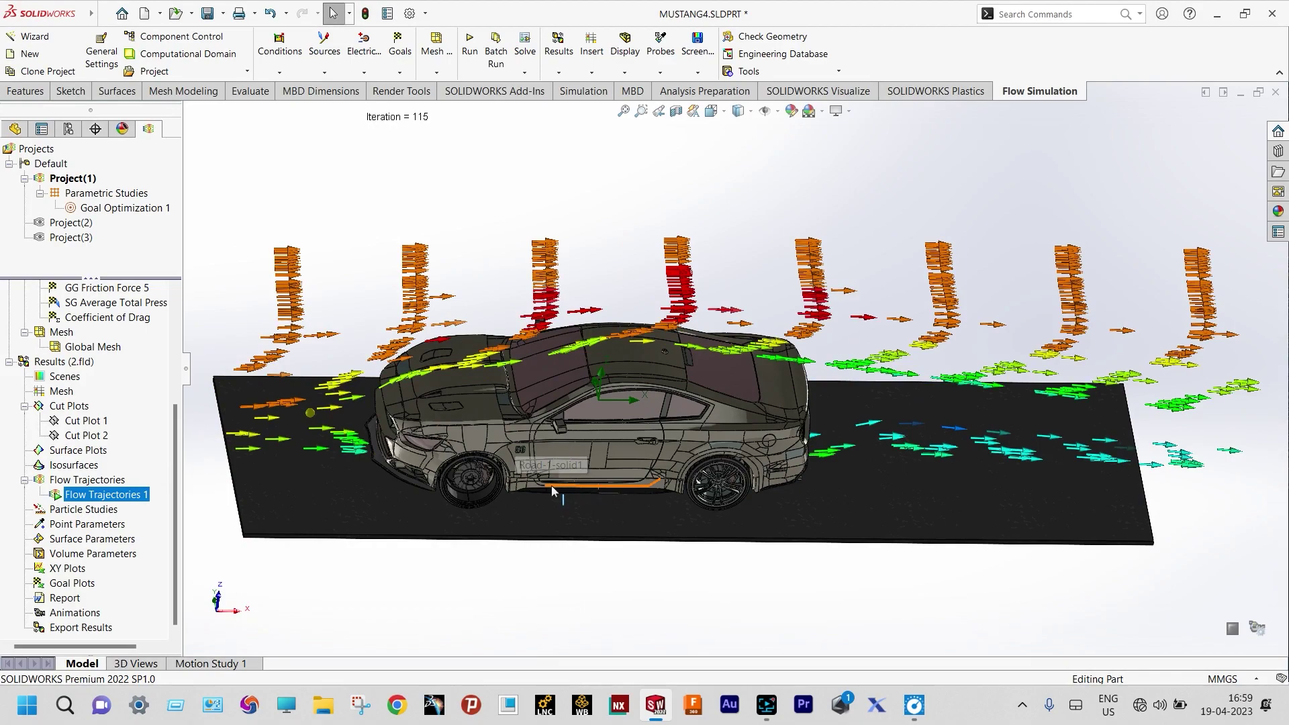
{"action": "scroll", "coordinate": [551, 490], "scroll_direction": "down", "scroll_amount": 2}
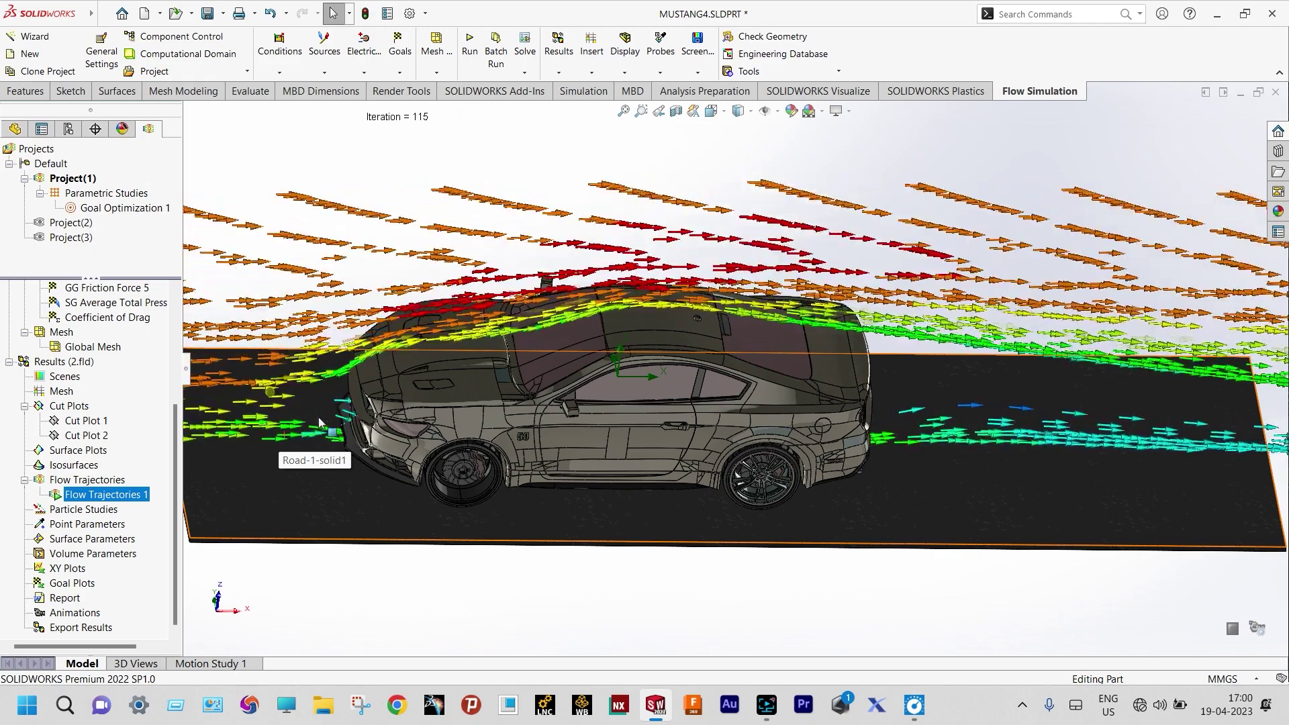
{"action": "scroll", "coordinate": [281, 430], "scroll_direction": "up", "scroll_amount": 3}
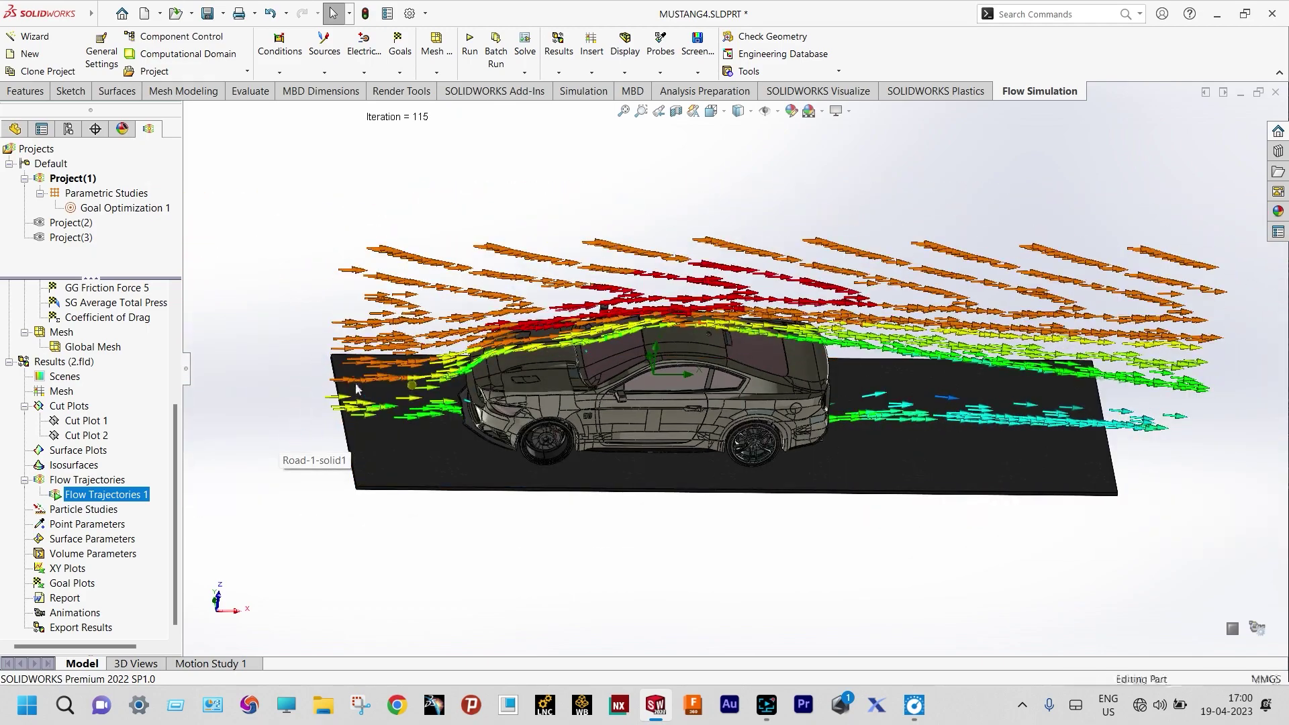
{"action": "middle_click_drag", "start_coordinate": [355, 383], "coordinate": [763, 471]}
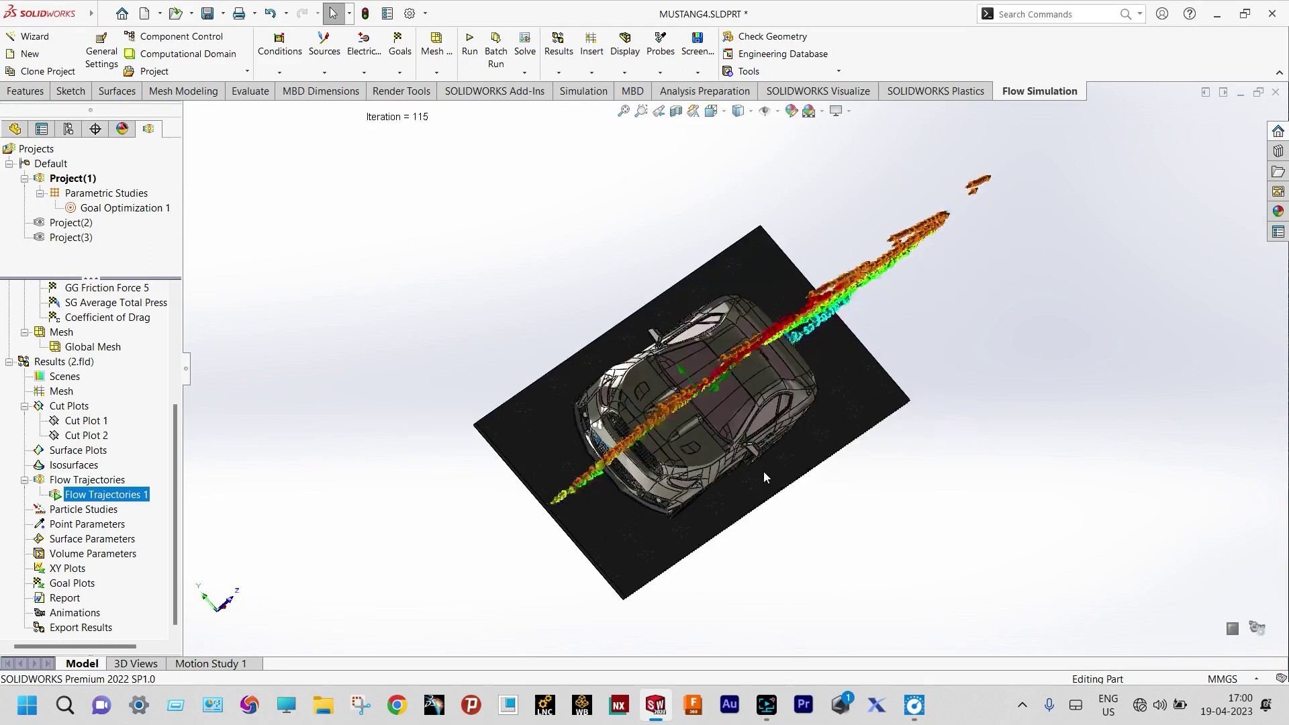
{"action": "scroll", "coordinate": [601, 291], "scroll_direction": "down", "scroll_amount": 5}
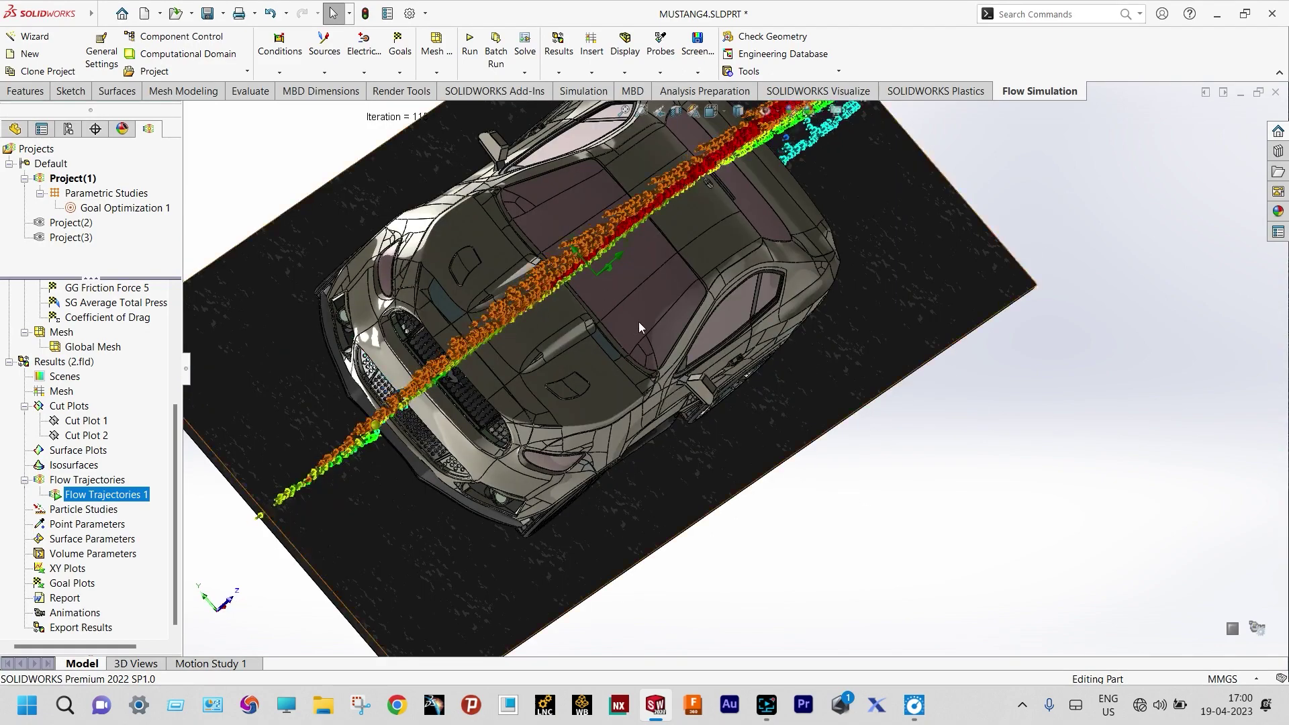
{"action": "middle_click_drag", "start_coordinate": [667, 313], "coordinate": [583, 195]}
{"action": "scroll", "coordinate": [699, 311], "scroll_direction": "down", "scroll_amount": 2}
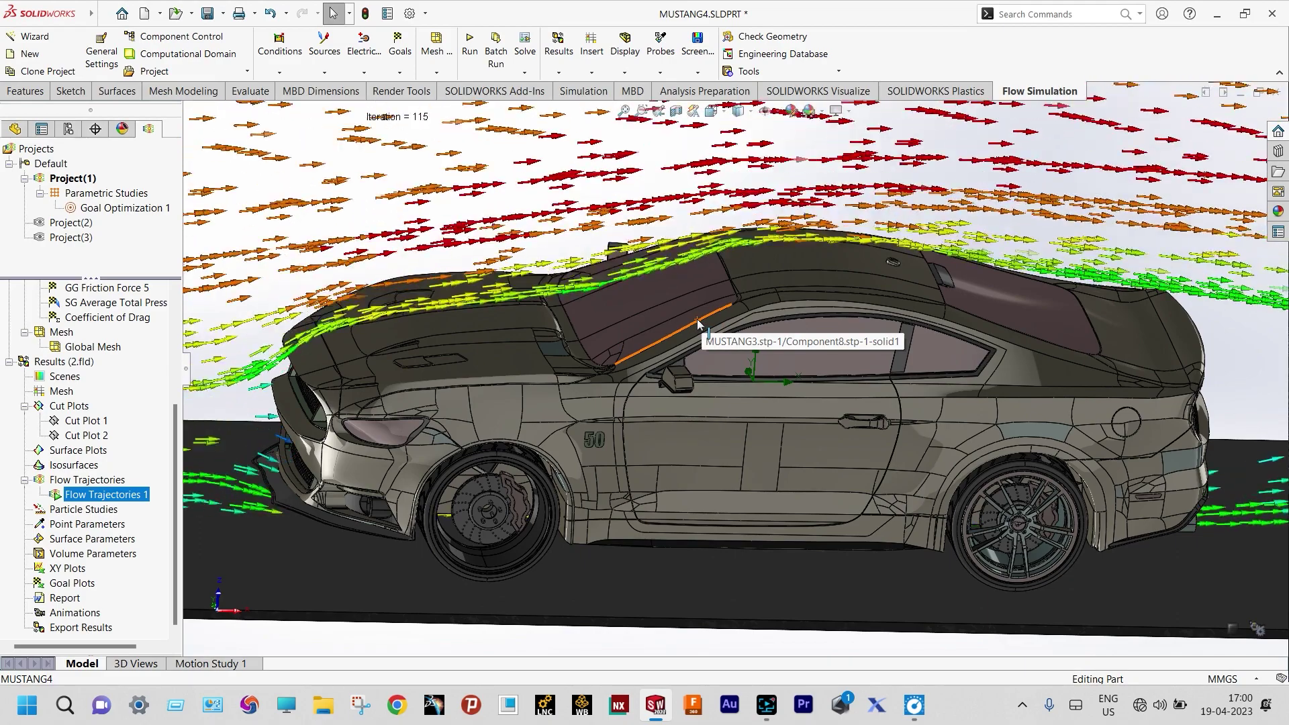
Stop the playback of Flow Trajectories 1 and hide it
{"action": "left_click", "coordinate": [84, 481]}
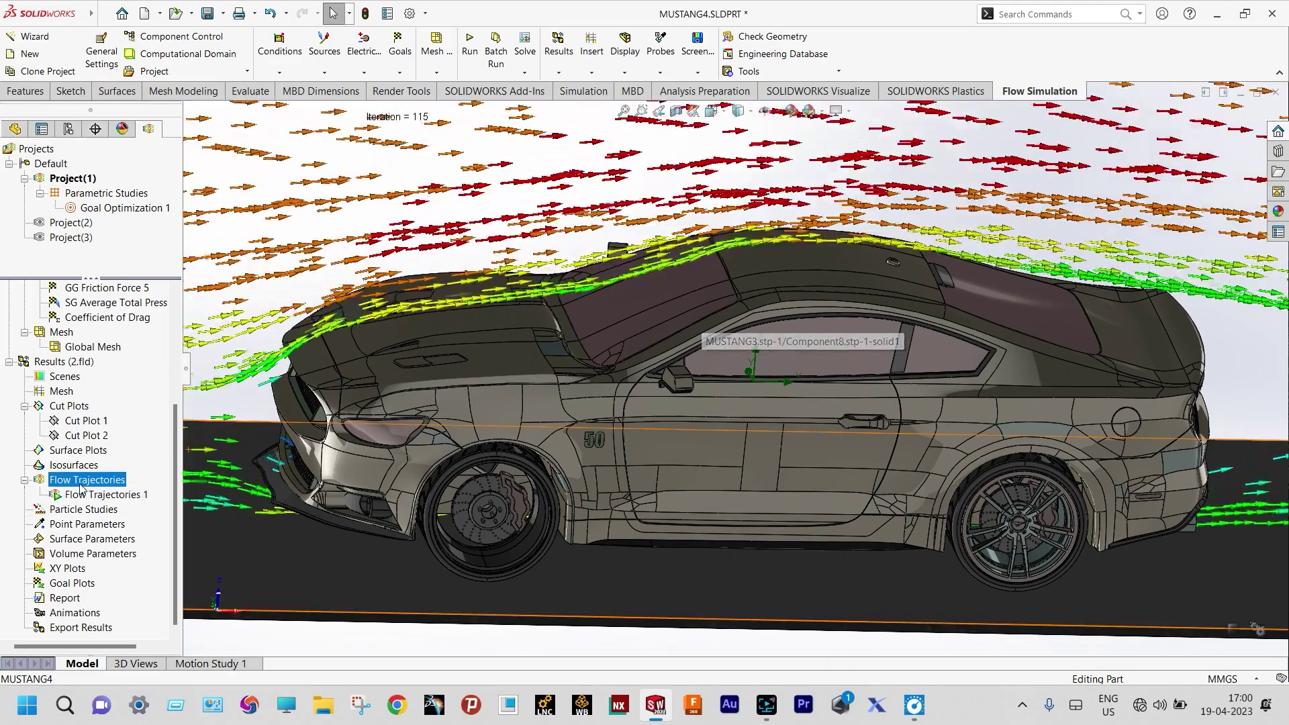
{"action": "right_click", "coordinate": [82, 482]}
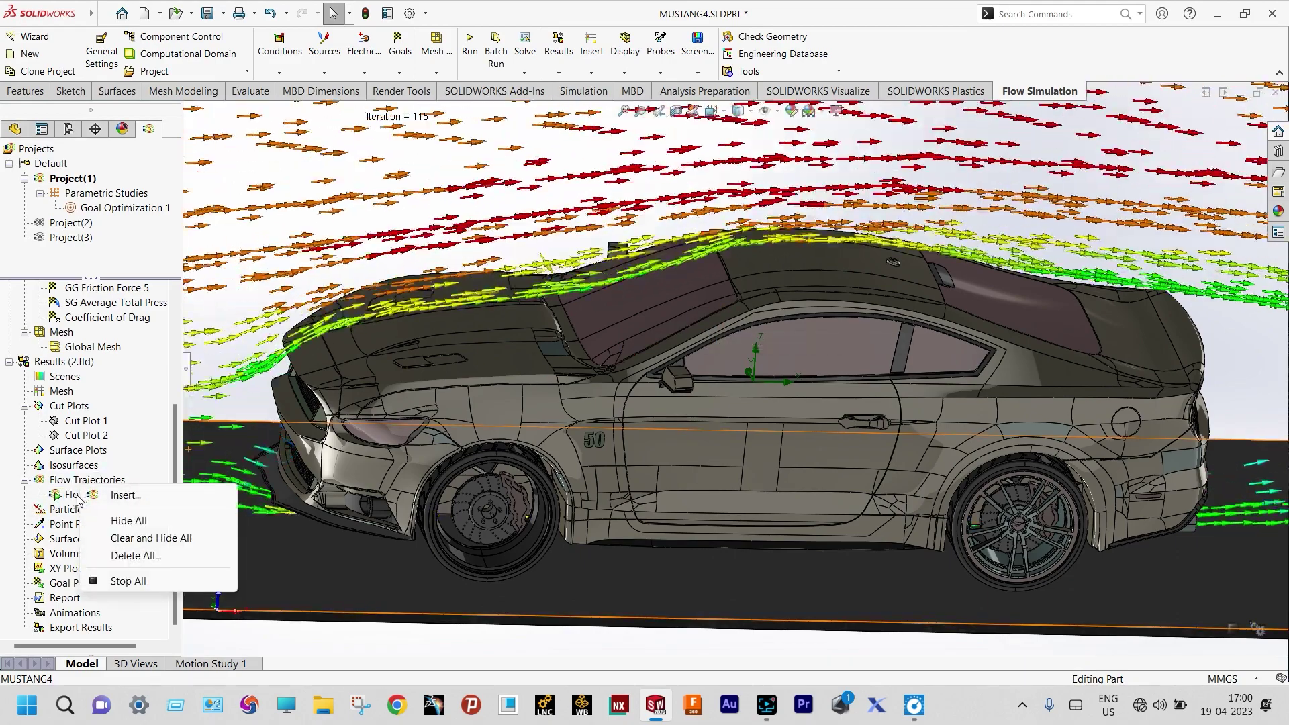
{"action": "left_click", "coordinate": [83, 582]}
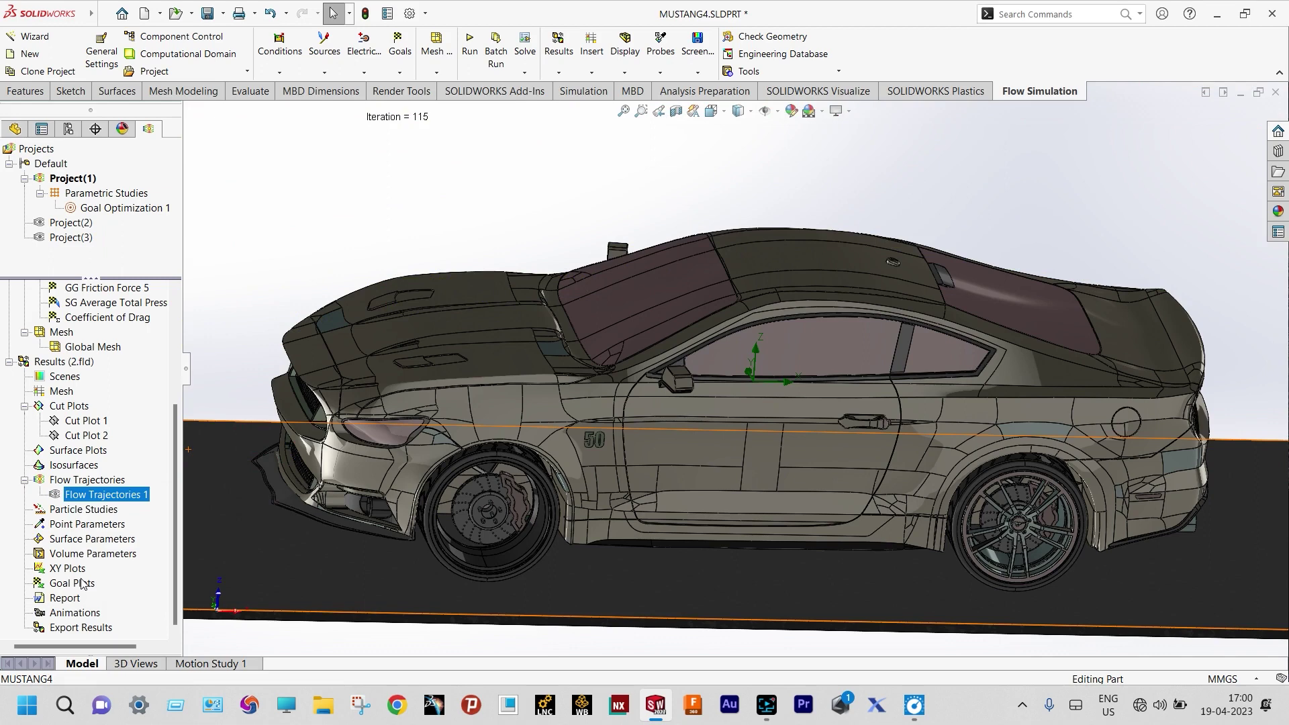
Create a goal plot of all goals against iterations and export it to an Excel workbook
{"action": "left_click", "coordinate": [82, 582]}
{"action": "right_click", "coordinate": [83, 583]}
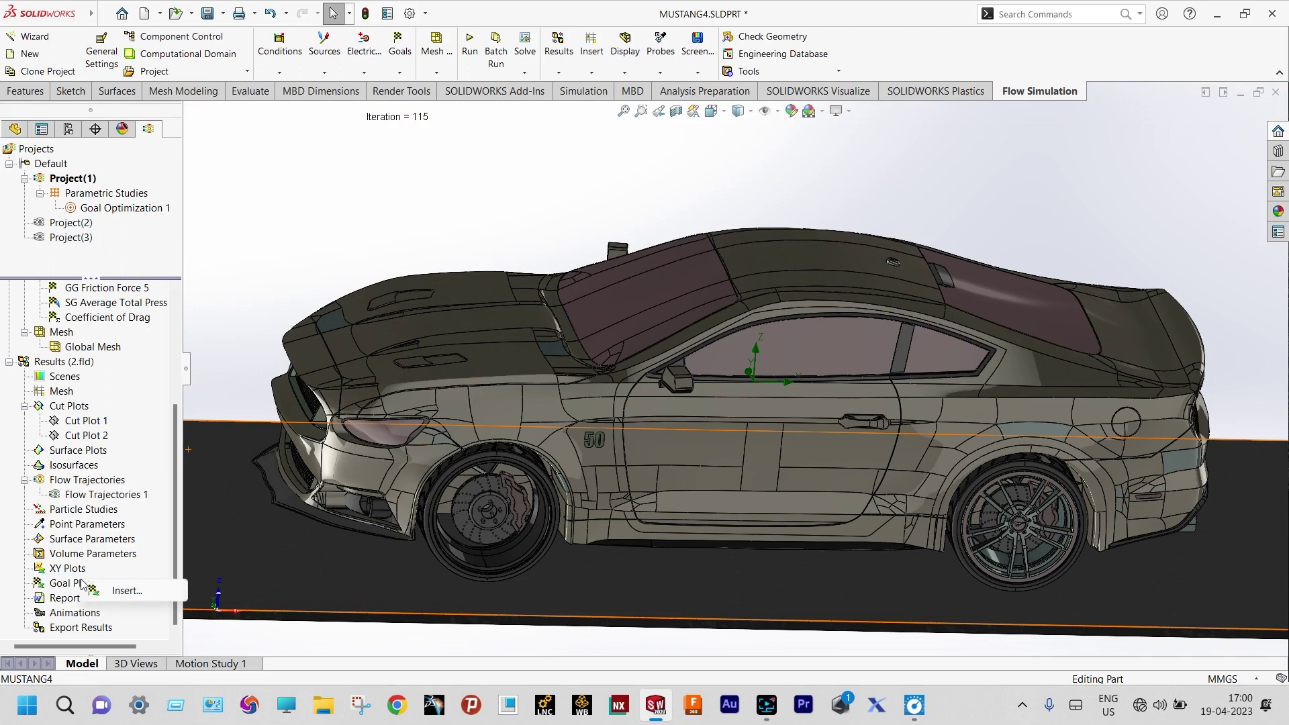
{"action": "left_click", "coordinate": [108, 592]}
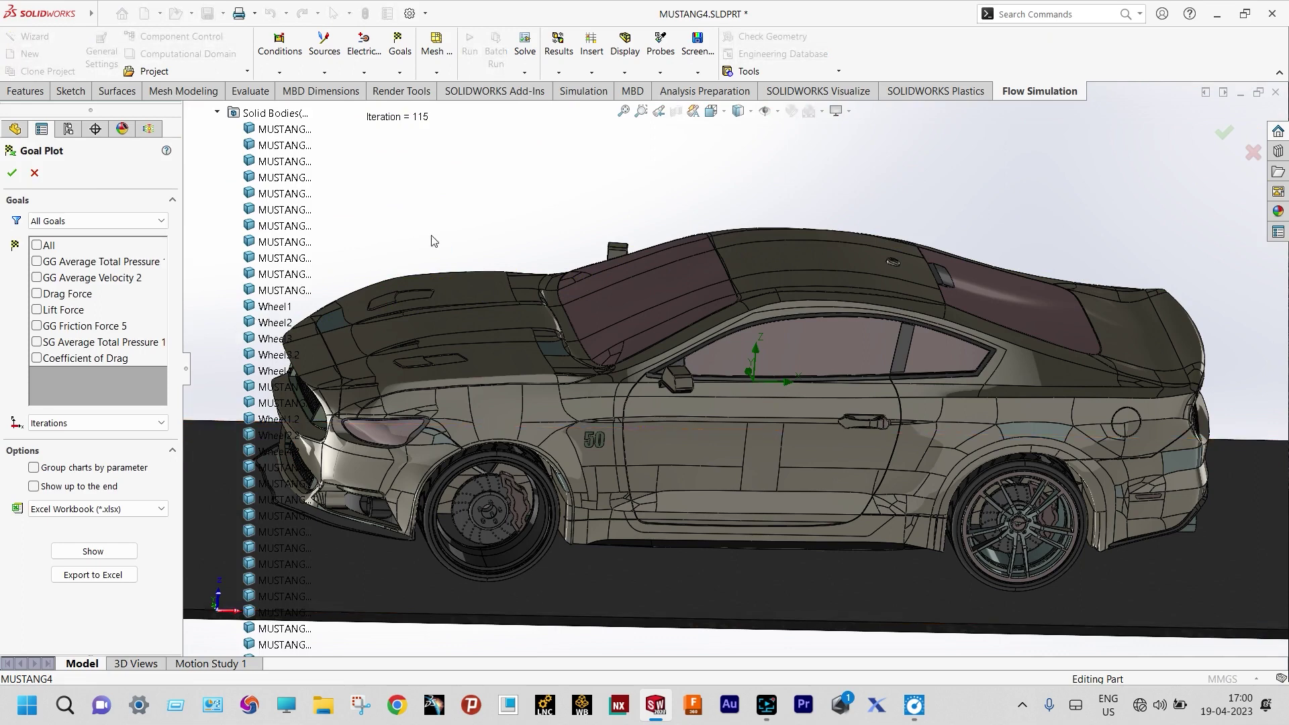
{"action": "left_click", "coordinate": [37, 245]}
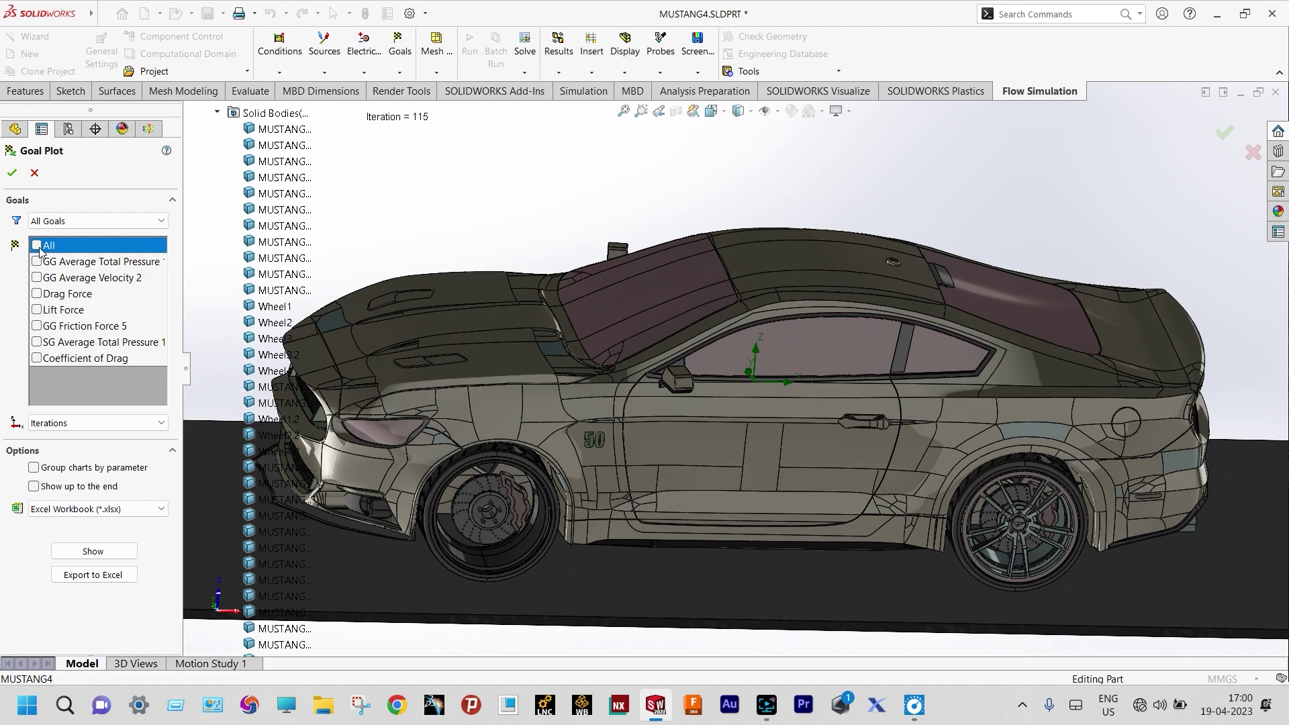
{"action": "left_click", "coordinate": [37, 246]}
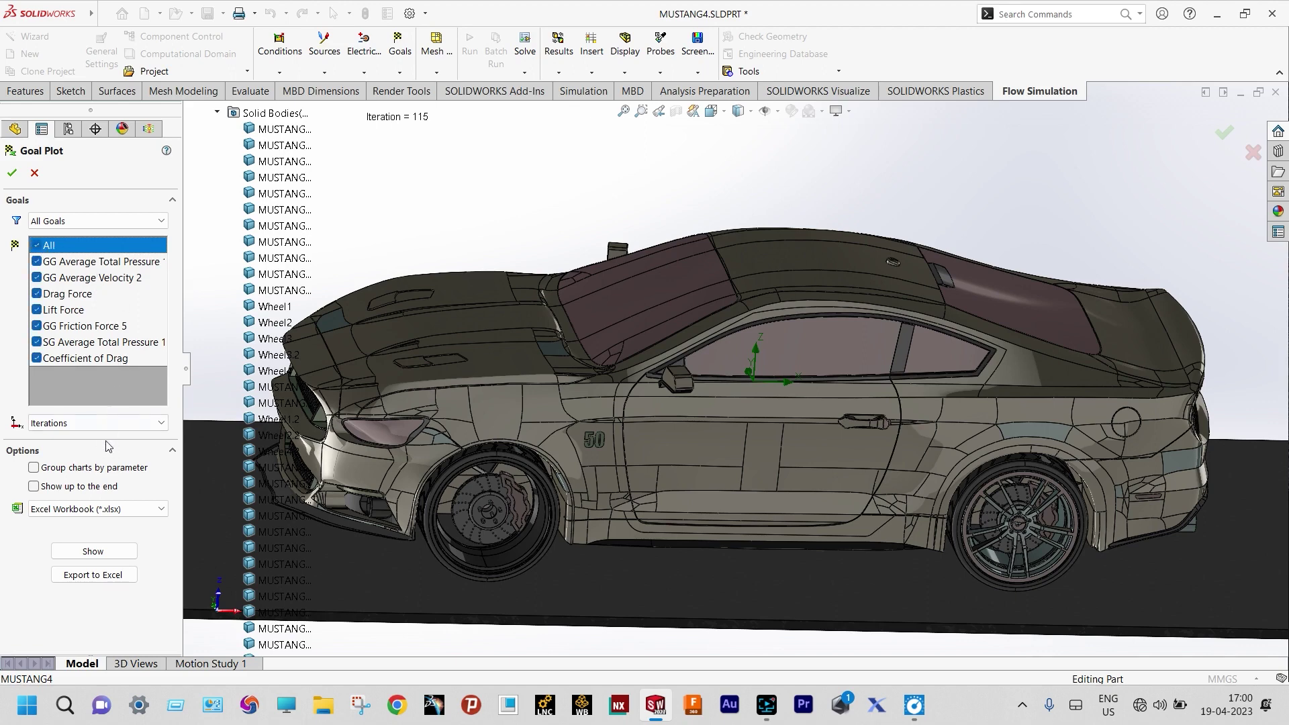
{"action": "left_click", "coordinate": [68, 510]}
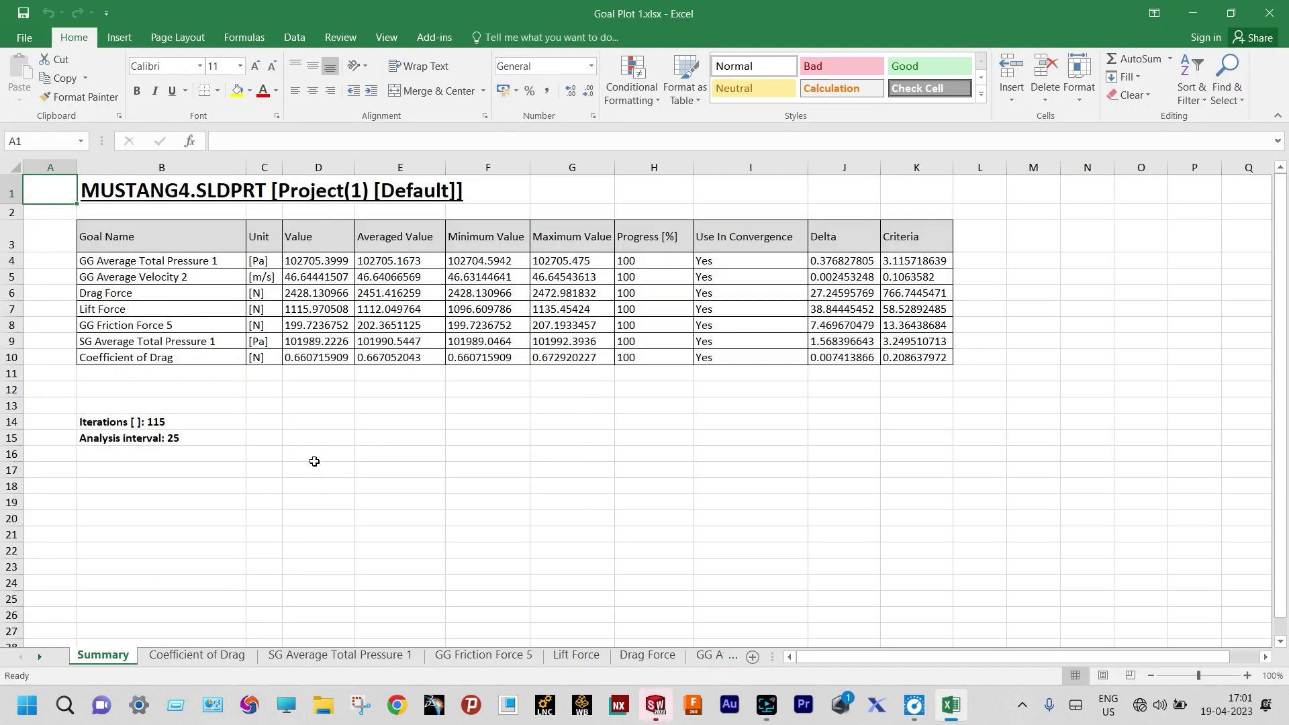
In the exported Excel workbook, examine the Coefficient of Drag, SG Average Total Pressure 1 and GG Friction Force 5 charts at their final iteration
{"action": "left_click", "coordinate": [204, 655]}
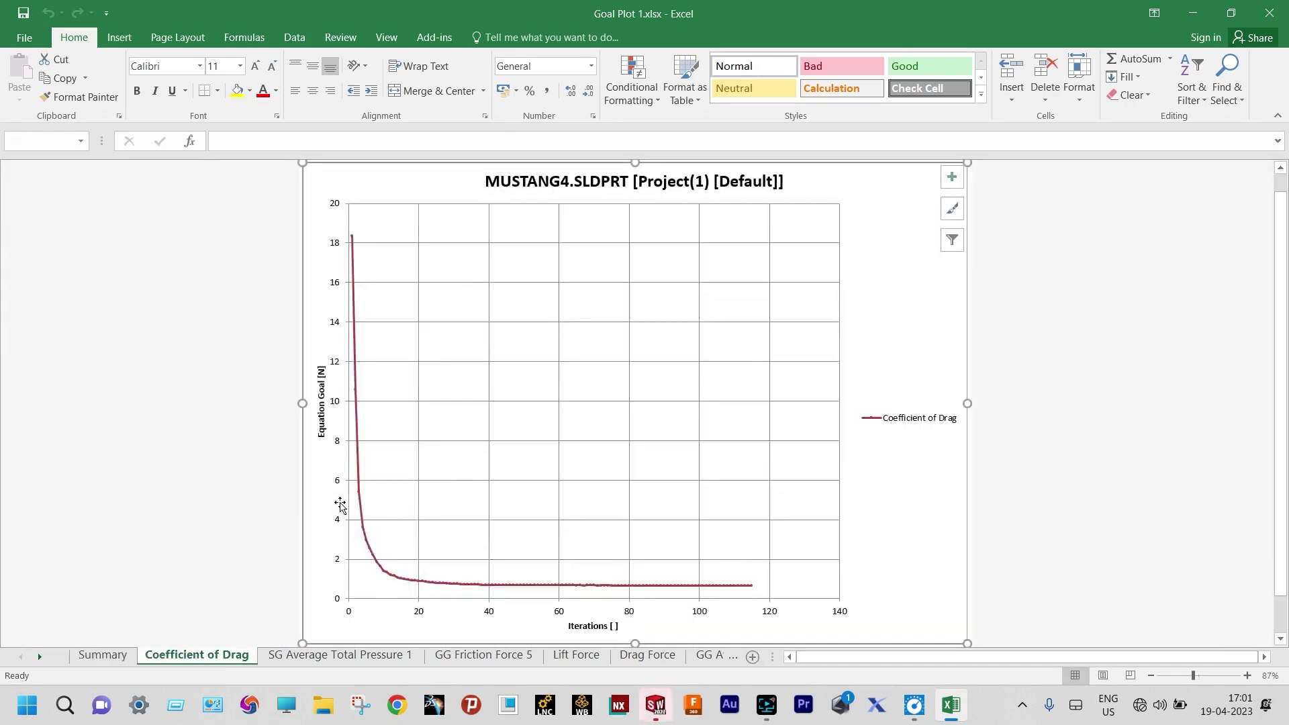
{"action": "left_click", "coordinate": [340, 507]}
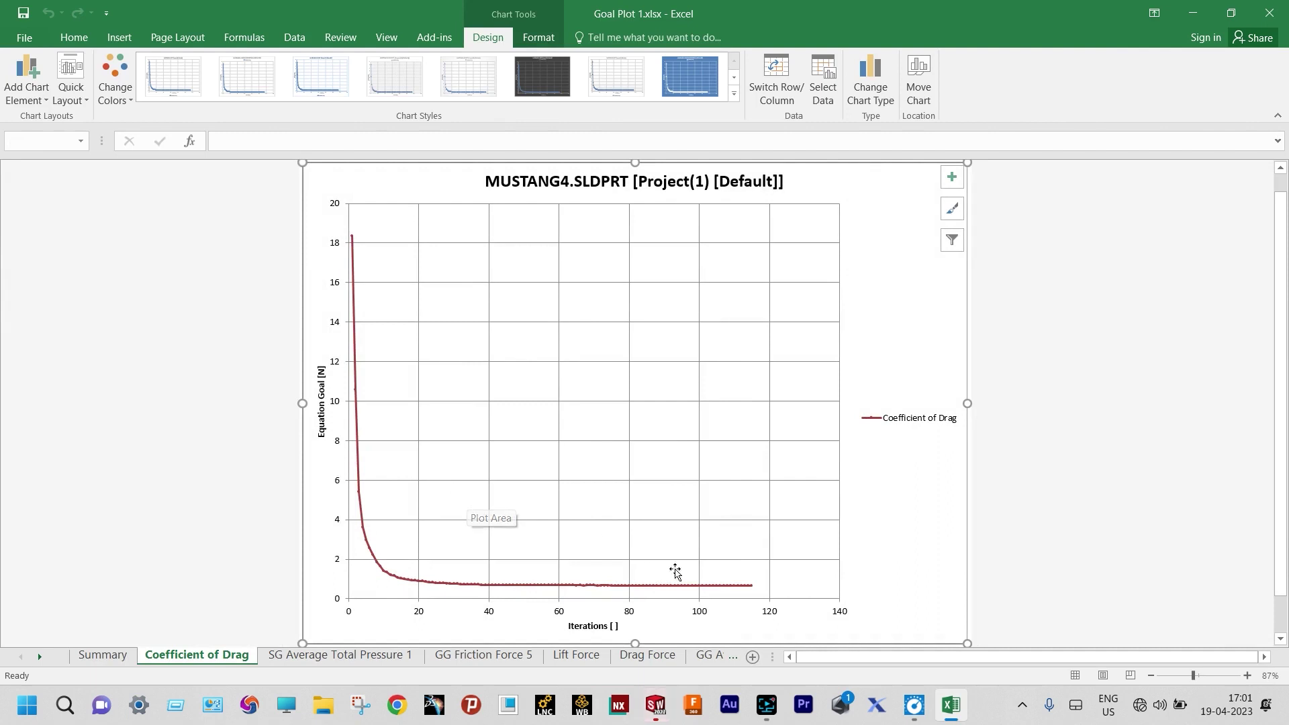
{"action": "mouse_move", "coordinate": [749, 590]}
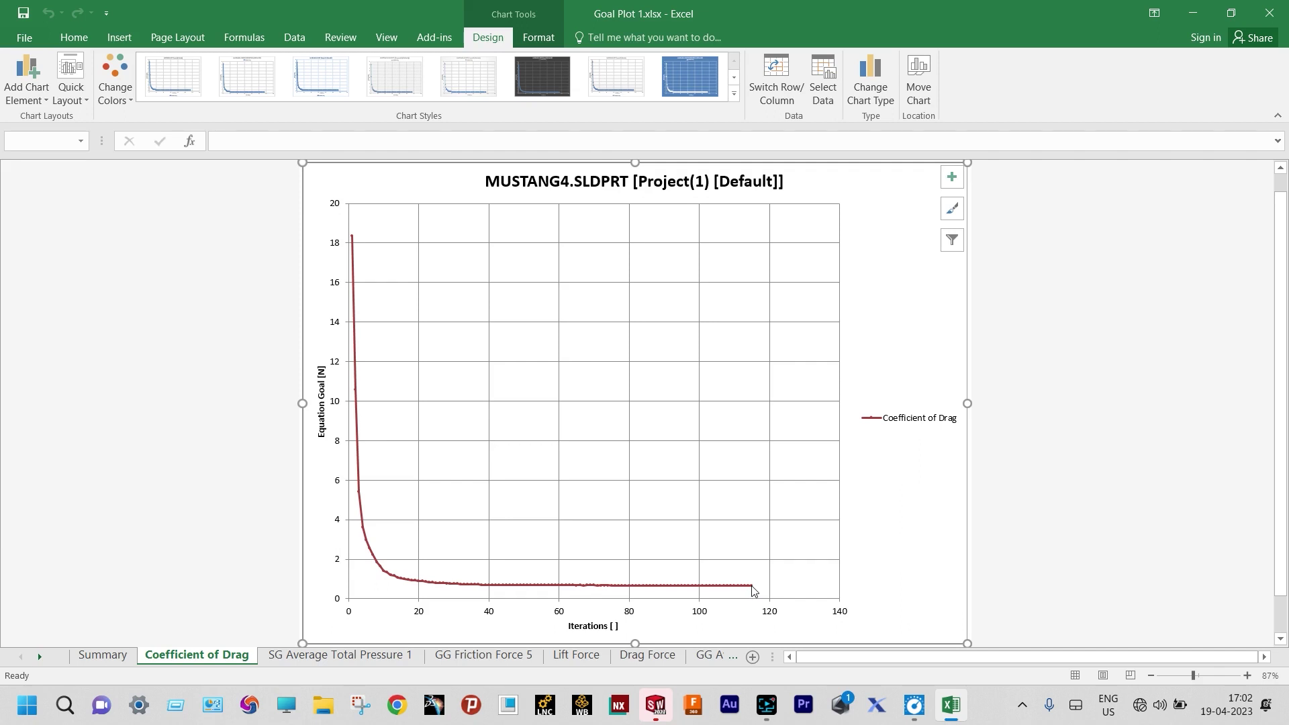
{"action": "key", "text": "ctrl+Page_Down"}
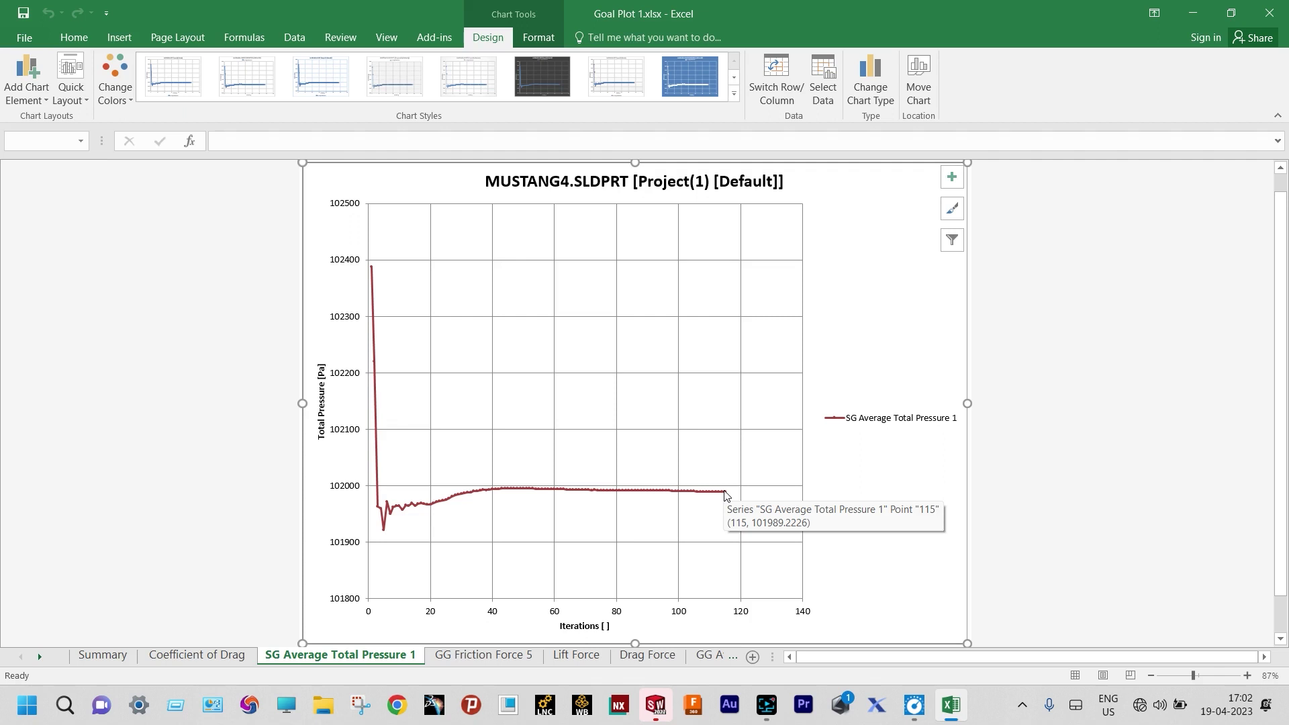
{"action": "left_click", "coordinate": [508, 663]}
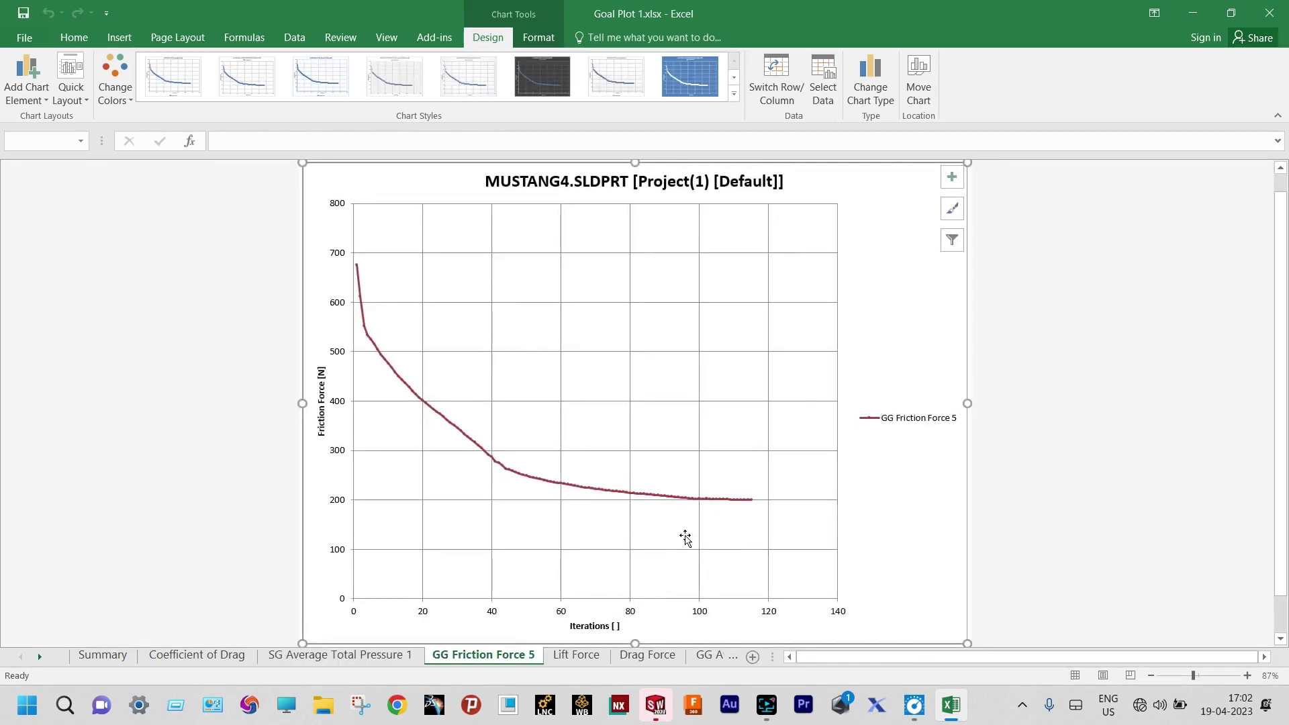
{"action": "mouse_move", "coordinate": [753, 503]}
Read the final-iteration points on the Lift Force and Drag Force charts
{"action": "left_click", "coordinate": [584, 661]}
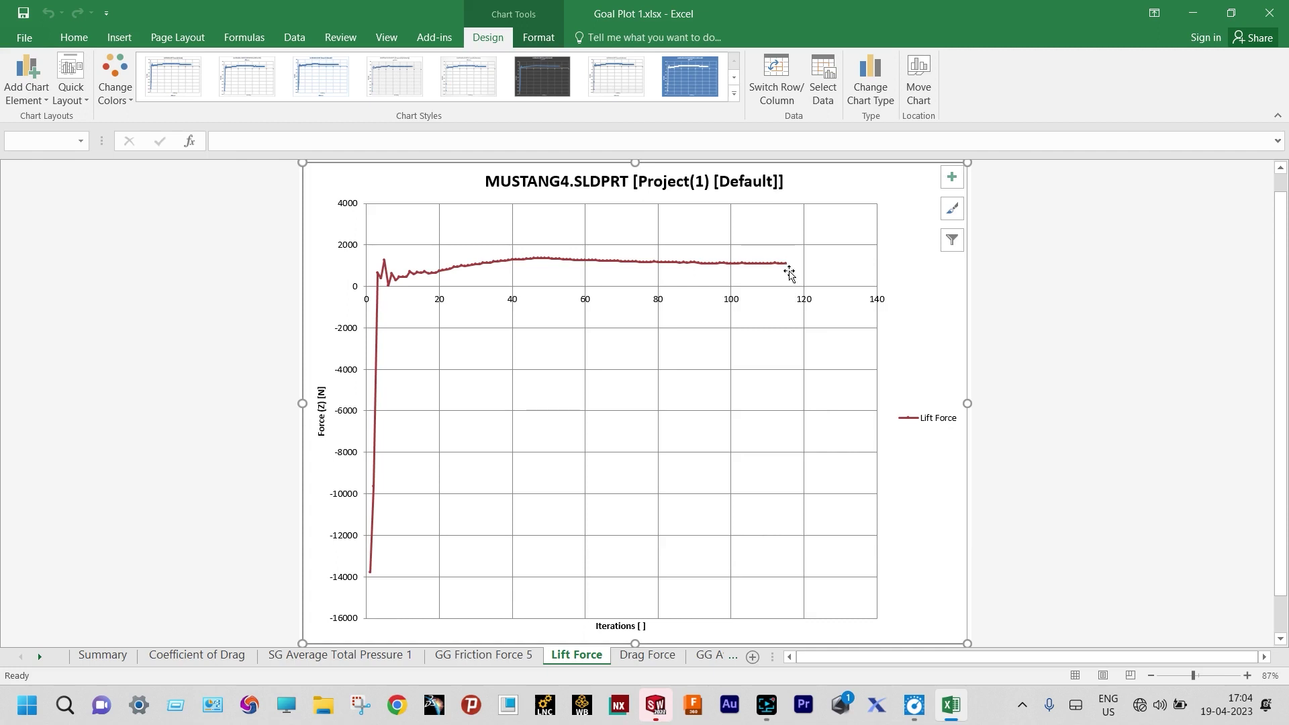
{"action": "mouse_move", "coordinate": [787, 267]}
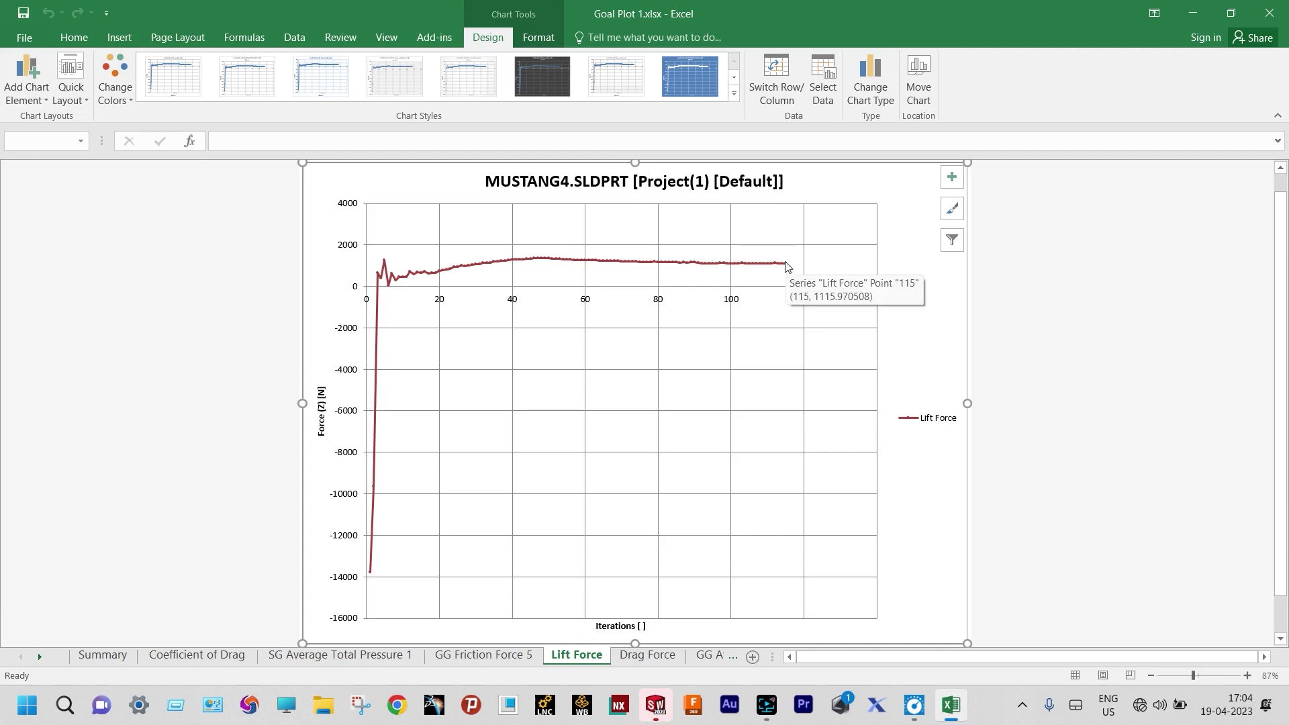
{"action": "left_click", "coordinate": [662, 658]}
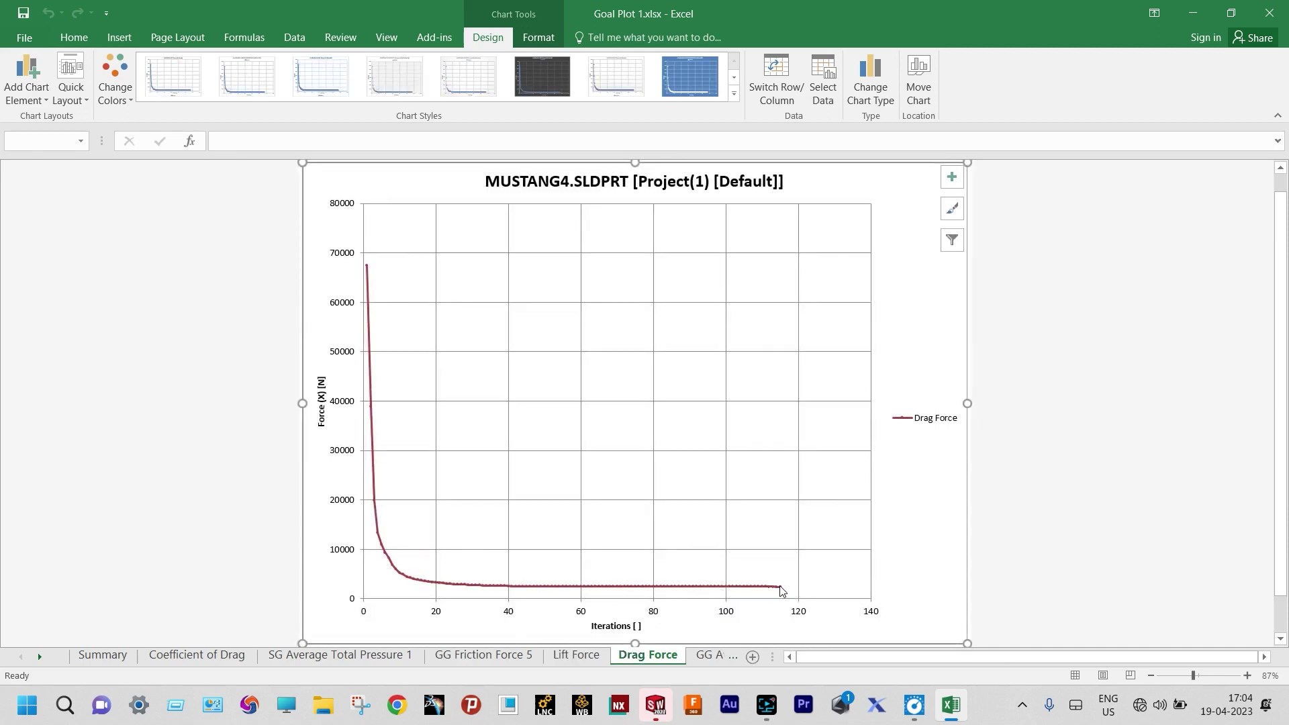
{"action": "mouse_move", "coordinate": [782, 589]}
Read the final points on the GG Average Velocity 2 and GG Average Total Pressure 1 charts, and close the workbook
{"action": "left_click", "coordinate": [716, 656]}
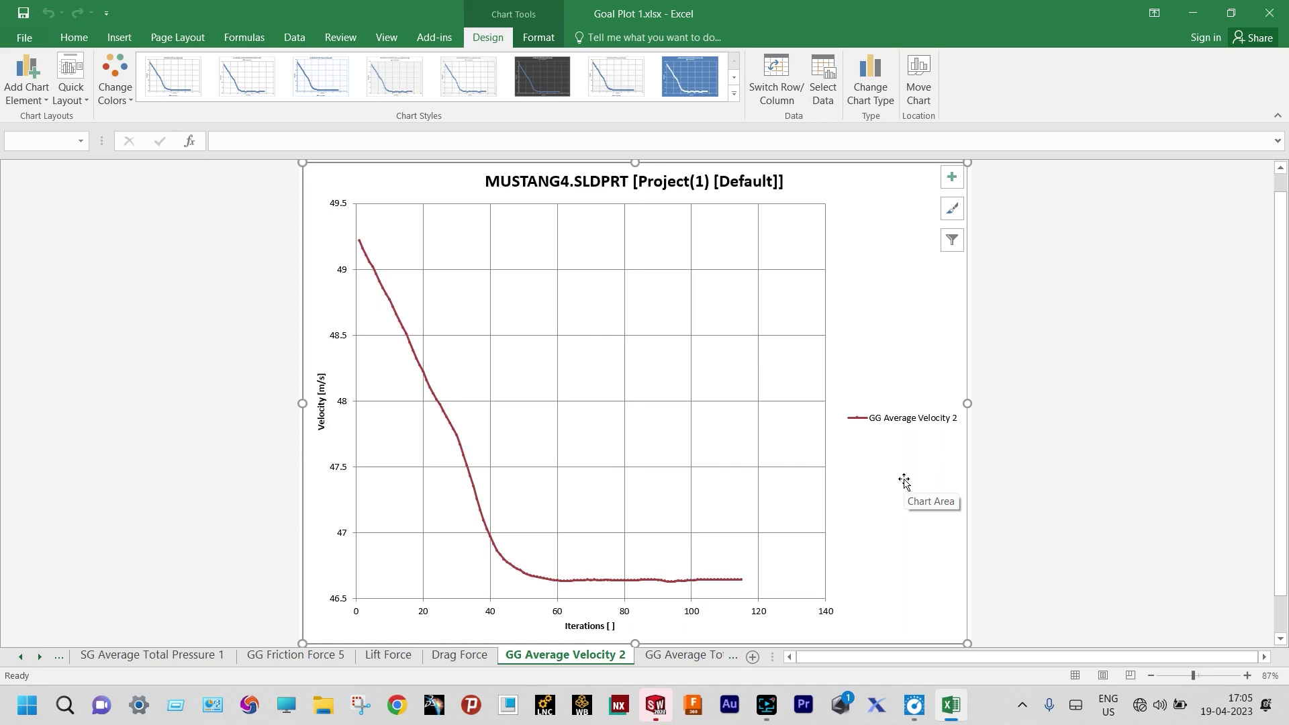
{"action": "mouse_move", "coordinate": [742, 580]}
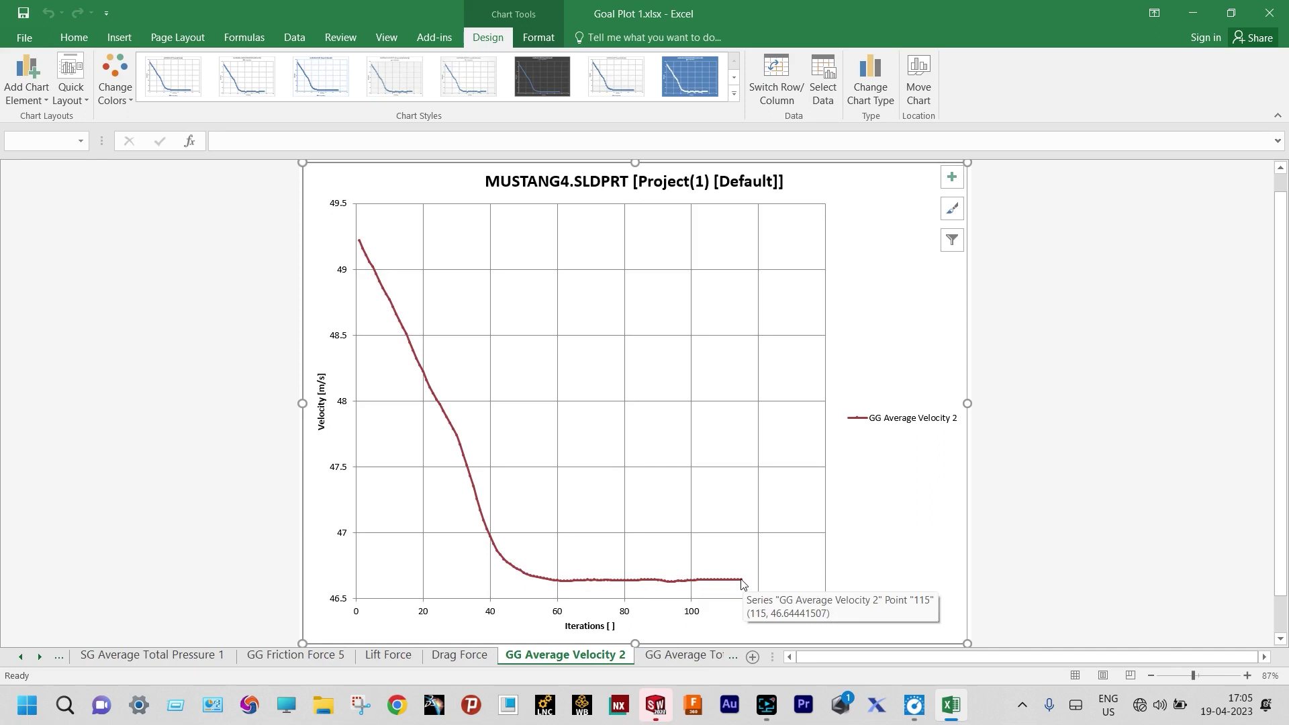
{"action": "left_click", "coordinate": [691, 655]}
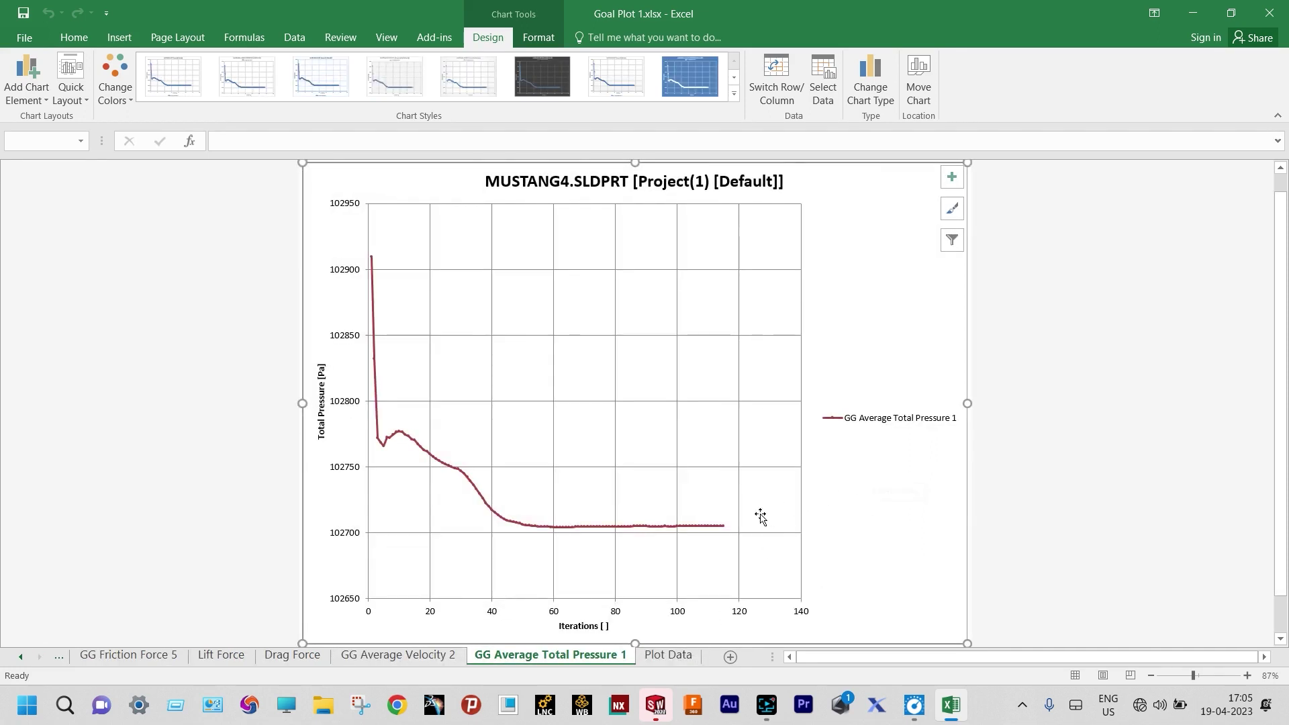
{"action": "mouse_move", "coordinate": [726, 531]}
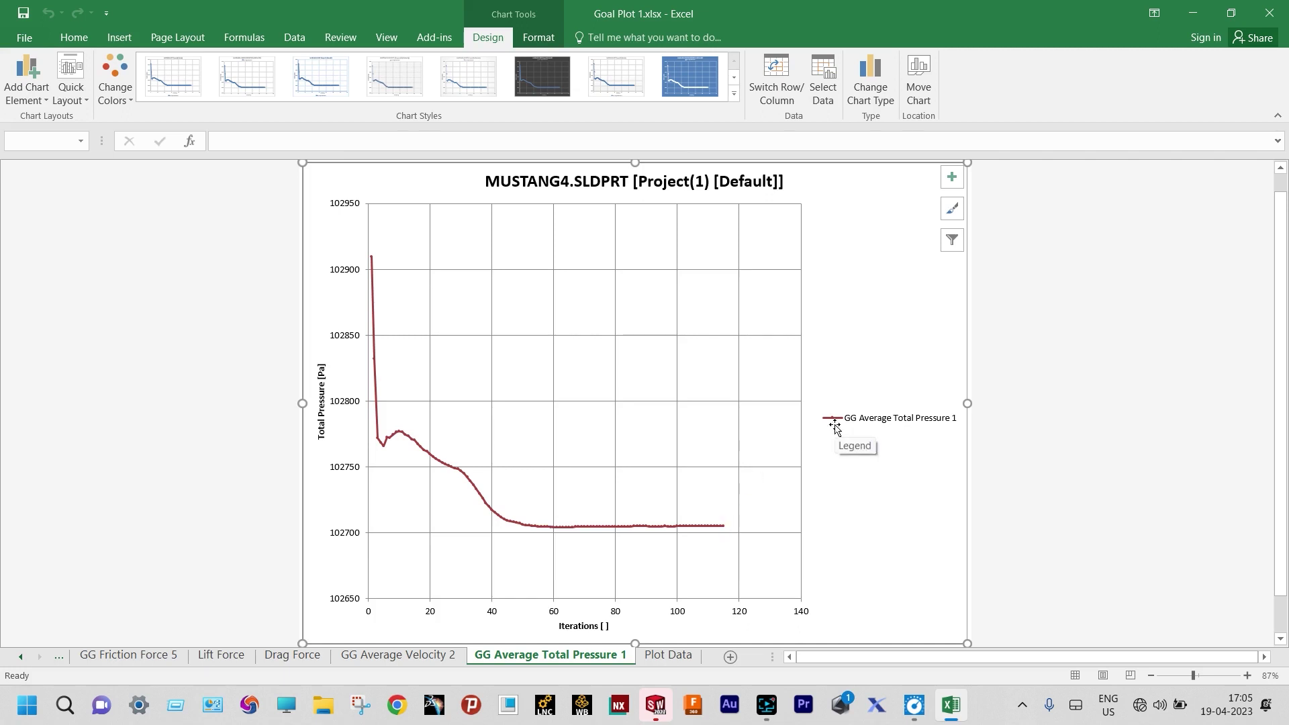
{"action": "left_click", "coordinate": [1269, 15]}
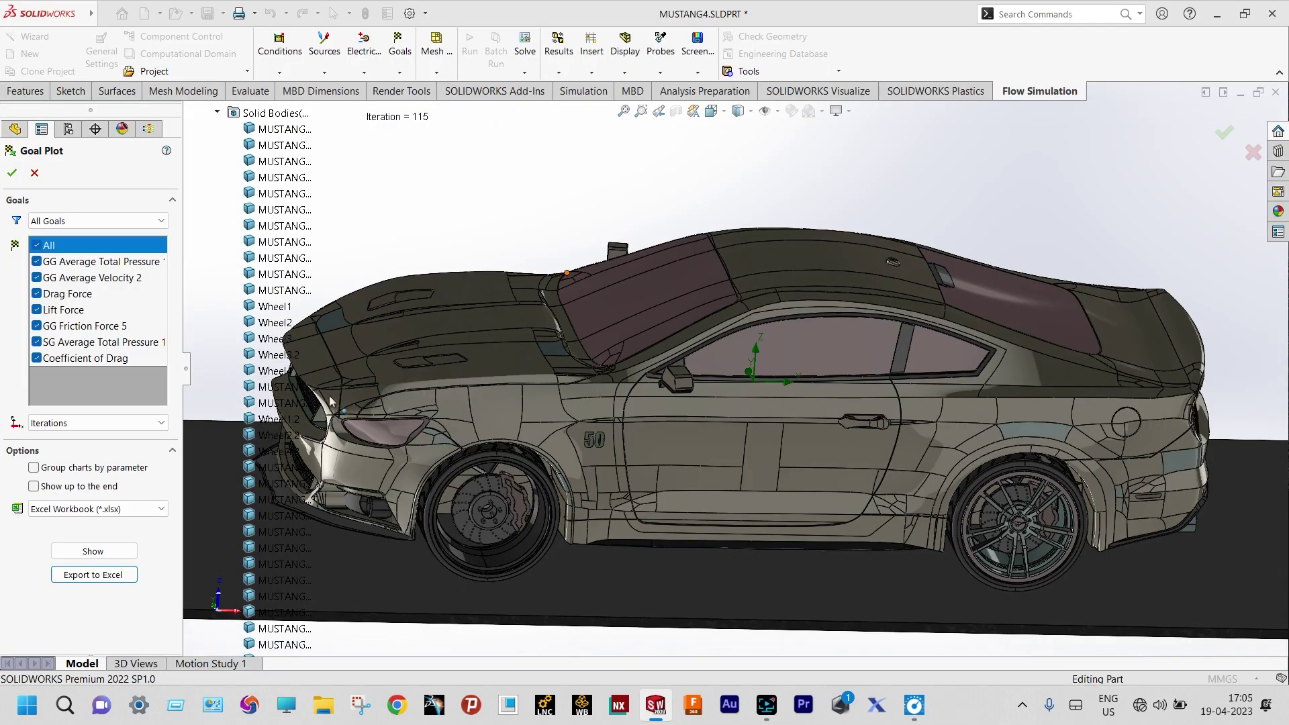
Show the goal plot inside SOLIDWORKS and switch it from Summary to the History charts
{"action": "left_click", "coordinate": [109, 551]}
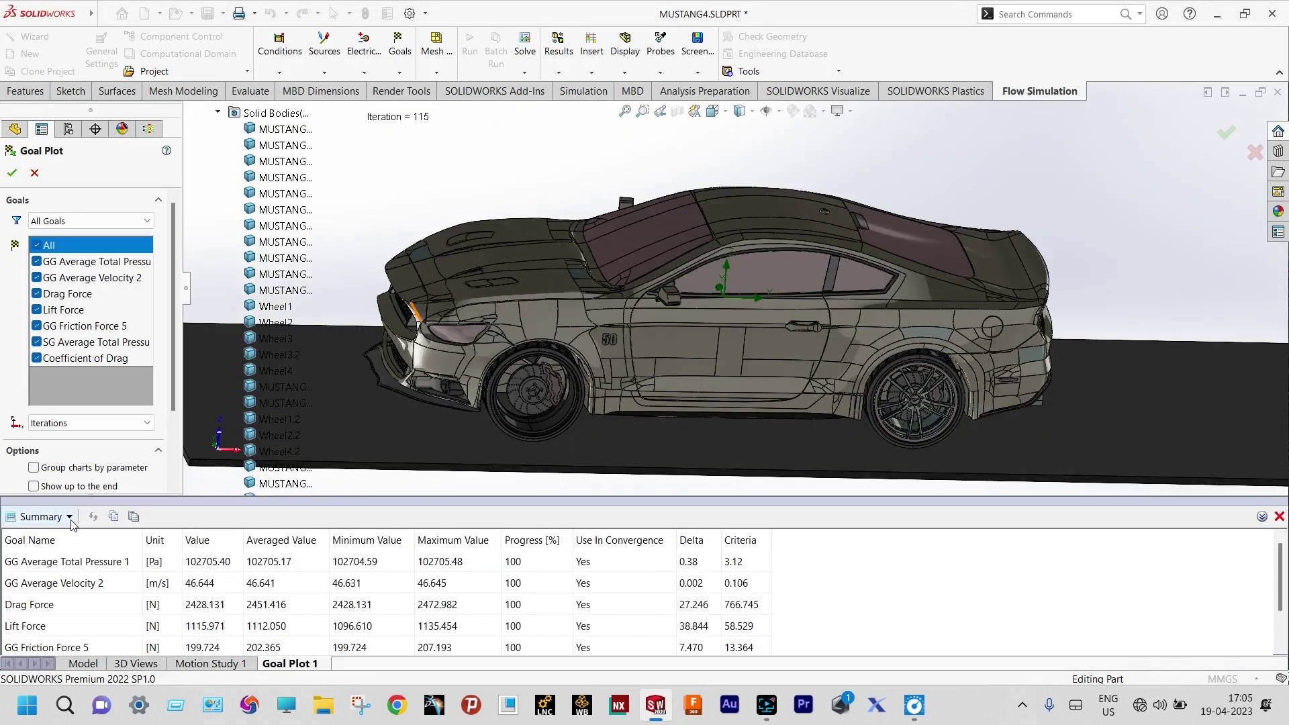
{"action": "left_click", "coordinate": [69, 517]}
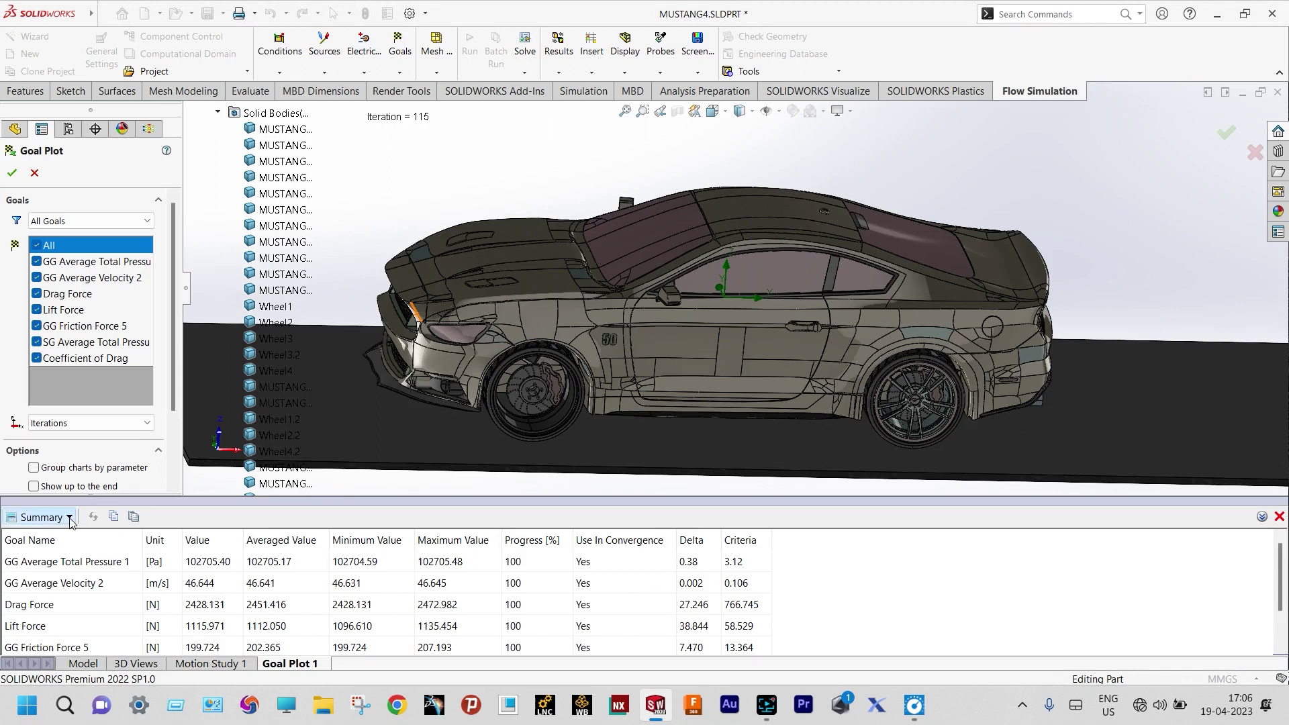
{"action": "left_click", "coordinate": [56, 561]}
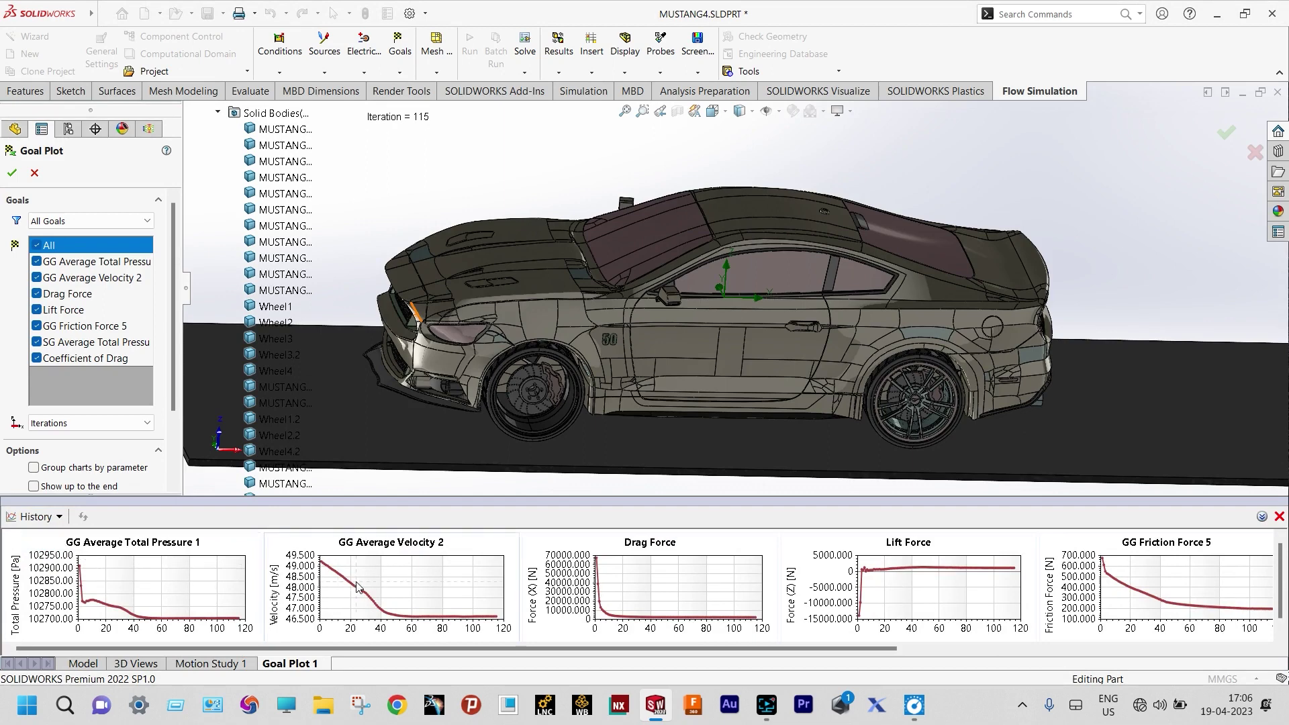
{"action": "mouse_move", "coordinate": [495, 619]}
Examine the remaining history charts from Drag Force through Coefficient of Drag, and close the goal plot
{"action": "left_click_drag", "start_coordinate": [757, 619], "coordinate": [636, 619]}
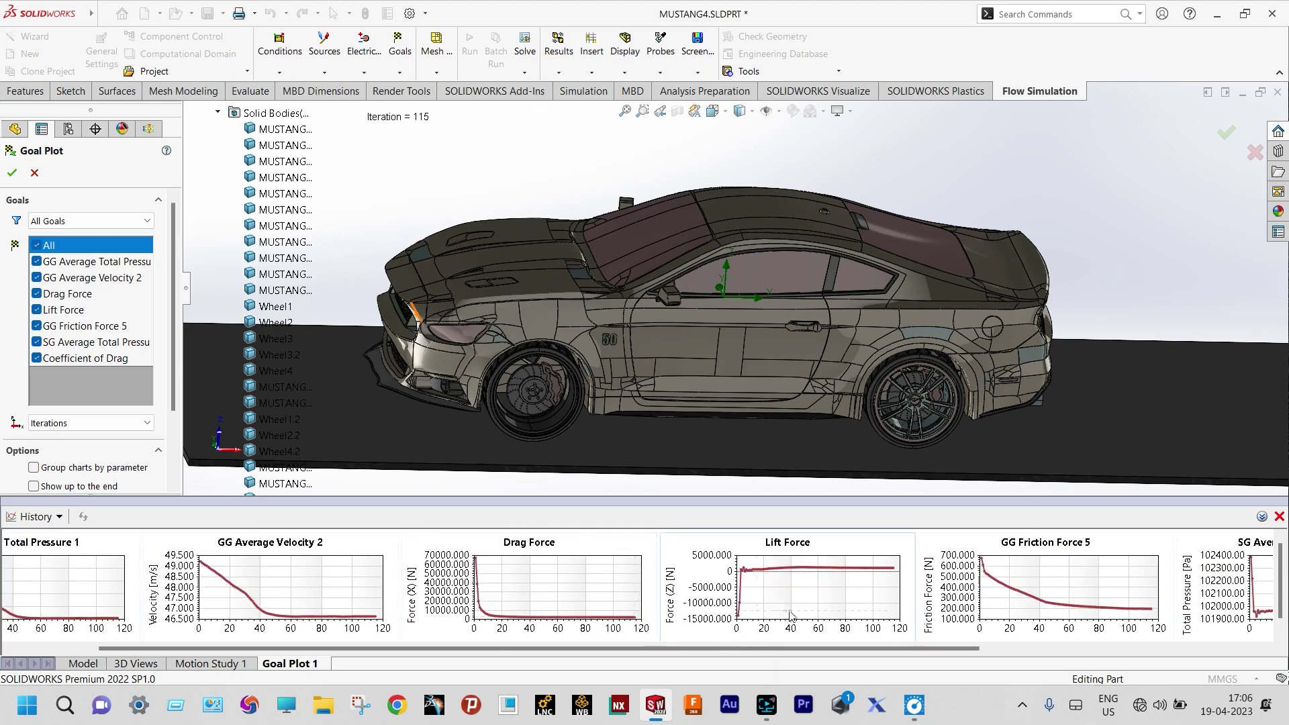
{"action": "mouse_move", "coordinate": [893, 569]}
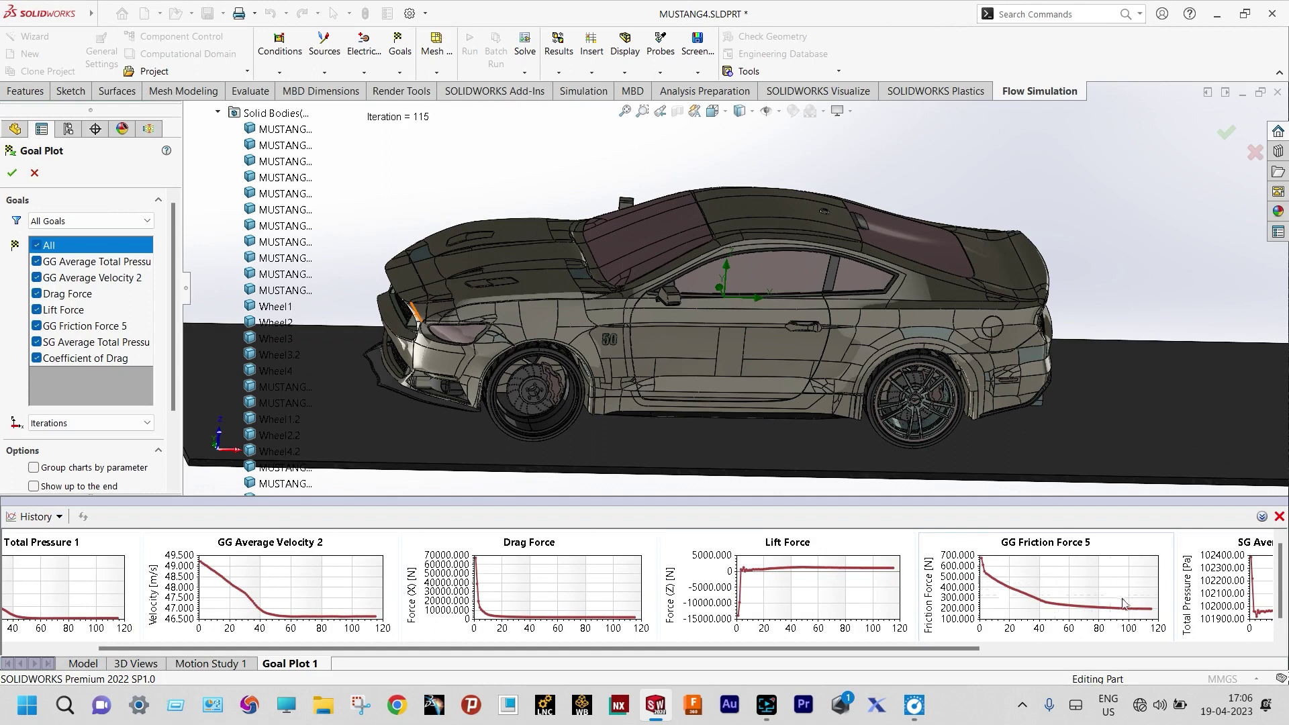
{"action": "mouse_move", "coordinate": [1151, 611]}
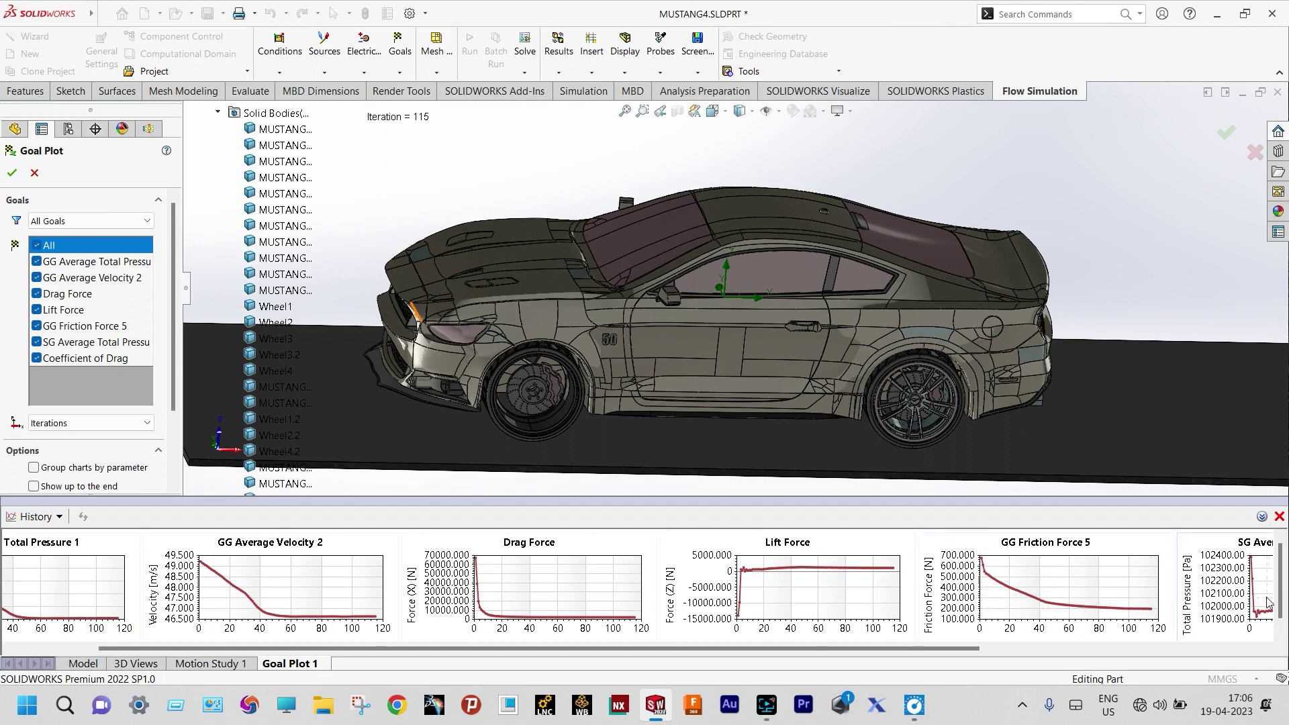
{"action": "scroll", "coordinate": [1265, 616], "scroll_direction": "right", "scroll_amount": 3}
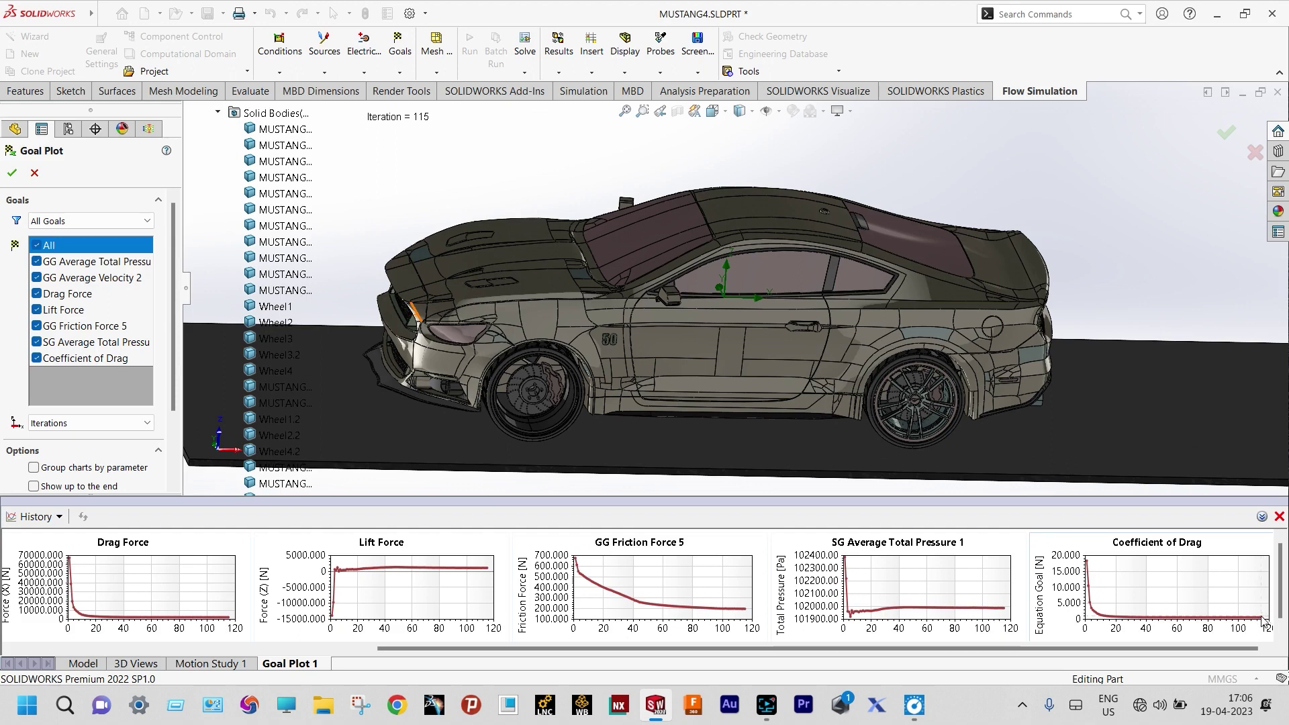
{"action": "left_click", "coordinate": [1278, 516]}
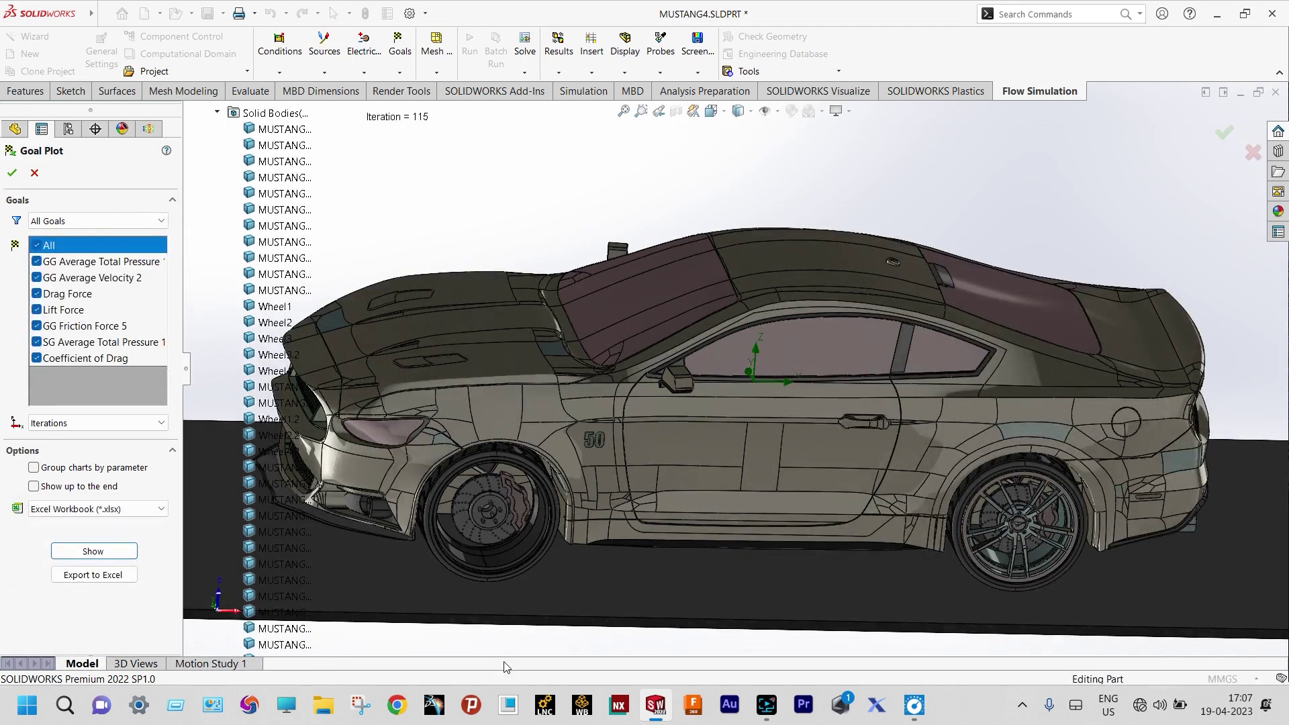
{"action": "key", "text": "Escape"}
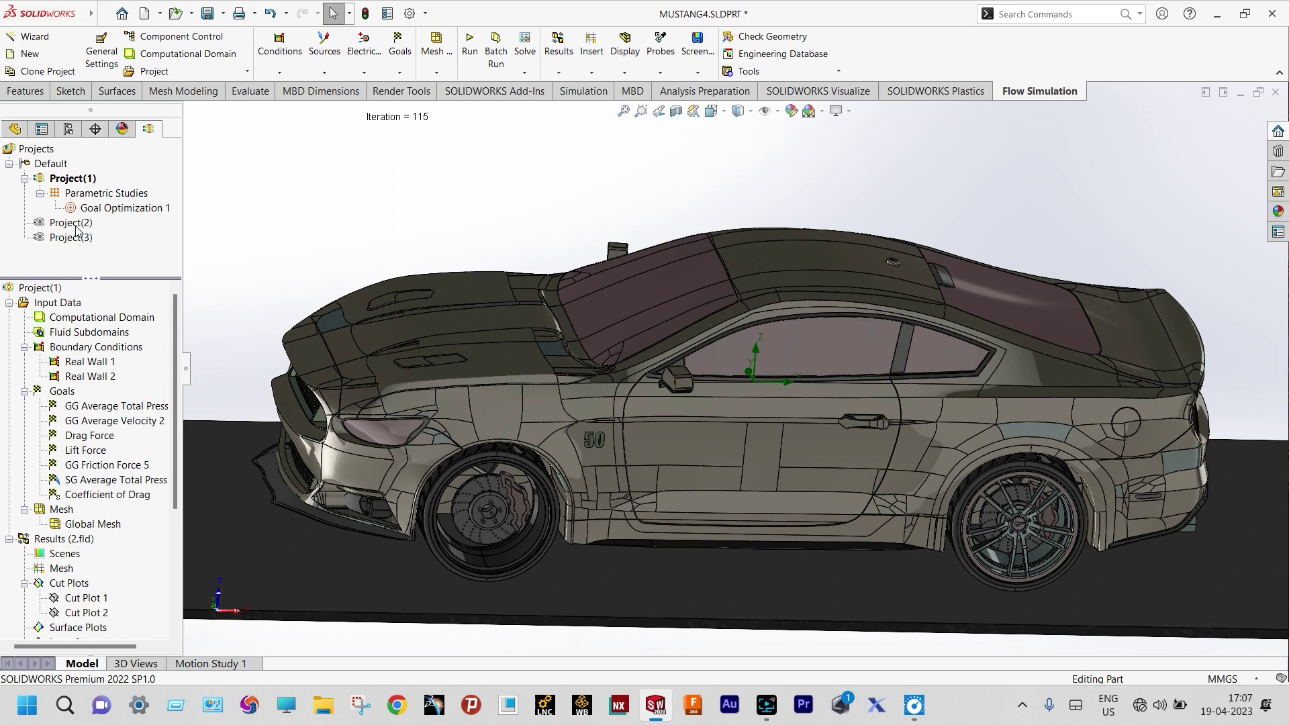
Activate Project(2) and load its calculation results
{"action": "left_click", "coordinate": [72, 223]}
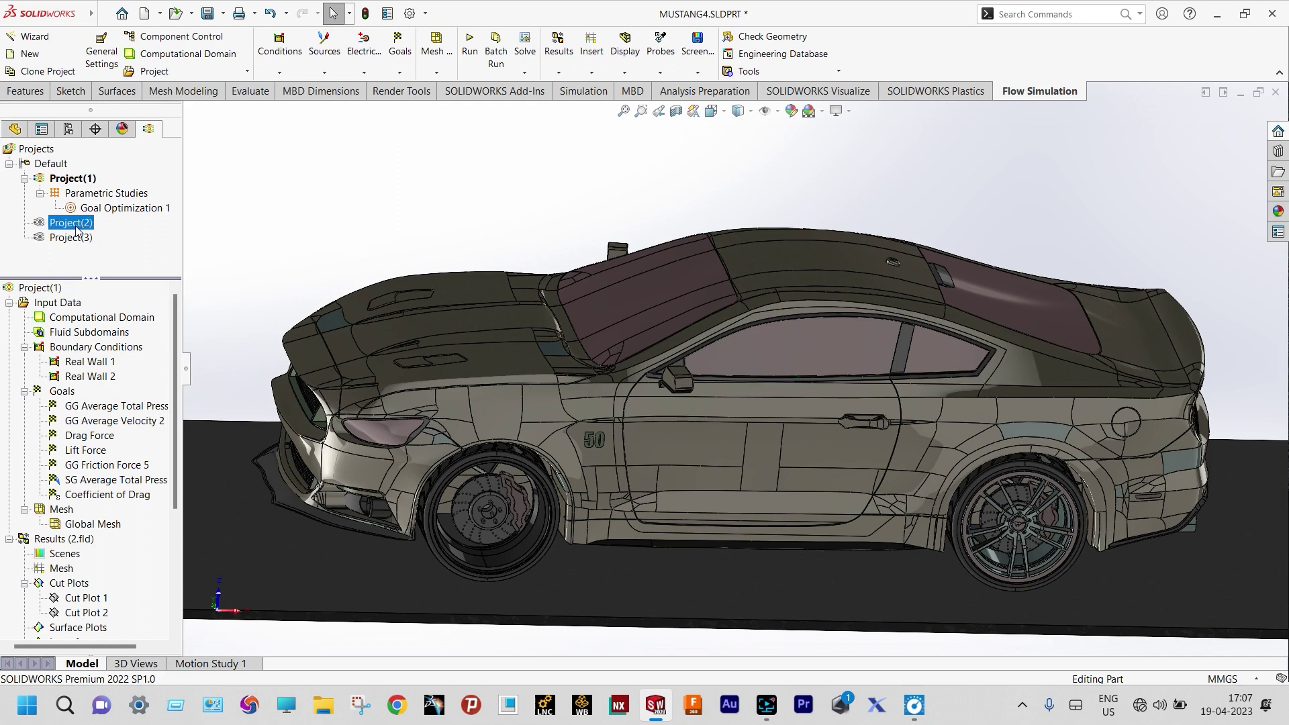
{"action": "double_click", "coordinate": [73, 222]}
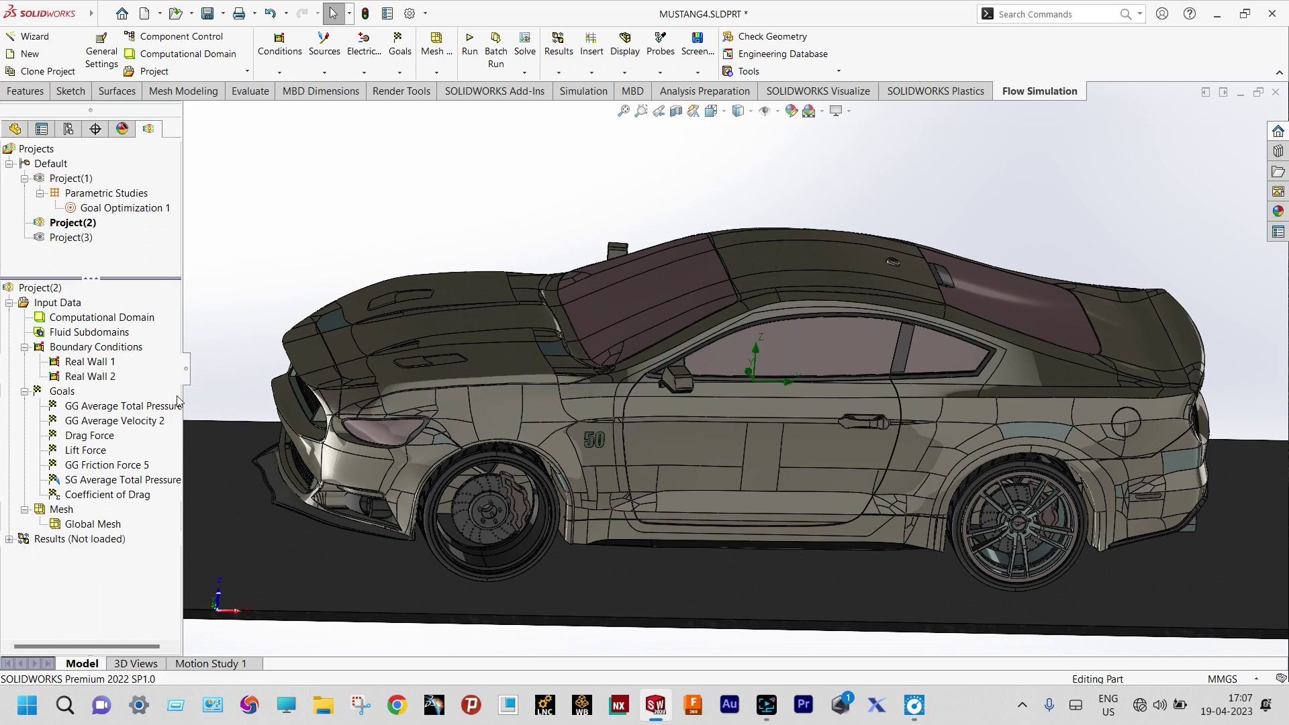
{"action": "left_click", "coordinate": [9, 539]}
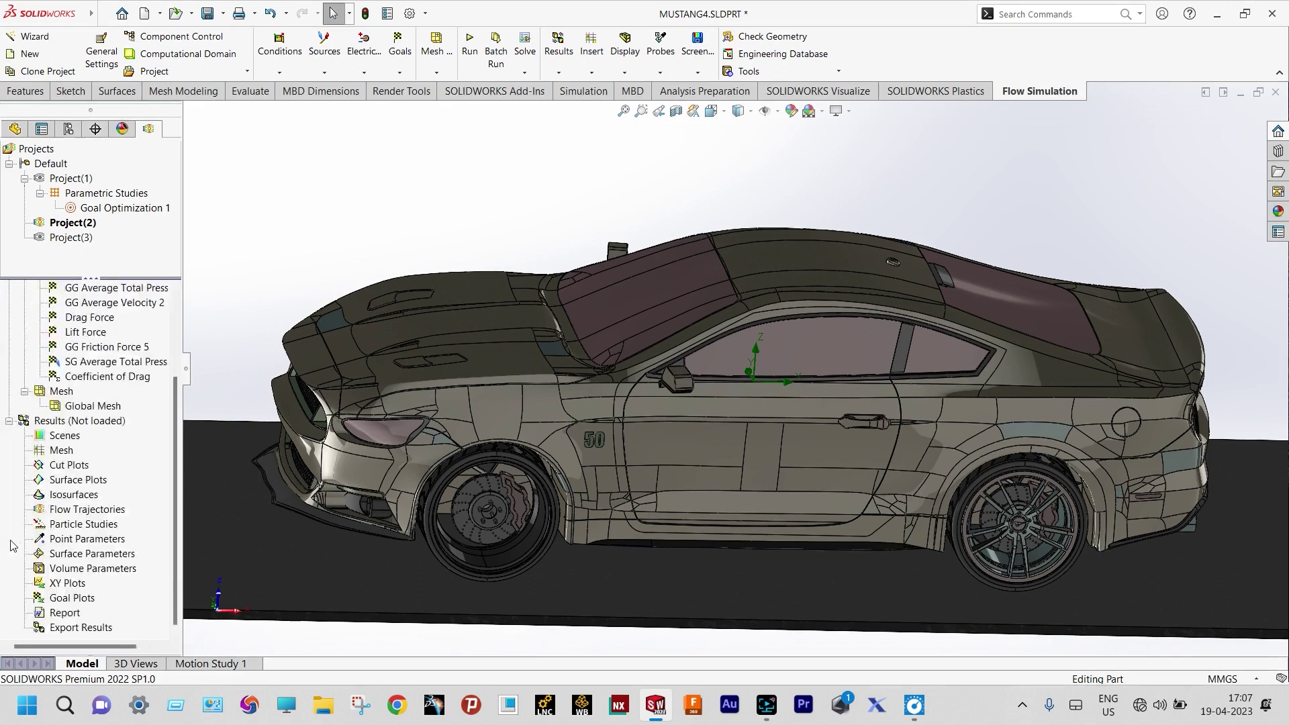
{"action": "left_click", "coordinate": [84, 422]}
{"action": "right_click", "coordinate": [84, 424]}
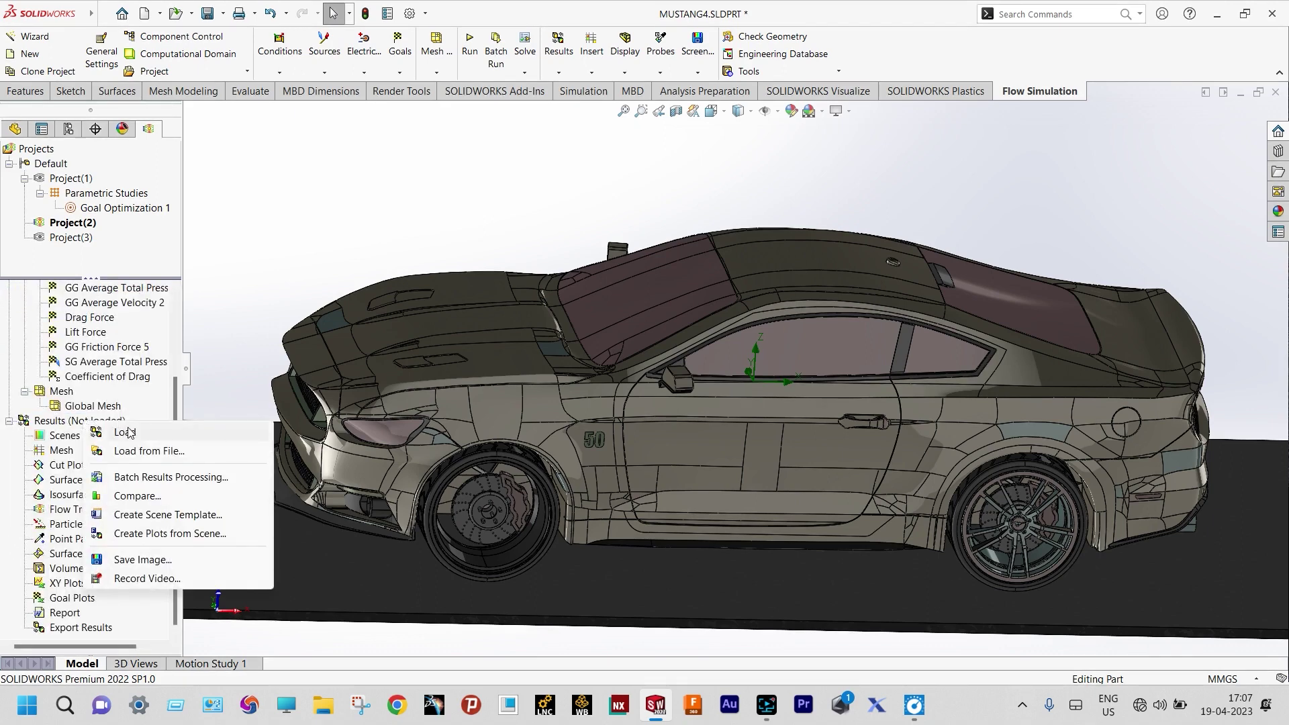
{"action": "left_click", "coordinate": [312, 373]}
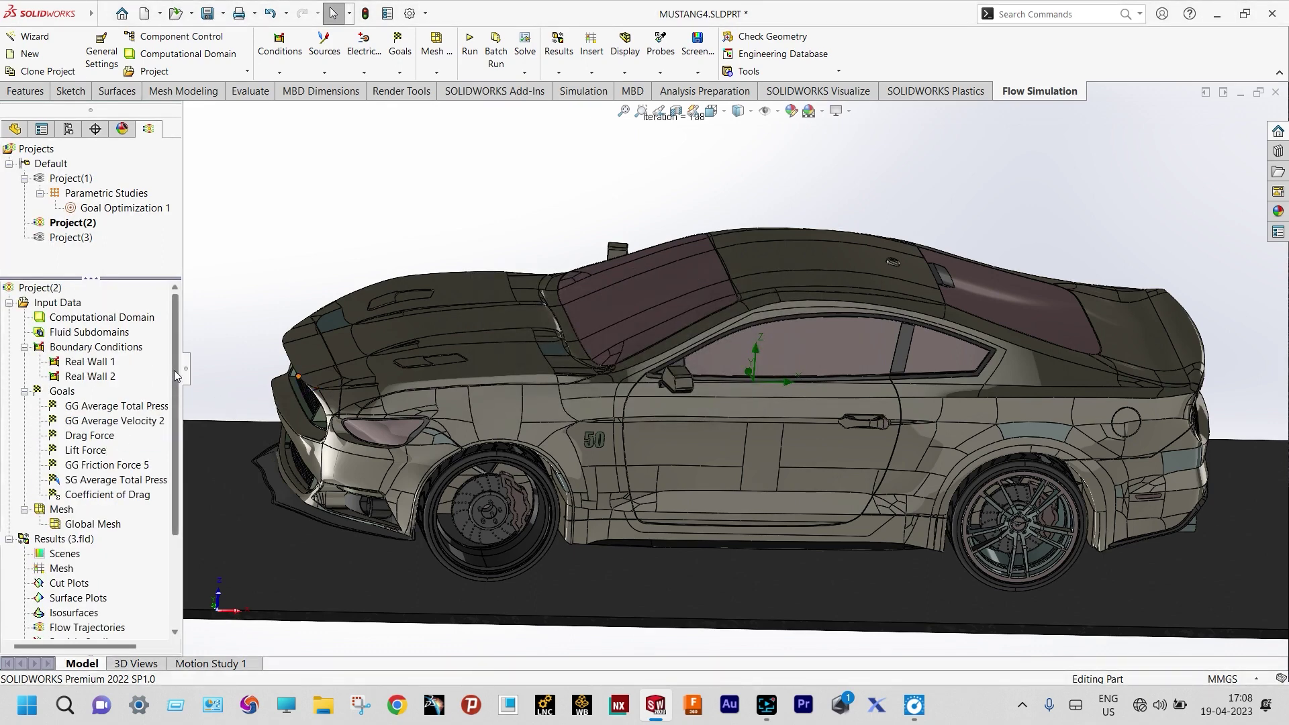
Insert a goal plot in the Project(2) results with all goals selected, and show it inside SOLIDWORKS
{"action": "scroll", "coordinate": [177, 477], "scroll_direction": "down", "scroll_amount": 3}
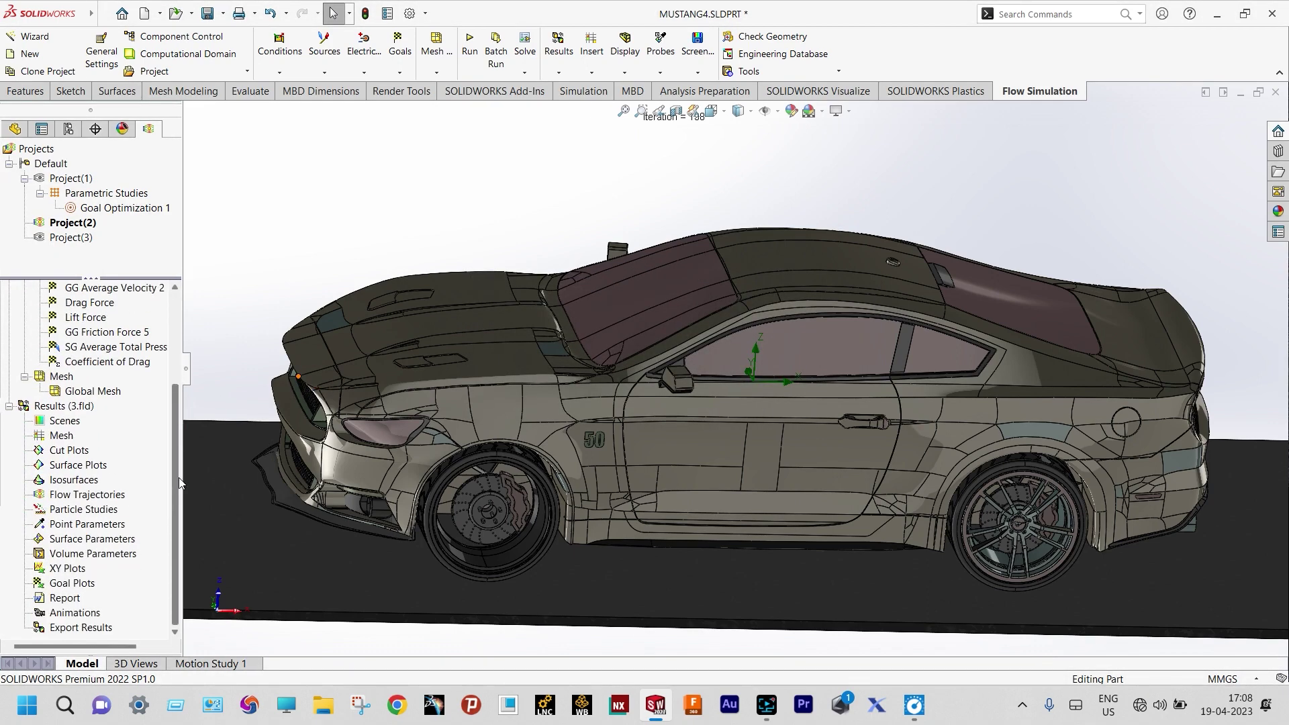
{"action": "left_click", "coordinate": [81, 583]}
{"action": "right_click", "coordinate": [84, 585]}
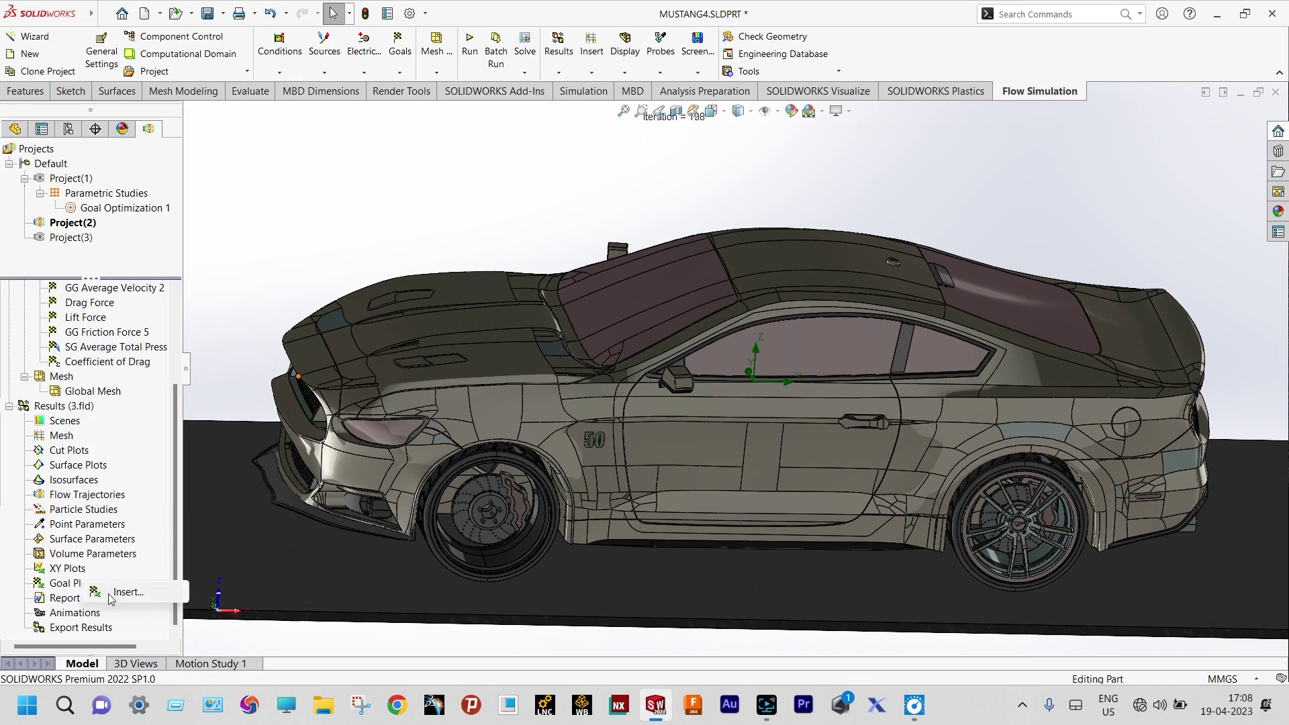
{"action": "left_click", "coordinate": [111, 593]}
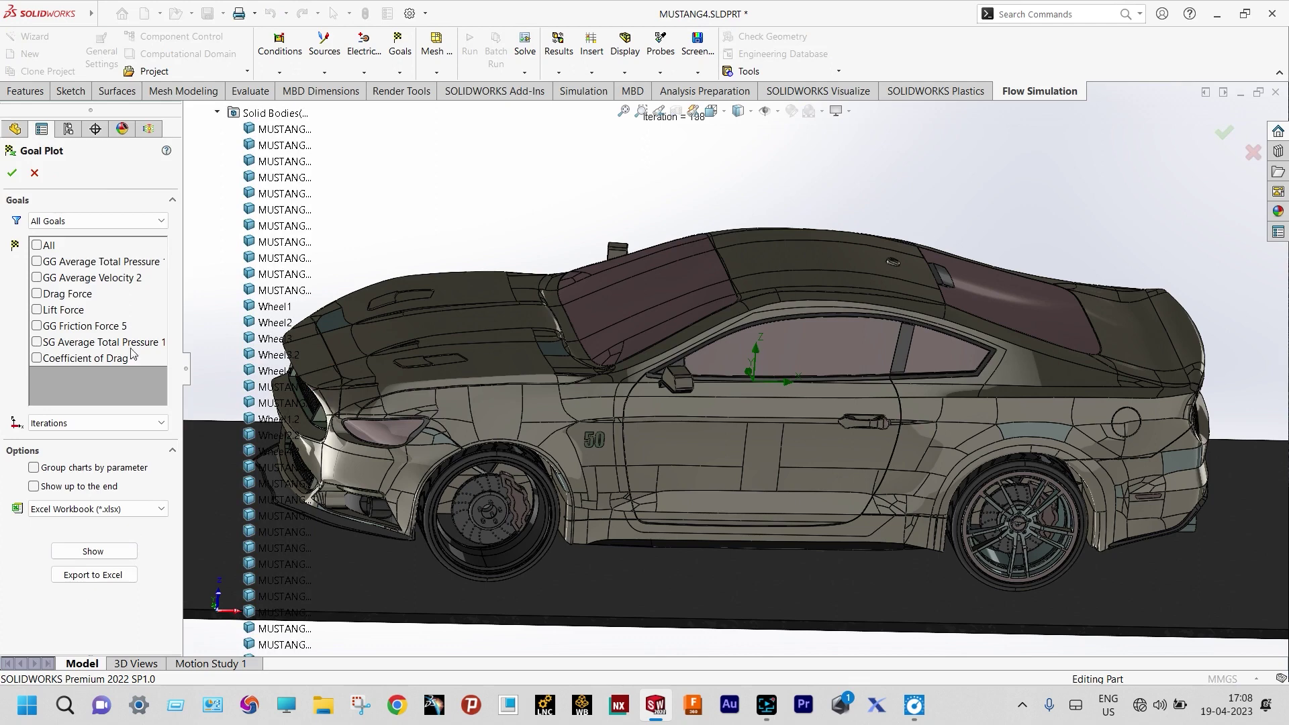
{"action": "left_click", "coordinate": [41, 247]}
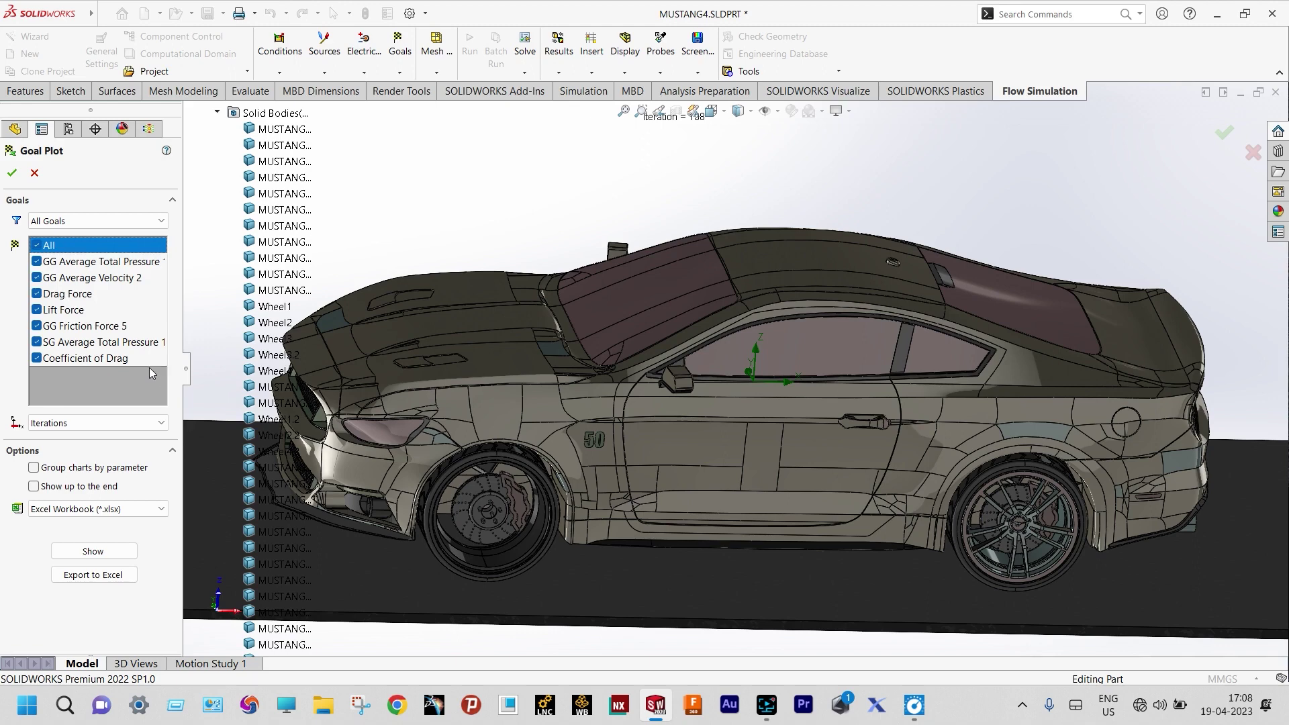
{"action": "left_click", "coordinate": [93, 551]}
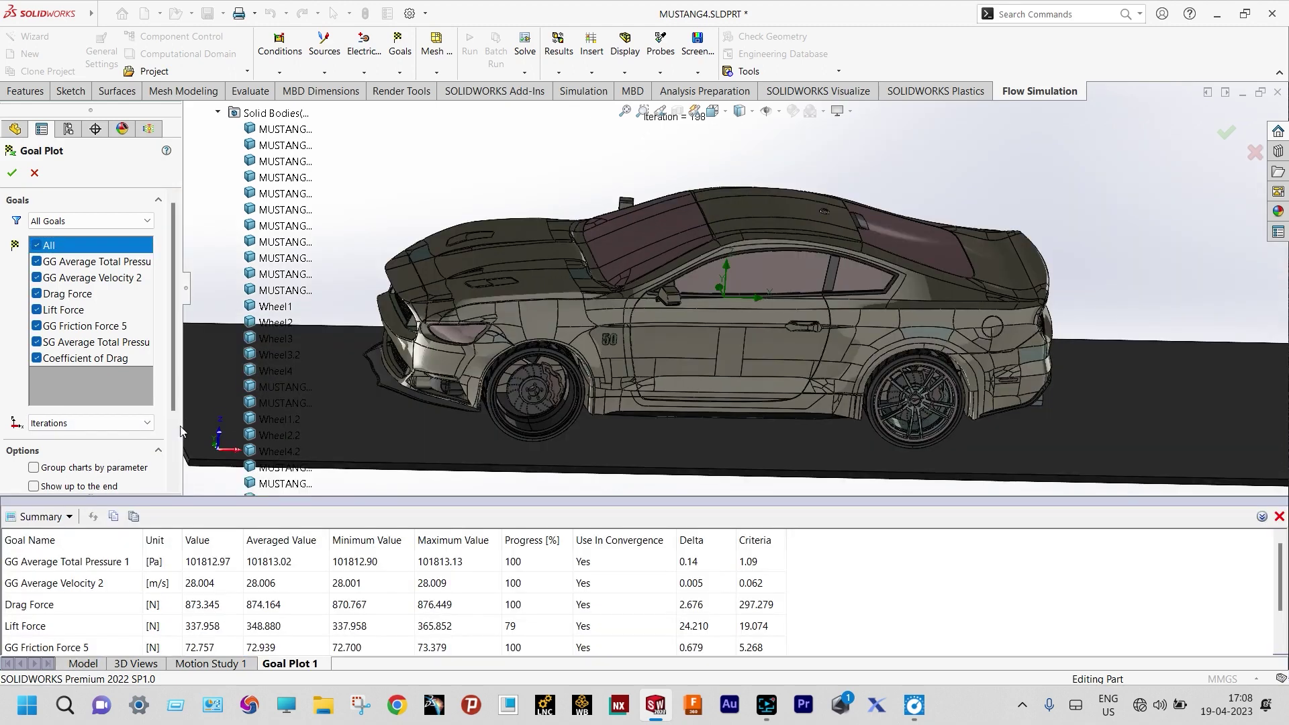
Switch the goal plot to History and read the final points of the GG Average Total Pressure 1, GG Average Velocity 2 and Drag Force charts
{"action": "left_click", "coordinate": [70, 516]}
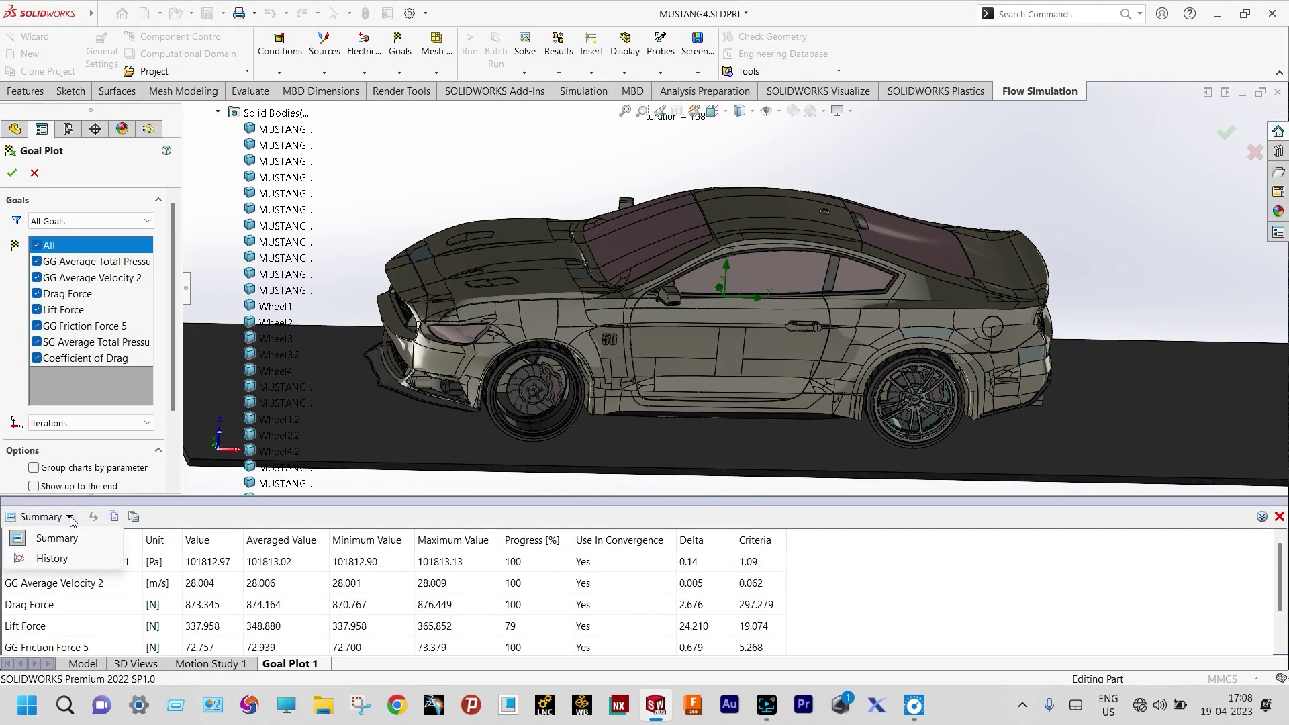
{"action": "left_click", "coordinate": [63, 560]}
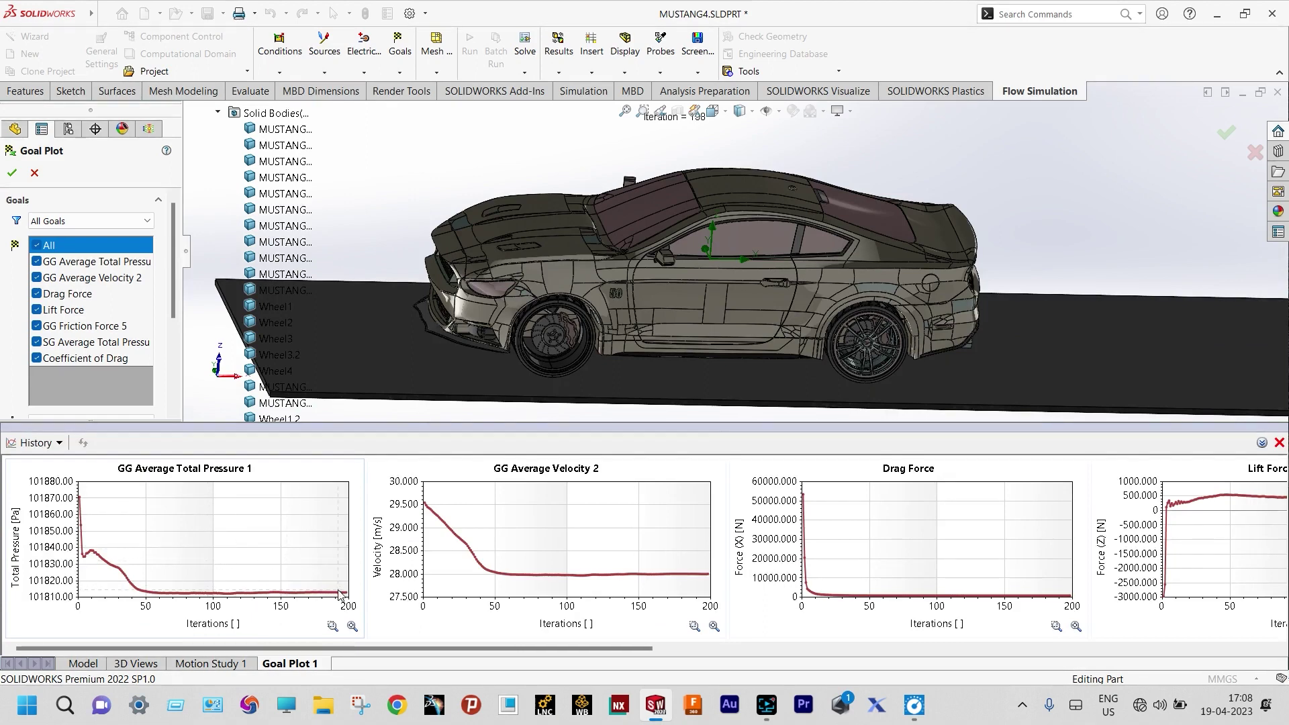
{"action": "mouse_move", "coordinate": [344, 594]}
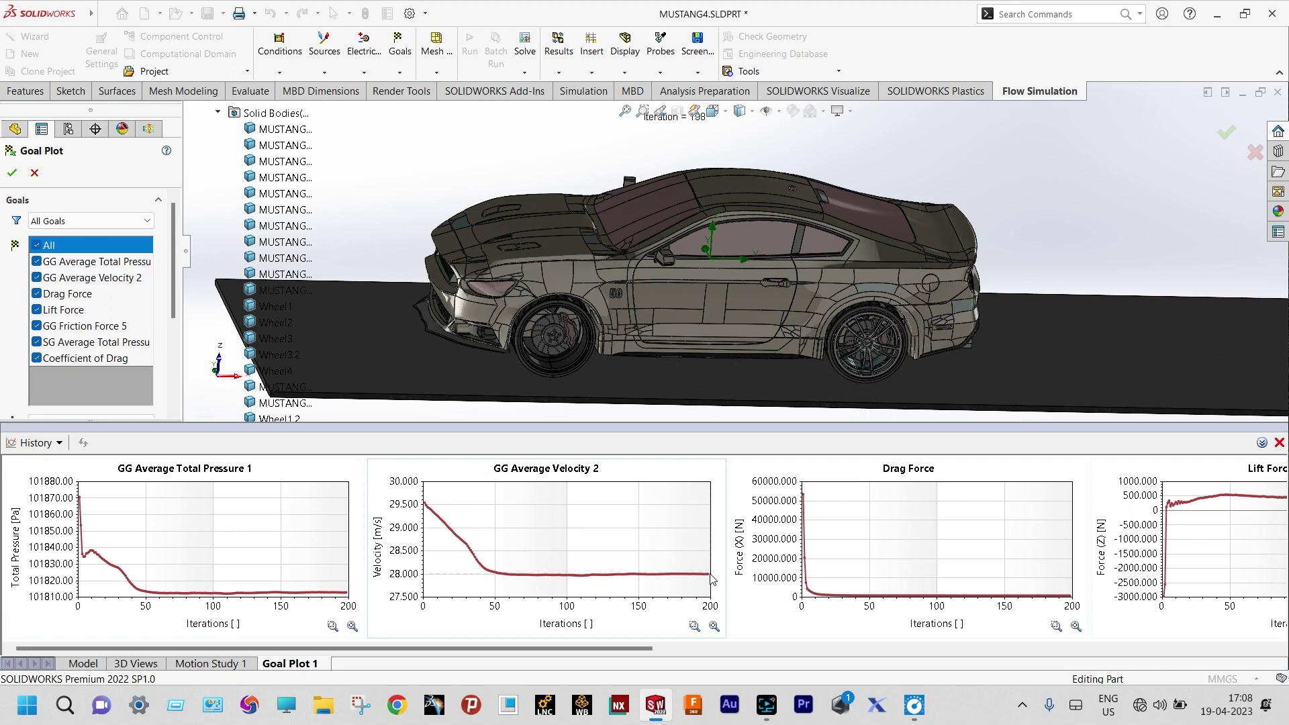
{"action": "mouse_move", "coordinate": [709, 579]}
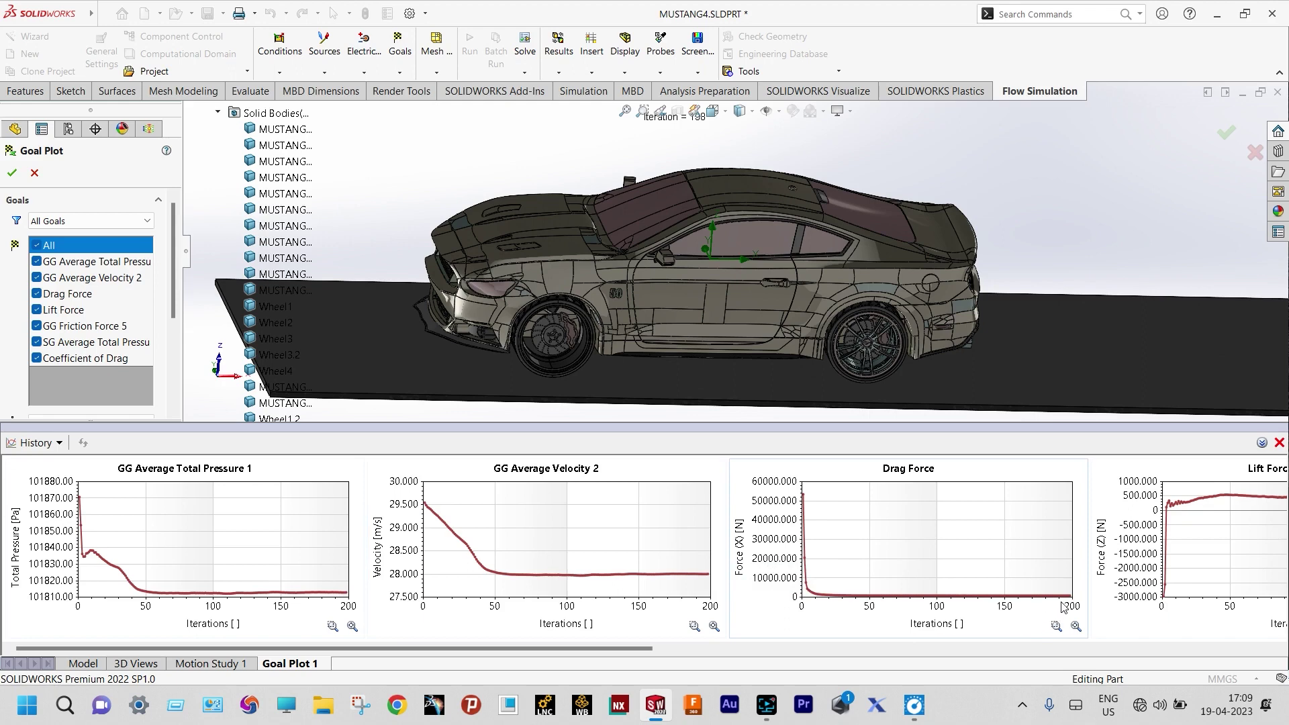
{"action": "mouse_move", "coordinate": [1069, 595]}
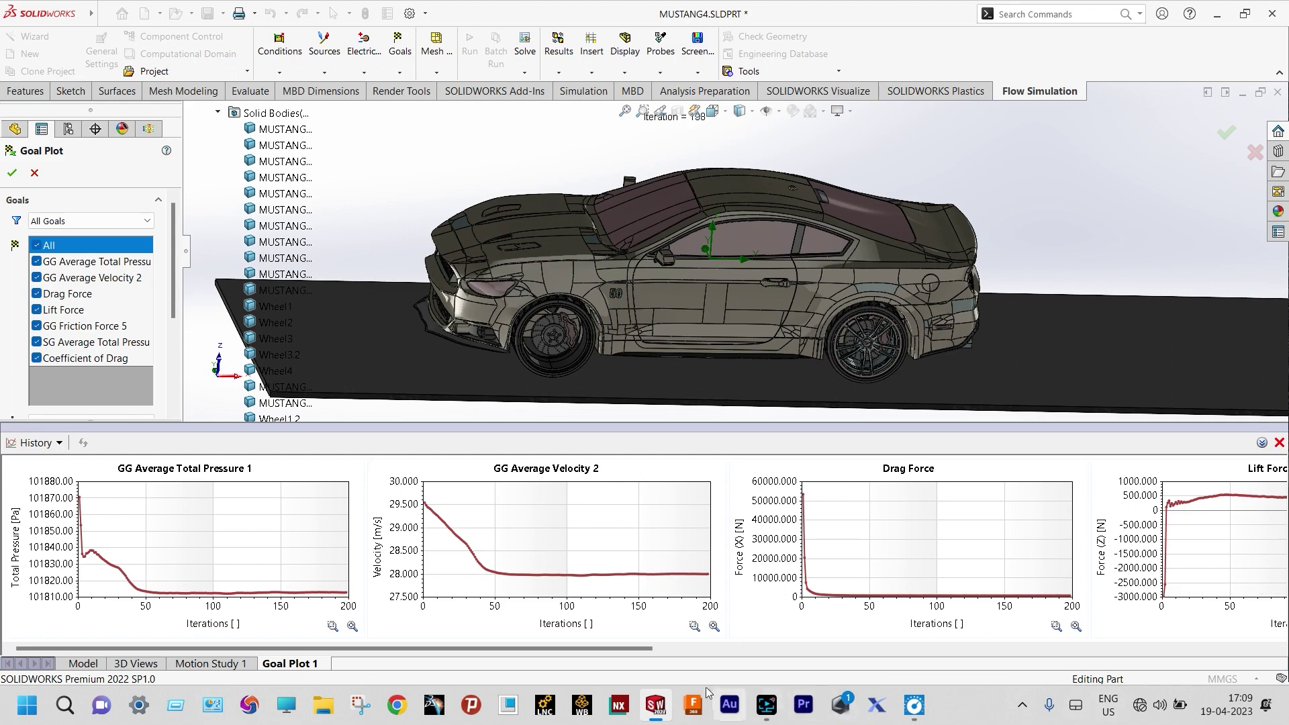
Examine the final points of the remaining history charts, from Lift Force and GG Friction Force 5 through Coefficient of Drag
{"action": "left_click_drag", "start_coordinate": [647, 648], "coordinate": [976, 631]}
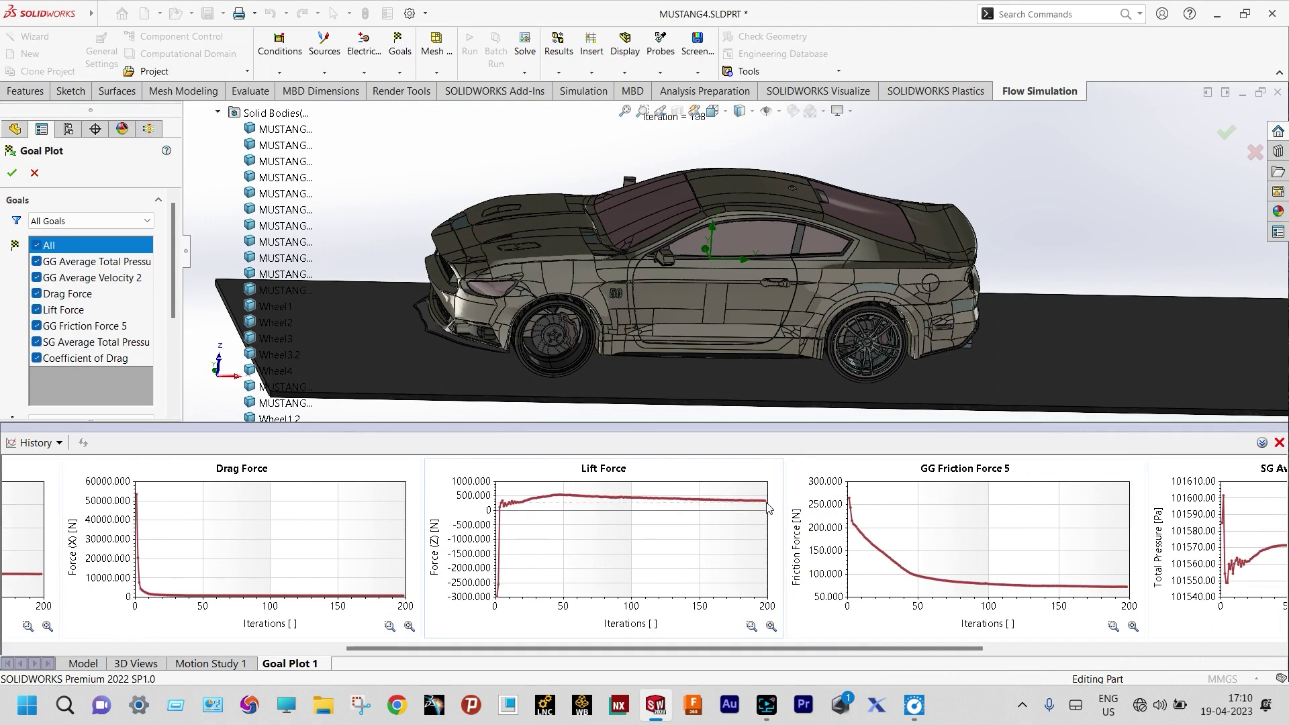
{"action": "mouse_move", "coordinate": [768, 508]}
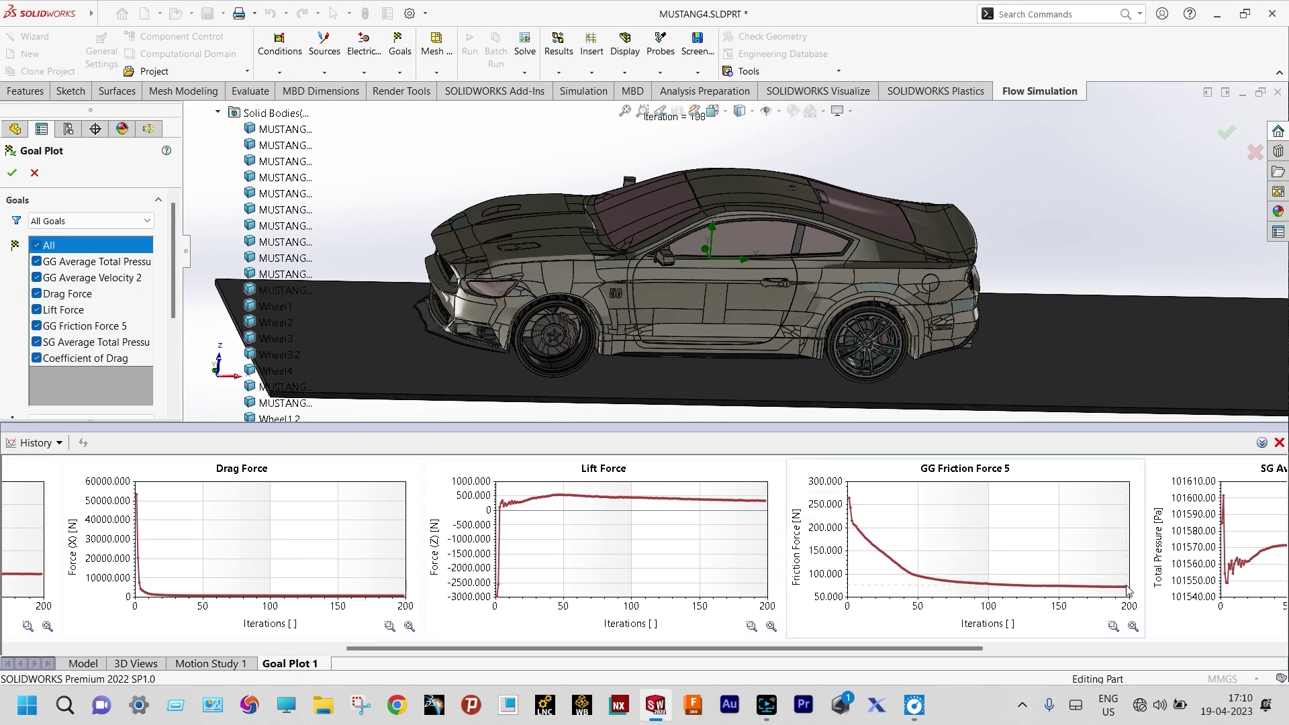
{"action": "mouse_move", "coordinate": [1127, 589]}
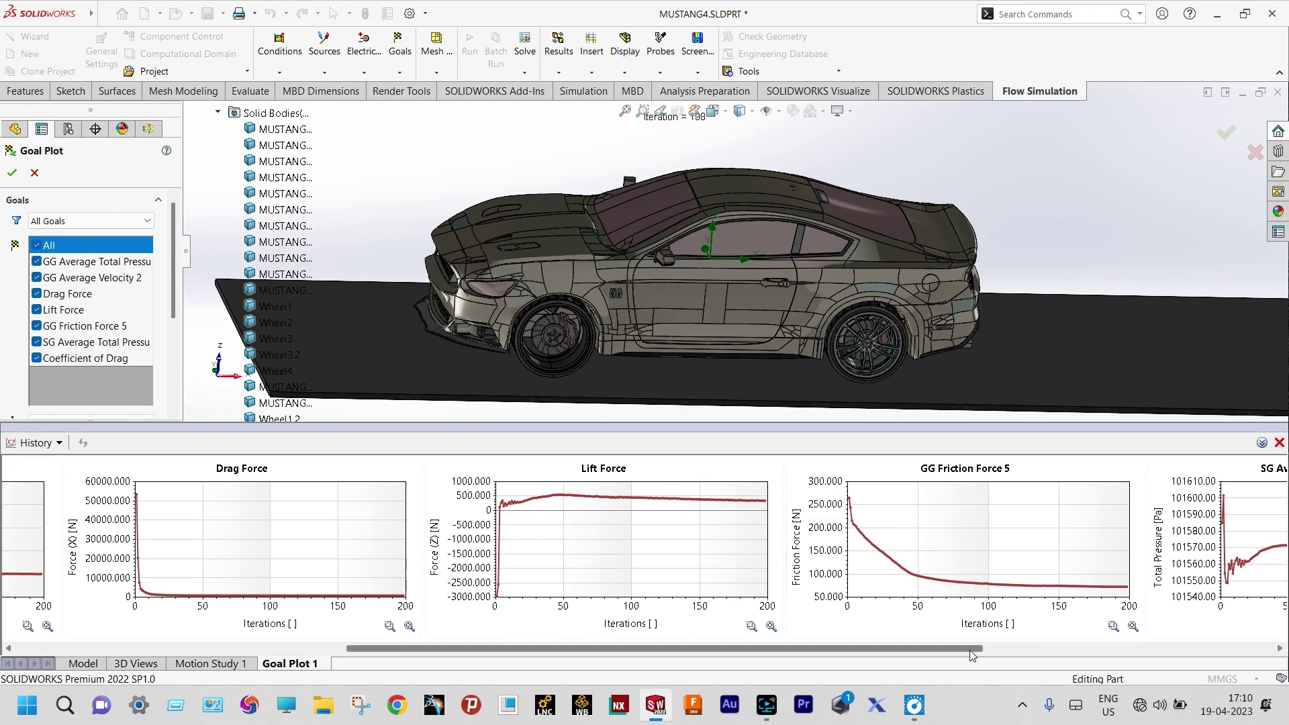
{"action": "left_click_drag", "start_coordinate": [973, 649], "coordinate": [1225, 614]}
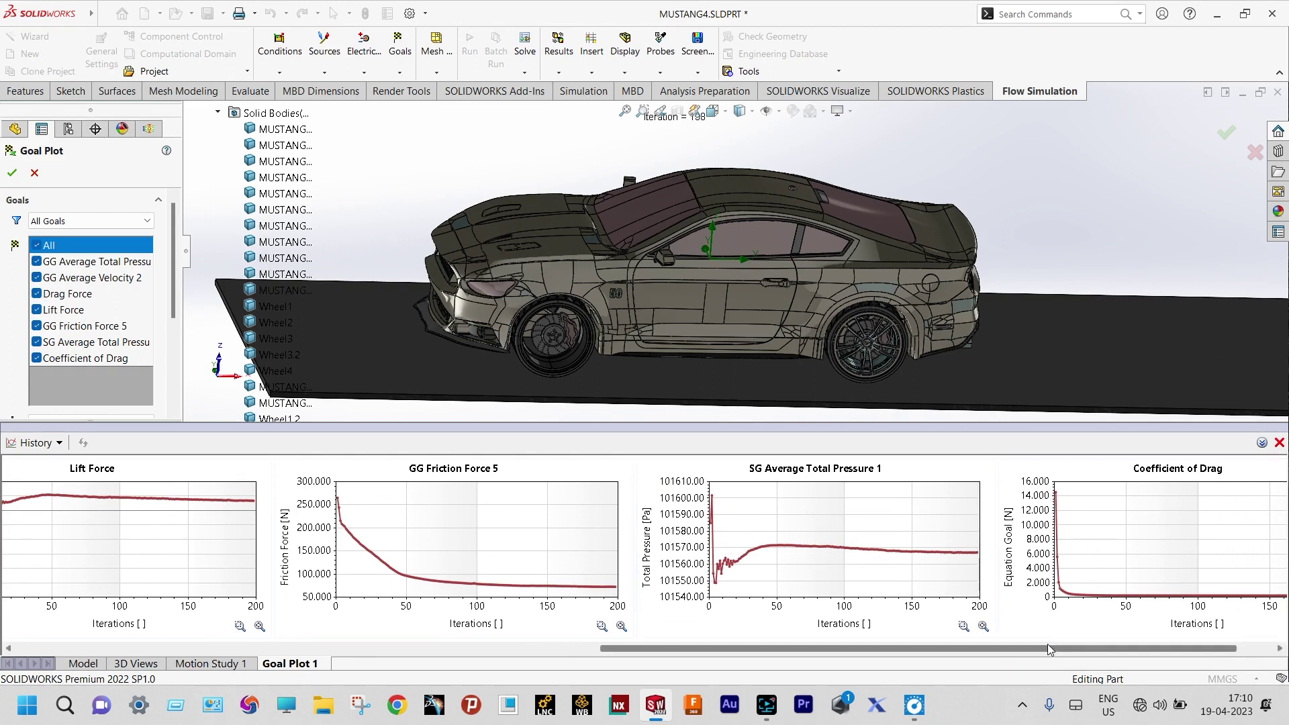
{"action": "left_click_drag", "start_coordinate": [1059, 648], "coordinate": [1169, 645]}
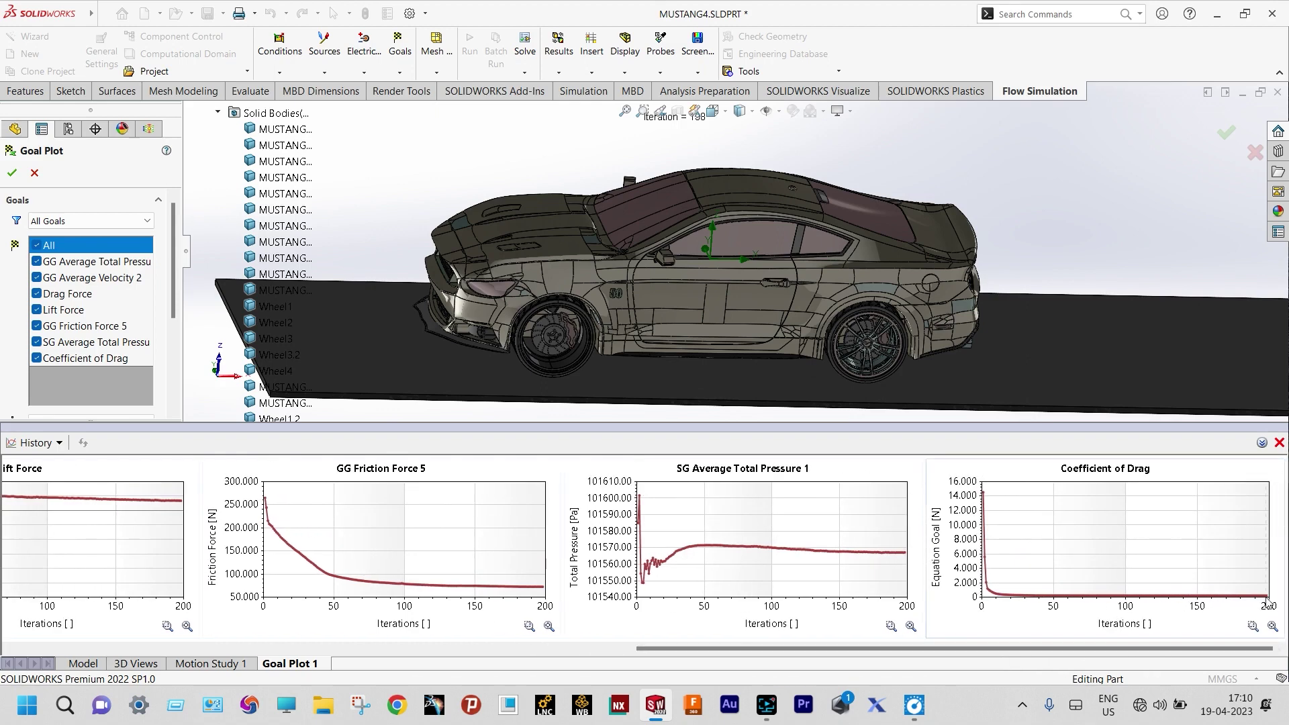
{"action": "mouse_move", "coordinate": [1267, 603]}
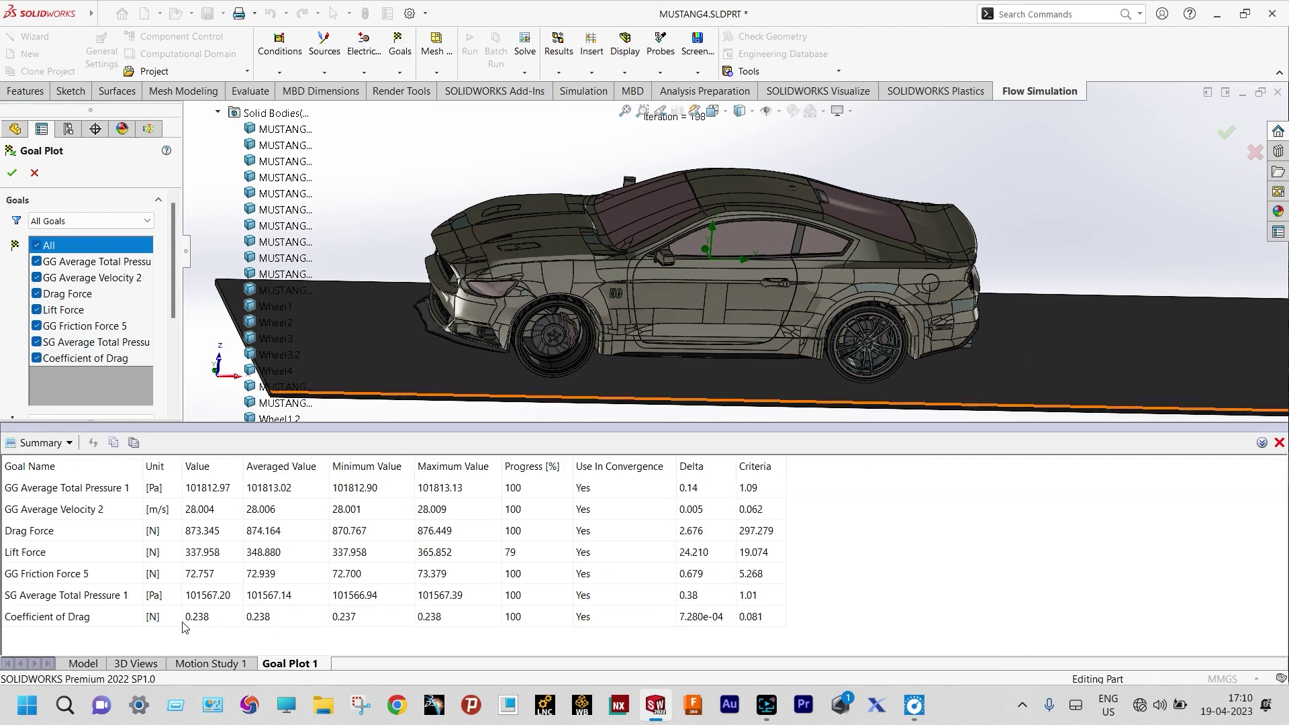
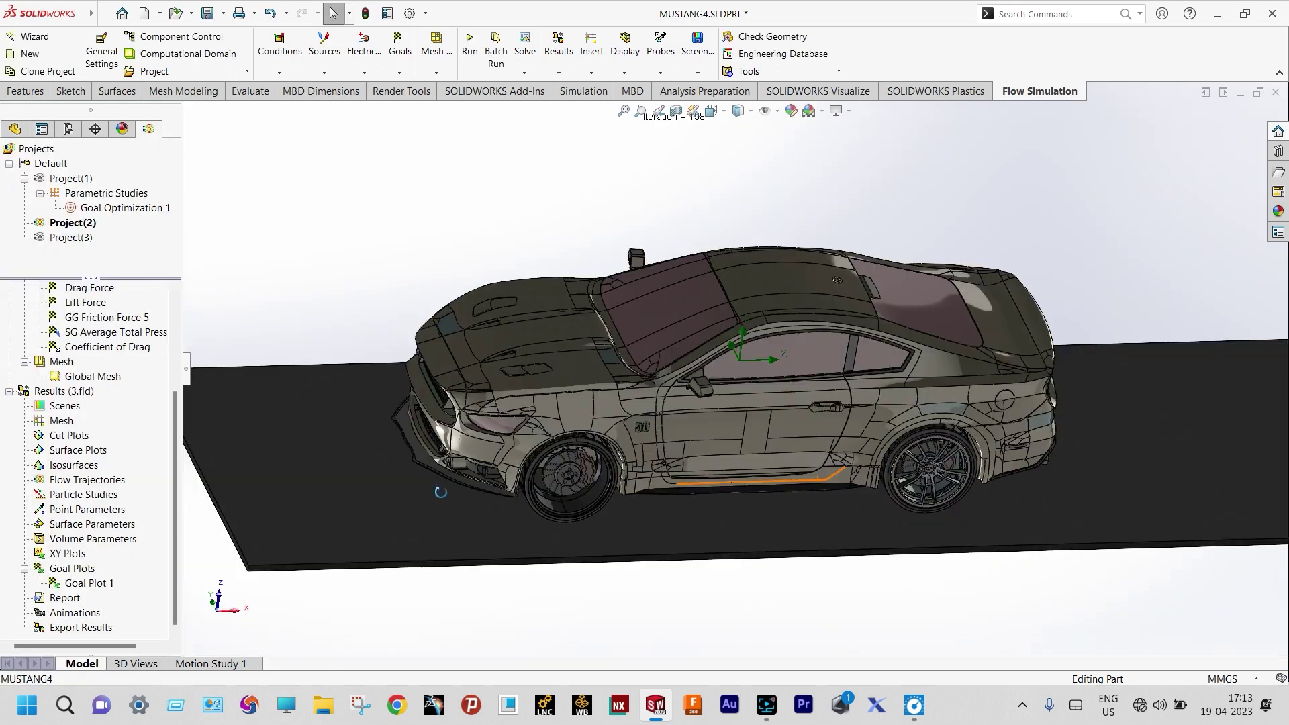
{"action": "scroll", "coordinate": [436, 530], "scroll_direction": "down", "scroll_amount": 4}
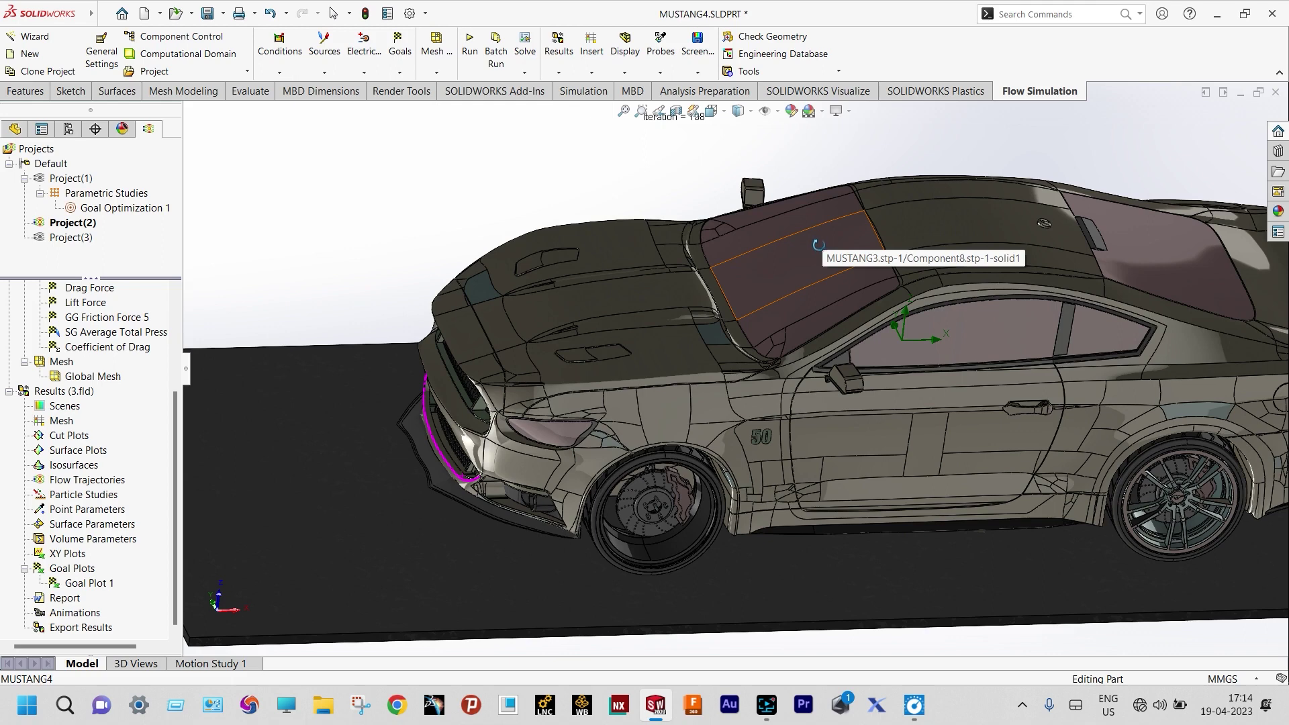
{"action": "middle_click_drag", "start_coordinate": [1138, 322], "coordinate": [1056, 331], "text": "ctrl"}
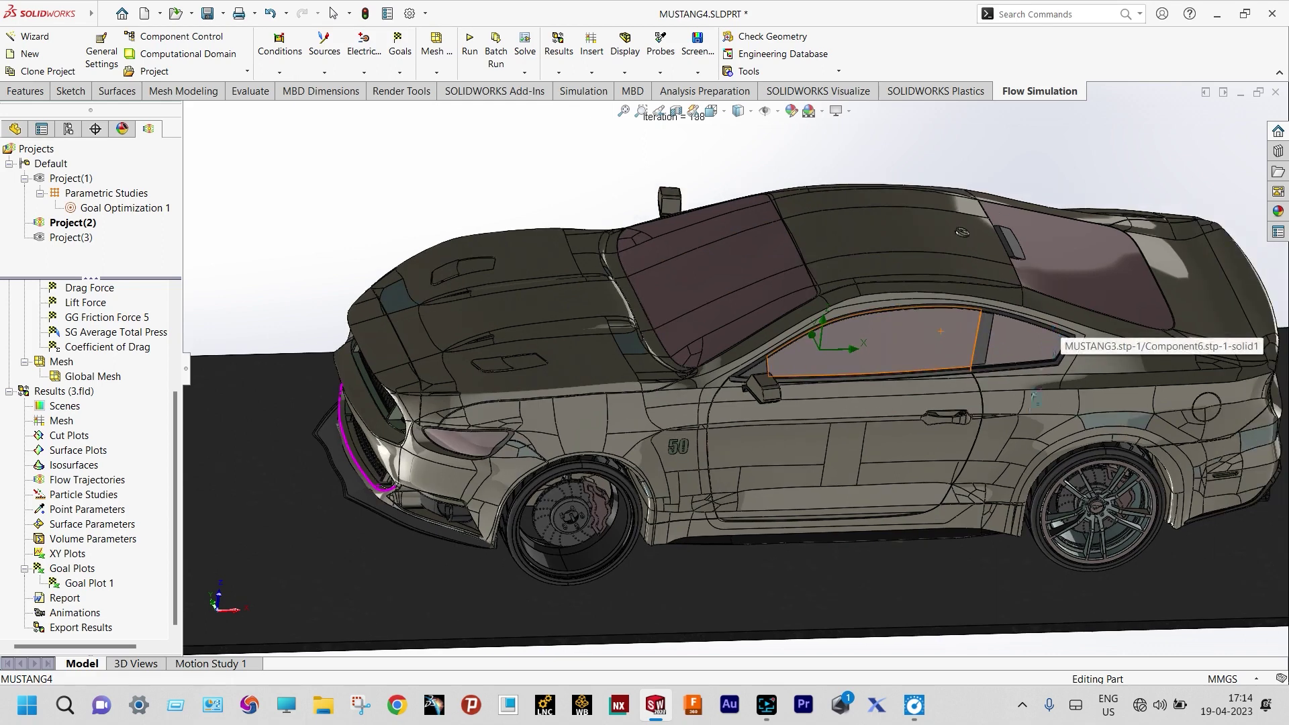
{"action": "scroll", "coordinate": [1026, 443], "scroll_direction": "down", "scroll_amount": 2}
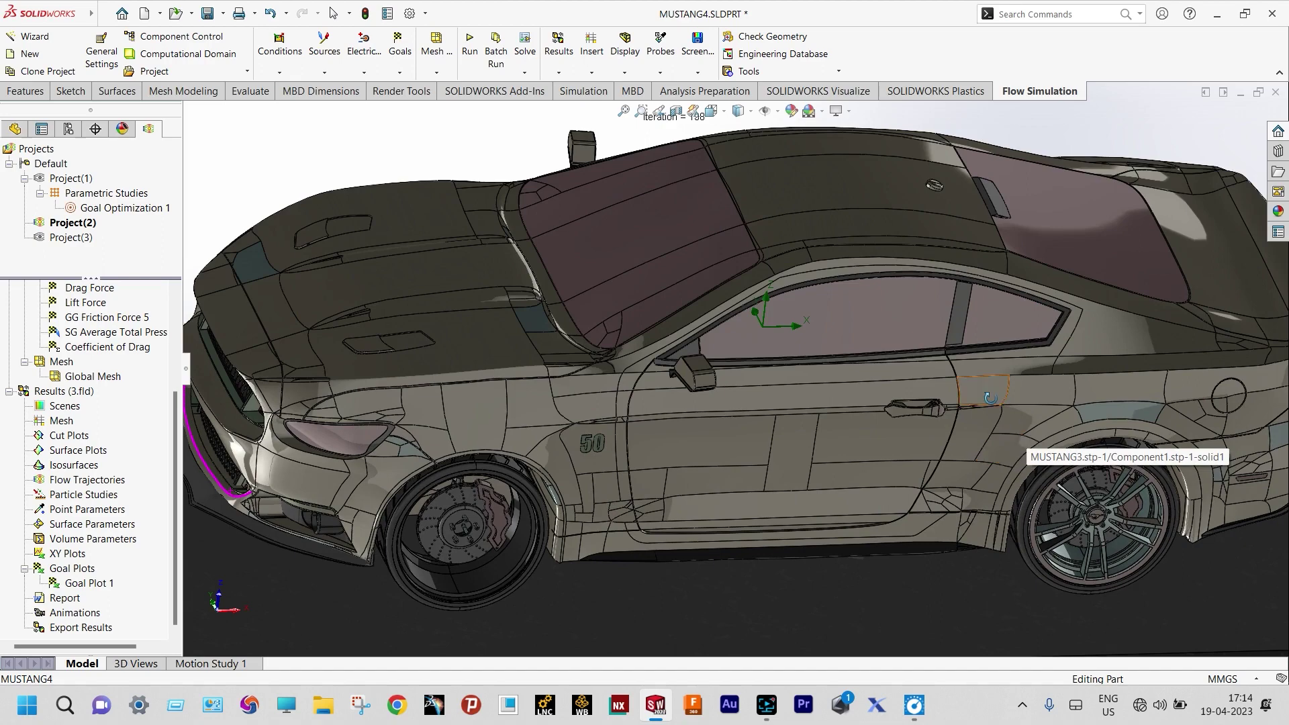